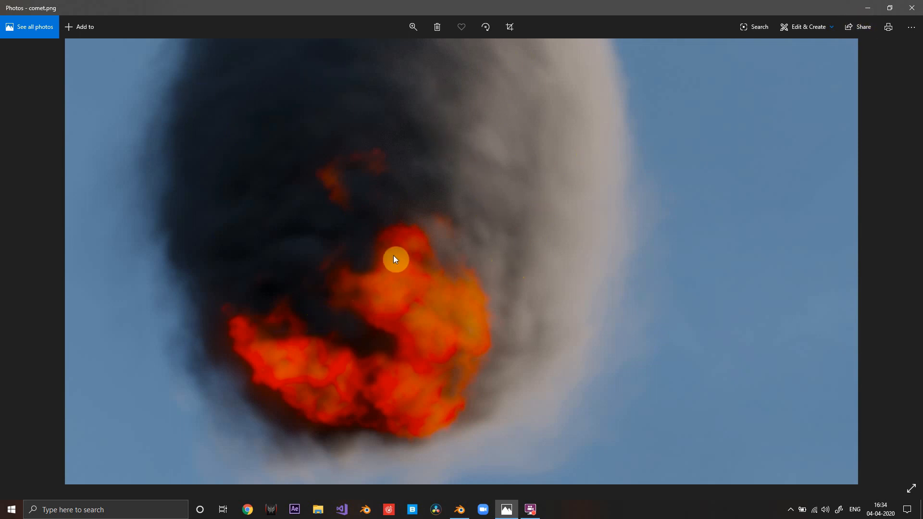
# Step: Switch to Blender and examine the fire and smoke simulation in solid shading at frame 238, including from below
pyautogui.click(449, 500)
pyautogui.moveTo(474, 268)
pyautogui.mouseDown(button='middle')
pyautogui.moveTo(470, 231)
pyautogui.moveTo(490, 257)
pyautogui.moveTo(477, 256)
pyautogui.mouseUp(button='middle')
pyautogui.scroll(3, 434, 190)
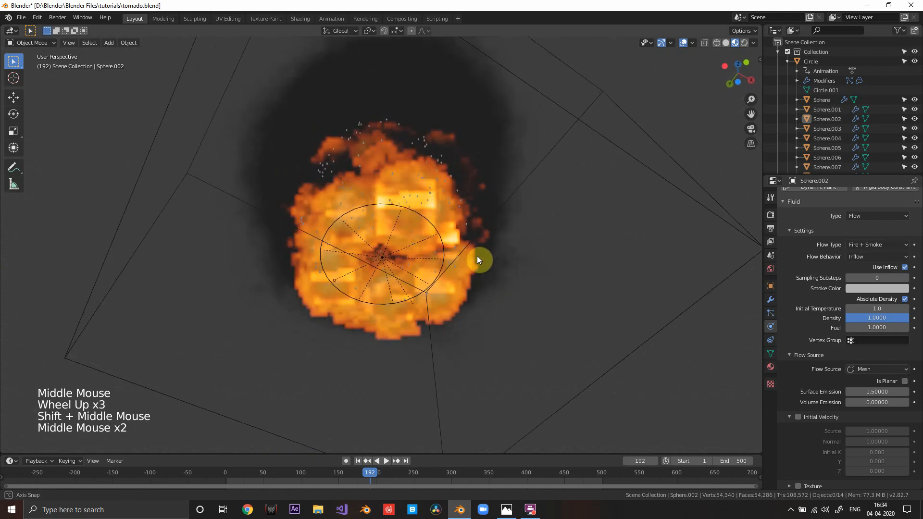
pyautogui.moveTo(729, 46); pyautogui.dragTo(479, 228)
pyautogui.moveTo(479, 228); pyautogui.dragTo(503, 294, button='middle')
pyautogui.scroll(-2, 412, 294)
pyautogui.moveTo(405, 474); pyautogui.dragTo(417, 471)
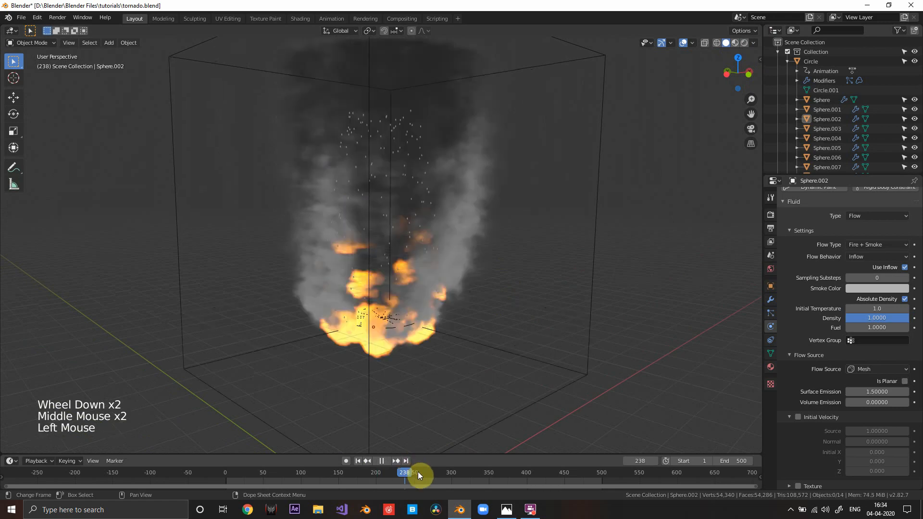
pyautogui.keyDown('shift'); pyautogui.moveTo(526, 408); pyautogui.dragTo(524, 317, button='middle'); pyautogui.keyUp('shift')
pyautogui.moveTo(523, 317); pyautogui.dragTo(523, 278, button='middle')
pyautogui.scroll(2, 515, 279)
pyautogui.scroll(-1, 500, 262)
pyautogui.moveTo(523, 279); pyautogui.dragTo(426, 285, button='middle')
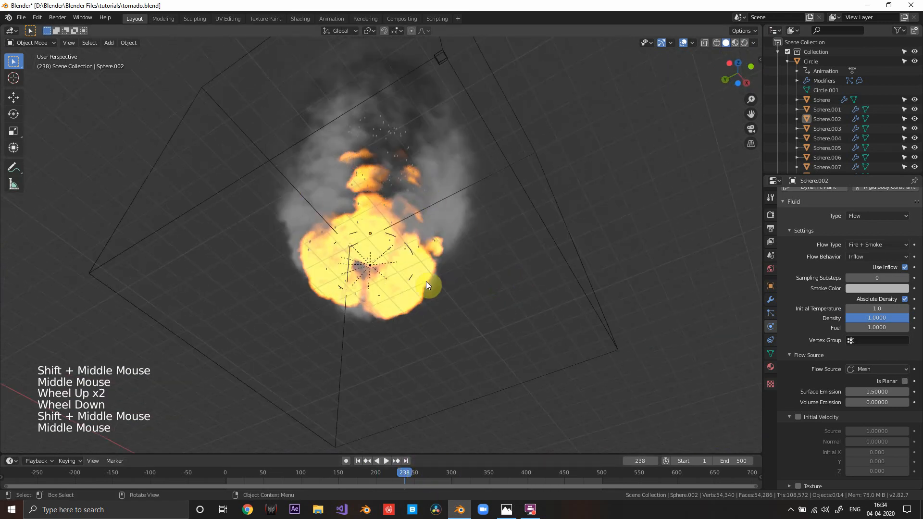
# Step: Move to frame 401 and examine the flames and smoke from below
pyautogui.click(529, 473)
pyautogui.click(529, 318)
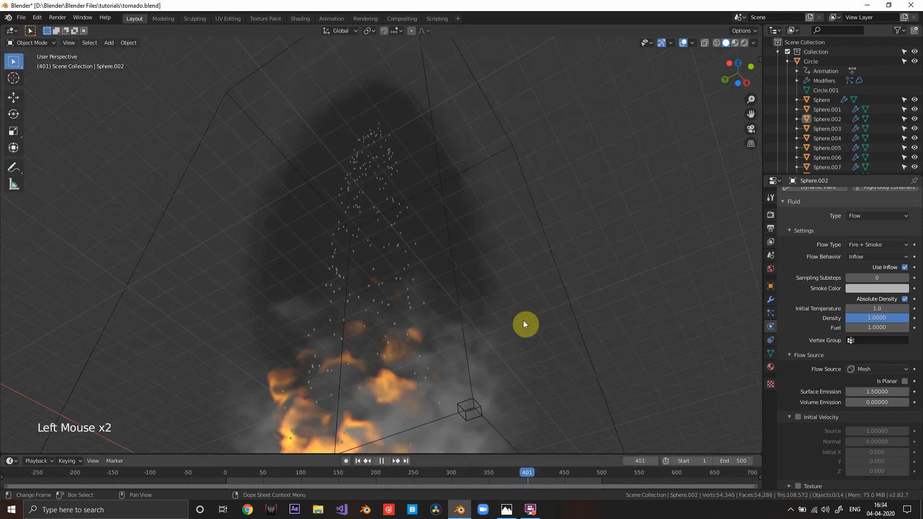
pyautogui.keyDown('shift'); pyautogui.moveTo(523, 320); pyautogui.dragTo(532, 232, button='middle'); pyautogui.keyUp('shift')
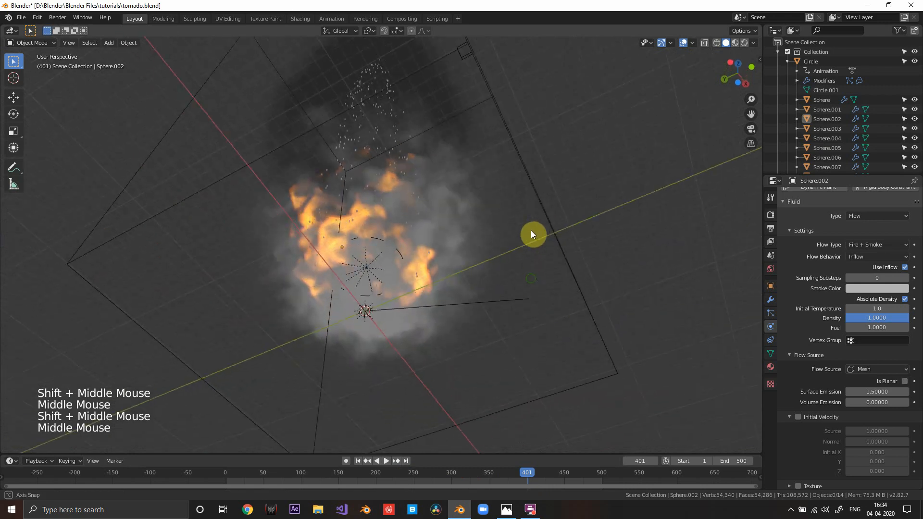
pyautogui.scroll(2, 500, 269)
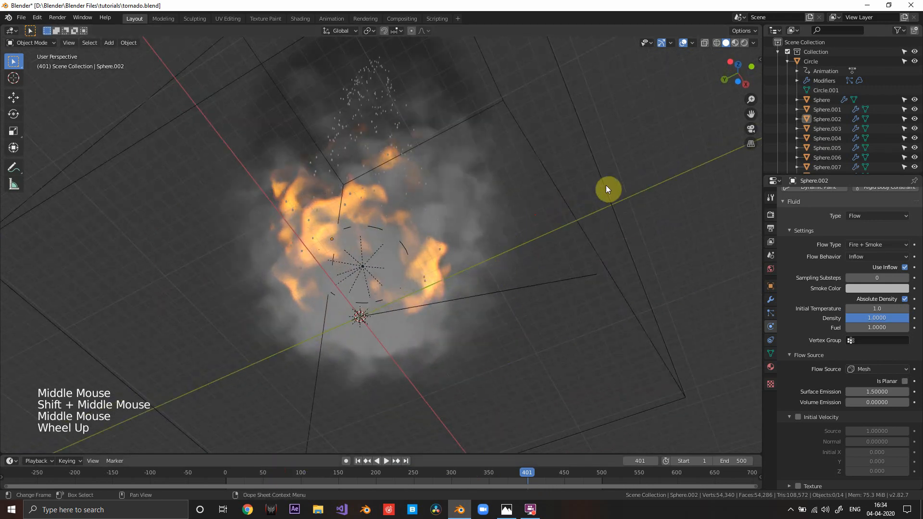
# Step: Move to frame 75 and examine the fireball and its domain from several distances
pyautogui.click(281, 473)
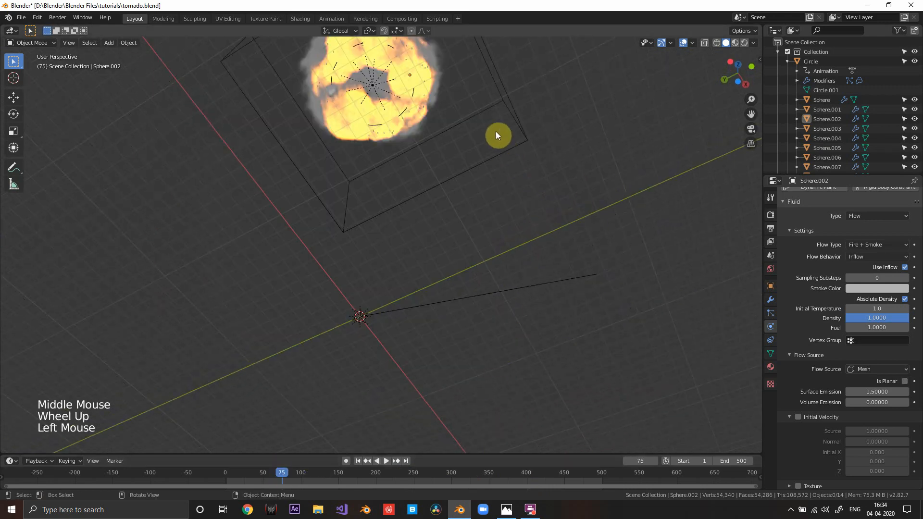
pyautogui.keyDown('shift'); pyautogui.moveTo(495, 131); pyautogui.dragTo(464, 238, button='middle'); pyautogui.keyUp('shift')
pyautogui.scroll(-2, 469, 171)
pyautogui.scroll(-2, 457, 215)
pyautogui.moveTo(464, 238); pyautogui.dragTo(497, 176, button='middle')
pyautogui.scroll(4, 498, 176)
pyautogui.scroll(-4, 532, 285)
pyautogui.keyDown('shift'); pyautogui.moveTo(532, 284); pyautogui.dragTo(532, 263, button='middle'); pyautogui.keyUp('shift')
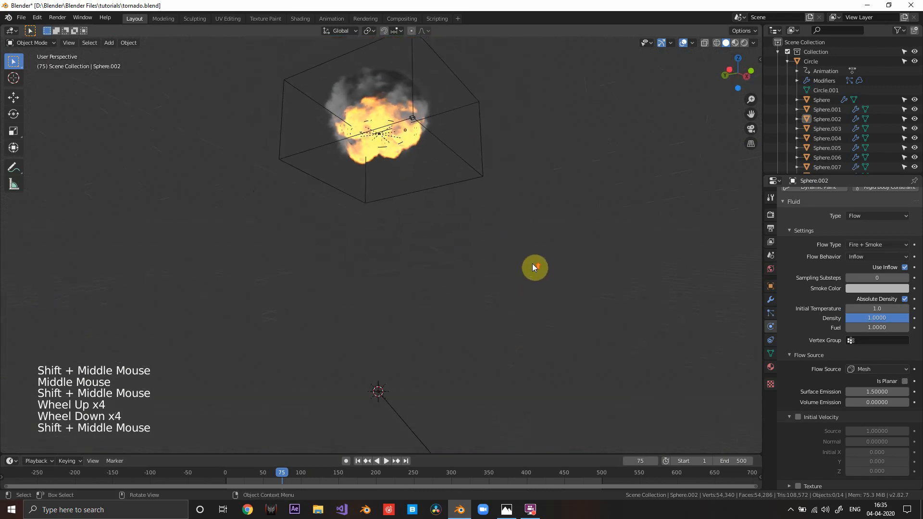
pyautogui.scroll(1, 532, 263)
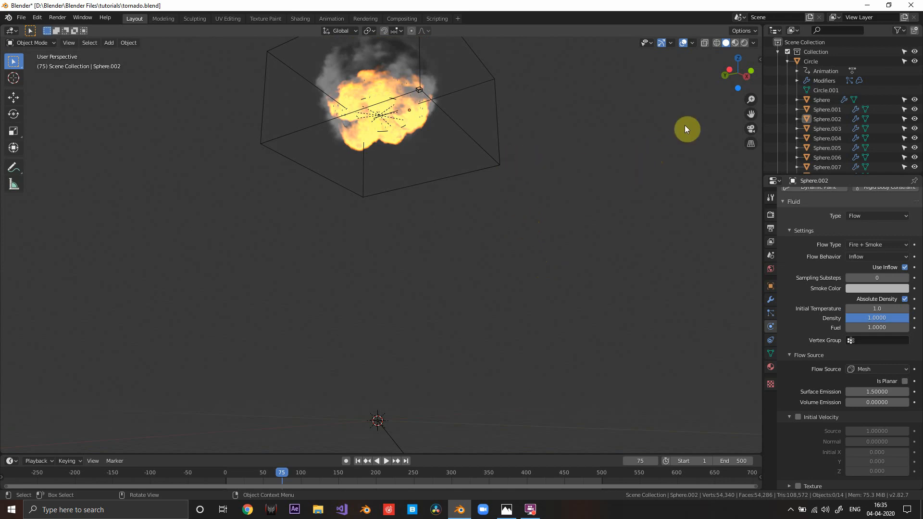
# Step: View the comet.png render in Photos, then return to Blender and examine the fireball at frame 75 for comparison
pyautogui.click(507, 509)
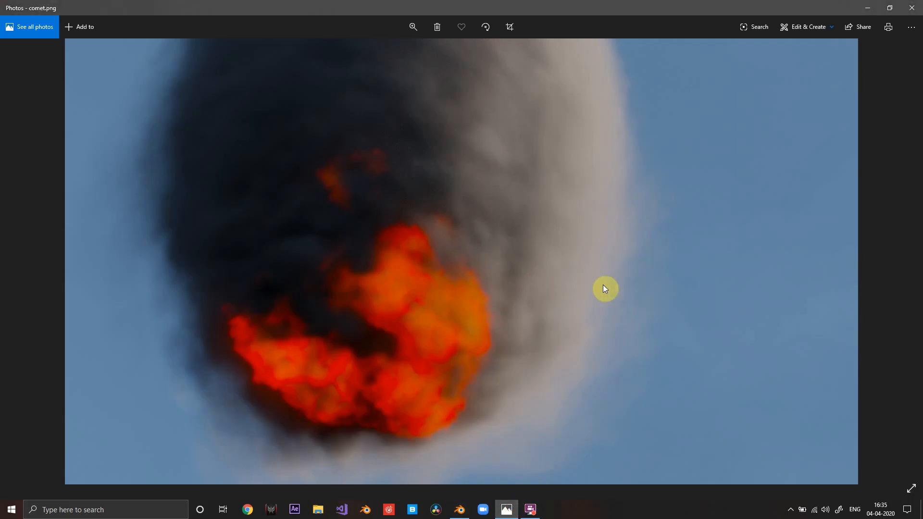
pyautogui.click(864, 14)
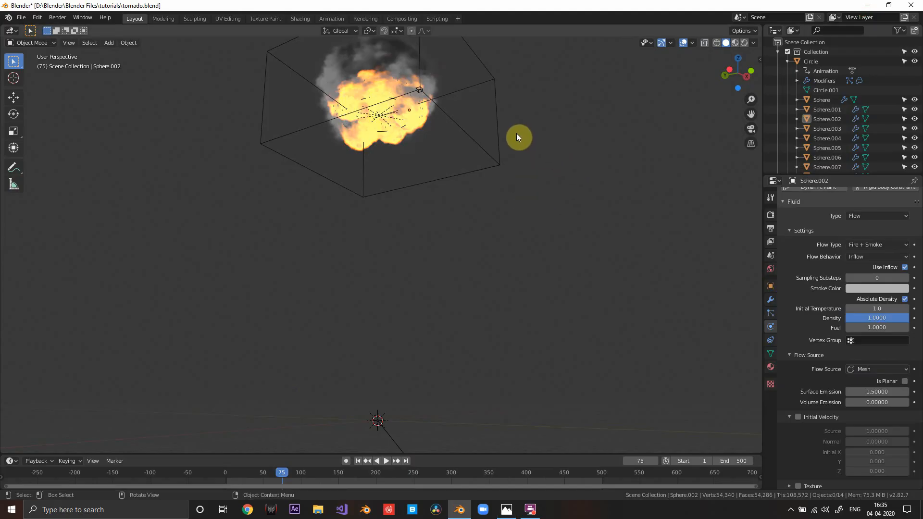
pyautogui.moveTo(517, 138)
pyautogui.keyDown('shift'); pyautogui.mouseDown(button='middle')
pyautogui.moveTo(502, 173)
pyautogui.moveTo(506, 221)
pyautogui.moveTo(522, 179)
pyautogui.moveTo(514, 148)
pyautogui.moveTo(525, 175)
pyautogui.moveTo(530, 135)
pyautogui.mouseUp(button='middle'); pyautogui.keyUp('shift')
pyautogui.scroll(4, 522, 161)
pyautogui.scroll(-3, 524, 164)
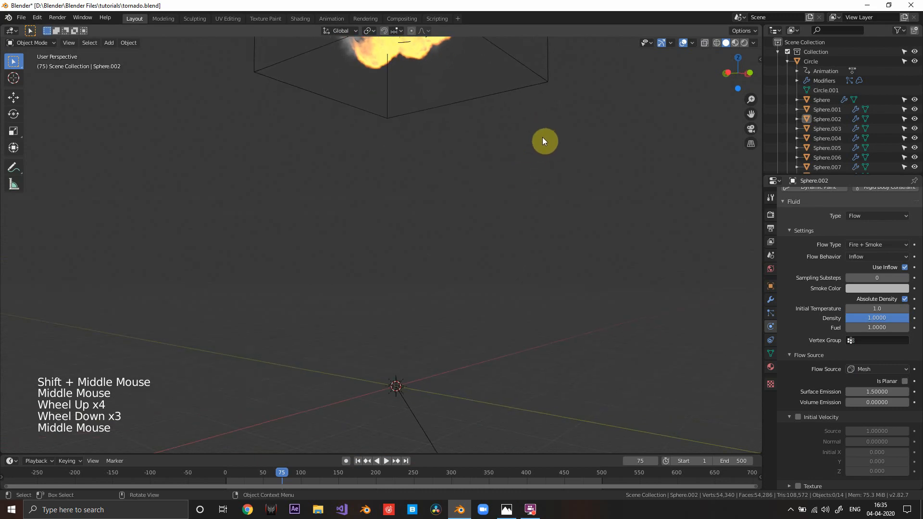
pyautogui.keyDown('shift'); pyautogui.moveTo(464, 126); pyautogui.dragTo(465, 190, button='middle'); pyautogui.keyUp('shift')
pyautogui.scroll(-4, 461, 151)
pyautogui.scroll(4, 467, 148)
pyautogui.moveTo(467, 147)
pyautogui.keyDown('shift'); pyautogui.mouseDown(button='middle')
pyautogui.moveTo(468, 224)
pyautogui.moveTo(468, 163)
pyautogui.mouseUp(button='middle'); pyautogui.keyUp('shift')
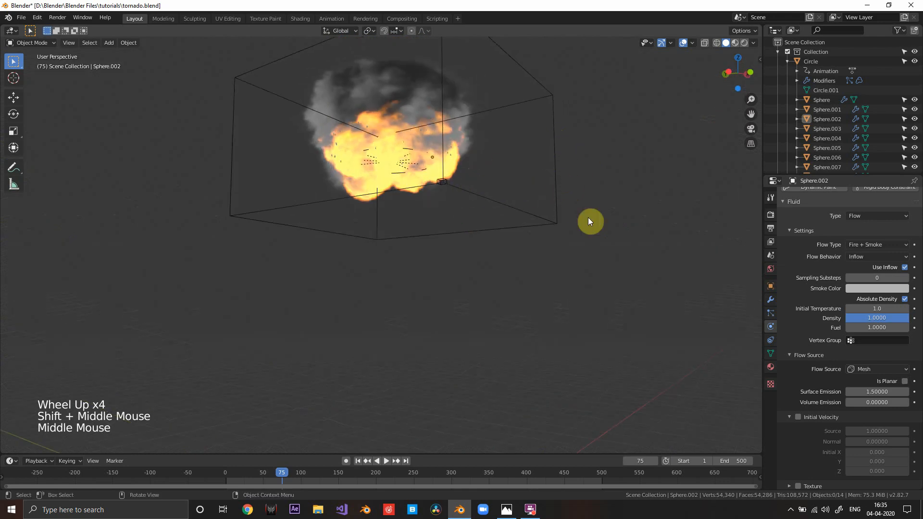
# Step: Start a new General file, saving the changes to the tornado file
pyautogui.click(23, 16)
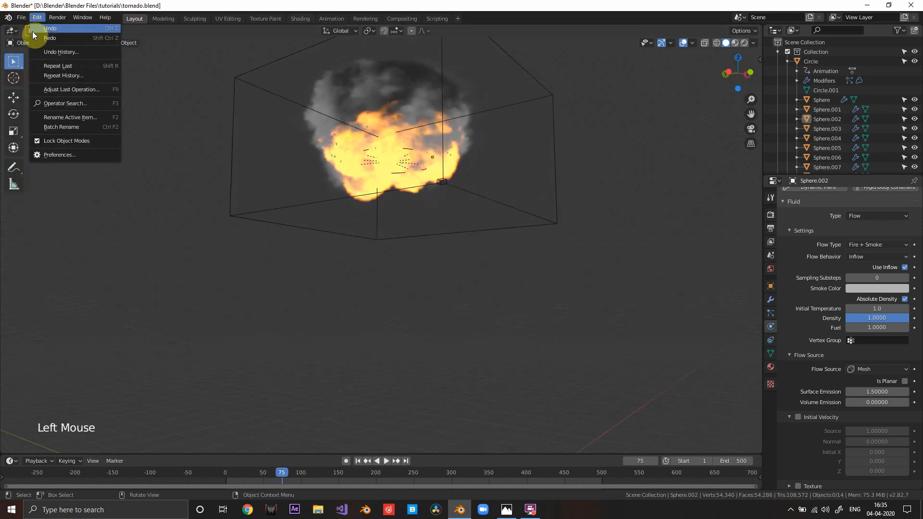
pyautogui.click(23, 20)
pyautogui.click(23, 19)
pyautogui.click(23, 19)
pyautogui.click(23, 19)
pyautogui.moveTo(28, 29)
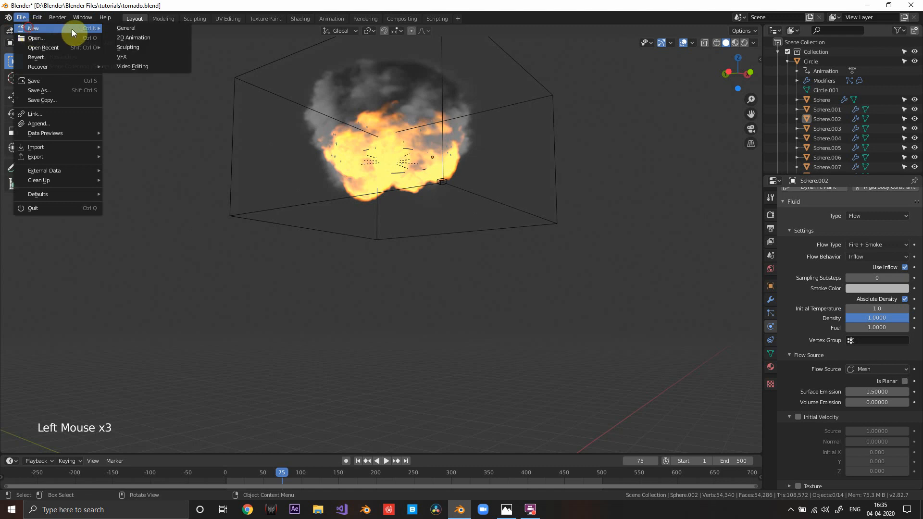
pyautogui.click(128, 27)
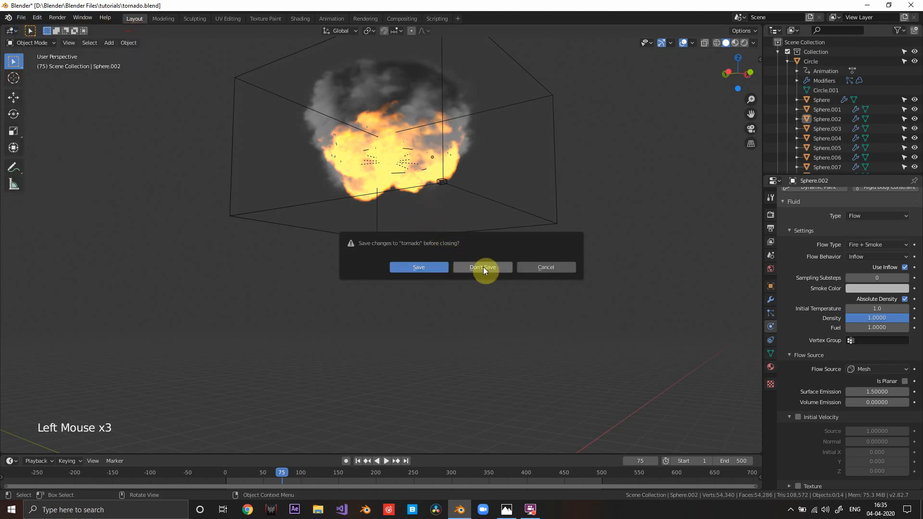
pyautogui.click(443, 270)
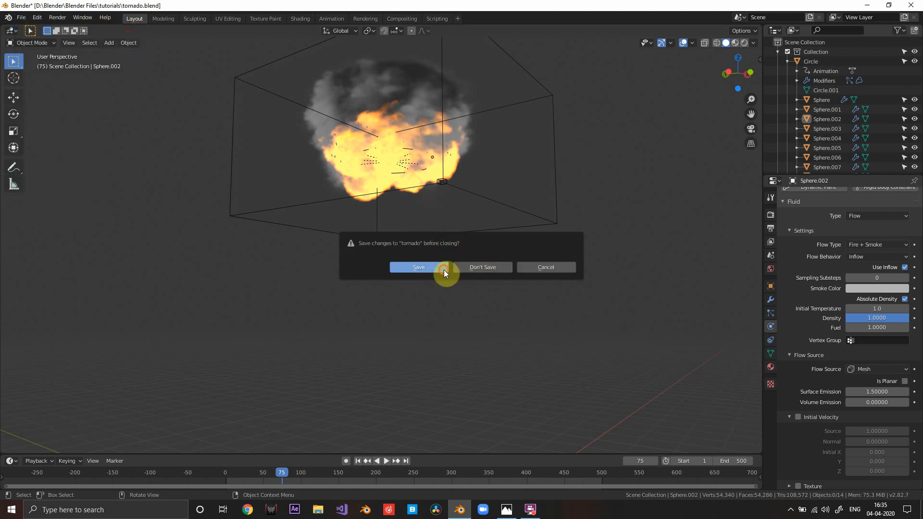
# Step: Delete the default cube, light and camera from the new scene
pyautogui.moveTo(428, 264); pyautogui.dragTo(281, 306, button='middle')
pyautogui.press('Delete')
pyautogui.click(476, 146)
pyautogui.press('Delete')
pyautogui.click(281, 307)
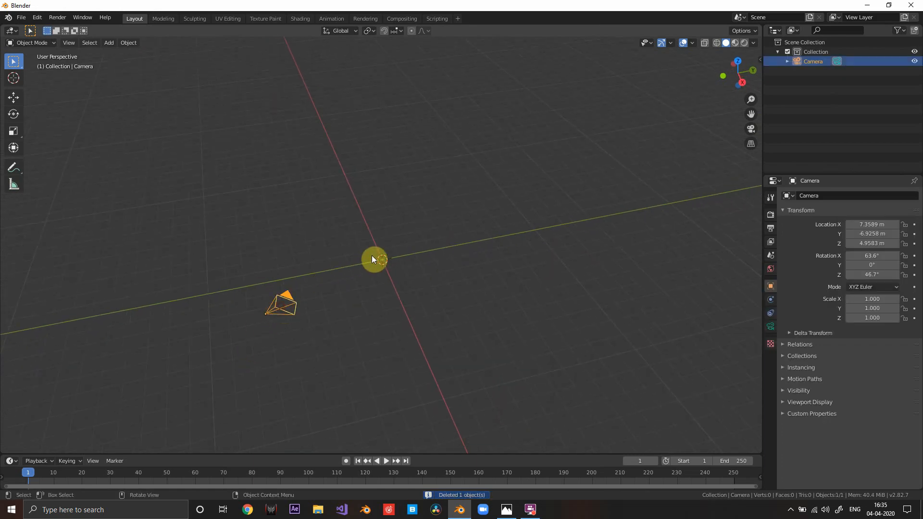
pyautogui.press('Delete')
# Step: Add a UV sphere at the world origin with 61 segments
pyautogui.moveTo(403, 262)
pyautogui.mouseDown(button='middle')
pyautogui.moveTo(414, 252)
pyautogui.moveTo(418, 278)
pyautogui.moveTo(457, 290)
pyautogui.moveTo(436, 265)
pyautogui.moveTo(447, 307)
pyautogui.moveTo(418, 226)
pyautogui.moveTo(387, 266)
pyautogui.mouseUp(button='middle')
pyautogui.hotkey('shift', 'a')
pyautogui.moveTo(388, 267)
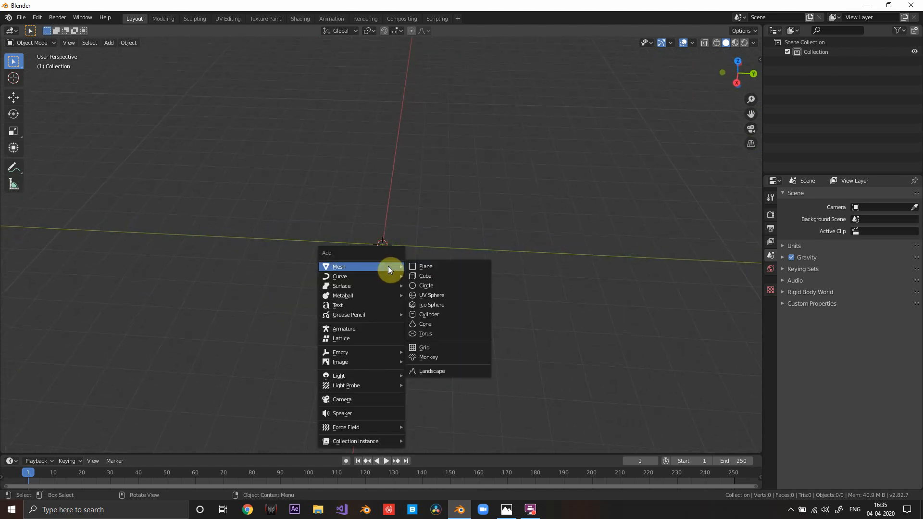
pyautogui.click(432, 295)
pyautogui.scroll(5, 490, 252)
pyautogui.moveTo(544, 290); pyautogui.dragTo(547, 267, button='middle')
pyautogui.click(46, 446)
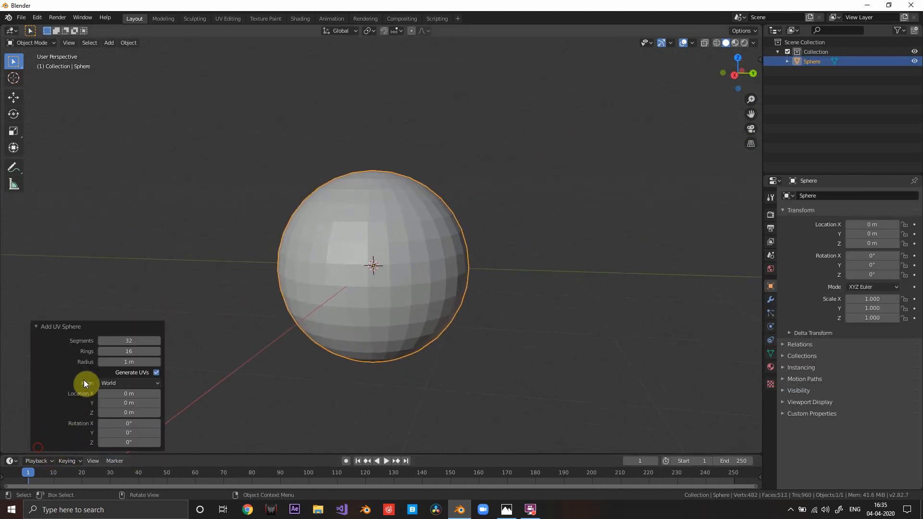
pyautogui.moveTo(130, 343)
pyautogui.mouseDown()
pyautogui.moveTo(154, 344)
pyautogui.moveTo(130, 354)
pyautogui.mouseUp()
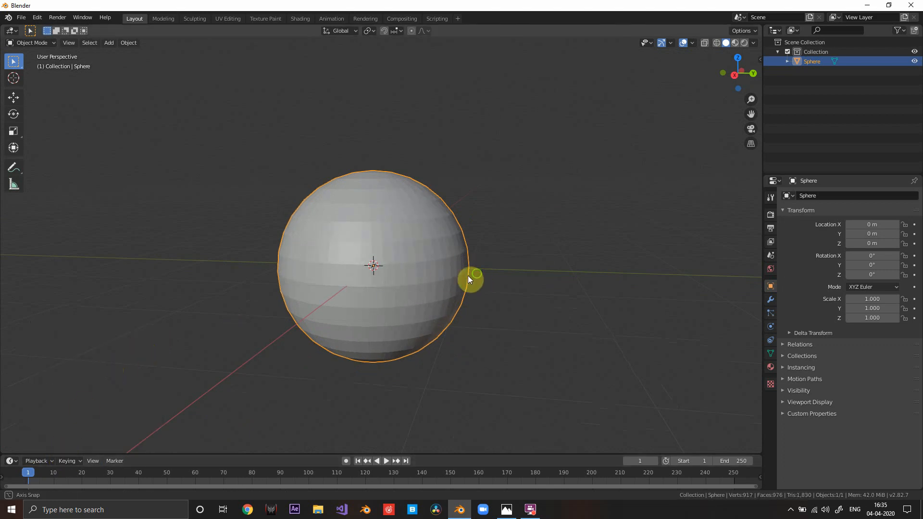
pyautogui.moveTo(468, 276); pyautogui.dragTo(435, 278, button='middle')
pyautogui.rightClick(412, 276)
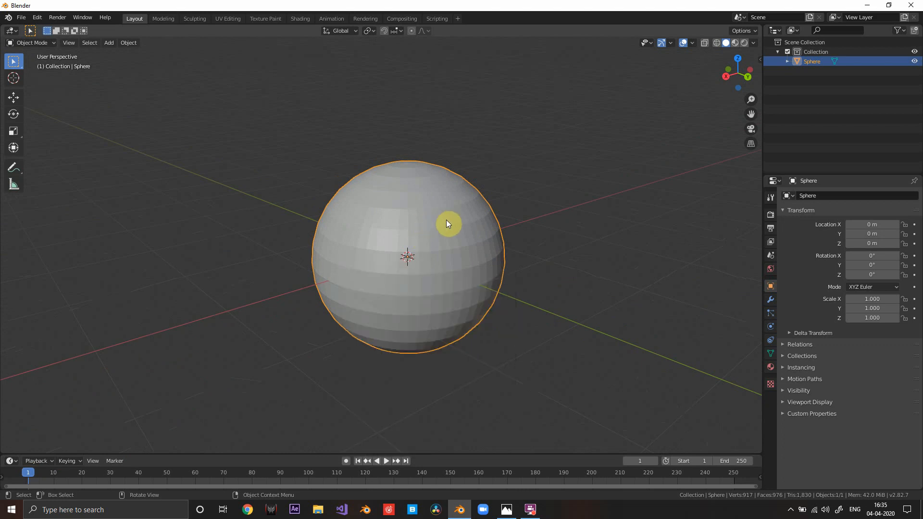
# Step: Replace the sphere with a new UV sphere of 61 segments and 51 rings
pyautogui.press('Delete')
pyautogui.hotkey('shift', 'a')
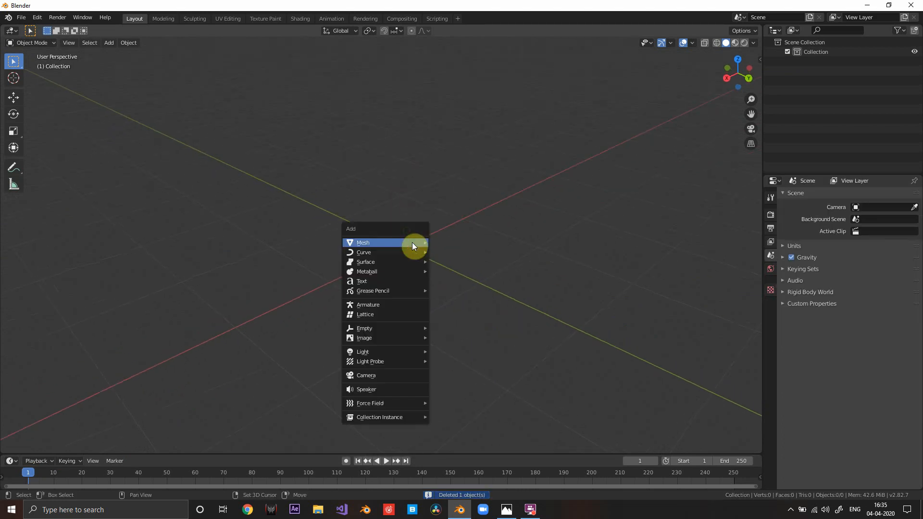
pyautogui.moveTo(412, 242)
pyautogui.click(454, 272)
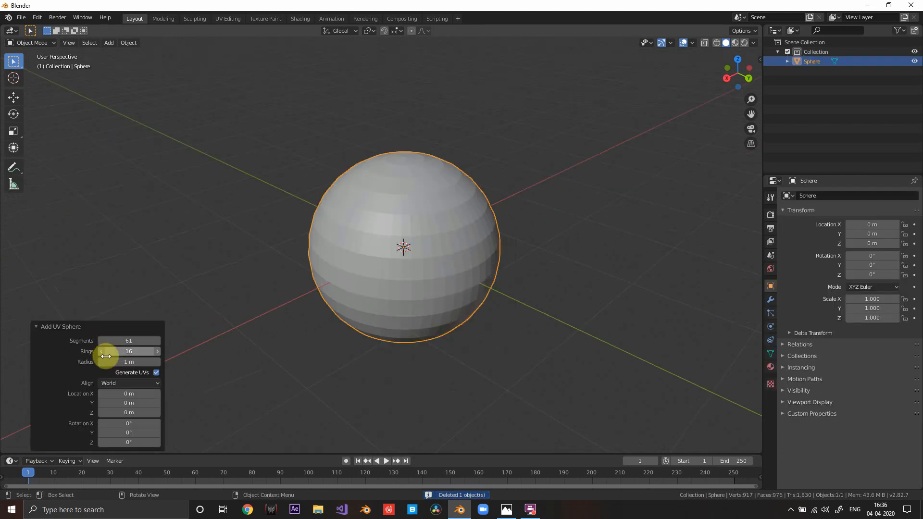
pyautogui.moveTo(102, 342); pyautogui.dragTo(159, 350)
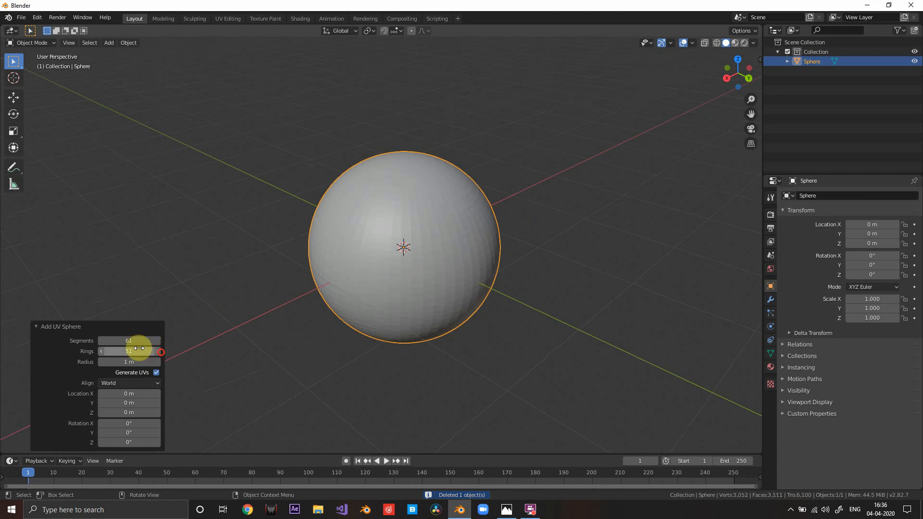
pyautogui.click(43, 325)
# Step: Add a Subdivision Surface modifier to the sphere
pyautogui.moveTo(386, 248); pyautogui.dragTo(480, 241, button='middle')
pyautogui.scroll(4, 423, 229)
pyautogui.scroll(-4, 502, 260)
pyautogui.scroll(-1, 480, 241)
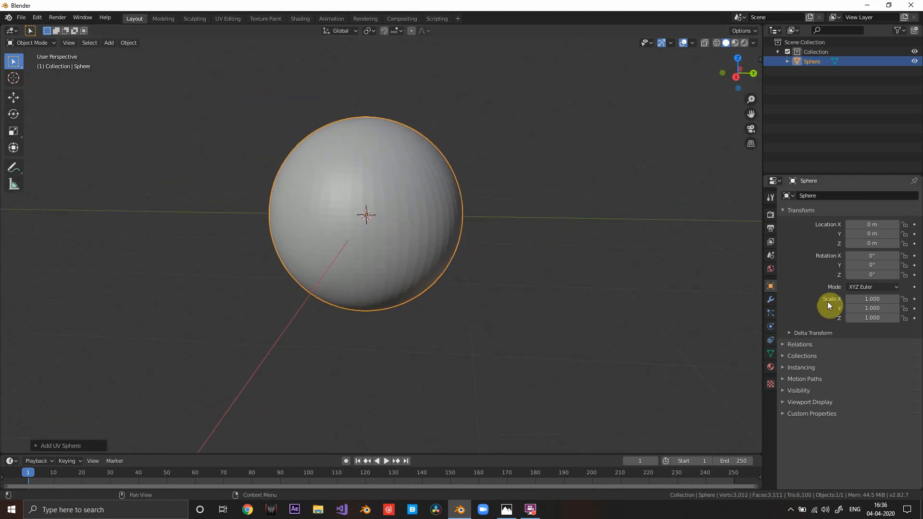
pyautogui.click(771, 299)
pyautogui.click(814, 195)
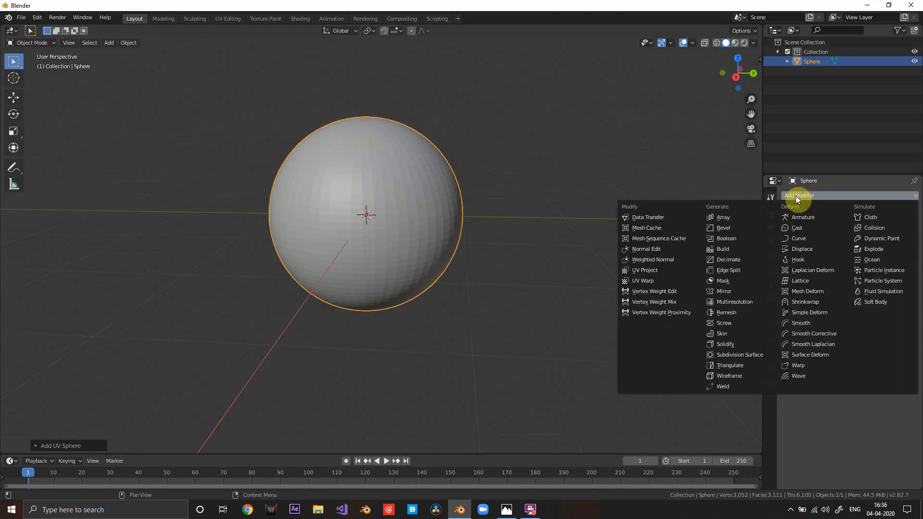
pyautogui.click(754, 358)
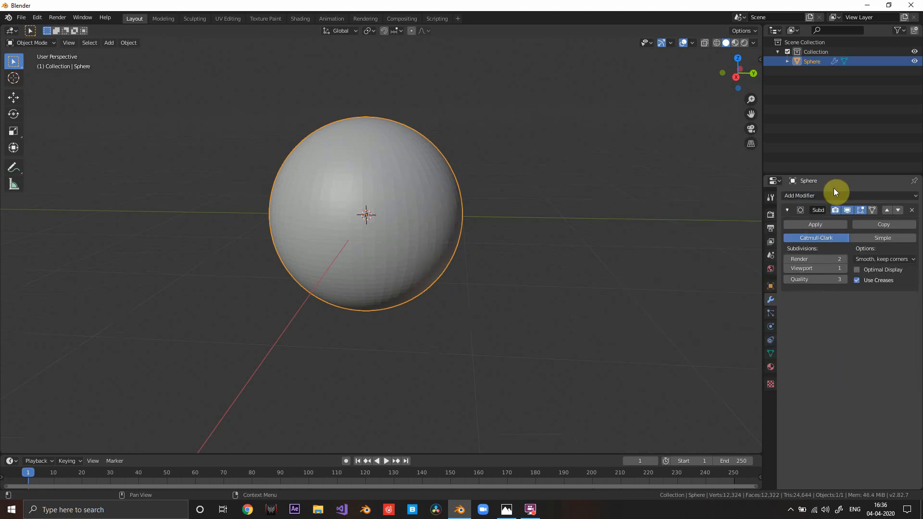
# Step: Add a Displace modifier to the sphere and give it a new texture of type Clouds
pyautogui.click(817, 195)
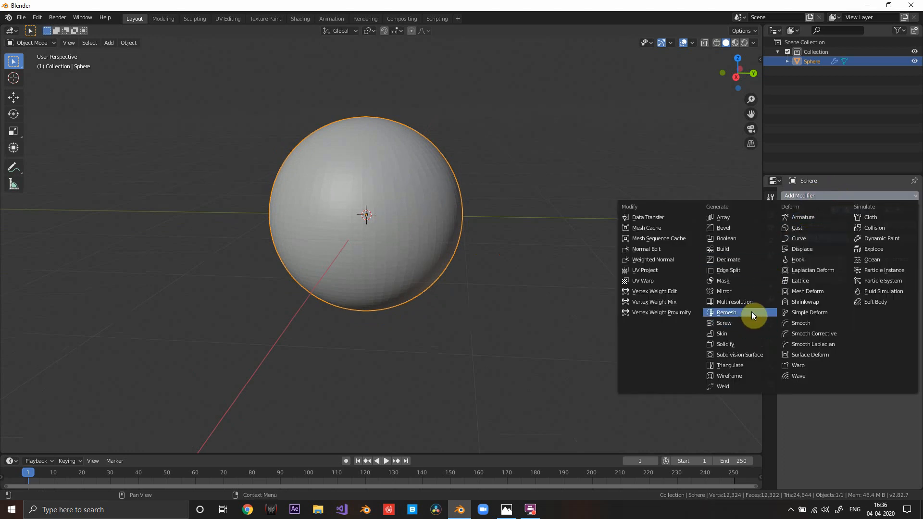
pyautogui.click(825, 249)
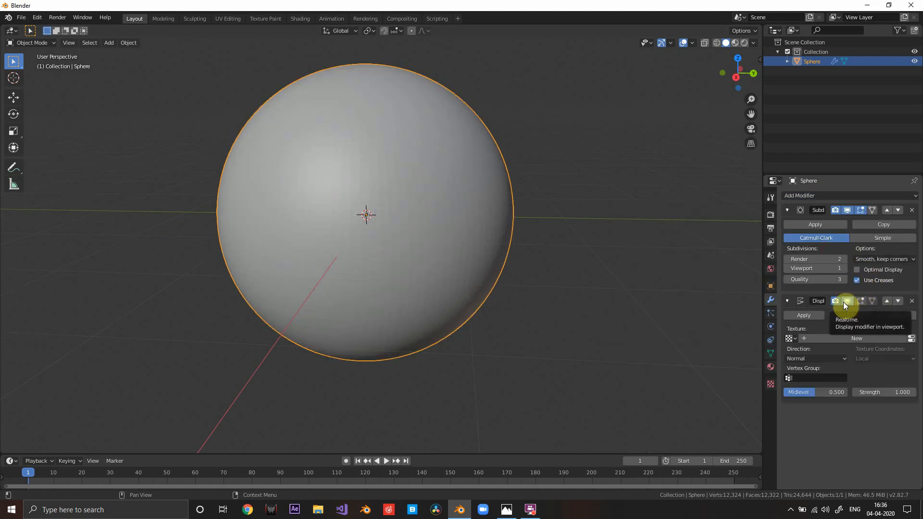
pyautogui.click(866, 337)
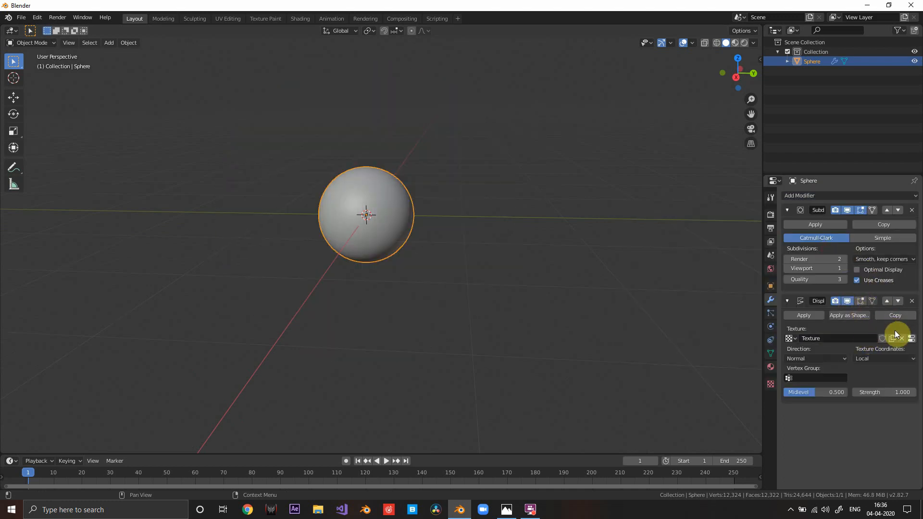
pyautogui.click(911, 338)
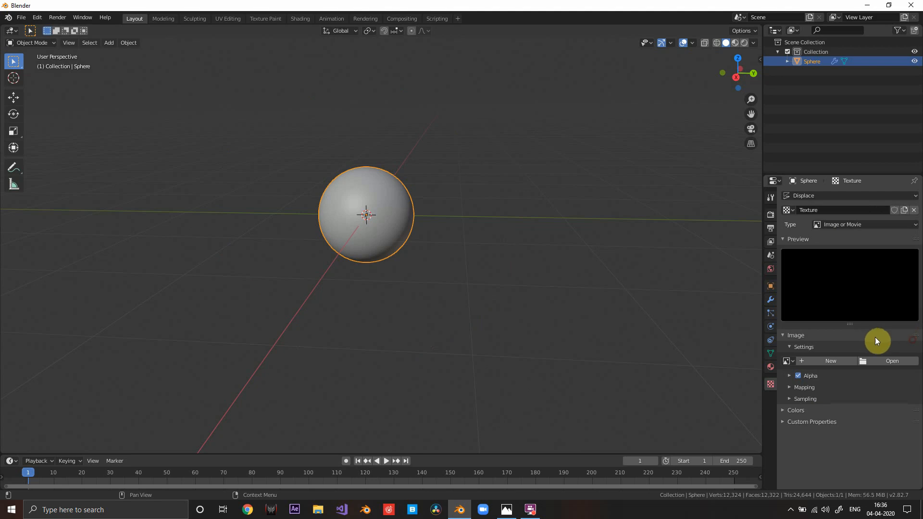
pyautogui.click(864, 222)
pyautogui.click(858, 257)
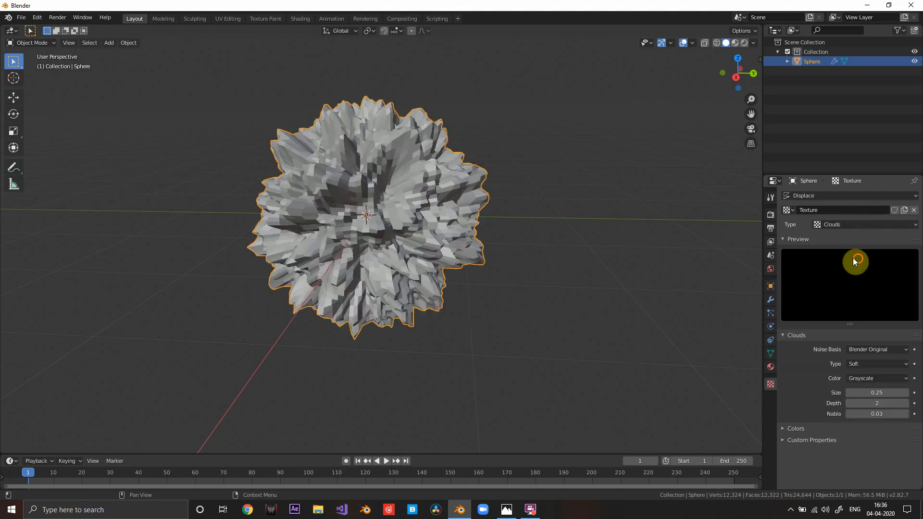
# Step: Apply smooth shading to the displaced sphere
pyautogui.moveTo(544, 260); pyautogui.dragTo(468, 230, button='middle')
pyautogui.rightClick(465, 228)
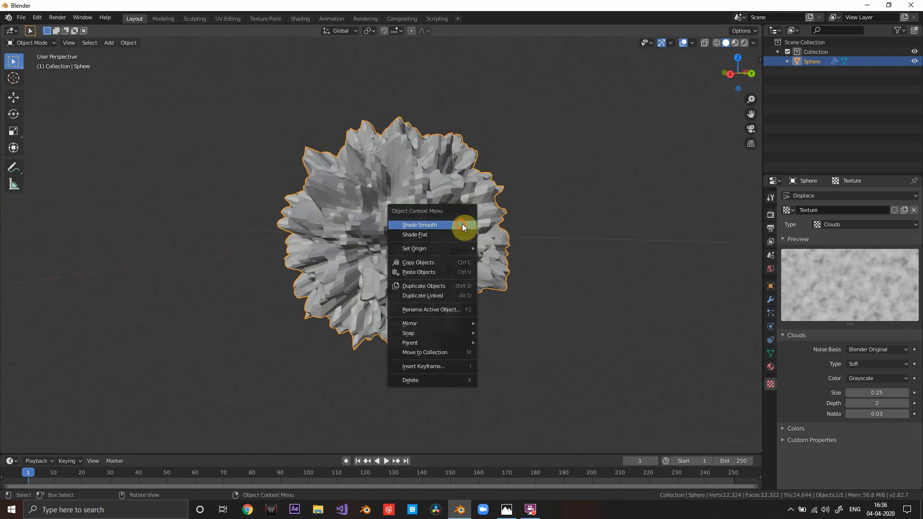
pyautogui.click(462, 225)
pyautogui.moveTo(561, 230); pyautogui.dragTo(479, 248, button='middle')
pyautogui.scroll(-4, 480, 248)
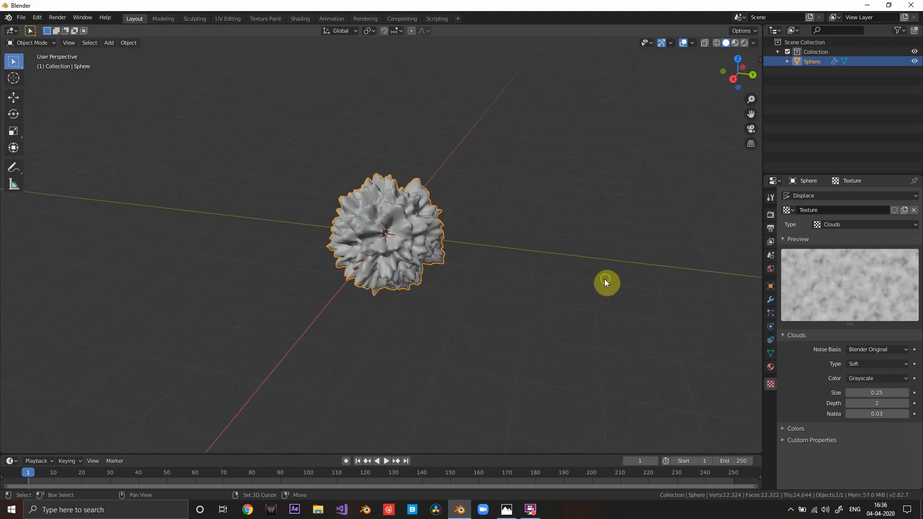
# Step: Add a Plain Axes empty and move it about 5 m along the Y axis, away from the sphere
pyautogui.moveTo(537, 243); pyautogui.dragTo(541, 257, button='middle')
pyautogui.moveTo(439, 226); pyautogui.dragTo(436, 229, button='middle')
pyautogui.hotkey('shift', 'a')
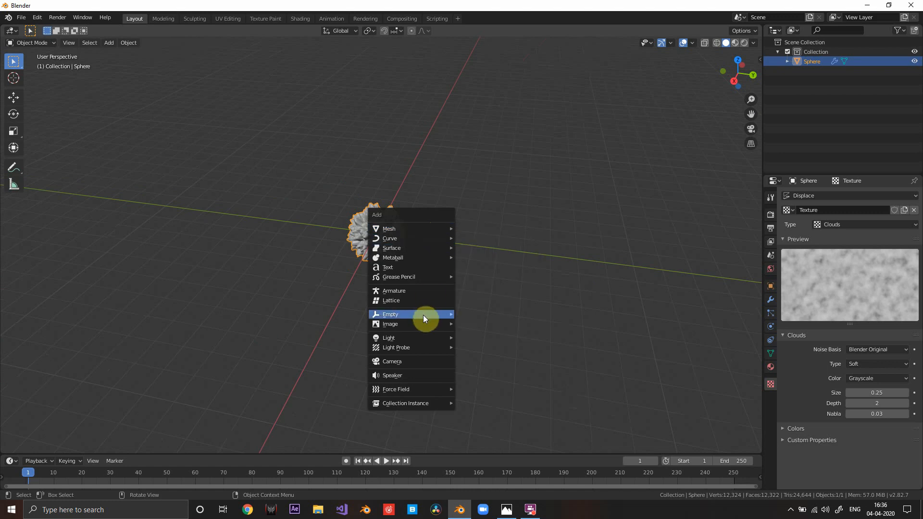
pyautogui.moveTo(424, 315)
pyautogui.click(485, 315)
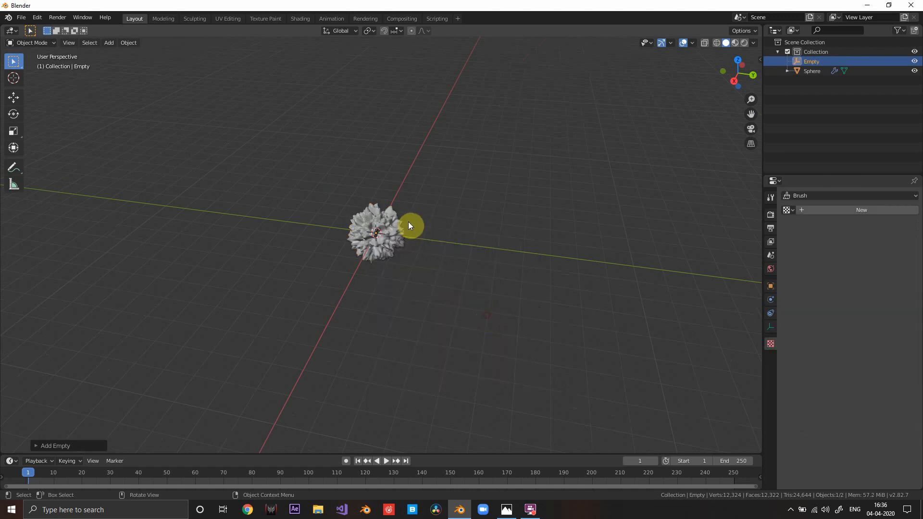
pyautogui.press('g')
pyautogui.press('y')
pyautogui.click(512, 242)
pyautogui.click(368, 225)
pyautogui.scroll(5, 461, 244)
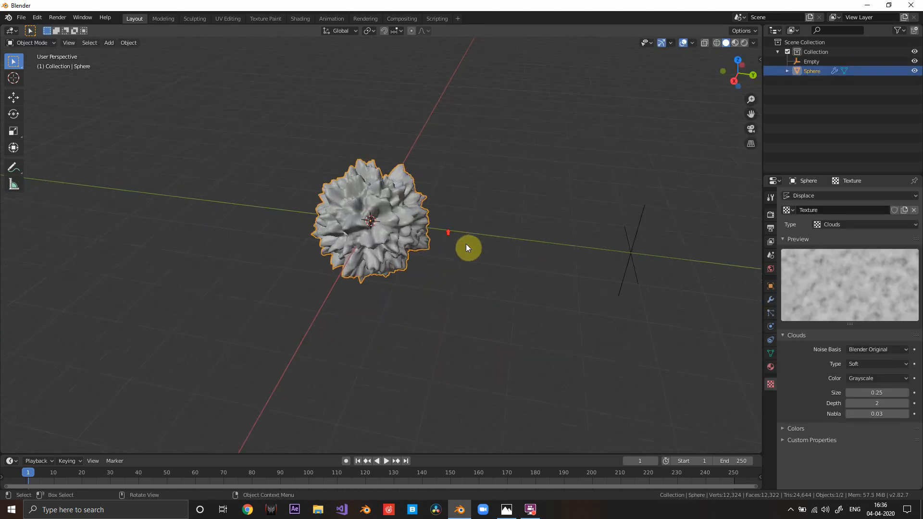
pyautogui.moveTo(466, 246); pyautogui.dragTo(543, 287, button='middle')
pyautogui.click(771, 300)
pyautogui.click(770, 313)
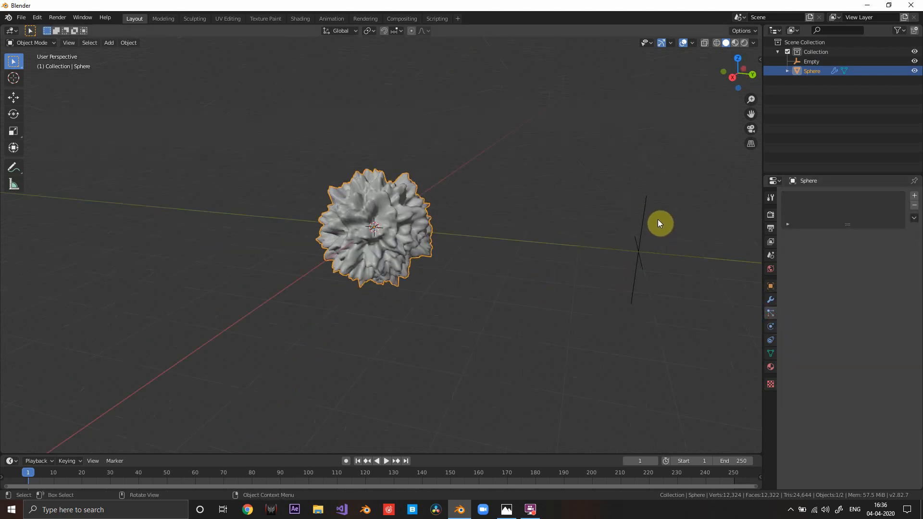
pyautogui.moveTo(377, 214); pyautogui.dragTo(423, 220, button='middle')
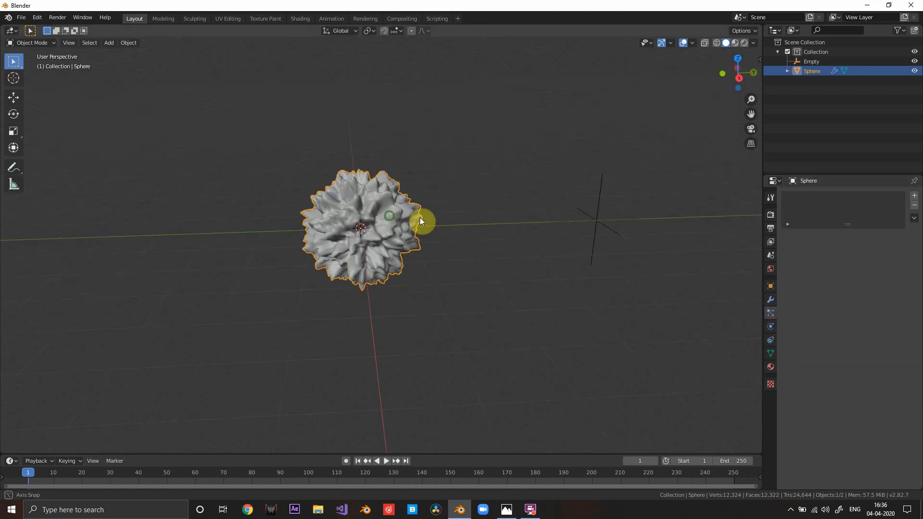
pyautogui.moveTo(694, 241); pyautogui.dragTo(505, 248, button='middle')
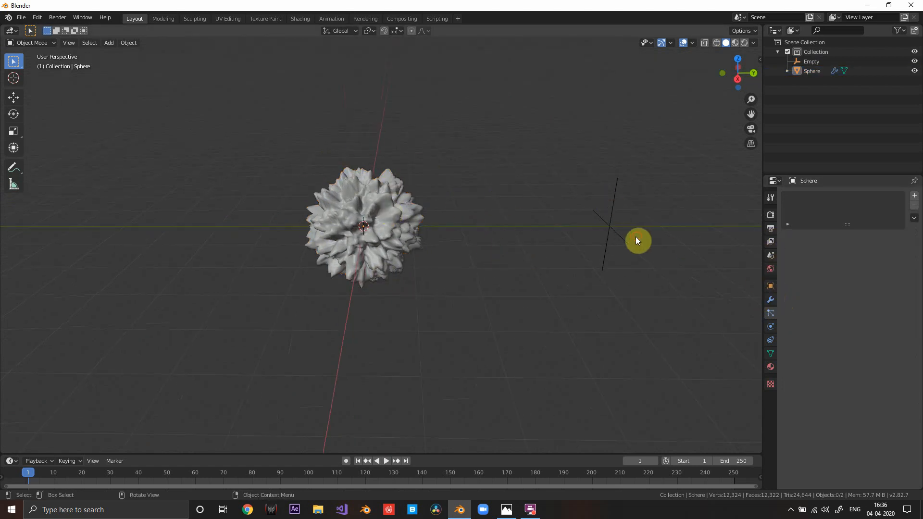
pyautogui.click(604, 228)
pyautogui.click(437, 200)
pyautogui.click(406, 220)
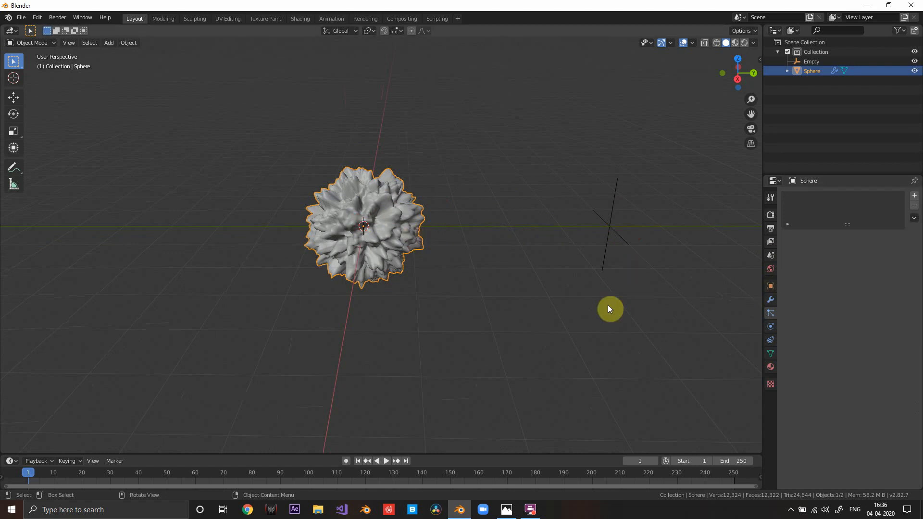
pyautogui.click(771, 300)
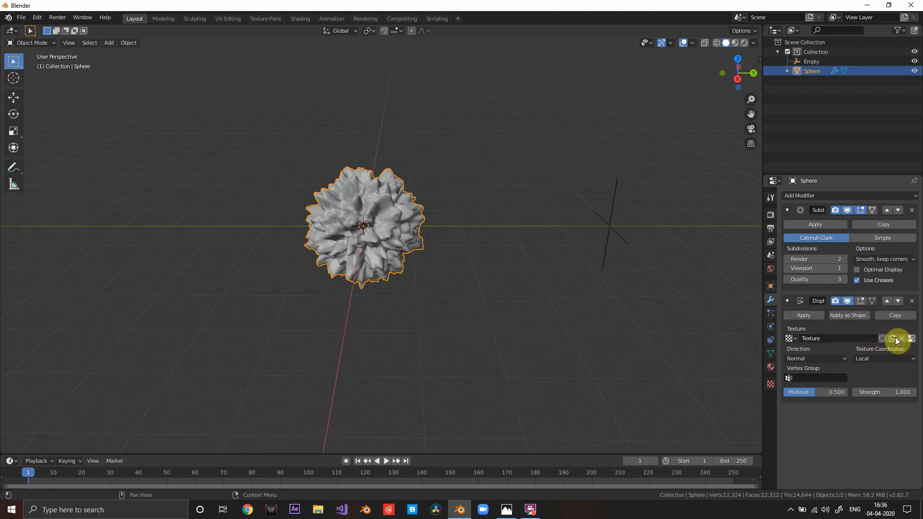
pyautogui.click(911, 339)
pyautogui.click(850, 220)
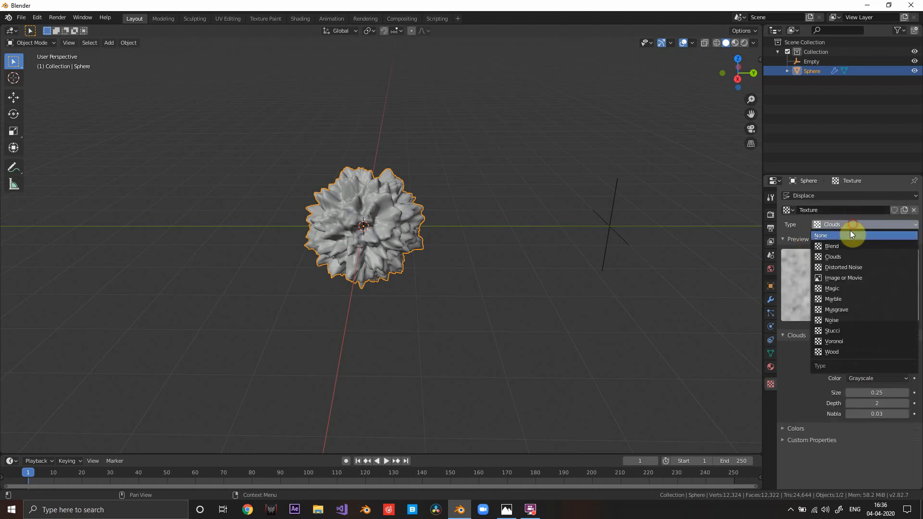
pyautogui.click(623, 237)
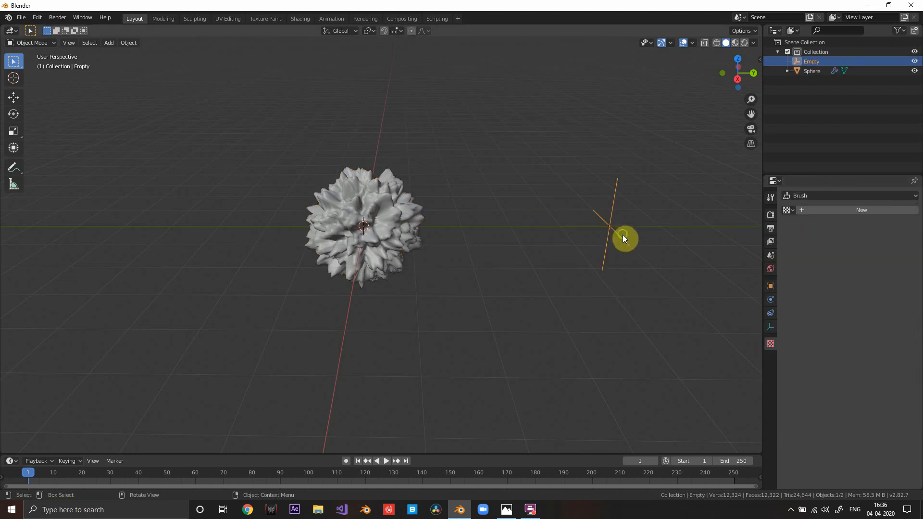
pyautogui.moveTo(623, 237); pyautogui.dragTo(737, 290, button='middle')
pyautogui.click(770, 327)
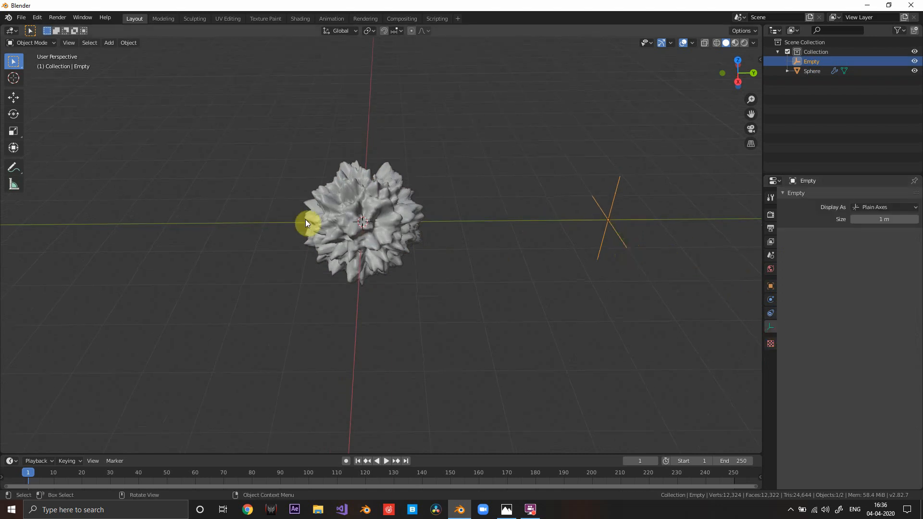
pyautogui.click(771, 299)
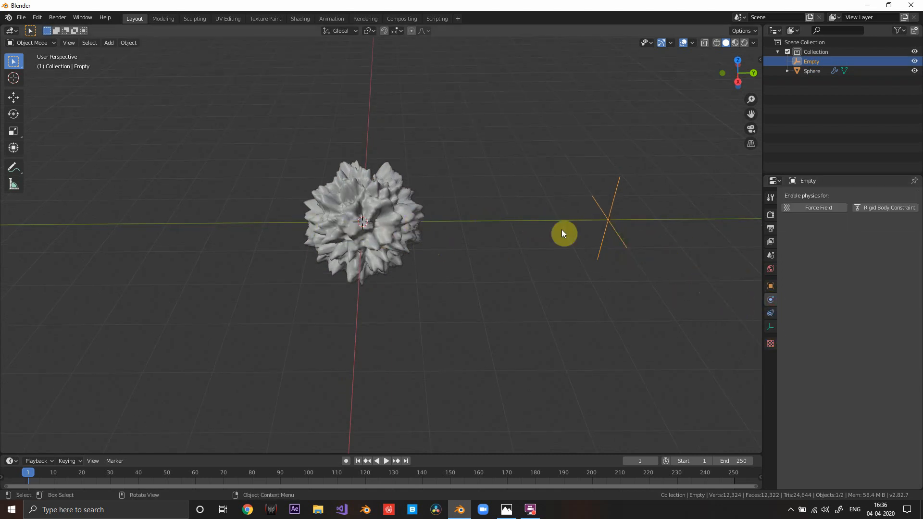
pyautogui.click(771, 314)
# Step: Set the sphere's Displace modifier to Object texture coordinates, with the Empty as the reference object
pyautogui.click(378, 205)
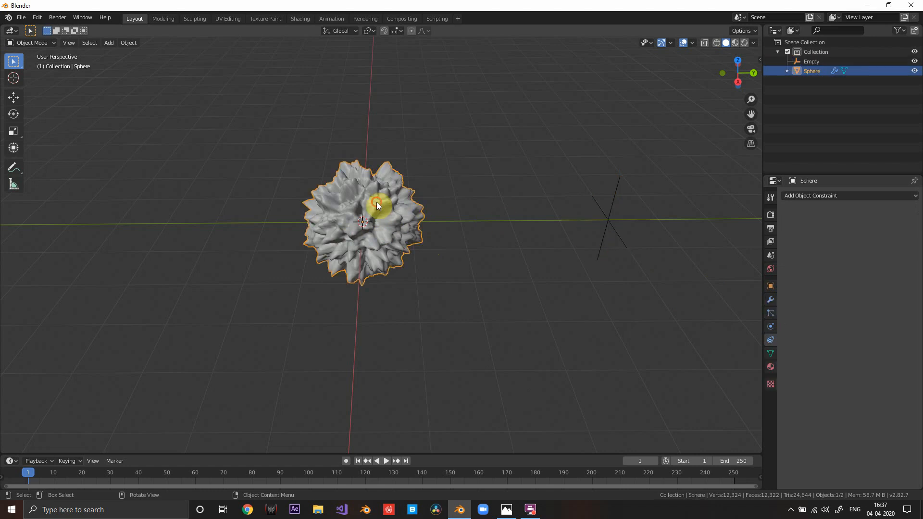
pyautogui.click(771, 299)
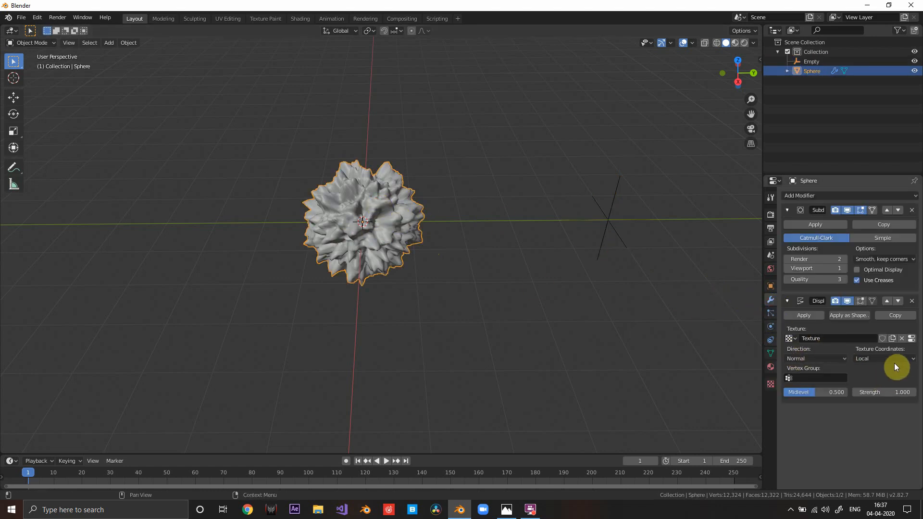
pyautogui.click(893, 359)
pyautogui.click(872, 356)
pyautogui.click(873, 361)
pyautogui.click(869, 390)
pyautogui.click(879, 374)
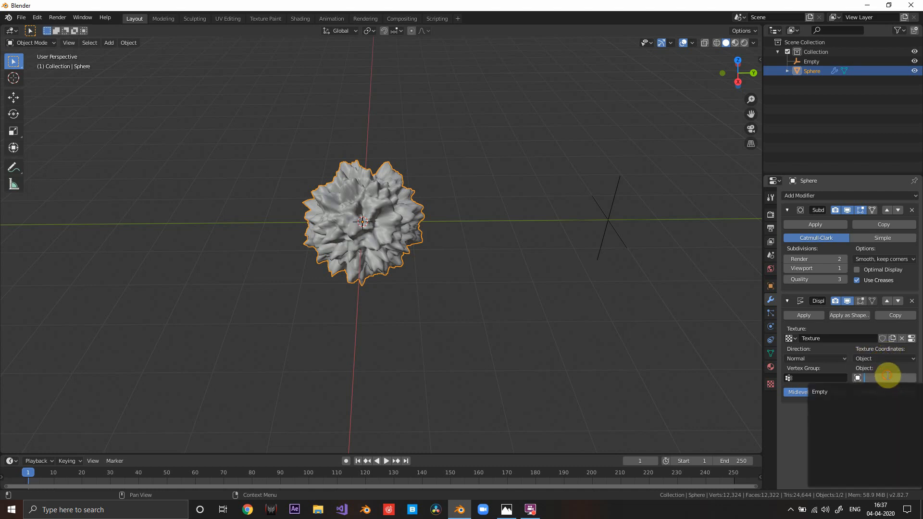
pyautogui.click(815, 376)
# Step: Try moving the empty freely to test its effect on the sphere's displacement
pyautogui.scroll(-3, 568, 244)
pyautogui.moveTo(568, 242); pyautogui.dragTo(524, 253, button='middle')
pyautogui.click(517, 237)
pyautogui.press('g')
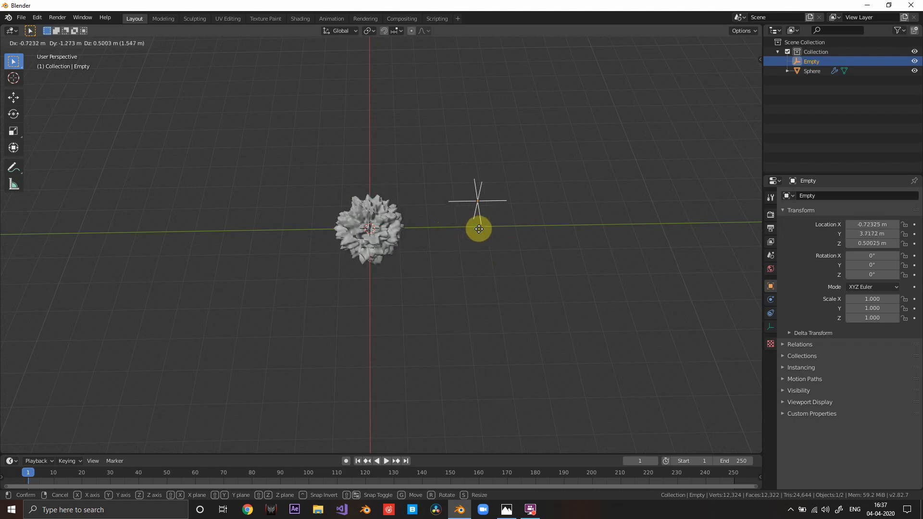
pyautogui.rightClick(472, 231)
# Step: Try moving the sphere relative to the empty to test how its displacement changes
pyautogui.scroll(1, 406, 230)
pyautogui.scroll(8, 416, 175)
pyautogui.moveTo(405, 229); pyautogui.dragTo(401, 272, button='middle')
pyautogui.scroll(-8, 446, 278)
pyautogui.click(402, 272)
pyautogui.moveTo(460, 287)
pyautogui.mouseDown(button='middle')
pyautogui.moveTo(491, 263)
pyautogui.moveTo(469, 277)
pyautogui.mouseUp(button='middle')
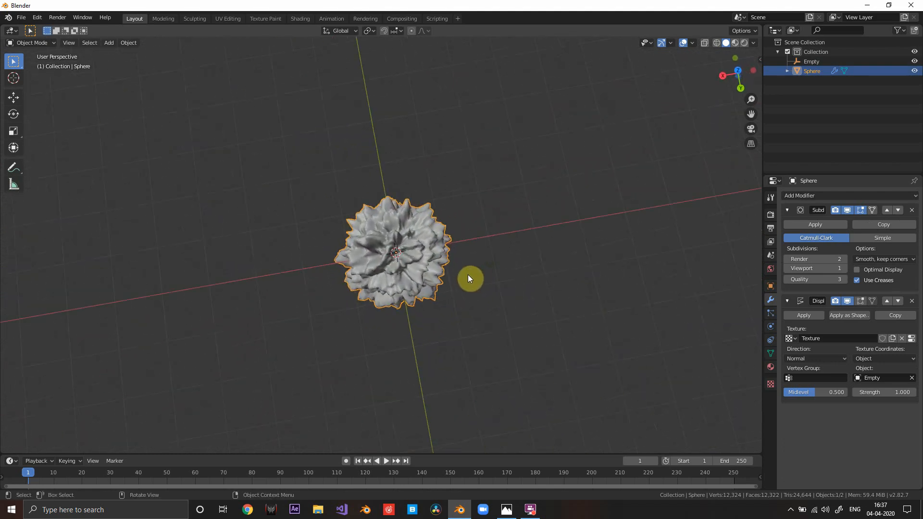
pyautogui.press('g')
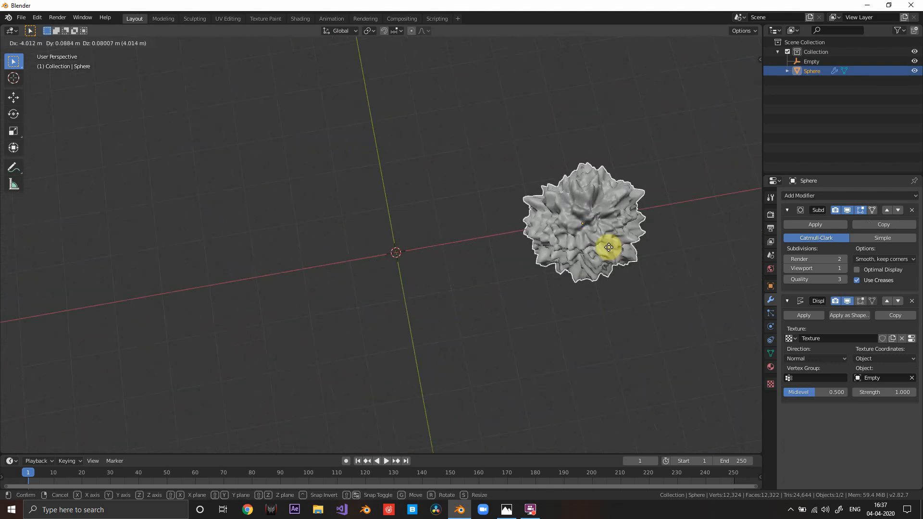
pyautogui.rightClick(374, 275)
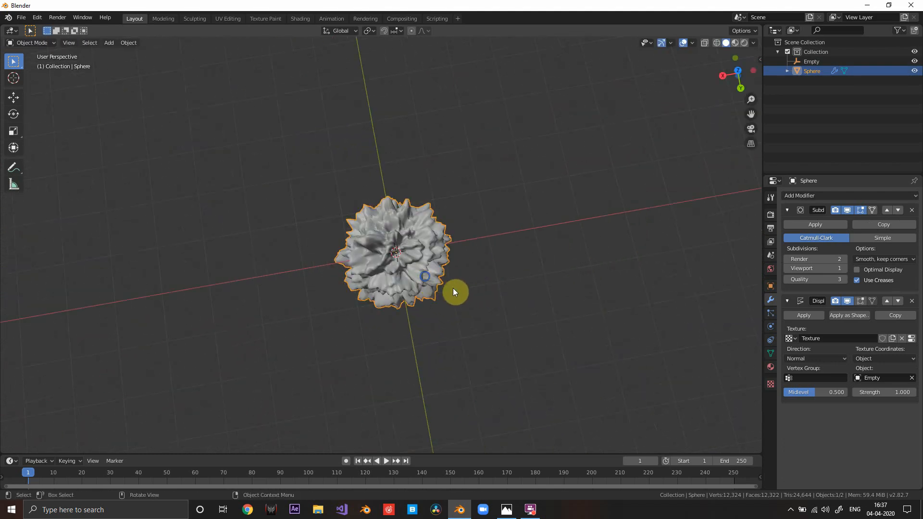
pyautogui.moveTo(453, 288); pyautogui.dragTo(437, 317, button='middle')
pyautogui.press('g')
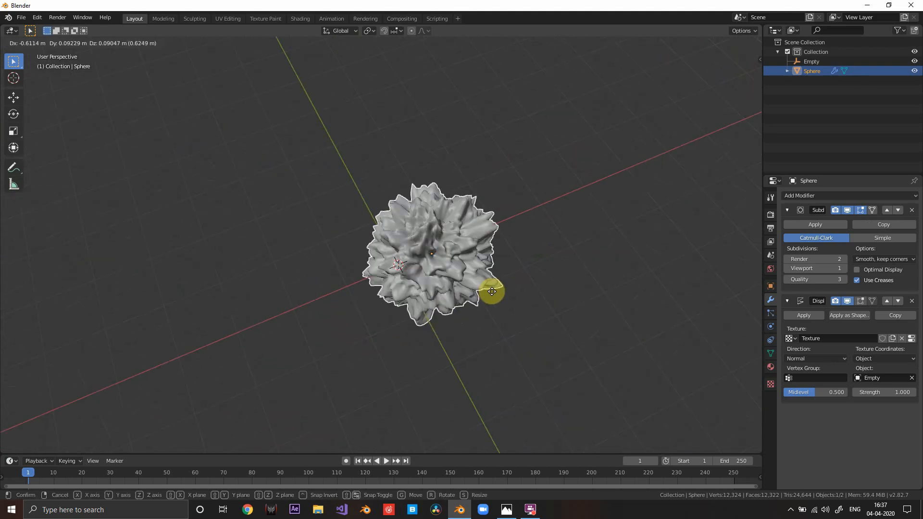
pyautogui.rightClick(631, 227)
# Step: Examine the displaced sphere and the empty from several angles and from the top, including the sphere's base mesh in Edit Mode
pyautogui.scroll(-2, 403, 414)
pyautogui.moveTo(402, 414); pyautogui.dragTo(483, 302, button='middle')
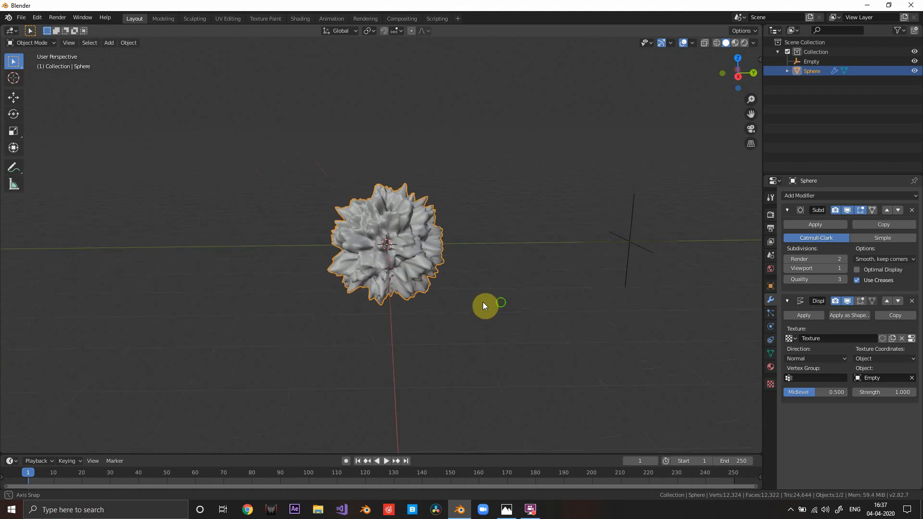
pyautogui.scroll(5, 483, 302)
pyautogui.scroll(-5, 483, 299)
pyautogui.scroll(4, 495, 302)
pyautogui.scroll(-8, 498, 302)
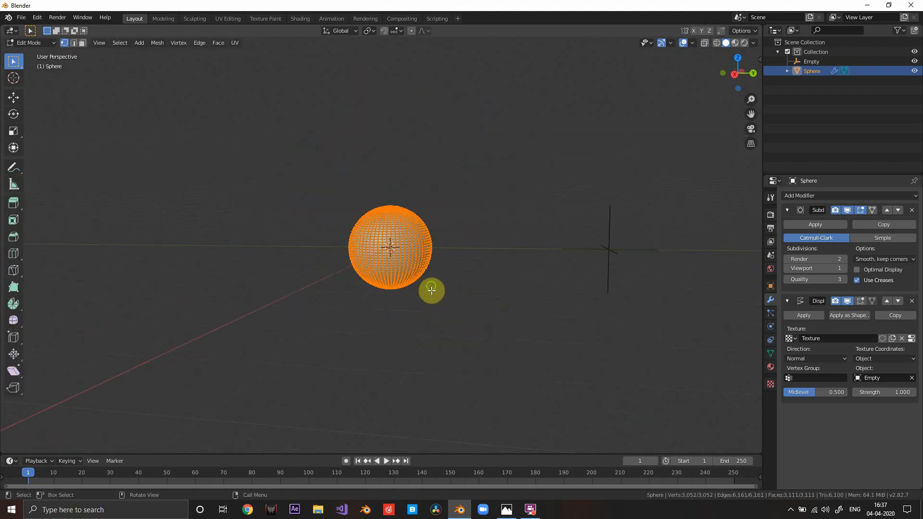
pyautogui.moveTo(433, 289); pyautogui.dragTo(443, 329, button='middle')
pyautogui.scroll(8, 442, 329)
pyautogui.moveTo(464, 298); pyautogui.dragTo(522, 297, button='middle')
pyautogui.scroll(-3, 515, 286)
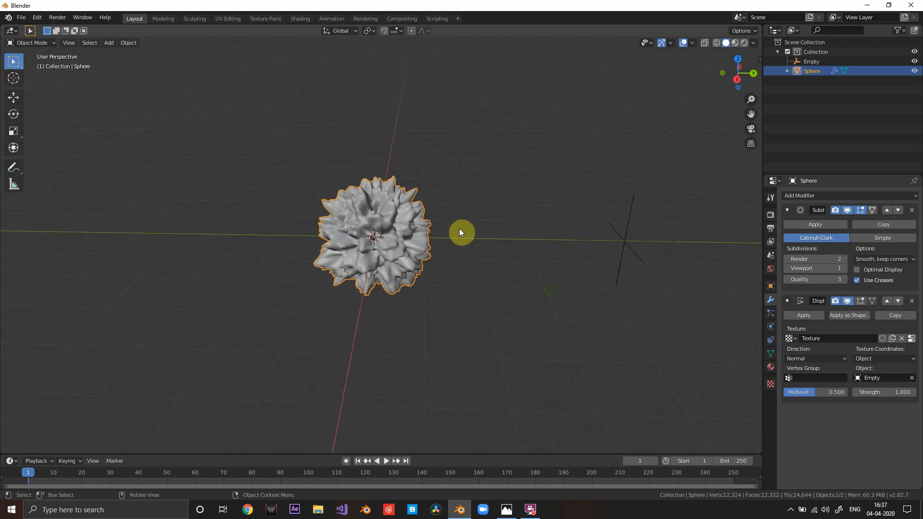
pyautogui.moveTo(521, 216); pyautogui.dragTo(622, 211, button='middle')
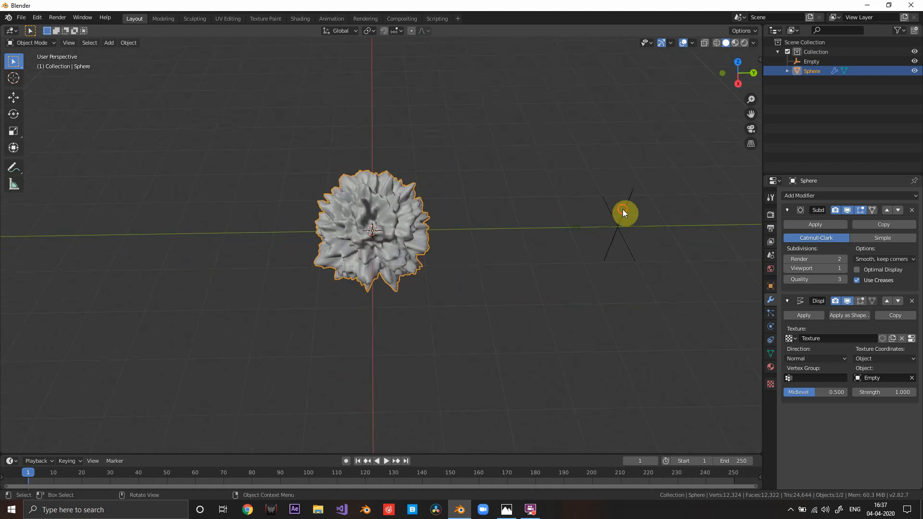
pyautogui.click(620, 214)
pyautogui.click(396, 244)
pyautogui.moveTo(396, 244); pyautogui.dragTo(445, 256, button='middle')
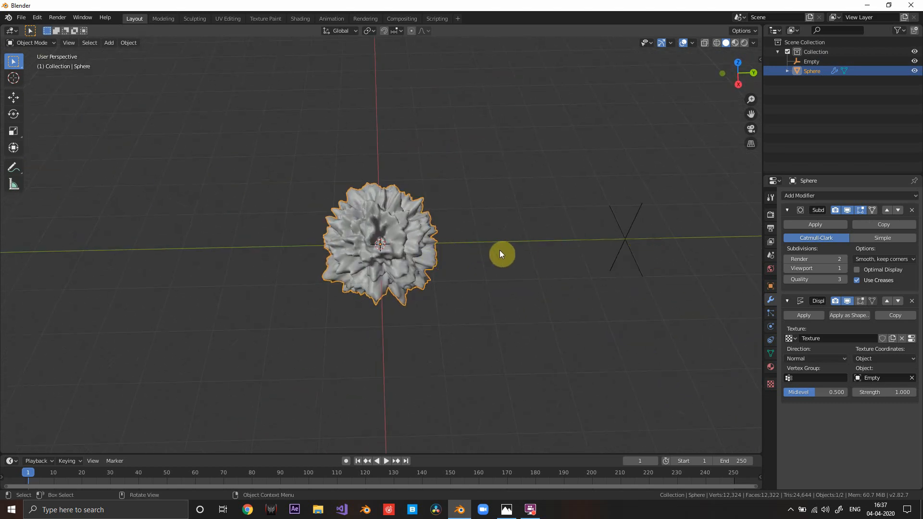
pyautogui.click(619, 248)
pyautogui.moveTo(668, 260); pyautogui.dragTo(520, 279, button='middle')
pyautogui.click(423, 246)
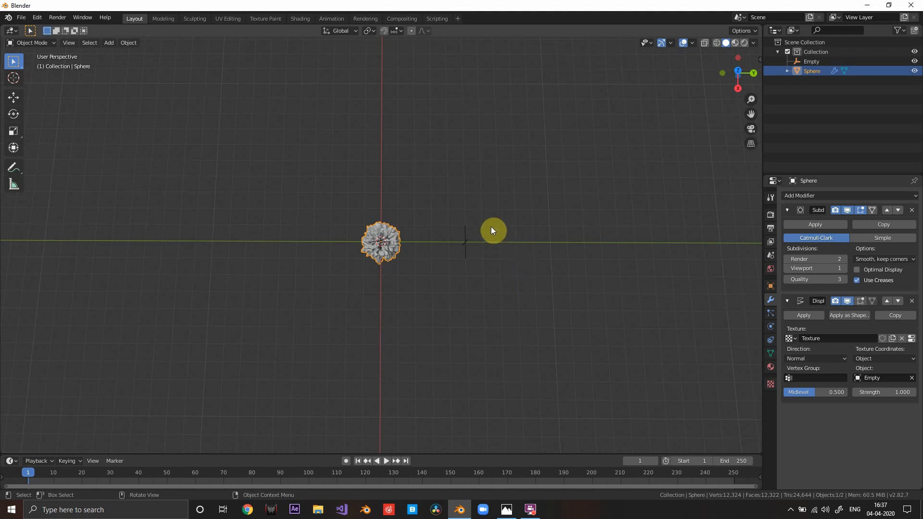
pyautogui.press('KP_7')
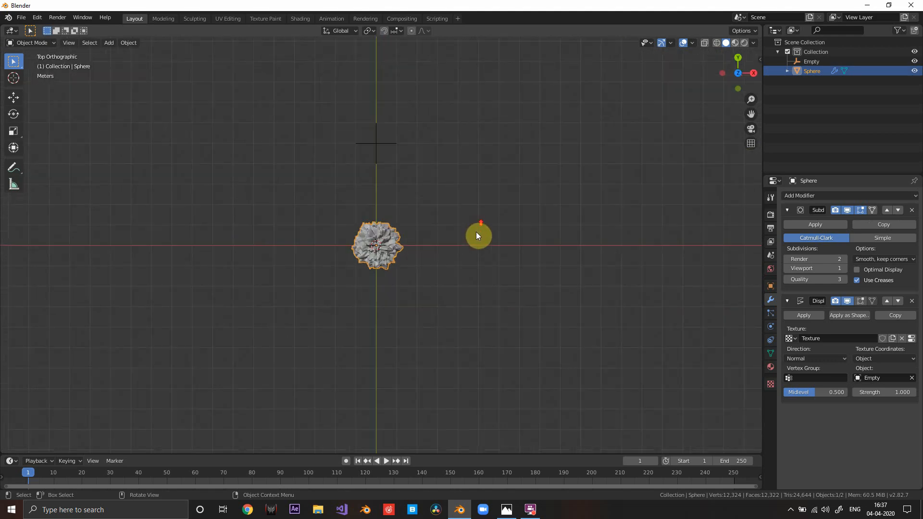
pyautogui.moveTo(476, 236); pyautogui.dragTo(527, 237, button='middle')
# Step: Show the sphere's transform values and, in top view, scale it up uniformly to about 2.49
pyautogui.press('n')
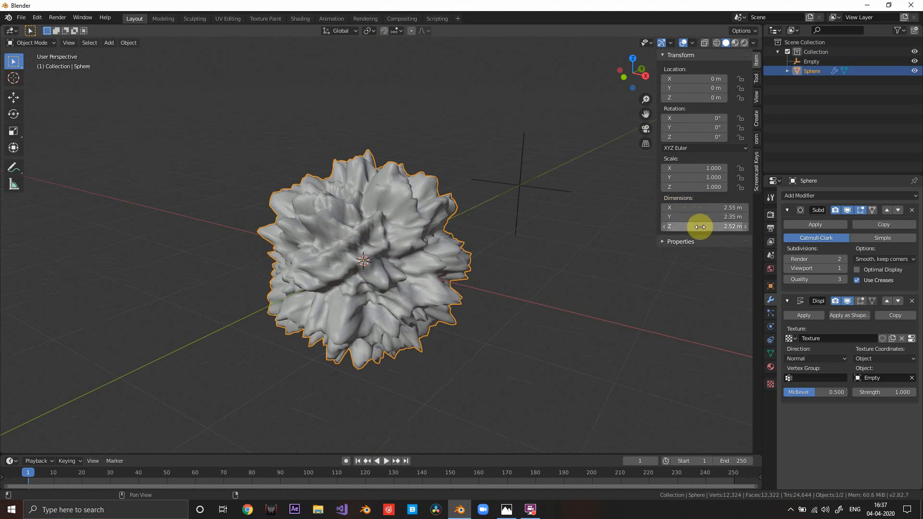
pyautogui.scroll(-3, 399, 237)
pyautogui.moveTo(399, 236); pyautogui.dragTo(409, 250, button='middle')
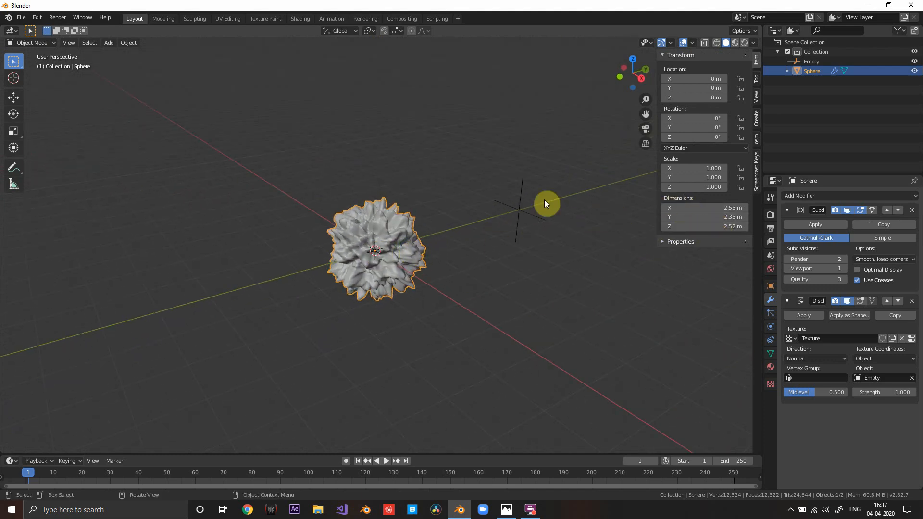
pyautogui.moveTo(428, 202); pyautogui.dragTo(381, 243, button='middle')
pyautogui.scroll(-4, 435, 233)
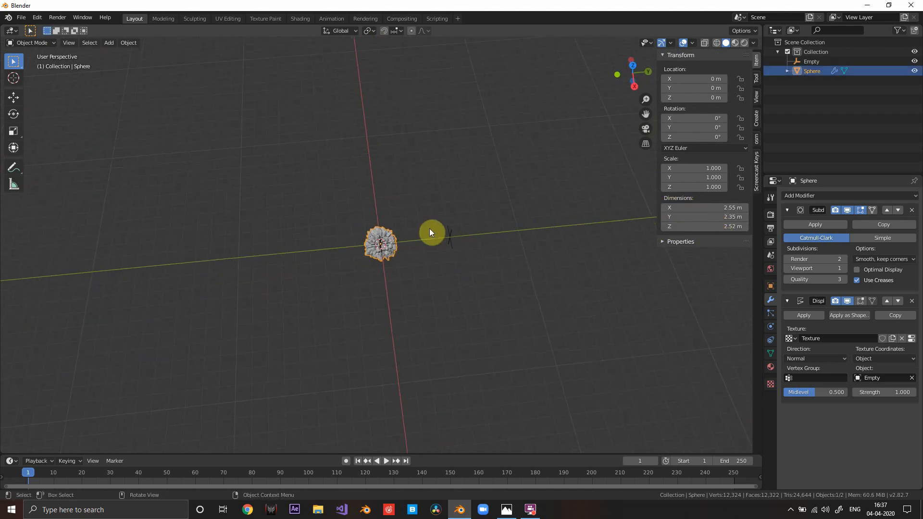
pyautogui.moveTo(454, 231); pyautogui.dragTo(479, 251, button='middle')
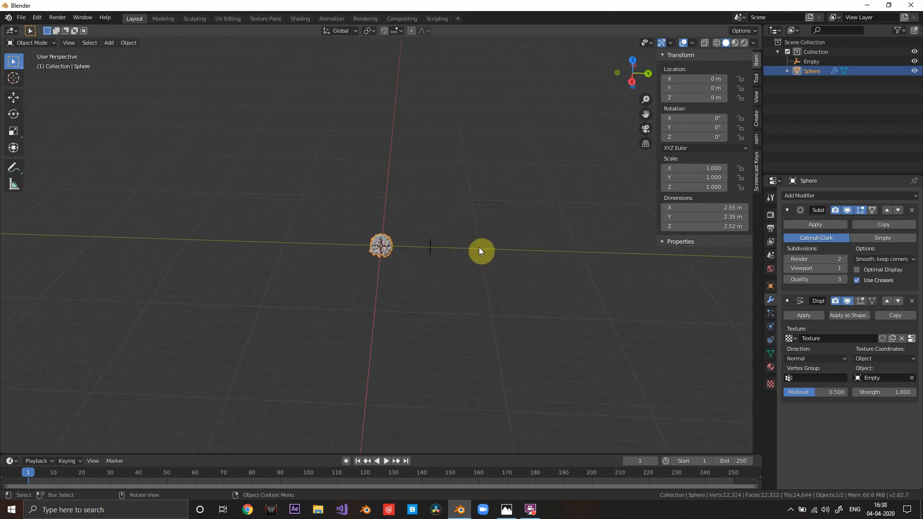
pyautogui.press('KP_7')
pyautogui.scroll(3, 425, 236)
pyautogui.scroll(-7, 430, 234)
pyautogui.scroll(4, 430, 233)
pyautogui.press('s')
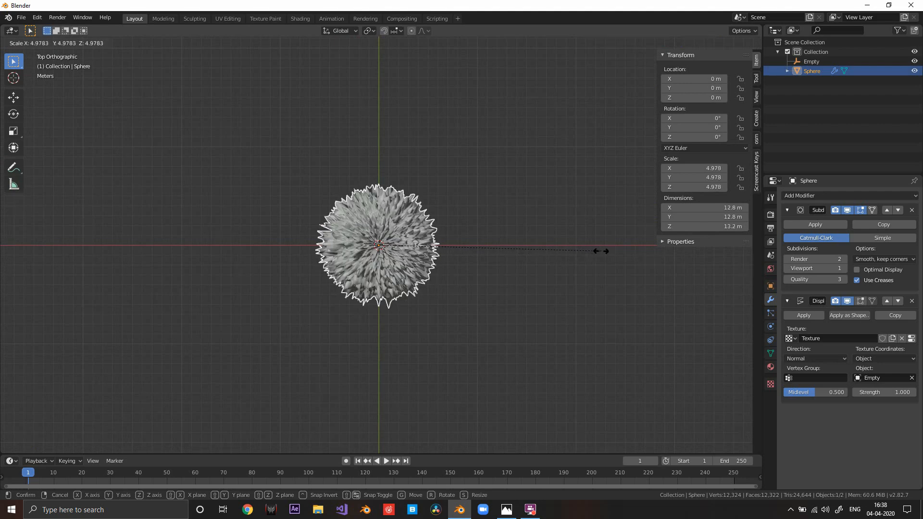
pyautogui.click(489, 262)
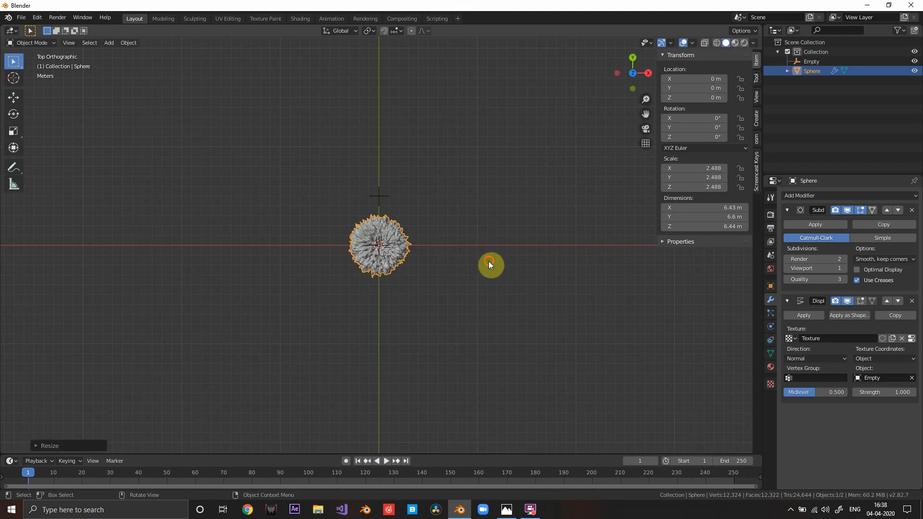
# Step: Move the displaced sphere along the X axis to about -12.8 m, away from the world origin
pyautogui.scroll(3, 462, 272)
pyautogui.moveTo(462, 272); pyautogui.dragTo(469, 225, button='middle')
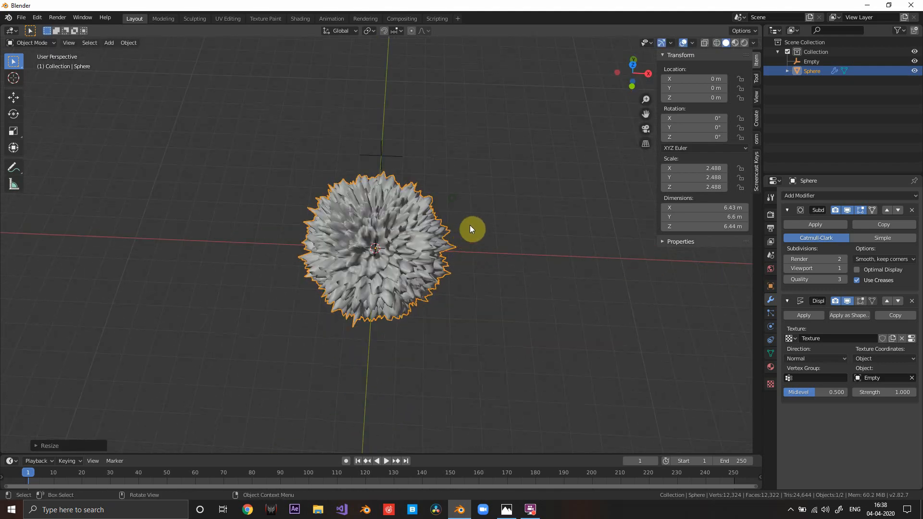
pyautogui.scroll(-3, 469, 226)
pyautogui.press('g')
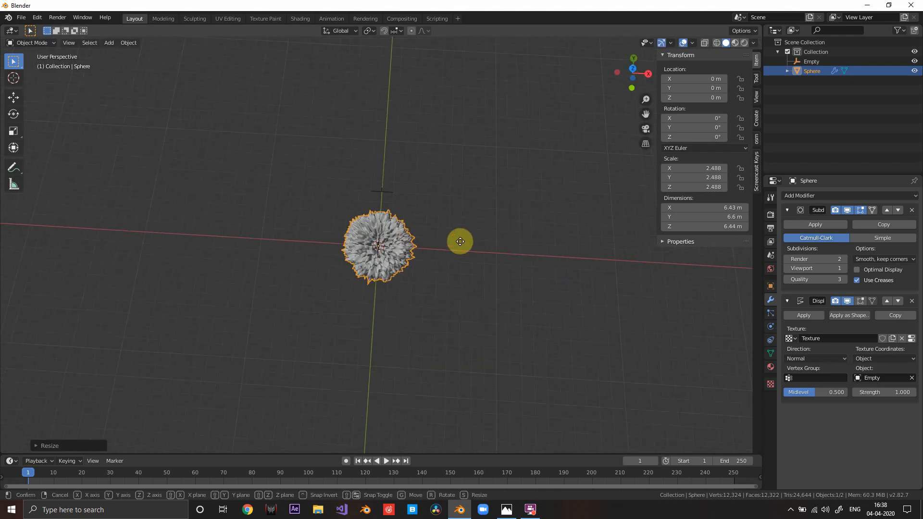
pyautogui.press('x')
pyautogui.click(322, 219)
pyautogui.moveTo(321, 215); pyautogui.dragTo(448, 257, button='middle')
# Step: Add a mesh circle at the world origin with a radius of 5 m
pyautogui.hotkey('shift', 'a')
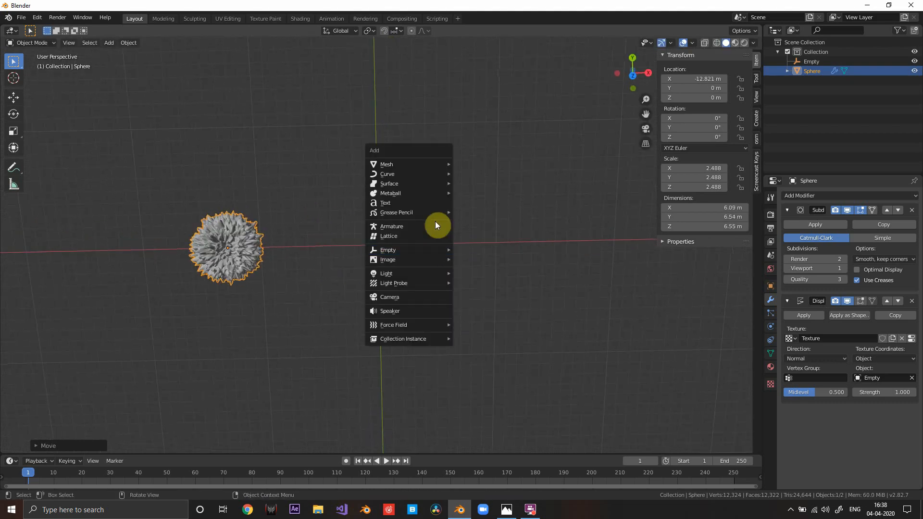
pyautogui.moveTo(449, 164)
pyautogui.click(473, 183)
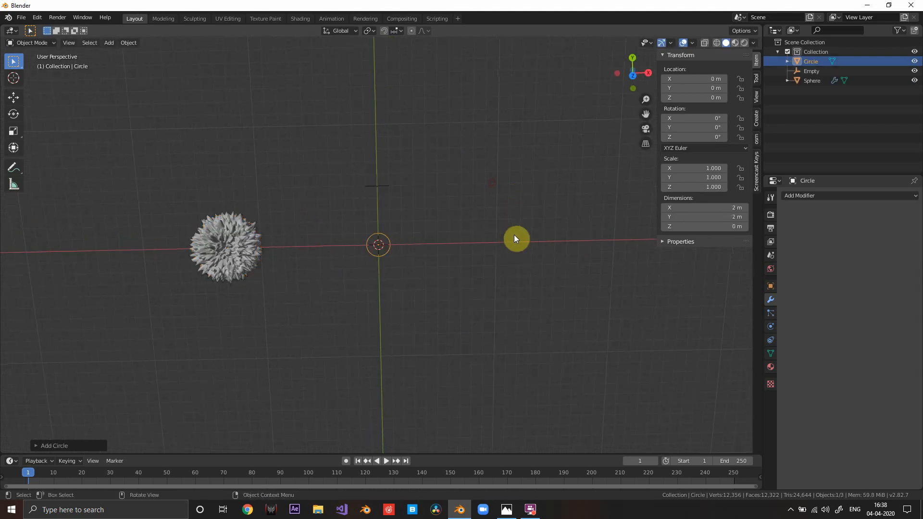
pyautogui.moveTo(515, 239); pyautogui.dragTo(447, 255, button='middle')
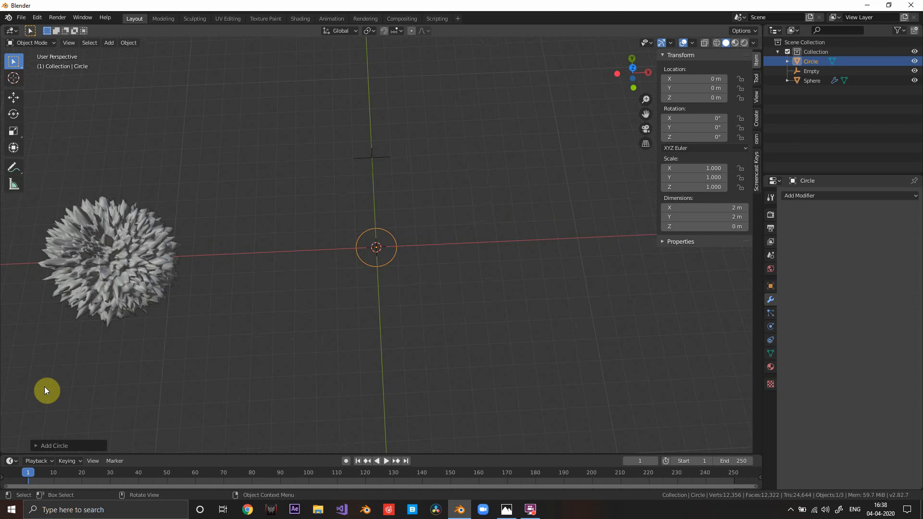
pyautogui.click(45, 445)
pyautogui.click(127, 351)
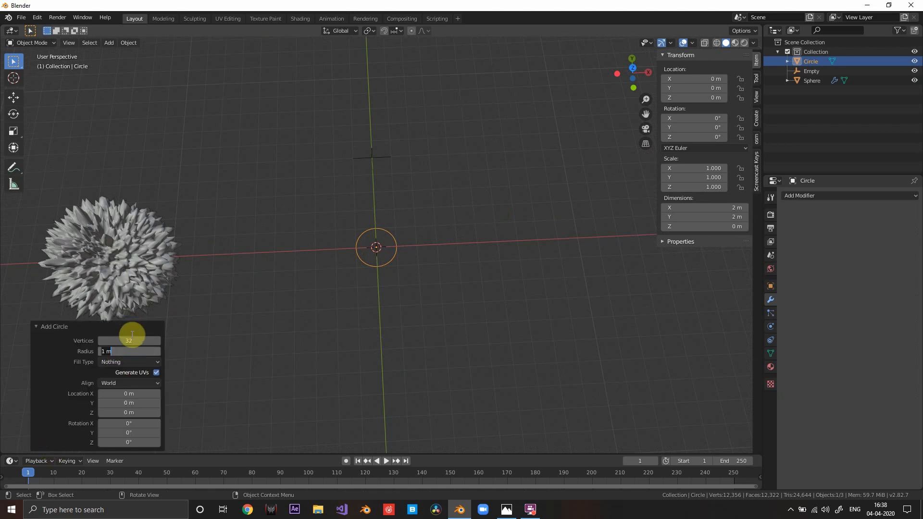
pyautogui.write('5')
pyautogui.click(80, 373)
pyautogui.click(40, 332)
# Step: Examine the circle's size and position relative to the sphere from the top and from several angles
pyautogui.scroll(-5, 363, 267)
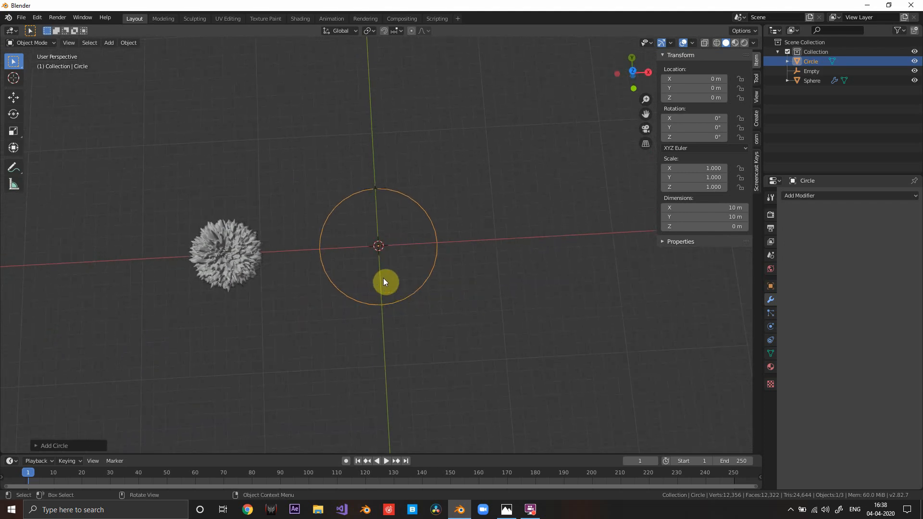
pyautogui.press('KP_7')
pyautogui.scroll(4, 442, 289)
pyautogui.moveTo(443, 290); pyautogui.dragTo(348, 236, button='middle')
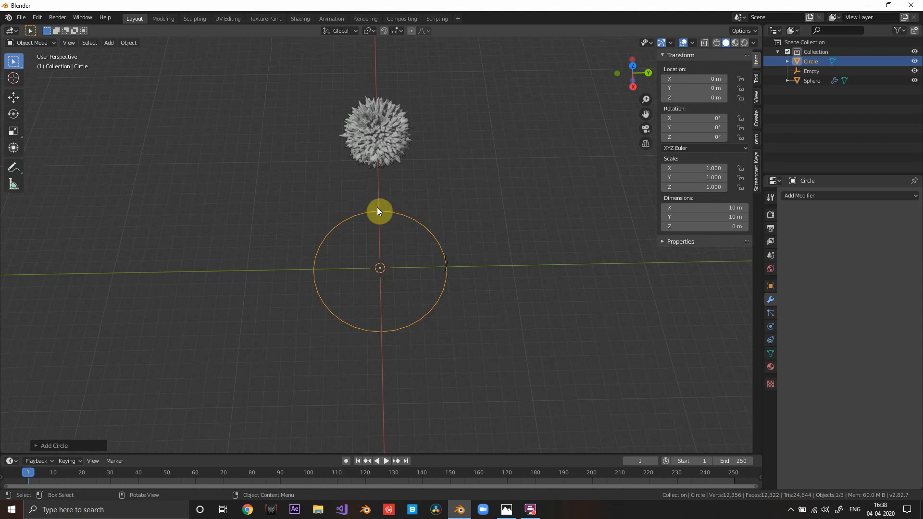
pyautogui.moveTo(391, 260); pyautogui.dragTo(389, 289, button='middle')
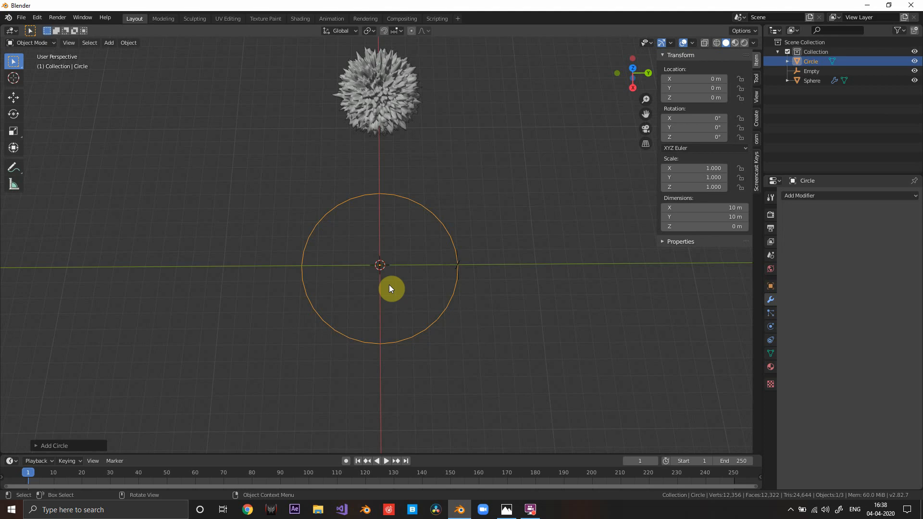
pyautogui.scroll(-3, 483, 306)
pyautogui.press('KP_7')
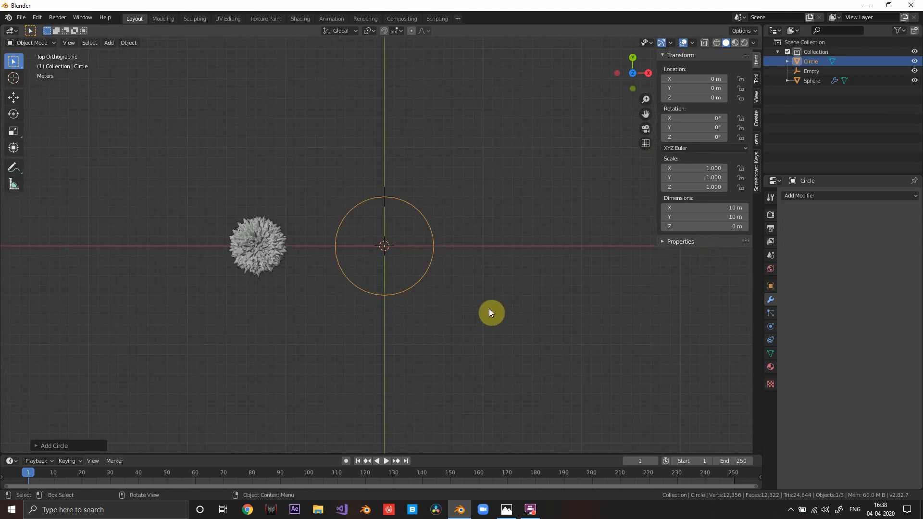
pyautogui.moveTo(499, 321); pyautogui.dragTo(374, 282, button='middle')
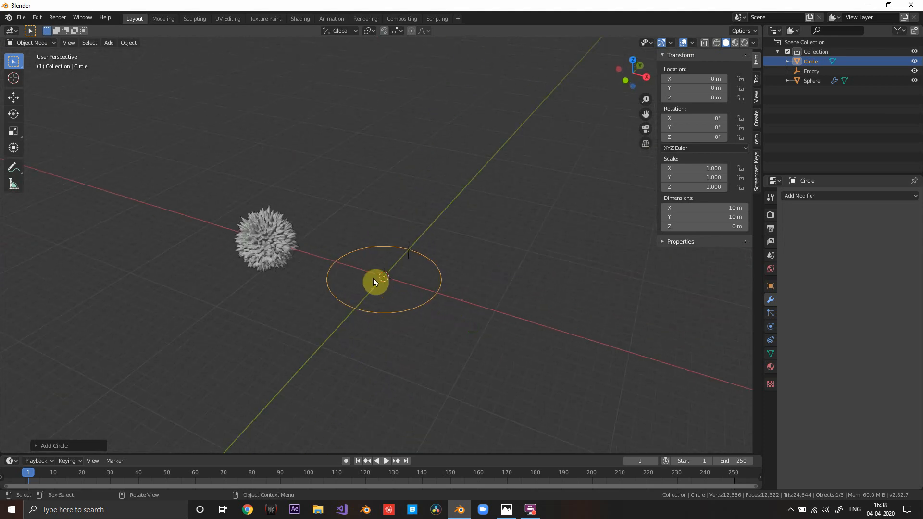
pyautogui.moveTo(321, 252); pyautogui.dragTo(432, 317, button='middle')
# Step: Move the sphere along the X axis to about -3.8 m so it sits near the circle's edge
pyautogui.click(238, 257)
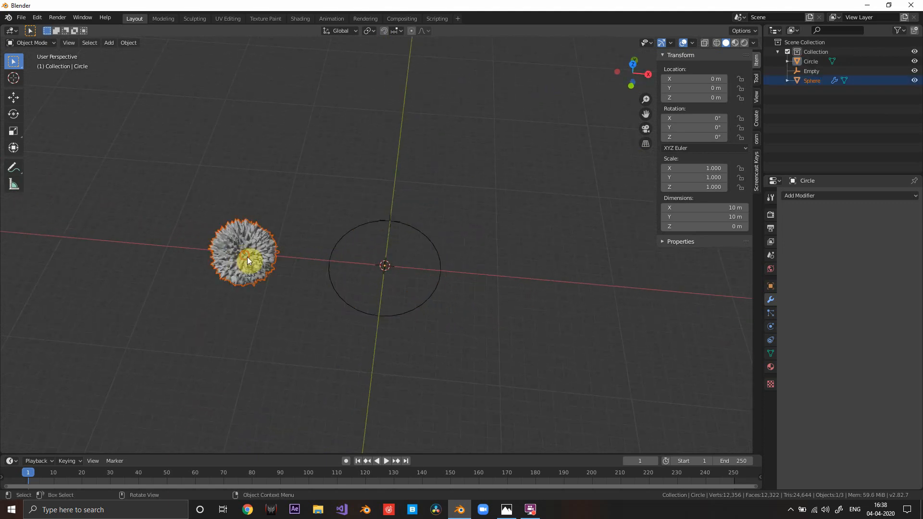
pyautogui.moveTo(247, 256); pyautogui.dragTo(290, 276, button='middle')
pyautogui.click(255, 249)
pyautogui.press('g')
pyautogui.press('x')
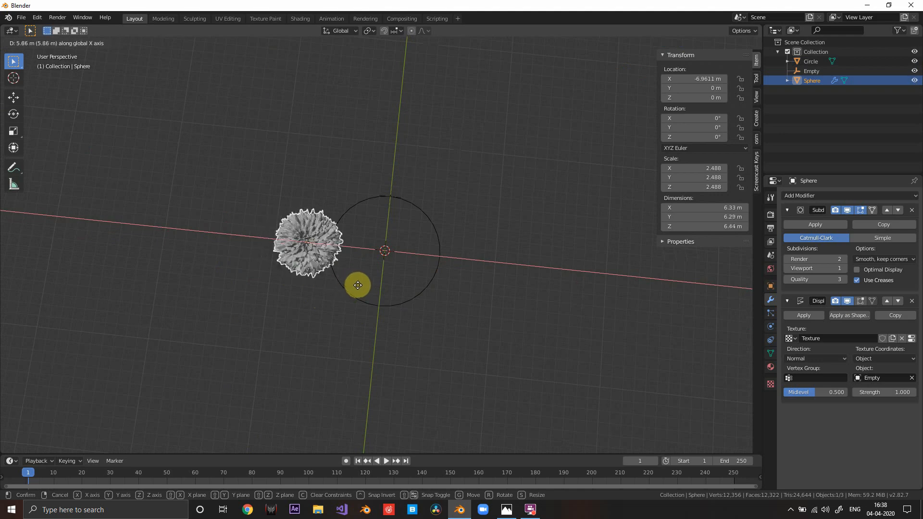
pyautogui.click(382, 252)
pyautogui.moveTo(383, 252); pyautogui.dragTo(389, 219, button='middle')
pyautogui.scroll(4, 375, 307)
pyautogui.keyDown('shift'); pyautogui.moveTo(371, 331); pyautogui.dragTo(425, 326, button='middle'); pyautogui.keyUp('shift')
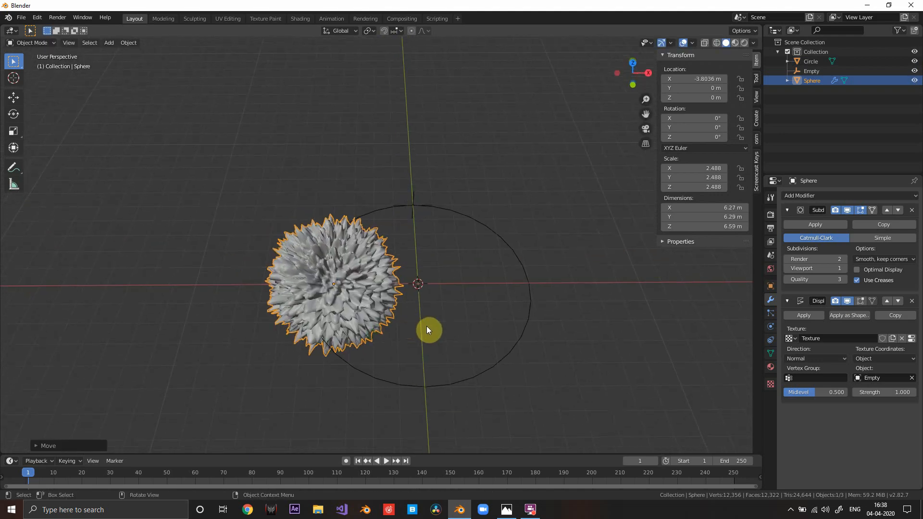
# Step: Turn on the Screencast Keys overlay in the viewport and hide the sidebar
pyautogui.click(756, 173)
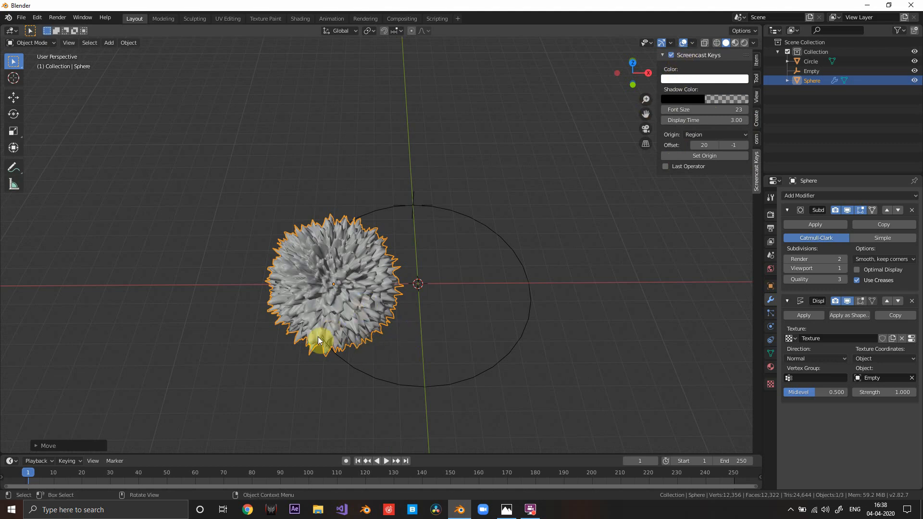
pyautogui.moveTo(318, 336); pyautogui.dragTo(394, 353, button='middle')
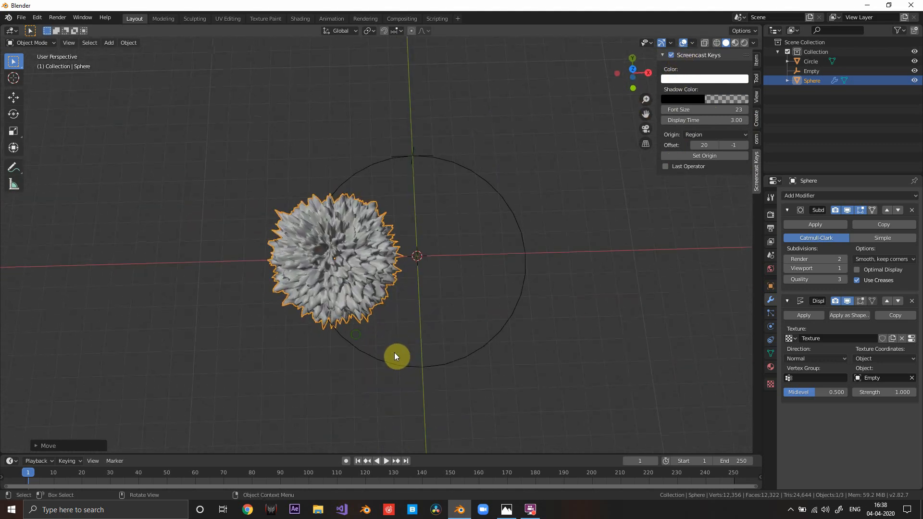
pyautogui.click(672, 55)
pyautogui.moveTo(423, 226); pyautogui.dragTo(446, 308, button='middle')
pyautogui.click(339, 286)
pyautogui.scroll(2, 445, 307)
pyautogui.moveTo(446, 307); pyautogui.dragTo(434, 315, button='middle')
pyautogui.press('n')
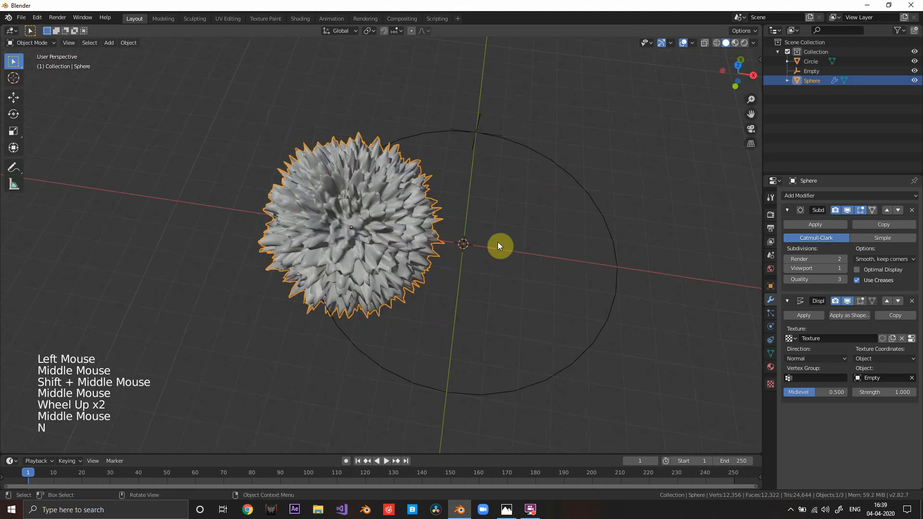
# Step: Scale the sphere down slightly and, in top view, move it onto the circle's edge on the X axis
pyautogui.moveTo(498, 246); pyautogui.dragTo(500, 256, button='middle')
pyautogui.keyDown('shift'); pyautogui.moveTo(500, 256); pyautogui.dragTo(512, 270, button='middle'); pyautogui.keyUp('shift')
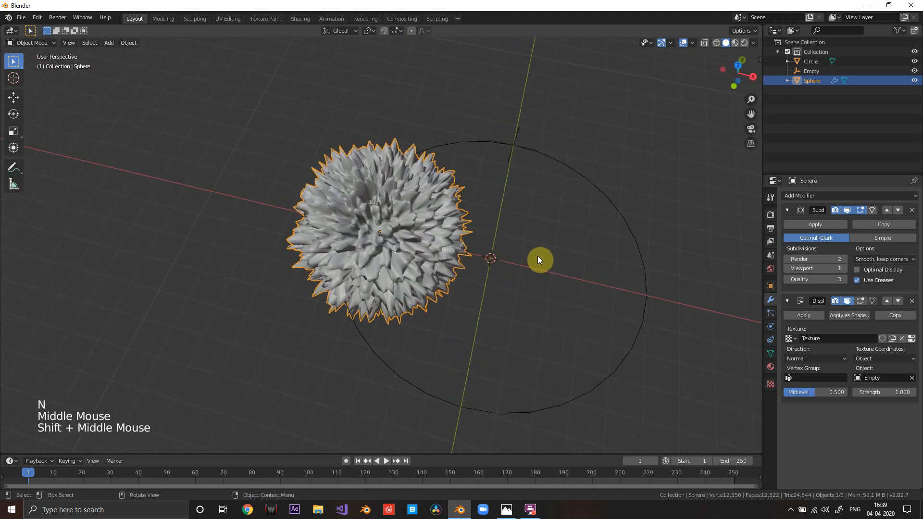
pyautogui.press('s')
pyautogui.middleClick(490, 267)
pyautogui.press('KP_7')
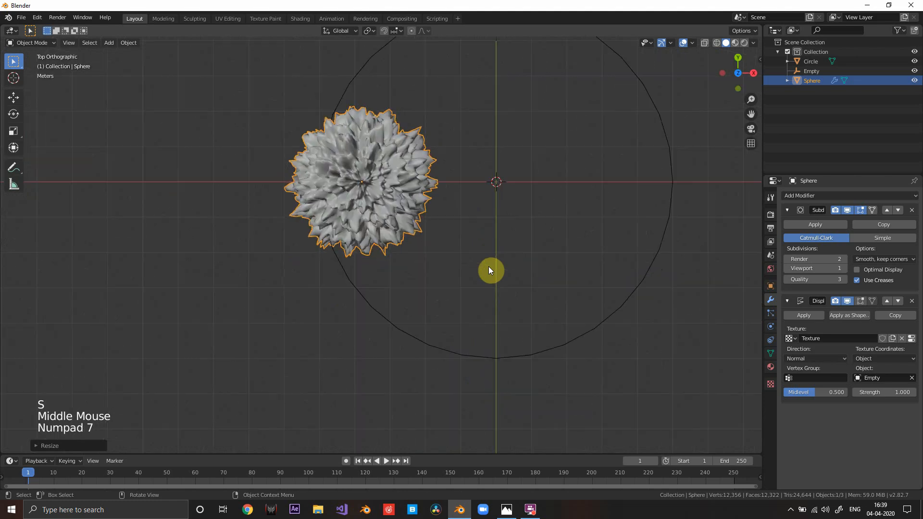
pyautogui.scroll(-3, 488, 266)
pyautogui.press('g')
pyautogui.click(457, 230)
# Step: Move the empty along the Y axis to about 6.84 m, outside the circle
pyautogui.moveTo(457, 230); pyautogui.dragTo(533, 291, button='middle')
pyautogui.click(545, 308)
pyautogui.moveTo(533, 291); pyautogui.dragTo(566, 289, button='middle')
pyautogui.press('g')
pyautogui.press('y')
pyautogui.click(572, 302)
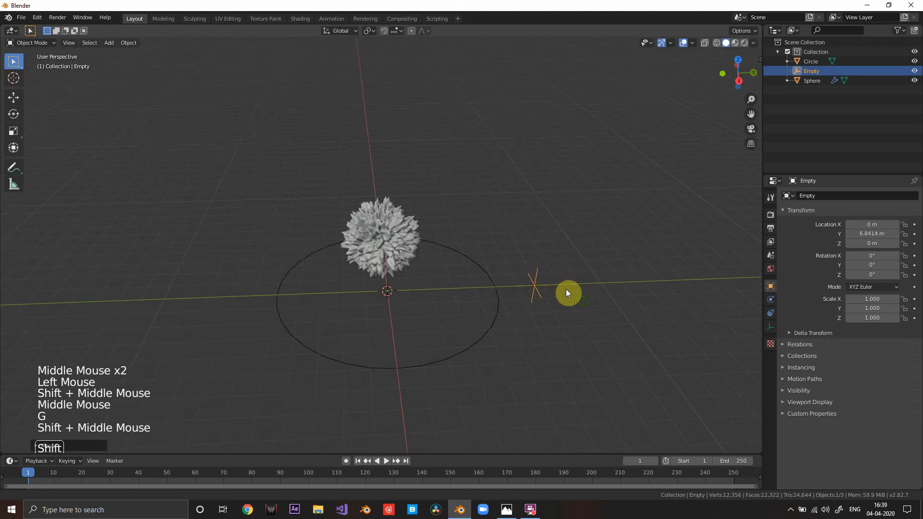
# Step: Scale the empty up uniformly to about four times its size to give the sphere a broader, rocky displacement
pyautogui.press('s')
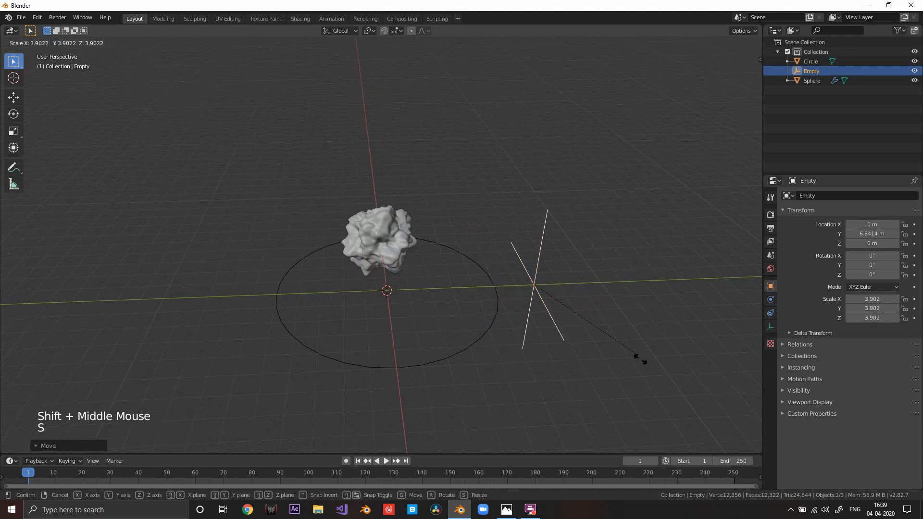
pyautogui.click(628, 354)
pyautogui.moveTo(627, 354); pyautogui.dragTo(489, 313, button='middle')
pyautogui.click(423, 267)
pyautogui.press('KP_7')
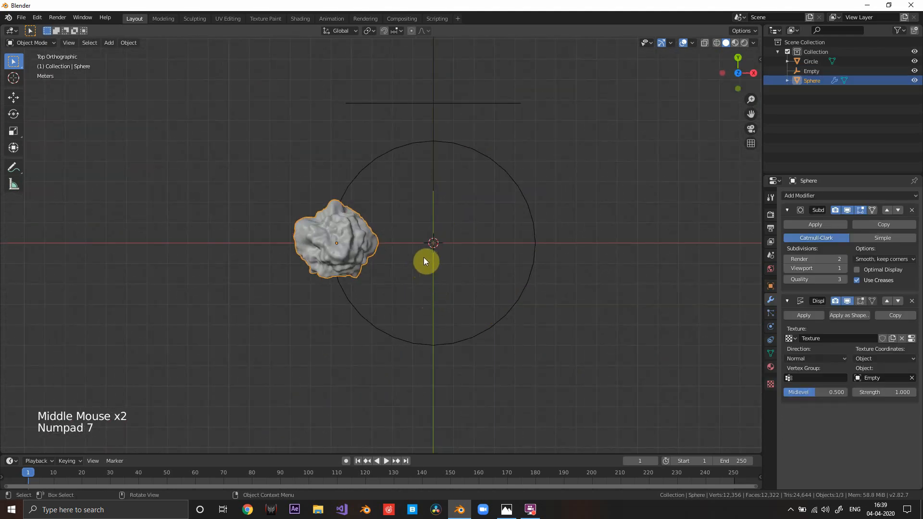
# Step: Create a new collection in the scene and name it rocks
pyautogui.click(913, 30)
pyautogui.click(826, 88)
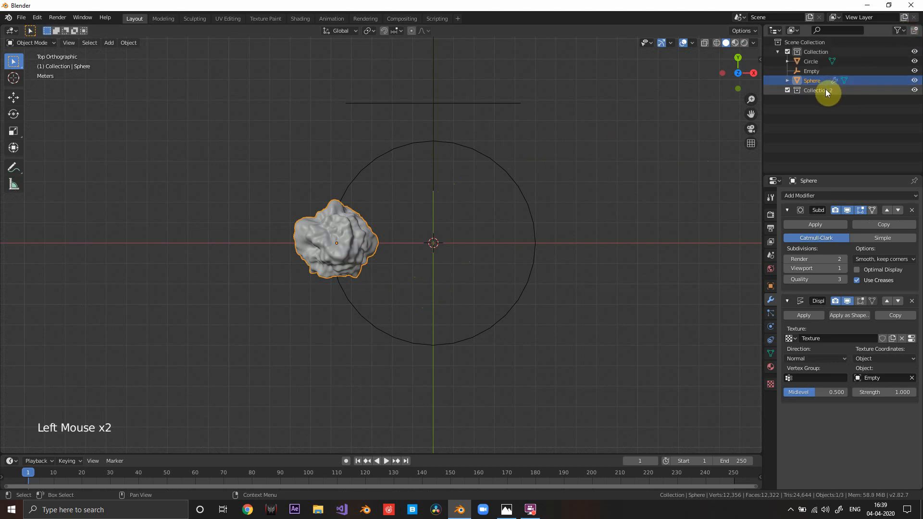
pyautogui.doubleClick(825, 90)
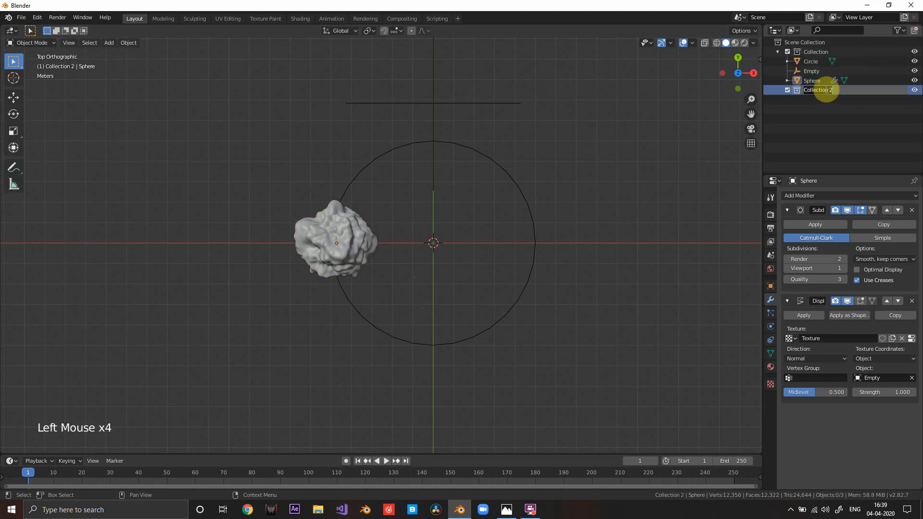
pyautogui.write('rocks')
pyautogui.press('Return')
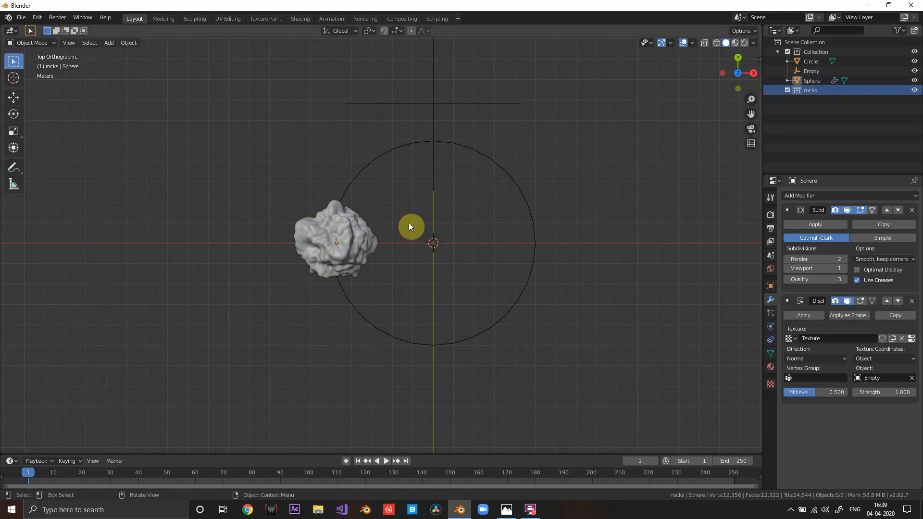
# Step: Move the displaced sphere into the rocks collection
pyautogui.click(360, 249)
pyautogui.press('m')
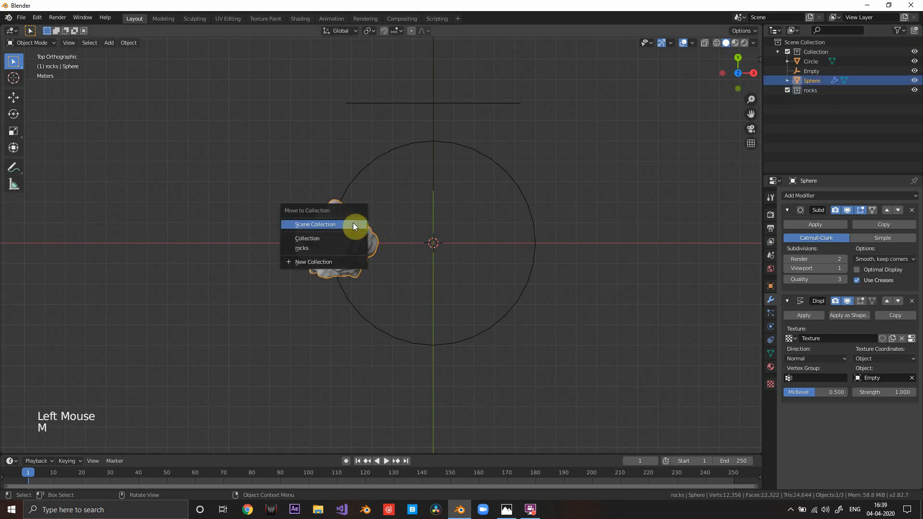
pyautogui.click(339, 247)
pyautogui.click(810, 81)
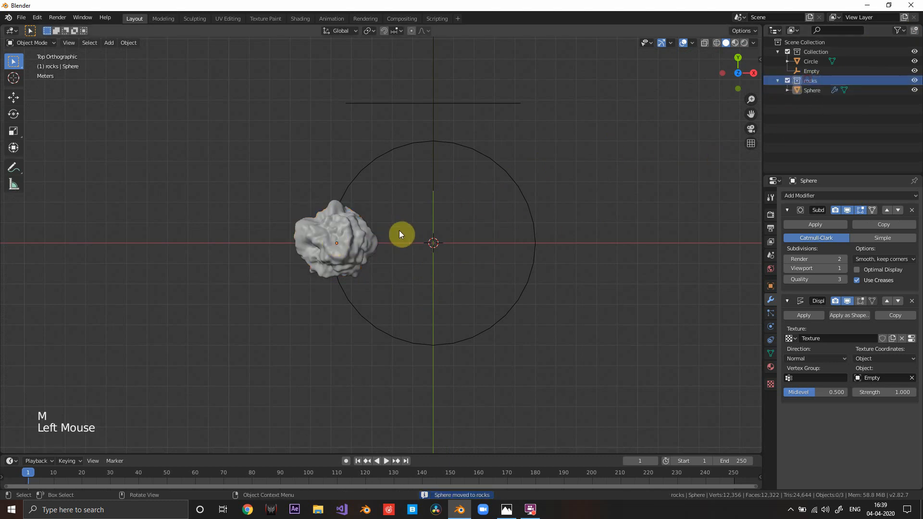
# Step: Duplicate the rock in top view and place the copy beside the original along the circle
pyautogui.keyDown('shift'); pyautogui.moveTo(402, 233); pyautogui.dragTo(433, 221, button='middle'); pyautogui.keyUp('shift')
pyautogui.click(415, 217)
pyautogui.keyDown('shift'); pyautogui.moveTo(498, 233); pyautogui.dragTo(481, 236, button='middle'); pyautogui.keyUp('shift')
pyautogui.moveTo(481, 235)
pyautogui.mouseDown(button='middle')
pyautogui.moveTo(461, 239)
pyautogui.moveTo(486, 233)
pyautogui.mouseUp(button='middle')
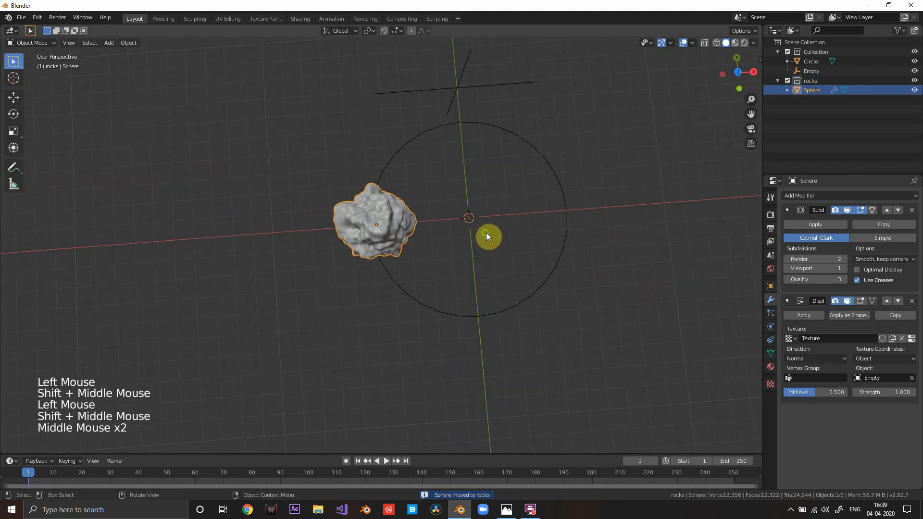
pyautogui.press('KP_7')
pyautogui.scroll(-2, 406, 218)
pyautogui.keyDown('shift'); pyautogui.moveTo(428, 233); pyautogui.dragTo(441, 244, button='middle'); pyautogui.keyUp('shift')
pyautogui.scroll(5, 441, 243)
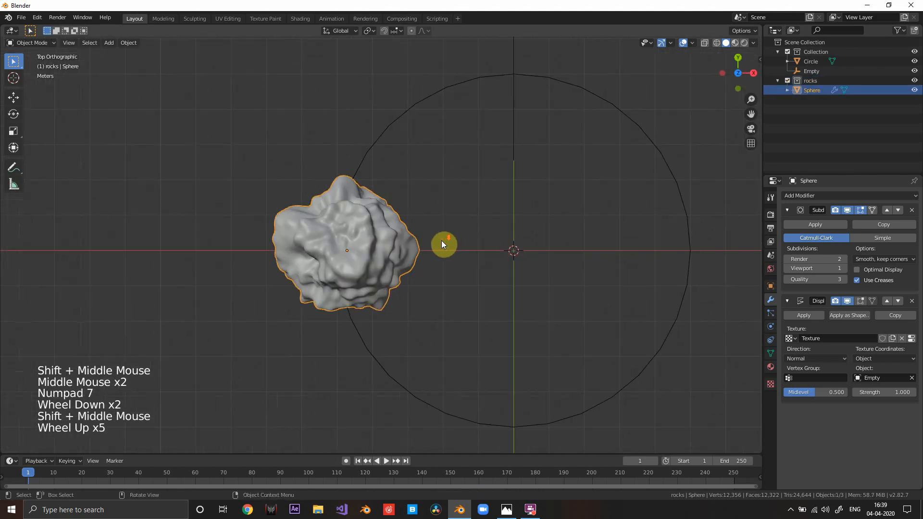
pyautogui.scroll(-3, 441, 243)
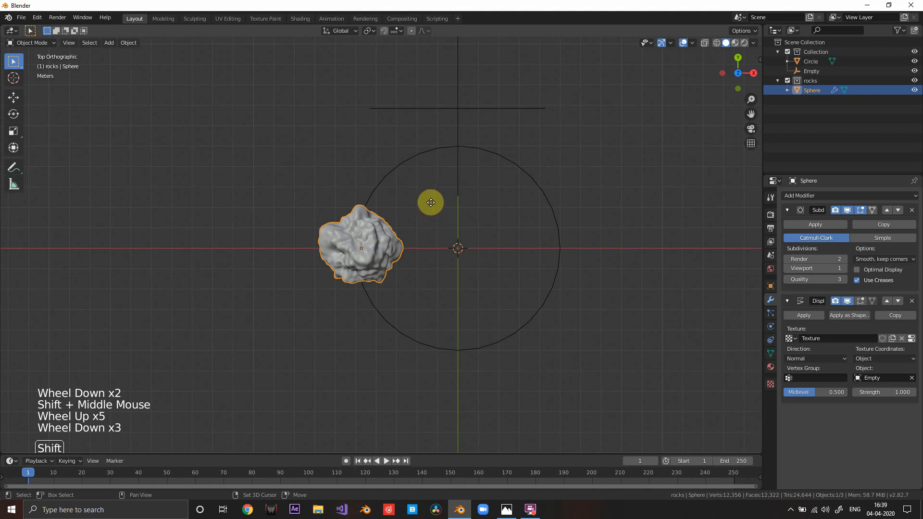
pyautogui.hotkey('shift', 'd')
pyautogui.click(463, 150)
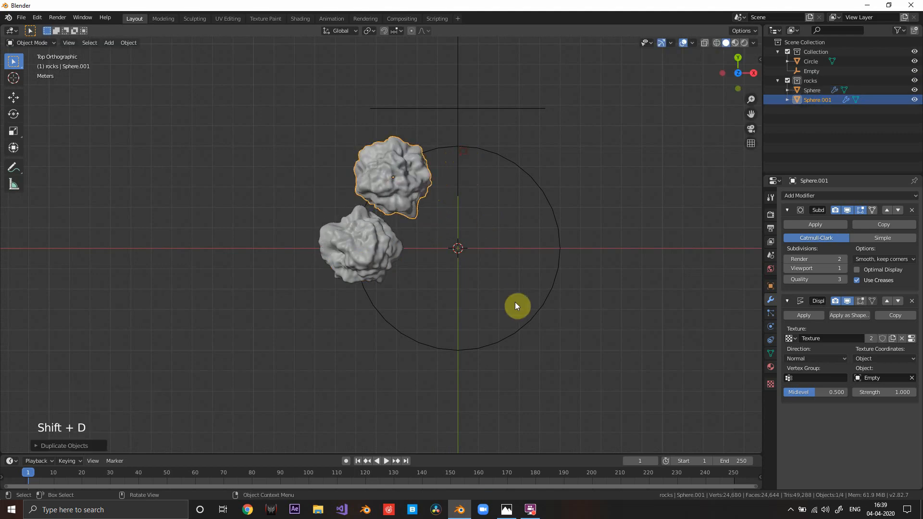
# Step: Scale the copied rock down and reposition it on the circle, close to the larger original
pyautogui.scroll(3, 427, 195)
pyautogui.scroll(-3, 462, 174)
pyautogui.keyDown('shift'); pyautogui.moveTo(462, 174); pyautogui.dragTo(489, 261, button='middle'); pyautogui.keyUp('shift')
pyautogui.press('s')
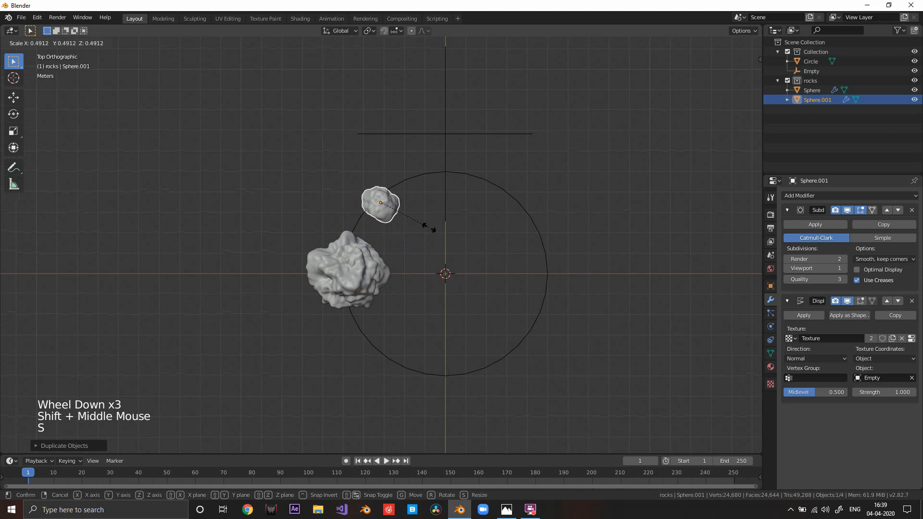
pyautogui.click(436, 227)
pyautogui.press('g')
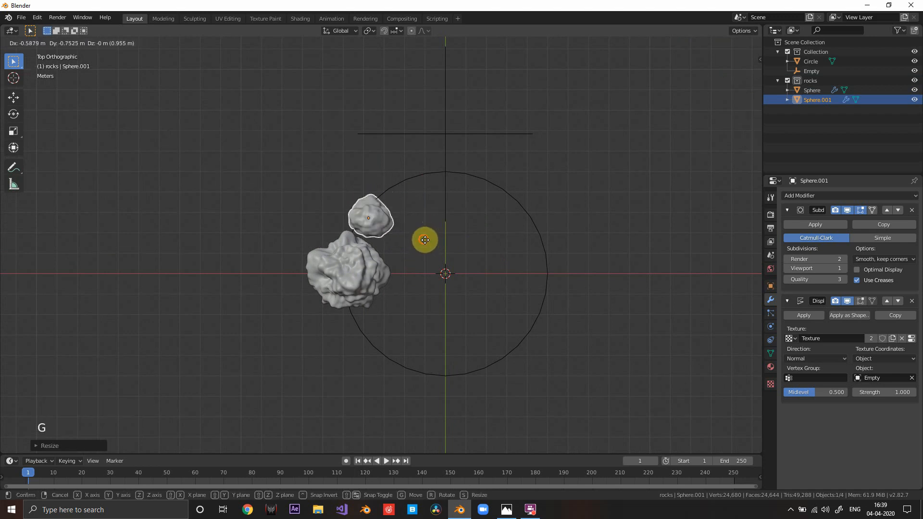
pyautogui.click(426, 239)
pyautogui.press('s')
pyautogui.click(440, 244)
pyautogui.press('g')
pyautogui.click(437, 234)
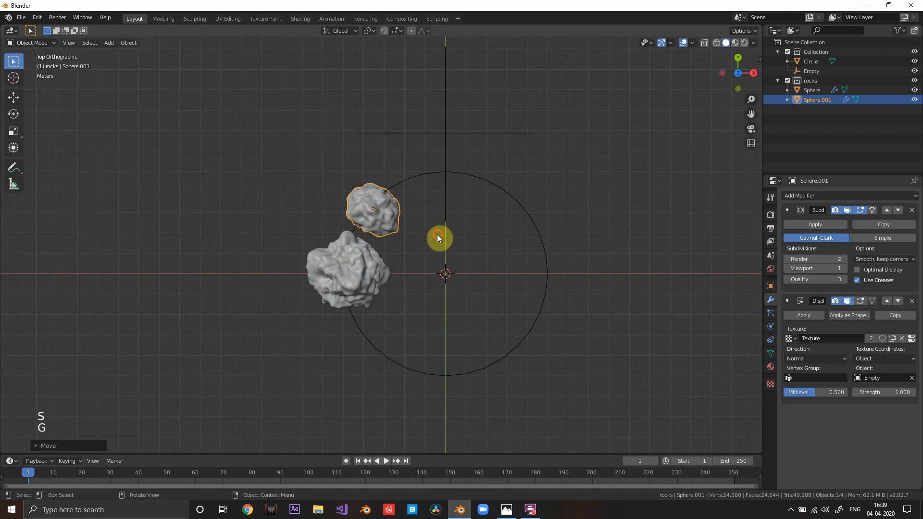
# Step: Duplicate the small rock, place the copy at the circle's +Y end, and scale it up larger than the original rock
pyautogui.scroll(-1, 452, 226)
pyautogui.keyDown('shift'); pyautogui.moveTo(451, 226); pyautogui.dragTo(431, 248, button='middle'); pyautogui.keyUp('shift')
pyautogui.hotkey('shift', 'd')
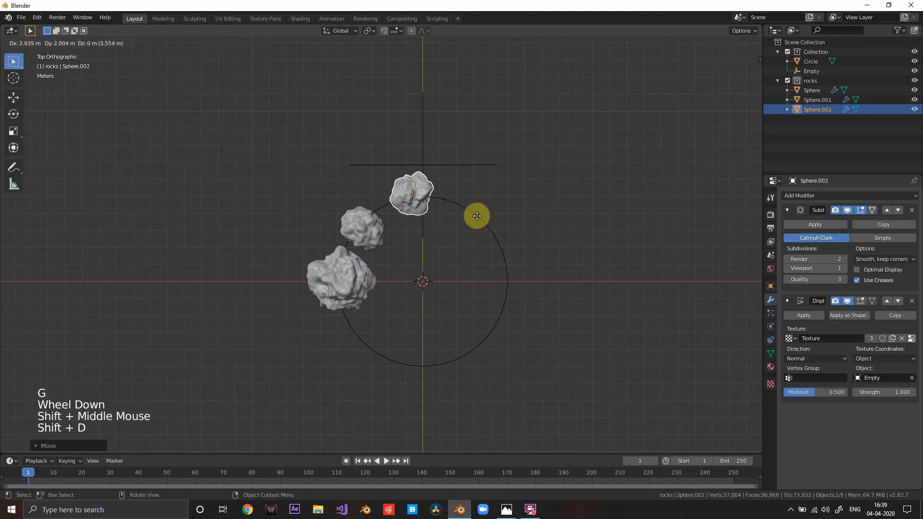
pyautogui.click(477, 215)
pyautogui.press('s')
pyautogui.click(508, 256)
pyautogui.keyDown('shift'); pyautogui.moveTo(509, 257); pyautogui.dragTo(469, 238, button='middle'); pyautogui.keyUp('shift')
pyautogui.press('KP_7')
pyautogui.scroll(4, 469, 239)
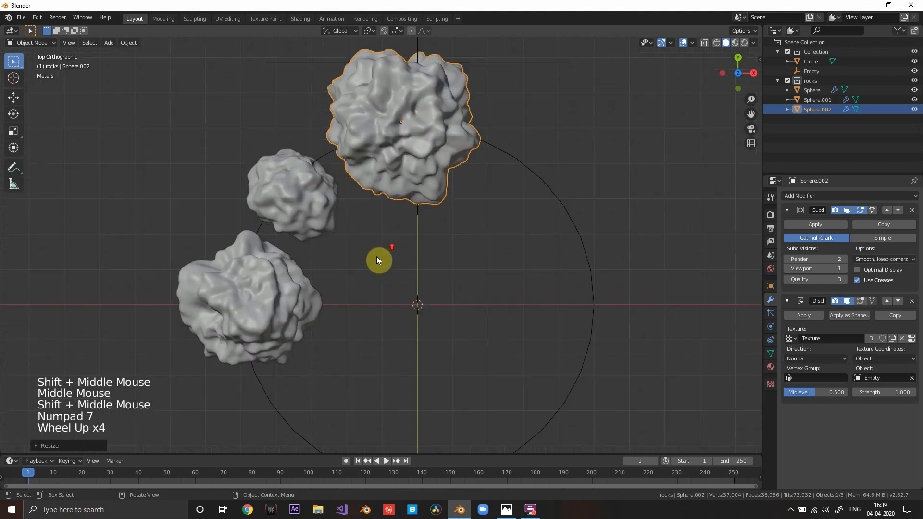
# Step: Duplicate the large rock at the circle's +Y end, scale the copy down, and place it on the circle toward the +X side
pyautogui.scroll(-1, 311, 197)
pyautogui.click(312, 197)
pyautogui.scroll(-3, 435, 236)
pyautogui.click(430, 231)
pyautogui.keyDown('shift'); pyautogui.moveTo(473, 261); pyautogui.dragTo(437, 226, button='middle'); pyautogui.keyUp('shift')
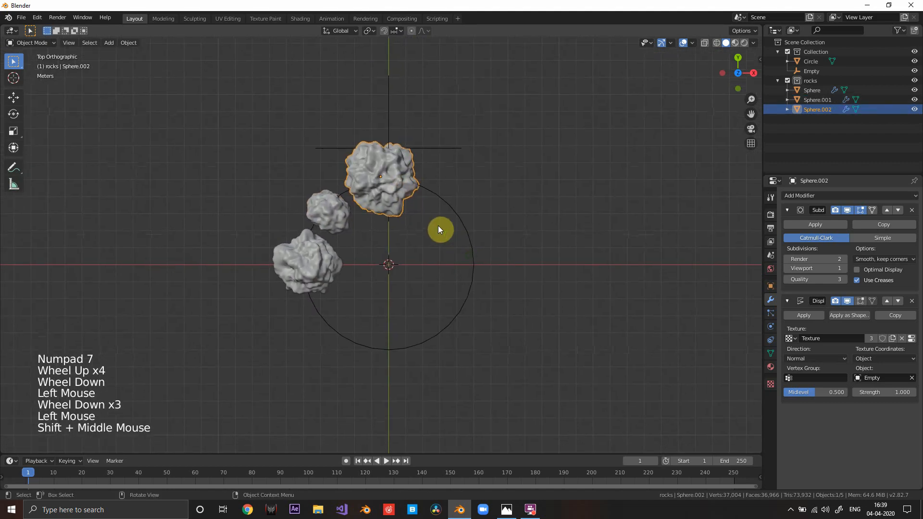
pyautogui.click(328, 226)
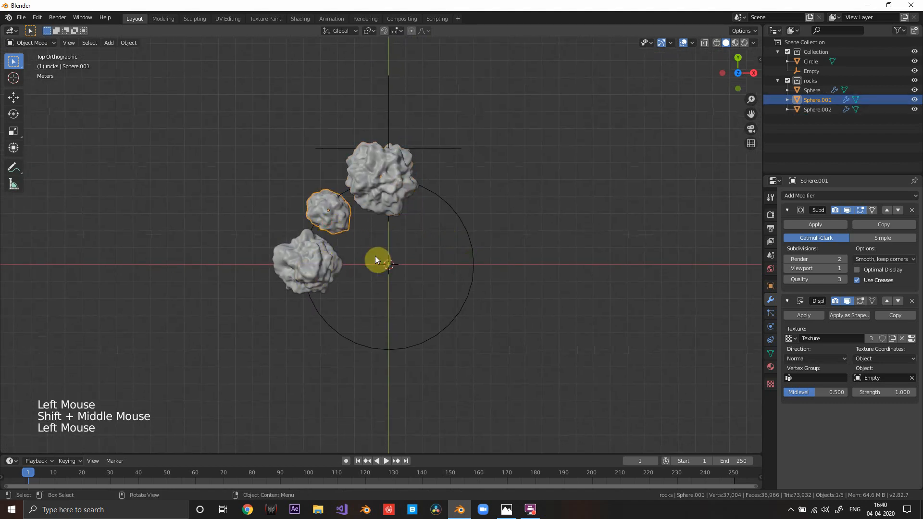
pyautogui.click(376, 189)
pyautogui.keyDown('shift'); pyautogui.moveTo(452, 234); pyautogui.dragTo(445, 227, button='middle'); pyautogui.keyUp('shift')
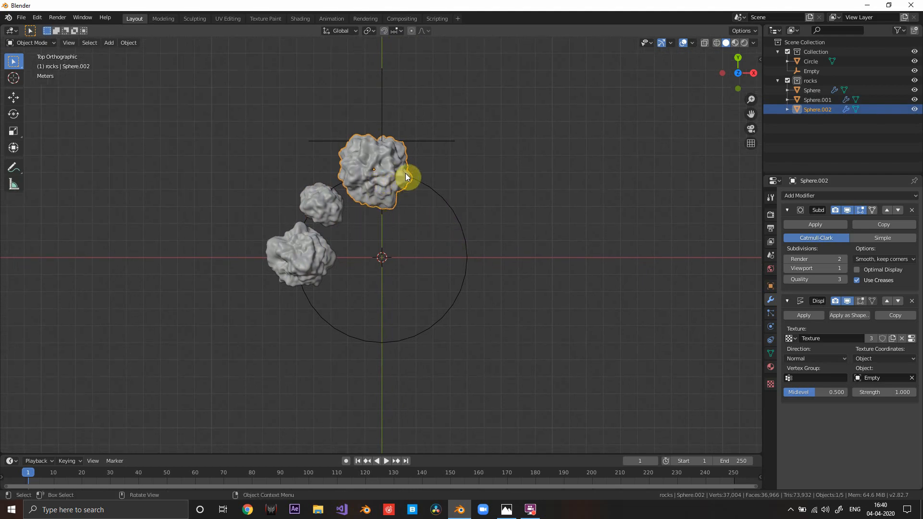
pyautogui.hotkey('shift', 'd')
pyautogui.click(471, 207)
pyautogui.press('s')
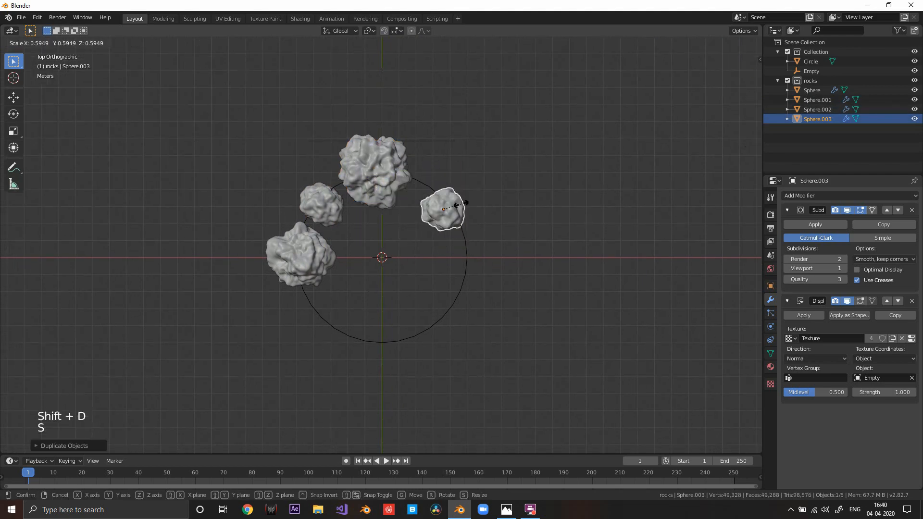
pyautogui.click(462, 205)
pyautogui.press('g')
pyautogui.click(455, 190)
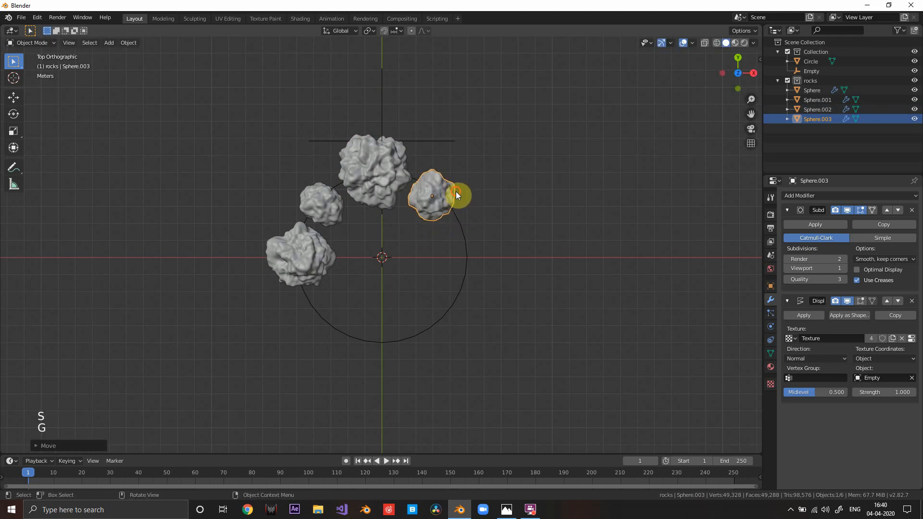
# Step: Duplicate the newly placed rock, shrink the copy to a tiny rock, and set it beside its source on the circle
pyautogui.keyDown('shift'); pyautogui.moveTo(474, 255); pyautogui.dragTo(471, 239, button='middle'); pyautogui.keyUp('shift')
pyautogui.hotkey('shift', 'd')
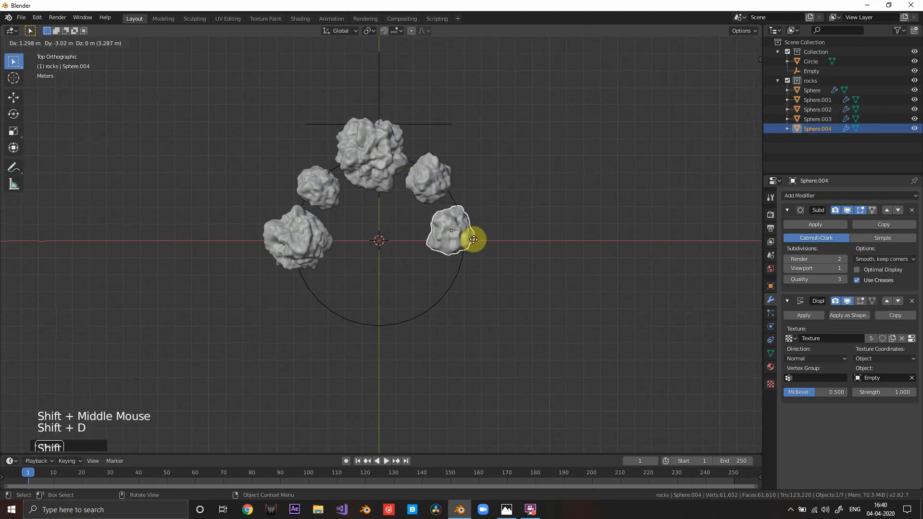
pyautogui.press('s')
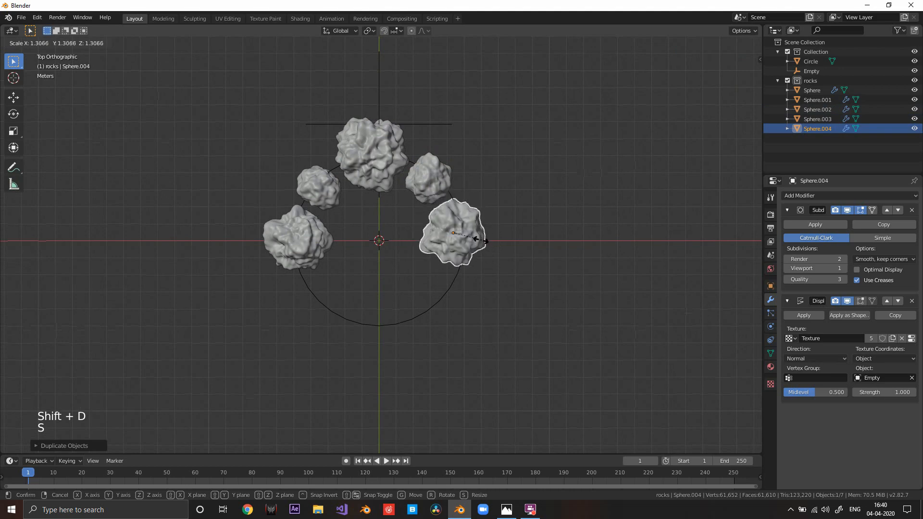
pyautogui.click(466, 237)
pyautogui.press('g')
pyautogui.click(469, 216)
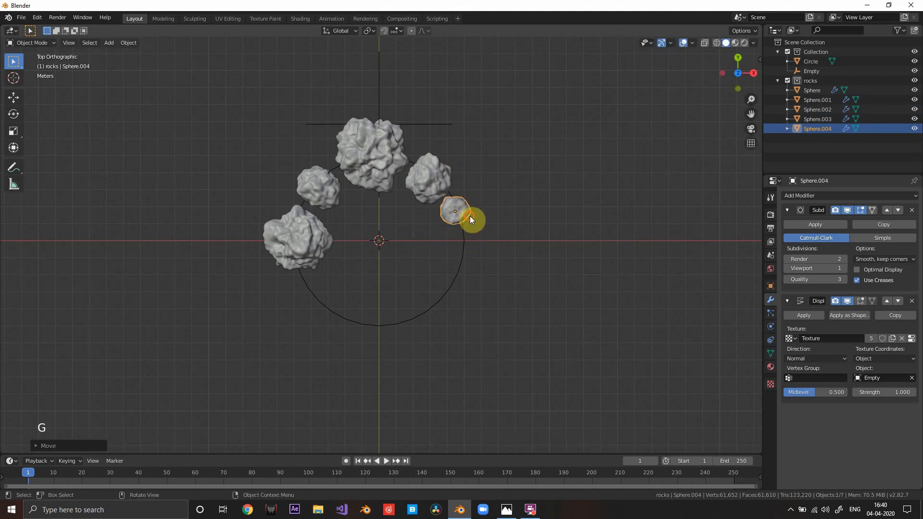
# Step: Duplicate the tiny rock as a much larger one near the circle's +X end, then duplicate that as a smaller rock farther along
pyautogui.hotkey('shift', 'd')
pyautogui.press('s')
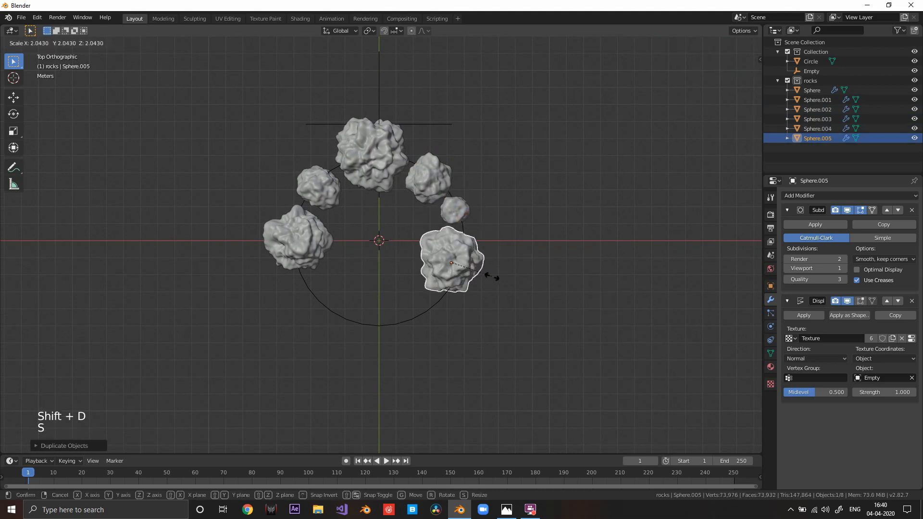
pyautogui.click(497, 280)
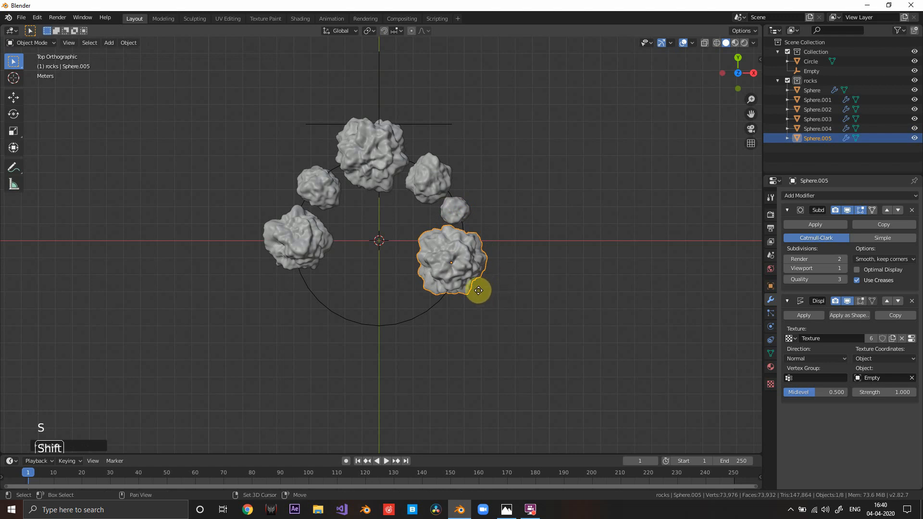
pyautogui.hotkey('shift', 'd')
pyautogui.press('s')
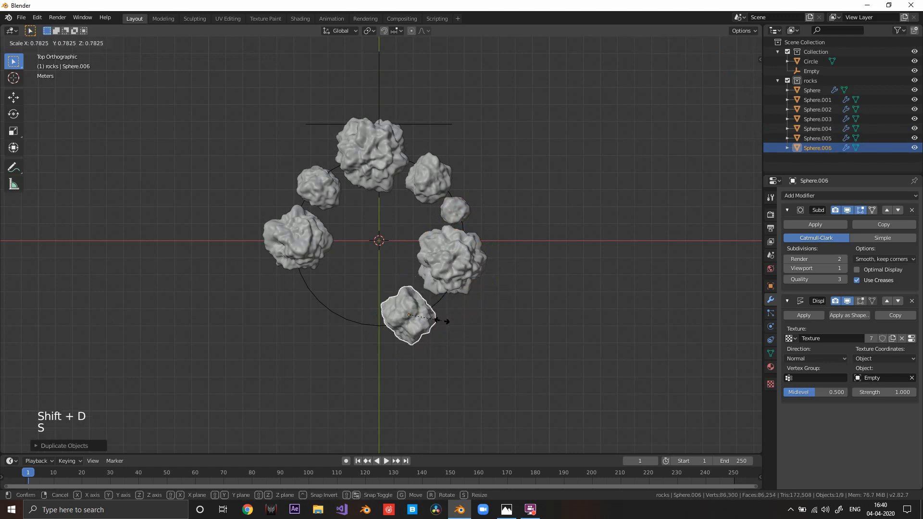
pyautogui.click(440, 317)
# Step: Duplicate two more progressively smaller rocks along the circle to fill the remaining gap before the original rock
pyautogui.hotkey('shift', 'd')
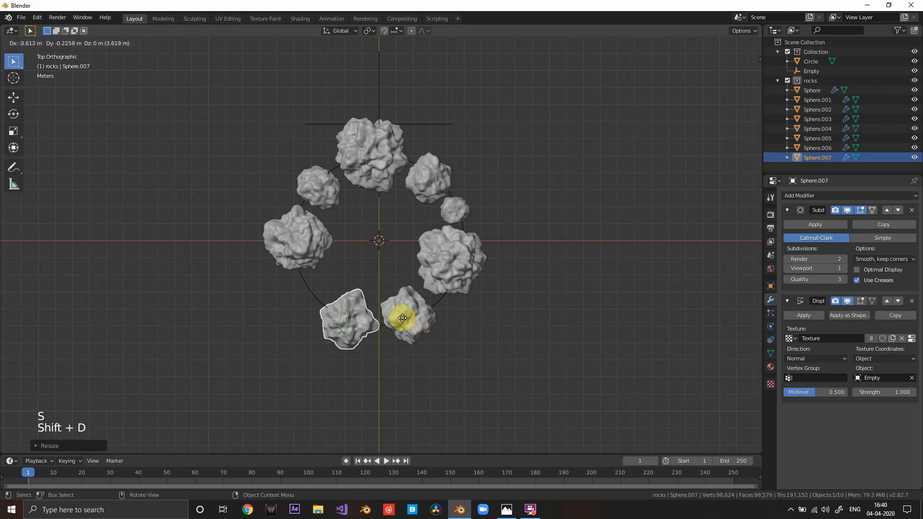
pyautogui.press('s')
pyautogui.click(411, 311)
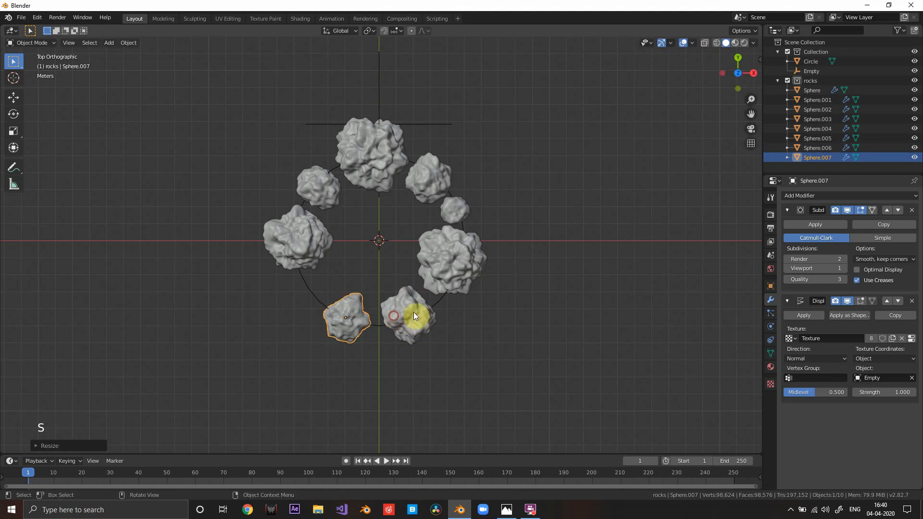
pyautogui.hotkey('shift', 'd')
pyautogui.press('s')
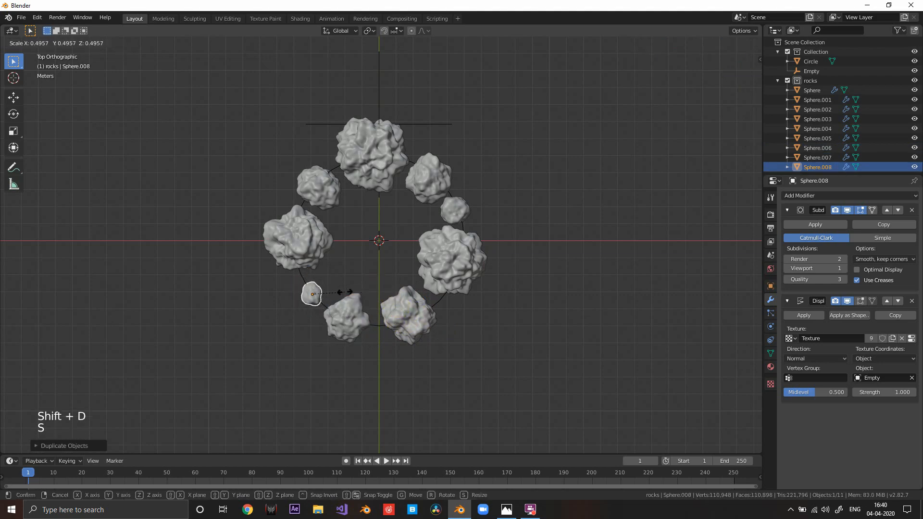
pyautogui.click(350, 291)
# Step: Examine the ring of rocks from several angles and distances
pyautogui.moveTo(491, 312); pyautogui.dragTo(447, 188, button='middle')
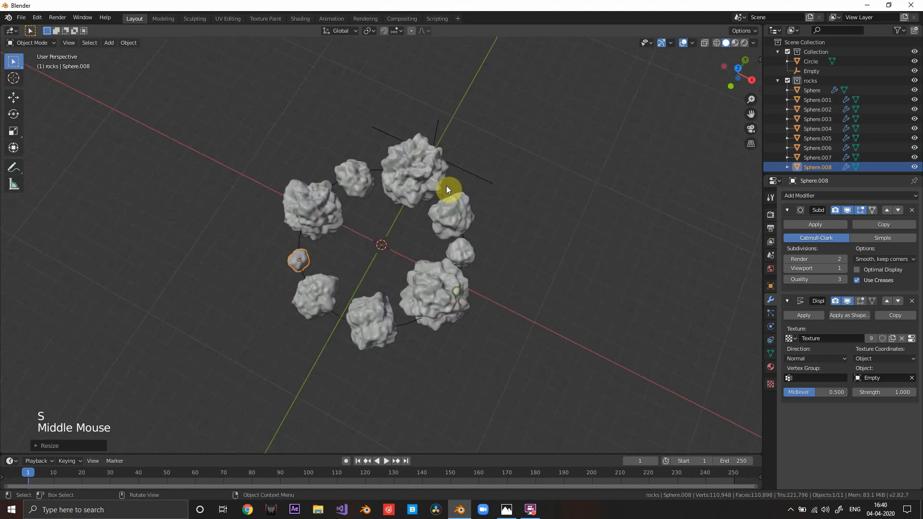
pyautogui.moveTo(433, 255); pyautogui.dragTo(432, 209, button='middle')
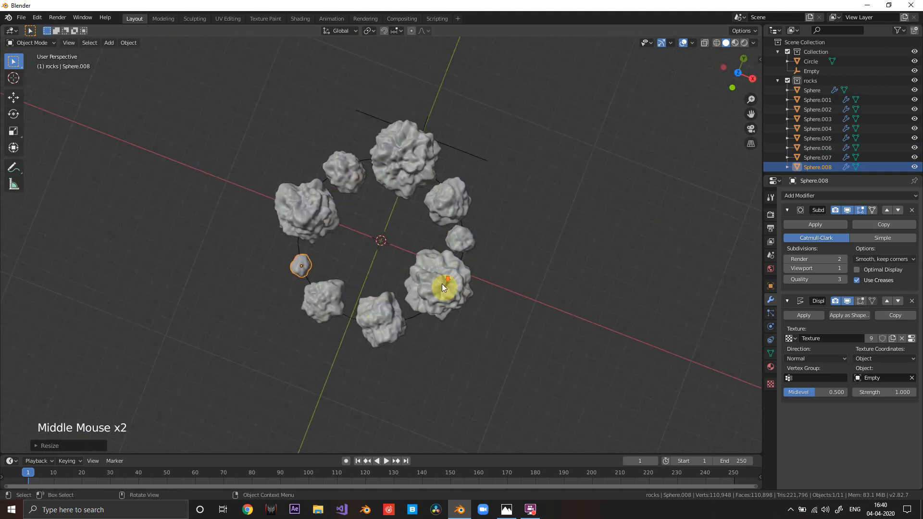
pyautogui.scroll(-3, 442, 283)
pyautogui.moveTo(443, 269); pyautogui.dragTo(435, 160, button='middle')
pyautogui.scroll(-5, 433, 158)
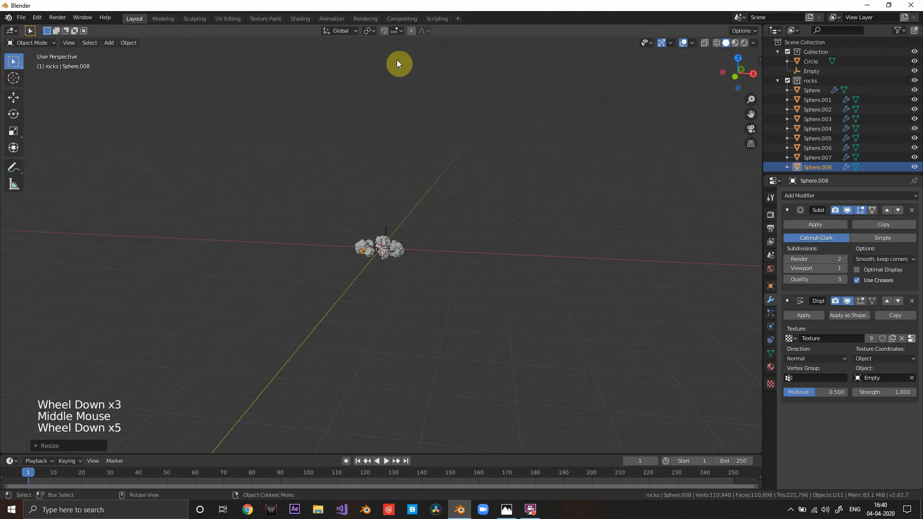
pyautogui.moveTo(371, 229); pyautogui.dragTo(410, 280, button='middle')
pyautogui.scroll(12, 411, 280)
pyautogui.scroll(-1, 334, 270)
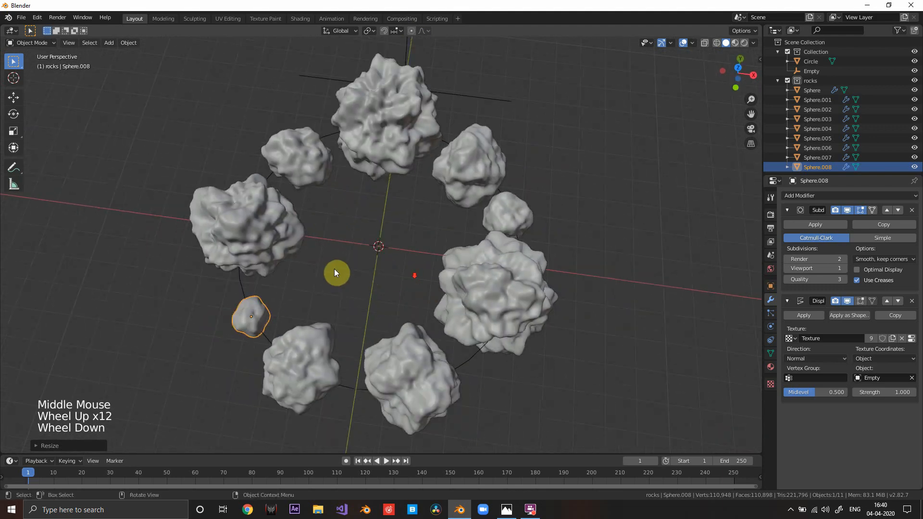
# Step: Parent all nine rocks to the guide circle using the Object option, with the circle as the active object
pyautogui.click(263, 249)
pyautogui.keyDown('shift'); pyautogui.moveTo(263, 250); pyautogui.dragTo(358, 268, button='middle'); pyautogui.keyUp('shift')
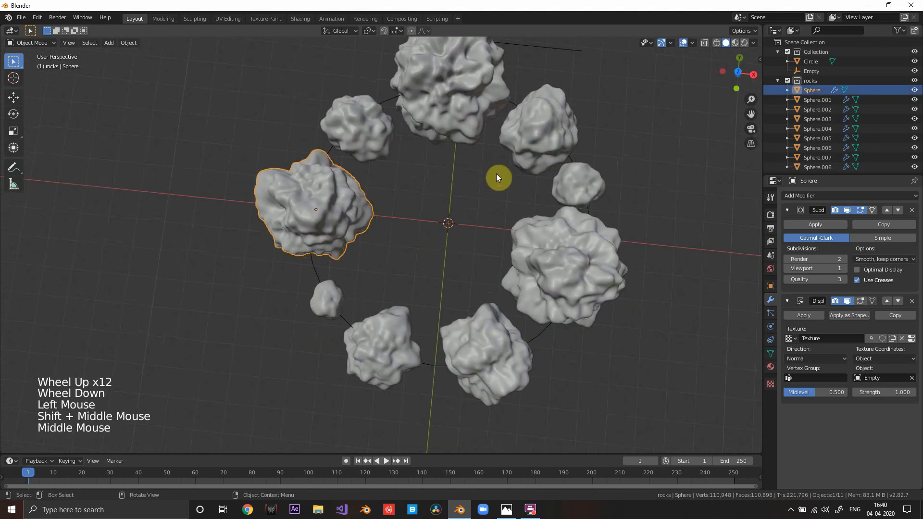
pyautogui.scroll(-3, 514, 226)
pyautogui.keyDown('shift'); pyautogui.moveTo(515, 225); pyautogui.dragTo(409, 154, button='middle'); pyautogui.keyUp('shift')
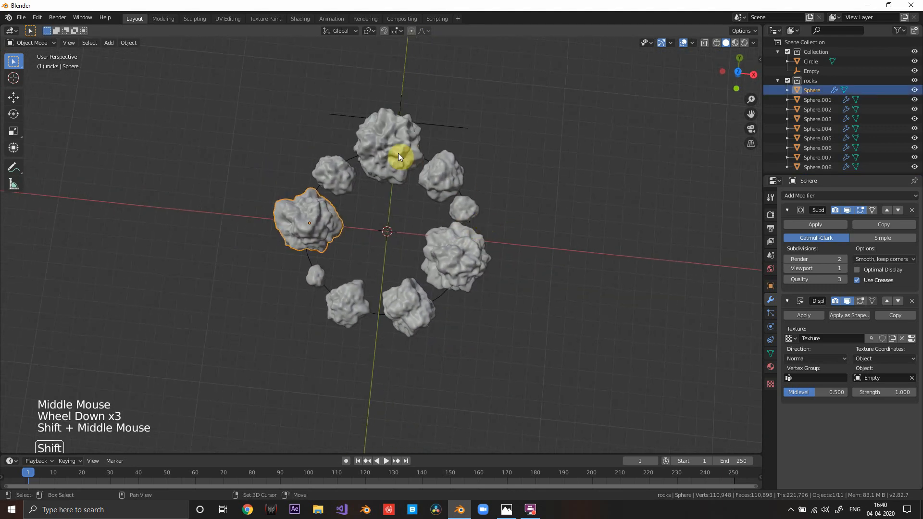
pyautogui.keyDown('shift'); pyautogui.click(398, 153); pyautogui.keyUp('shift')
pyautogui.keyDown('shift'); pyautogui.click(334, 174); pyautogui.keyUp('shift')
pyautogui.keyDown('shift'); pyautogui.click(316, 276); pyautogui.keyUp('shift')
pyautogui.keyDown('shift'); pyautogui.click(348, 293); pyautogui.keyUp('shift')
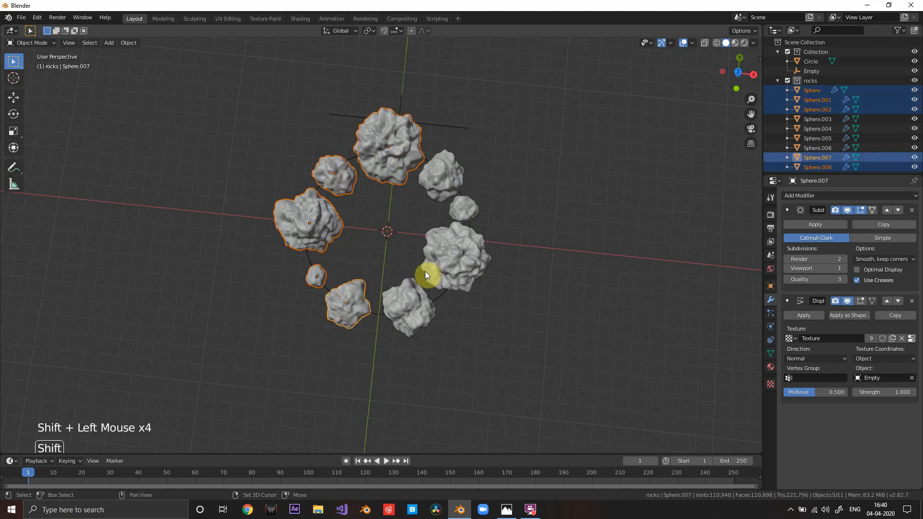
pyautogui.keyDown('shift'); pyautogui.click(448, 245); pyautogui.keyUp('shift')
pyautogui.keyDown('shift'); pyautogui.click(462, 209); pyautogui.keyUp('shift')
pyautogui.keyDown('shift'); pyautogui.click(434, 182); pyautogui.keyUp('shift')
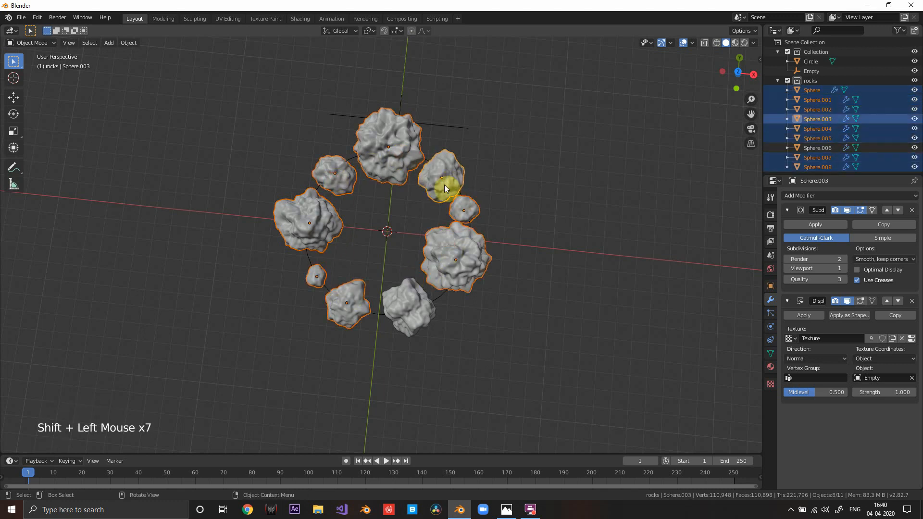
pyautogui.keyDown('shift'); pyautogui.click(397, 300); pyautogui.keyUp('shift')
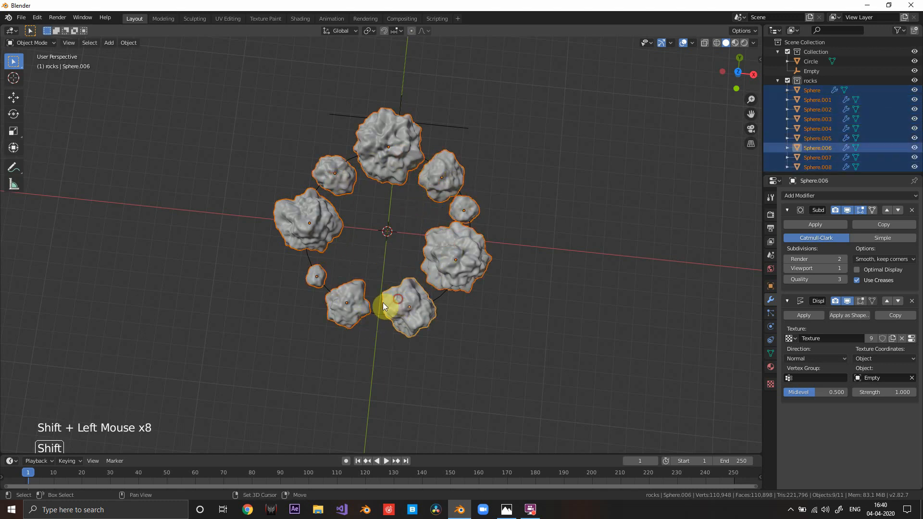
pyautogui.keyDown('shift'); pyautogui.click(310, 257); pyautogui.keyUp('shift')
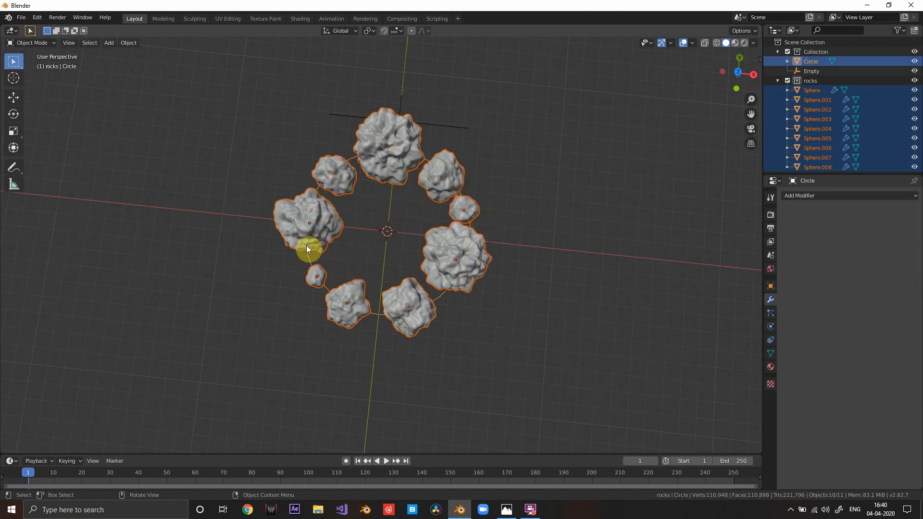
pyautogui.keyDown('shift'); pyautogui.click(309, 258); pyautogui.keyUp('shift')
pyautogui.keyDown('shift'); pyautogui.click(310, 259); pyautogui.keyUp('shift')
pyautogui.hotkey('ctrl', 'p')
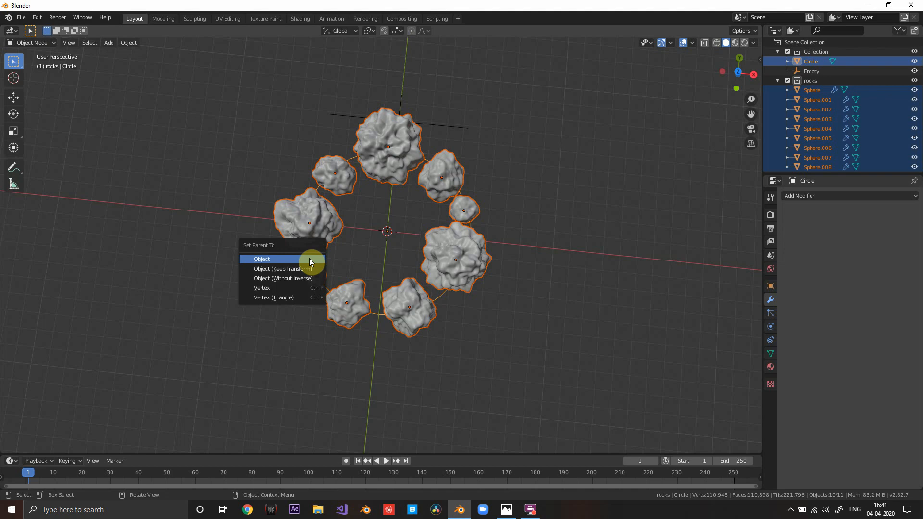
pyautogui.click(310, 259)
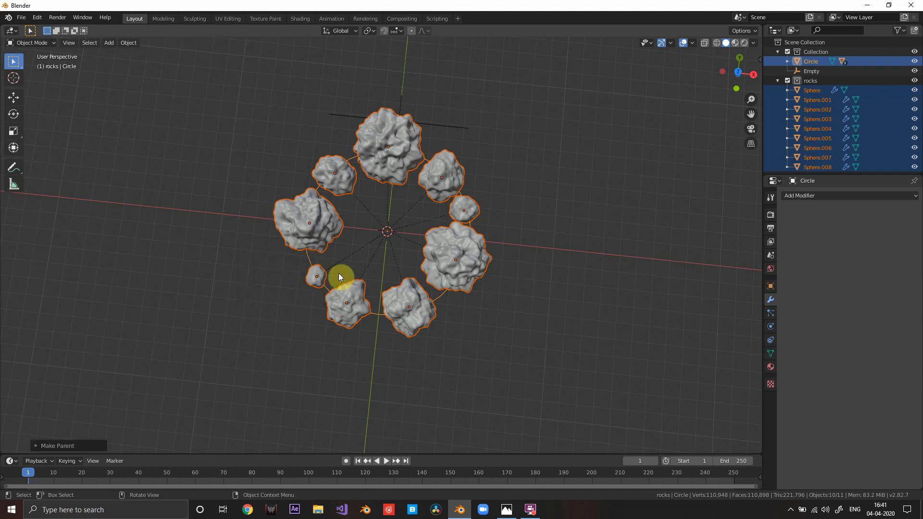
# Step: Select only the guide circle and try moving it to check that the parented rocks follow
pyautogui.moveTo(346, 269); pyautogui.dragTo(386, 219, button='middle')
pyautogui.scroll(5, 401, 235)
pyautogui.scroll(-3, 400, 235)
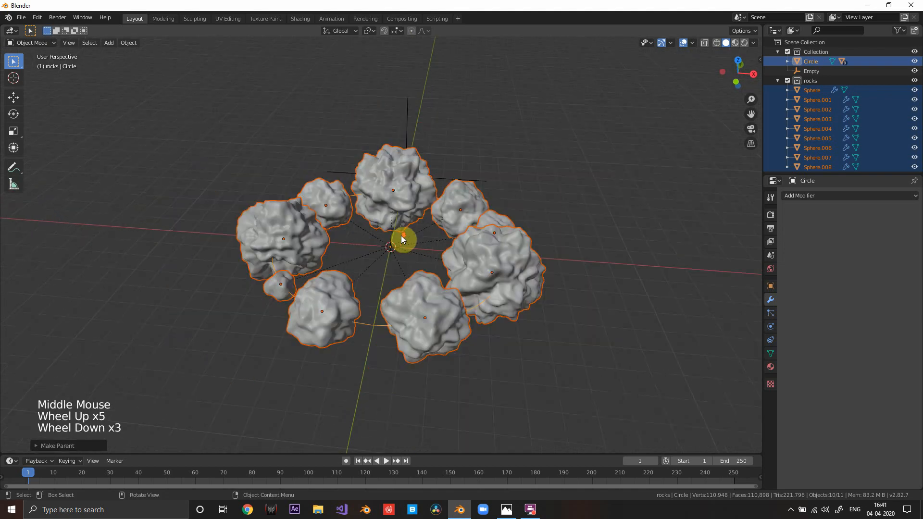
pyautogui.click(368, 330)
pyautogui.scroll(-3, 402, 275)
pyautogui.moveTo(403, 275); pyautogui.dragTo(406, 296, button='middle')
pyautogui.press('g')
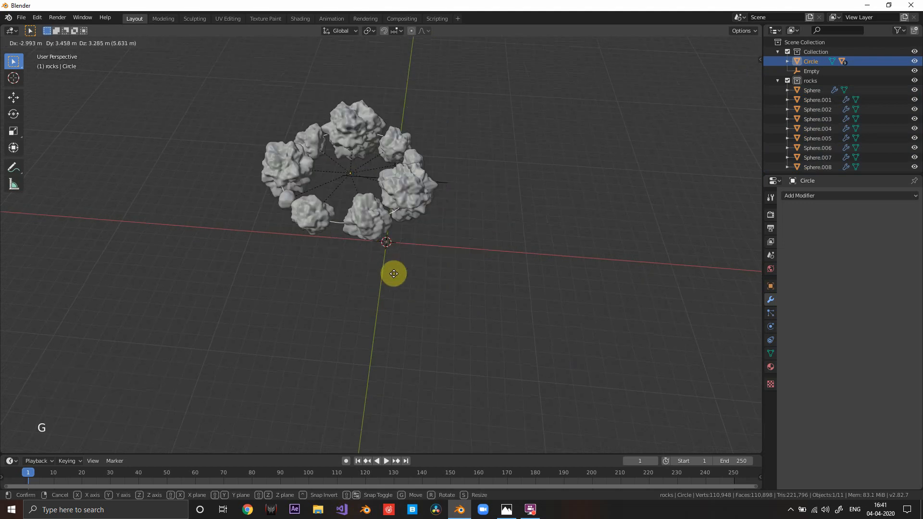
pyautogui.rightClick(430, 234)
# Step: Try moving the guide circle with its rocks once more from a different viewing angle
pyautogui.moveTo(485, 270); pyautogui.dragTo(495, 260, button='middle')
pyautogui.scroll(3, 494, 260)
pyautogui.scroll(-4, 470, 288)
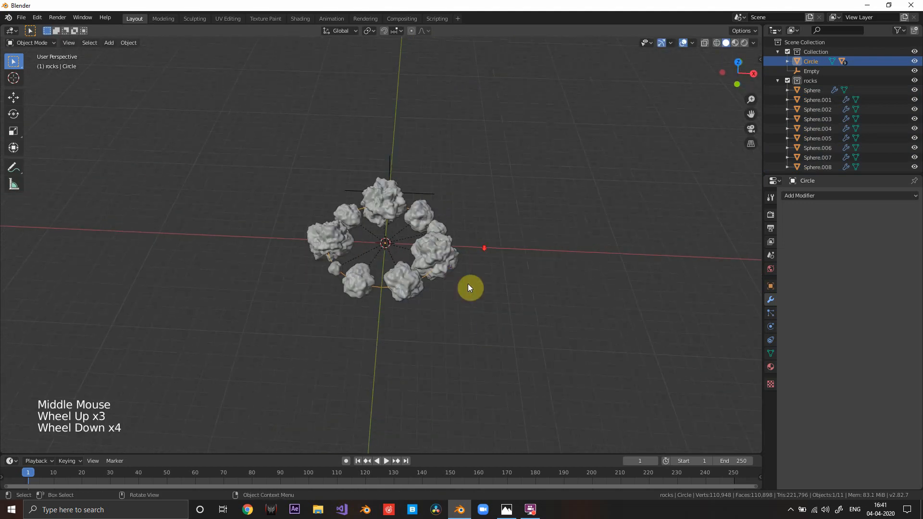
pyautogui.moveTo(470, 289); pyautogui.dragTo(498, 264, button='middle')
pyautogui.press('g')
pyautogui.rightClick(451, 224)
# Step: Rotate the guide circle and its parented rocks around the global Z axis
pyautogui.scroll(-3, 475, 265)
pyautogui.scroll(1, 498, 265)
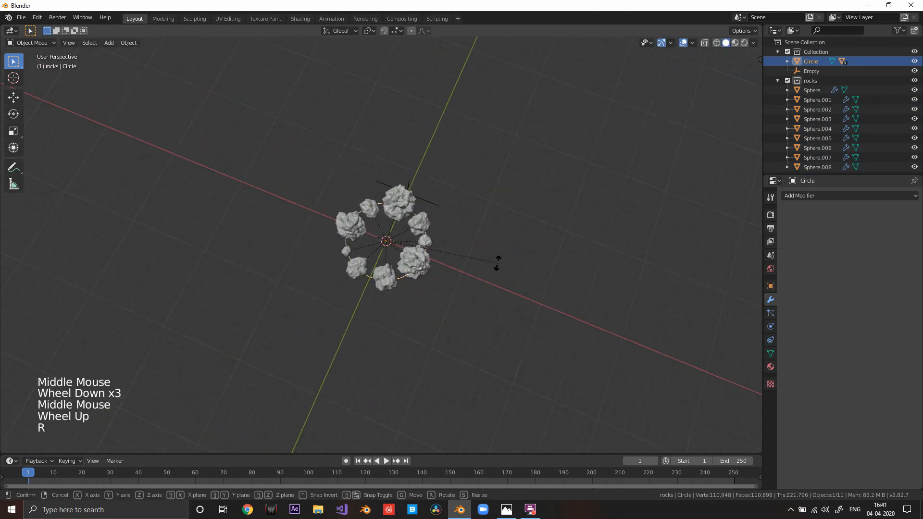
pyautogui.press('r')
pyautogui.press('z')
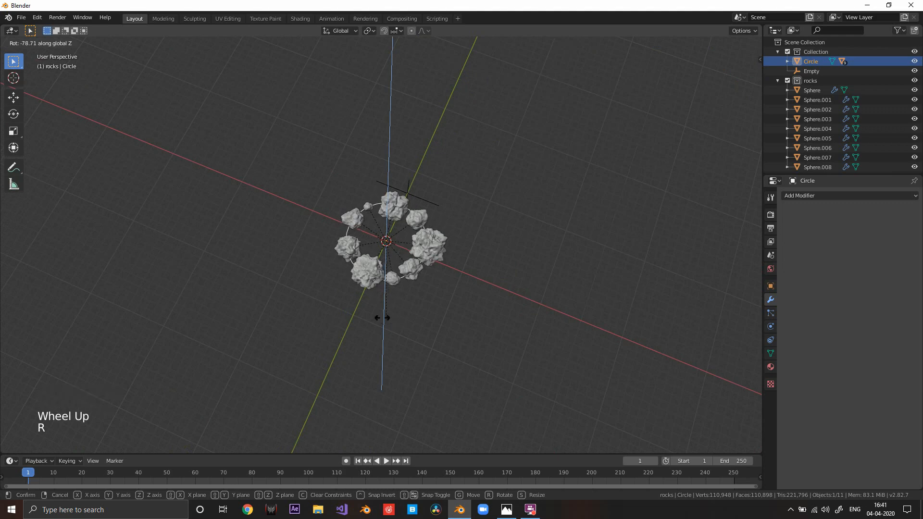
pyautogui.click(404, 313)
# Step: Try moving the guide circle again to test that all the parented rocks travel with it
pyautogui.moveTo(403, 314); pyautogui.dragTo(388, 223, button='middle')
pyautogui.scroll(4, 423, 246)
pyautogui.scroll(-2, 477, 339)
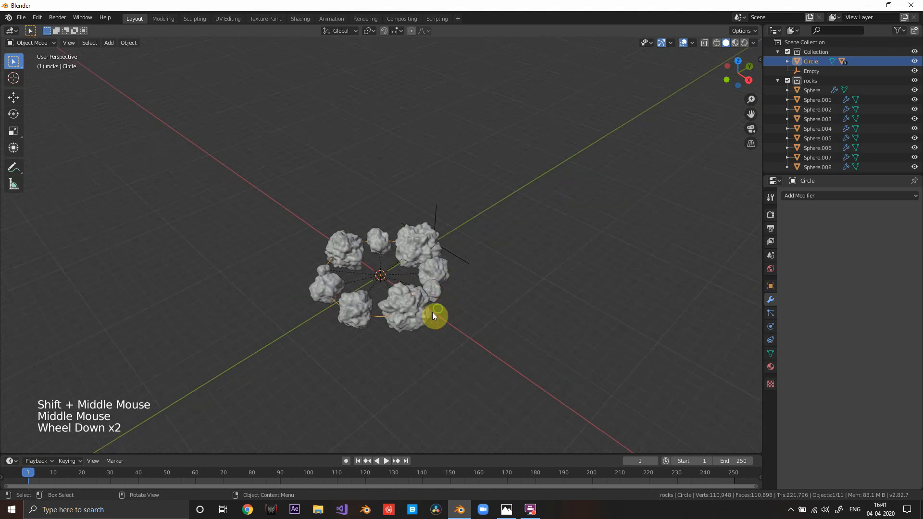
pyautogui.moveTo(432, 312); pyautogui.dragTo(427, 313, button='middle')
pyautogui.press('g')
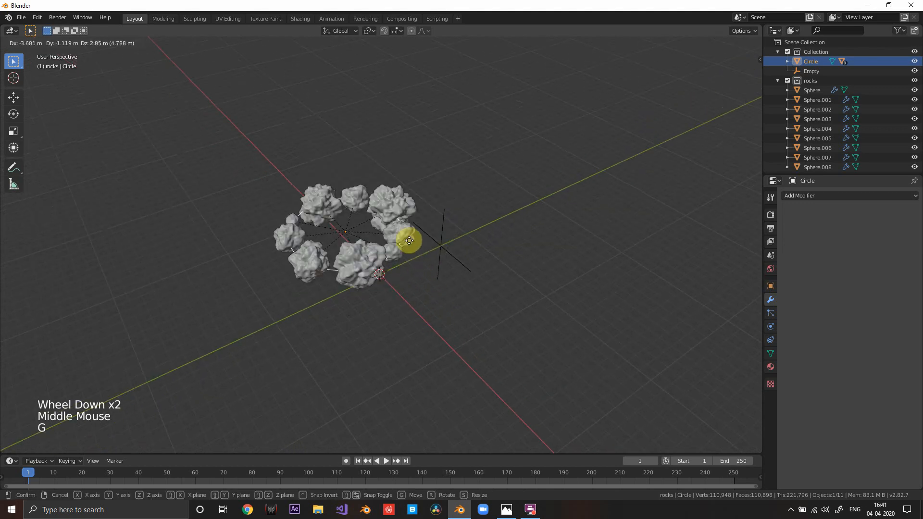
pyautogui.rightClick(390, 232)
pyautogui.moveTo(458, 271); pyautogui.dragTo(414, 263, button='middle')
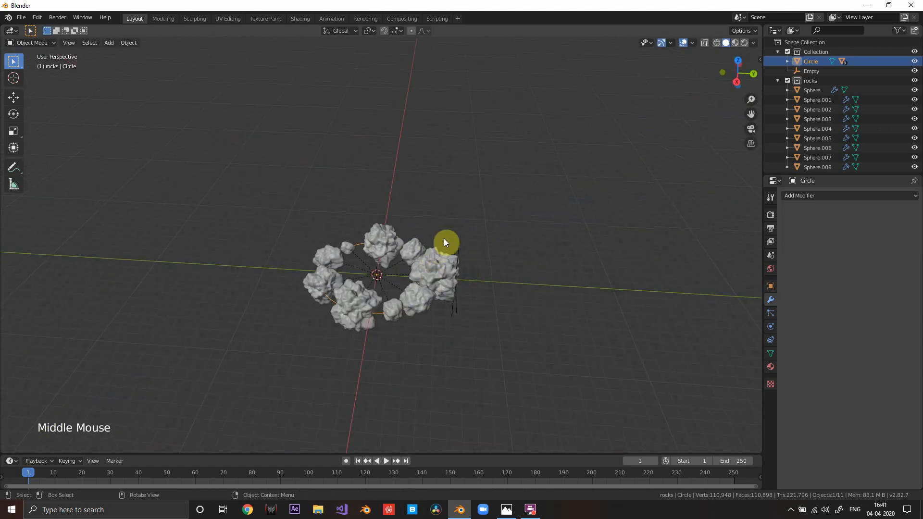
pyautogui.moveTo(589, 260); pyautogui.dragTo(446, 261, button='middle')
pyautogui.scroll(4, 437, 295)
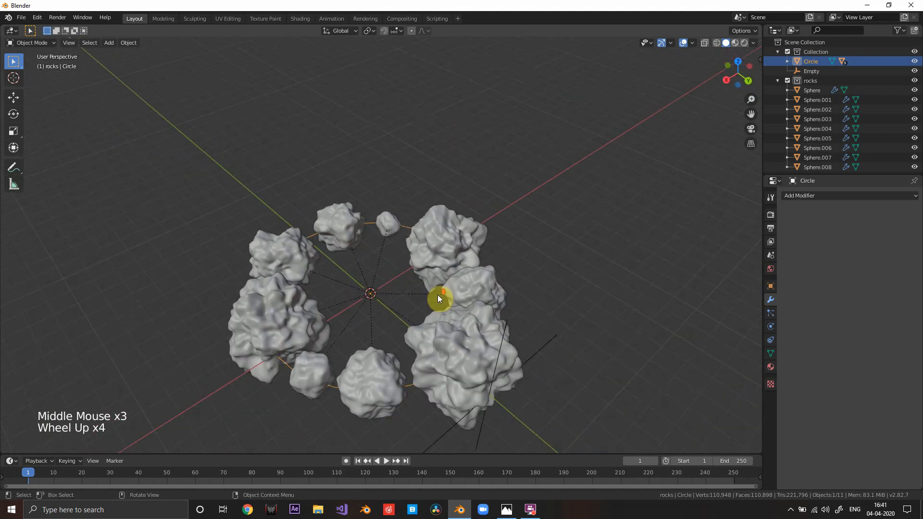
pyautogui.scroll(-3, 438, 298)
pyautogui.moveTo(437, 298); pyautogui.dragTo(471, 305, button='middle')
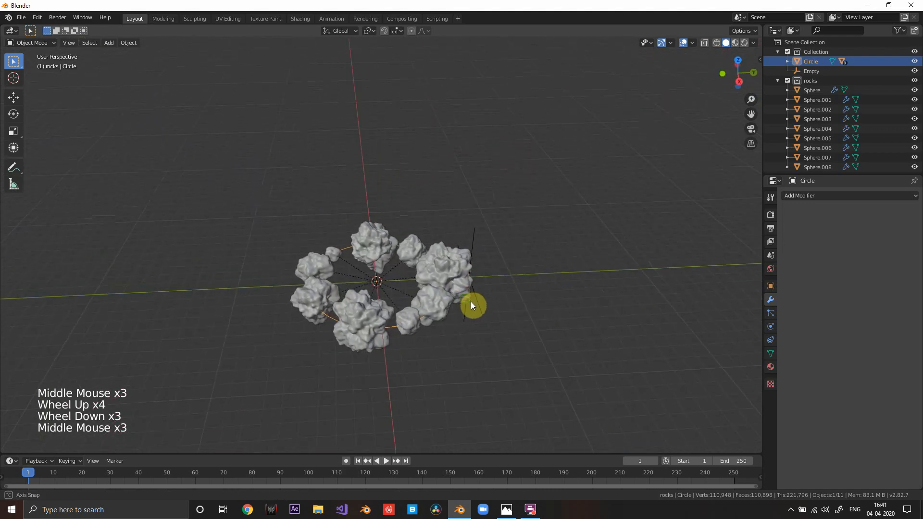
# Step: Move the guide circle and its parented rocks up 60 m along the global Z axis
pyautogui.press('KP_1')
pyautogui.scroll(-4, 446, 276)
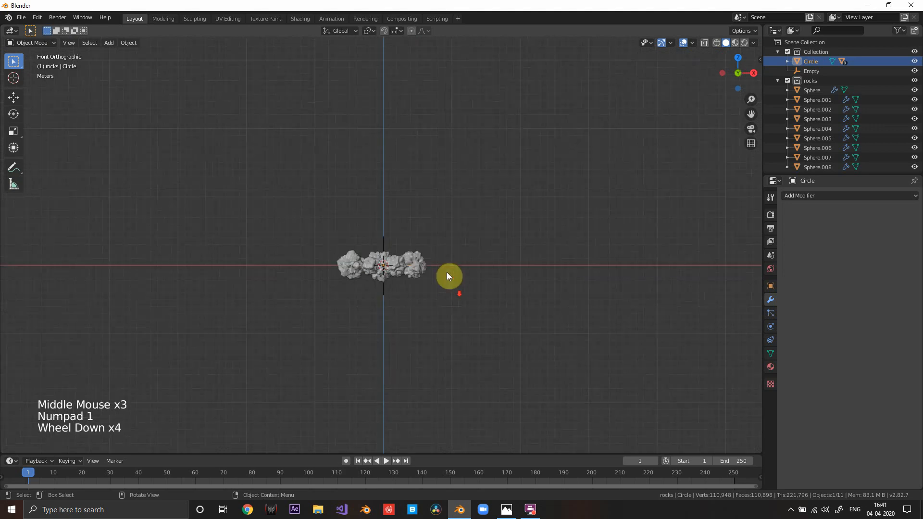
pyautogui.scroll(-1, 446, 277)
pyautogui.keyDown('shift'); pyautogui.moveTo(446, 276); pyautogui.dragTo(432, 319, button='middle'); pyautogui.keyUp('shift')
pyautogui.scroll(-3, 443, 288)
pyautogui.scroll(5, 446, 269)
pyautogui.scroll(-4, 449, 350)
pyautogui.press('g')
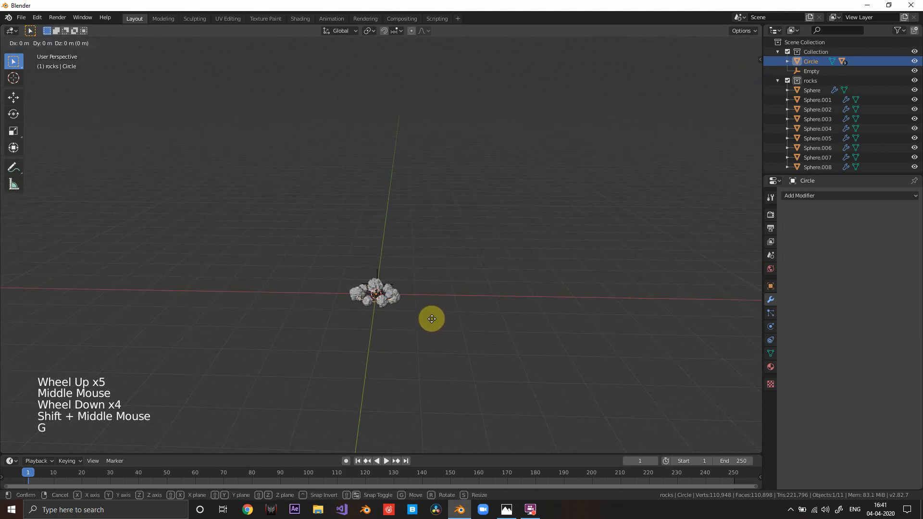
pyautogui.press('z')
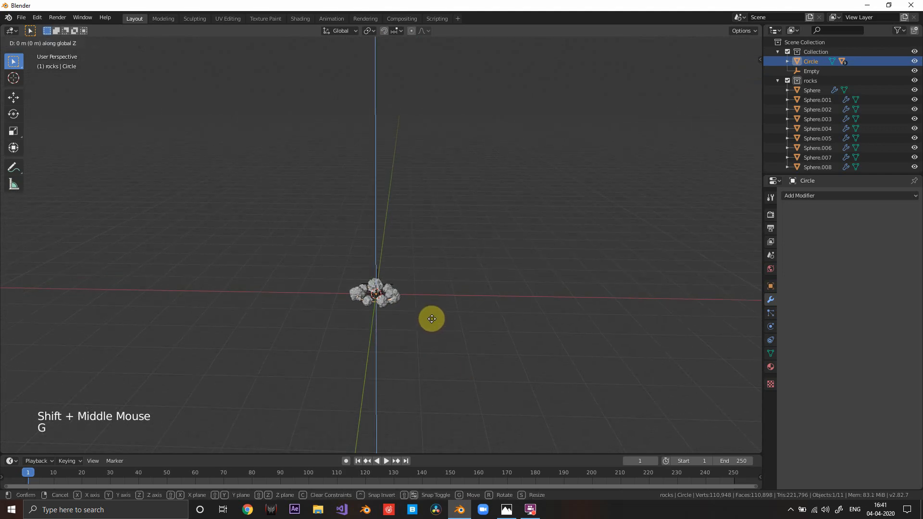
pyautogui.write('50')
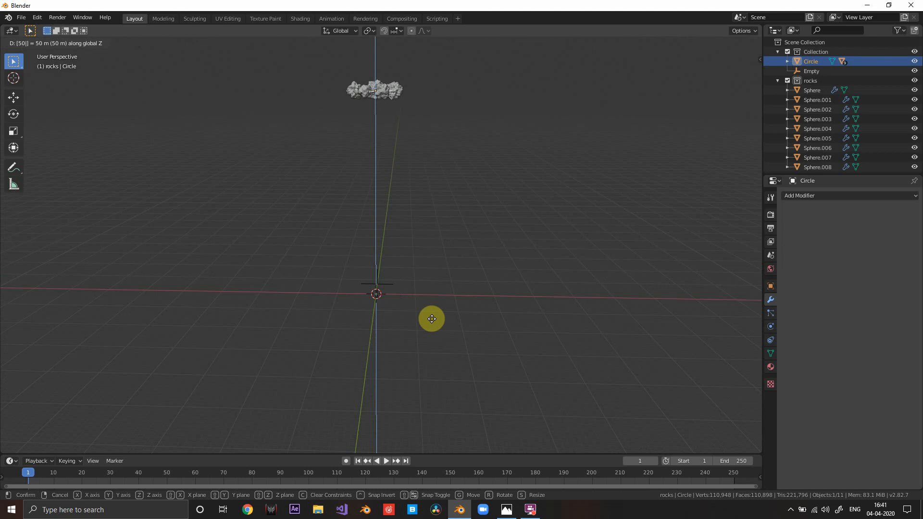
pyautogui.press('BackSpace')
pyautogui.press('BackSpace')
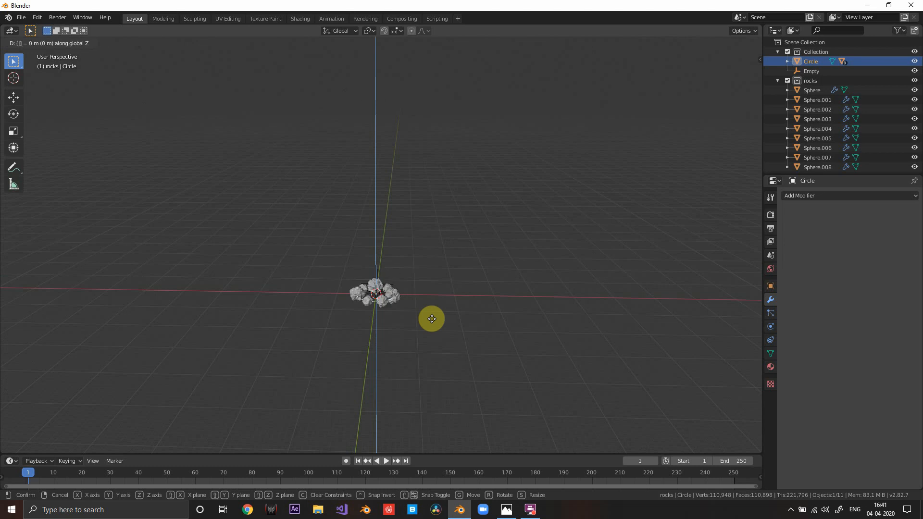
pyautogui.write('60')
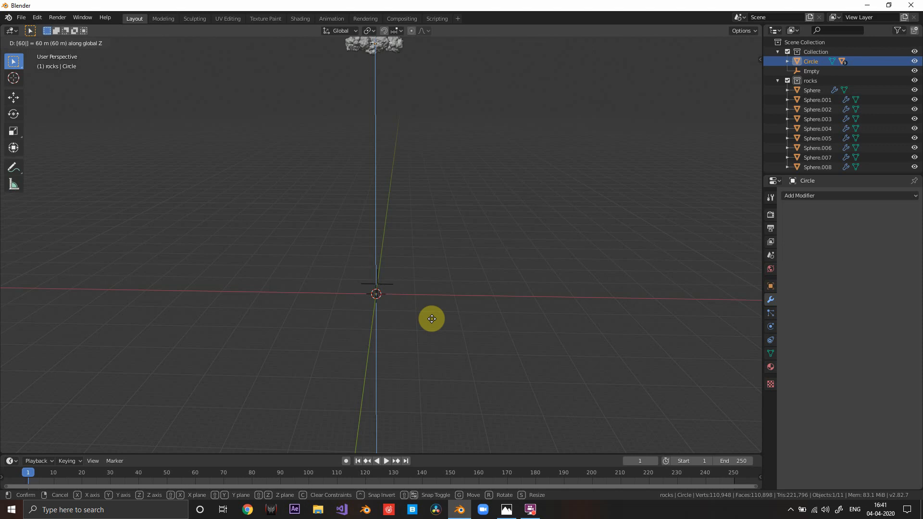
pyautogui.press('Return')
# Step: Scale up the raised guide circle with its rocks and insert a LocRotScale keyframe for it at frame 1
pyautogui.keyDown('shift'); pyautogui.moveTo(430, 185); pyautogui.dragTo(434, 213, button='middle'); pyautogui.keyUp('shift')
pyautogui.scroll(-3, 432, 260)
pyautogui.scroll(3, 432, 260)
pyautogui.scroll(-1, 434, 212)
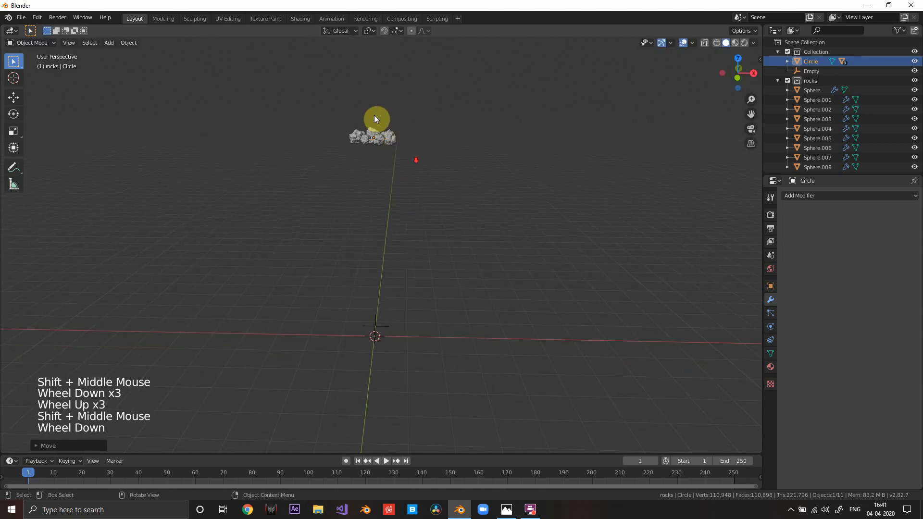
pyautogui.moveTo(370, 342); pyautogui.dragTo(377, 194, button='middle')
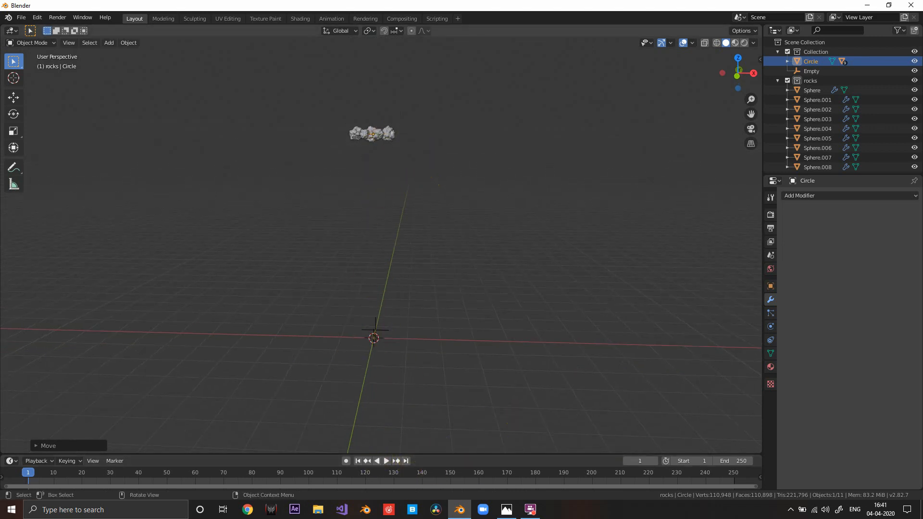
pyautogui.press('s')
pyautogui.click(455, 157)
pyautogui.moveTo(447, 173); pyautogui.dragTo(396, 177, button='middle')
pyautogui.scroll(1, 420, 265)
pyautogui.press('i')
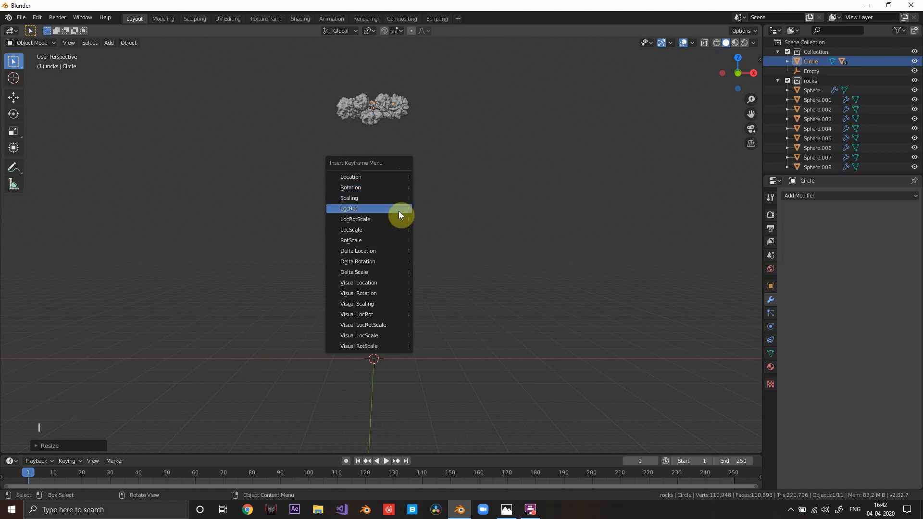
pyautogui.click(361, 218)
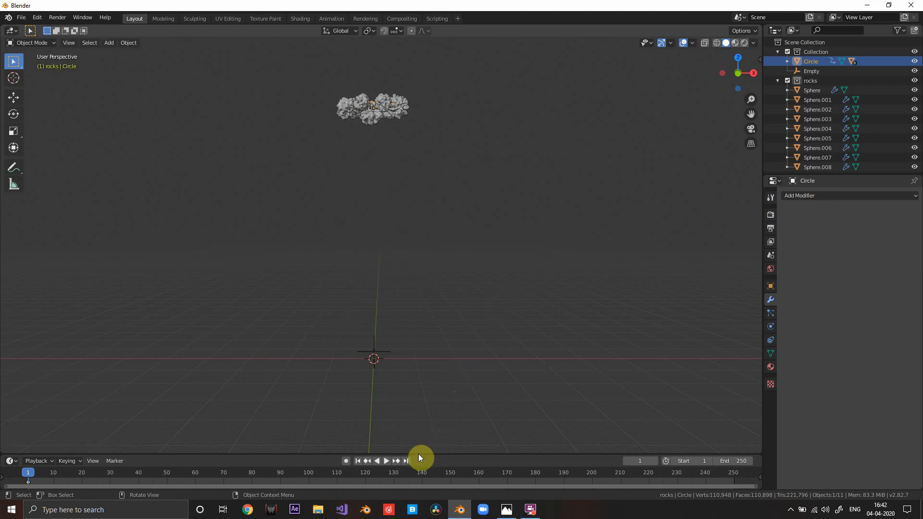
# Step: Go to frame 250 and clear the guide circle's location so the rocks return to the world origin
pyautogui.click(407, 461)
pyautogui.scroll(-1, 460, 217)
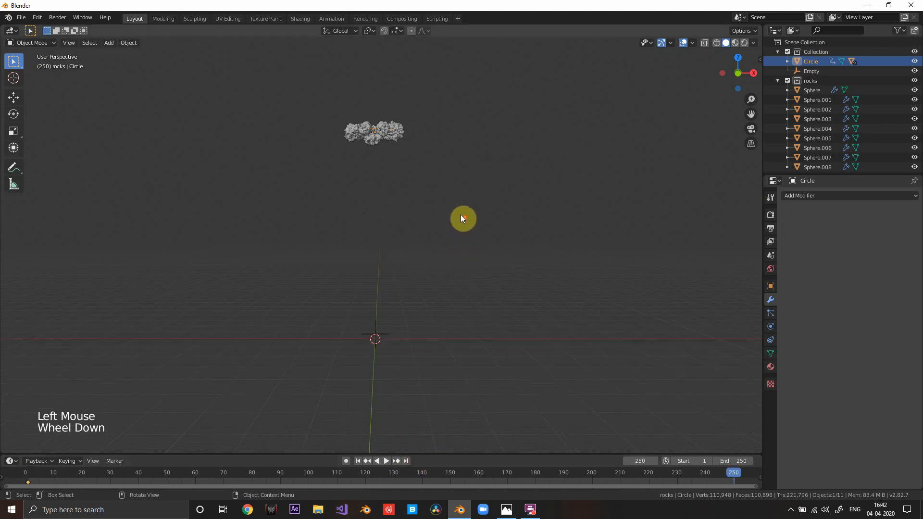
pyautogui.press('KP_1')
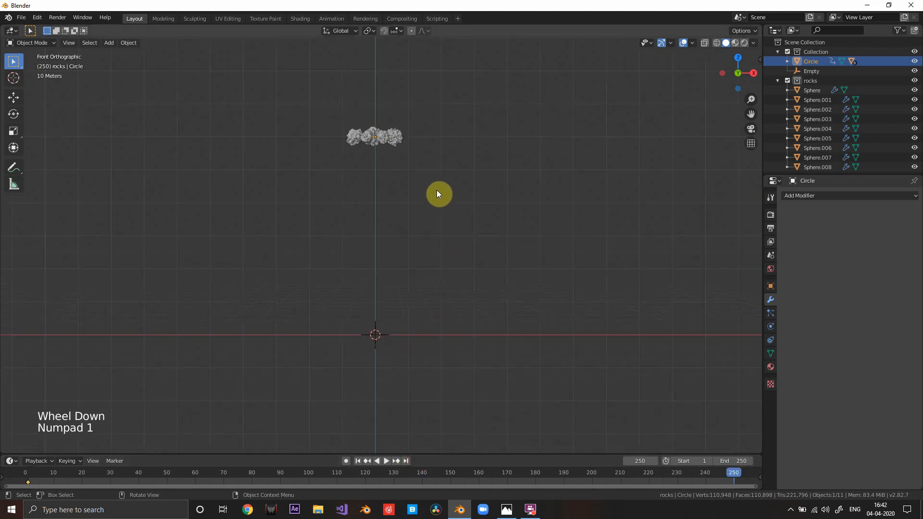
pyautogui.scroll(3, 436, 190)
pyautogui.press('g')
pyautogui.press('z')
pyautogui.click(426, 322)
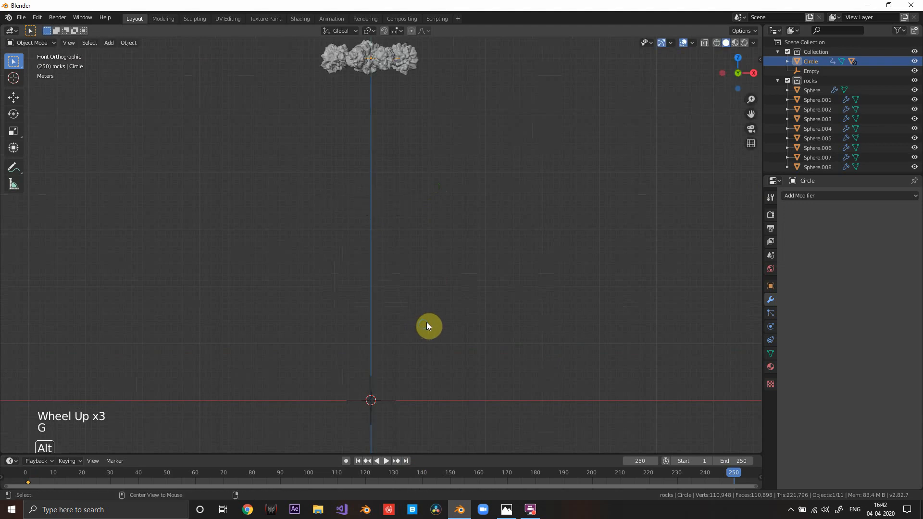
pyautogui.hotkey('alt', 'g')
pyautogui.scroll(1, 433, 256)
pyautogui.keyDown('shift'); pyautogui.moveTo(418, 335); pyautogui.dragTo(460, 272, button='middle'); pyautogui.keyUp('shift')
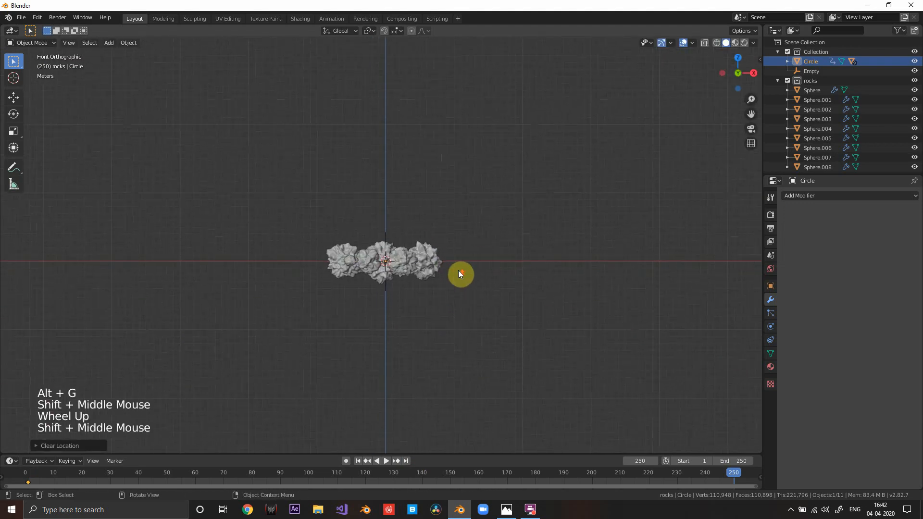
# Step: Scale the guide circle down to about 0.73 and insert a LocRotScale keyframe for it at frame 250
pyautogui.scroll(5, 497, 282)
pyautogui.scroll(-2, 469, 283)
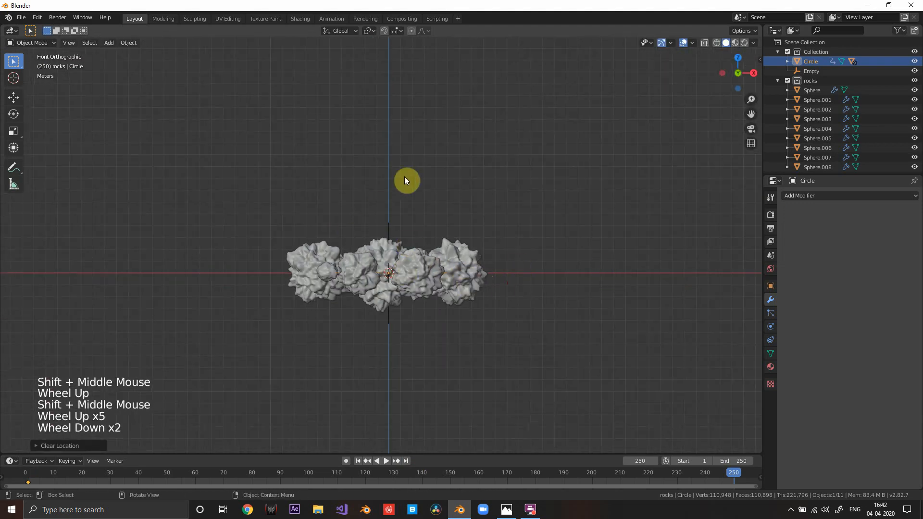
pyautogui.scroll(-3, 467, 322)
pyautogui.scroll(4, 567, 257)
pyautogui.scroll(-3, 603, 254)
pyautogui.keyDown('shift'); pyautogui.moveTo(603, 255); pyautogui.dragTo(637, 276, button='middle'); pyautogui.keyUp('shift')
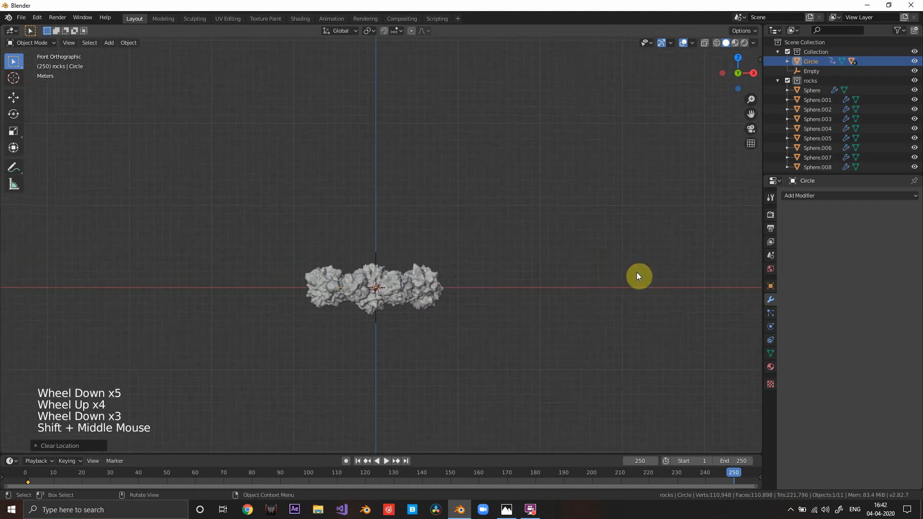
pyautogui.press('s')
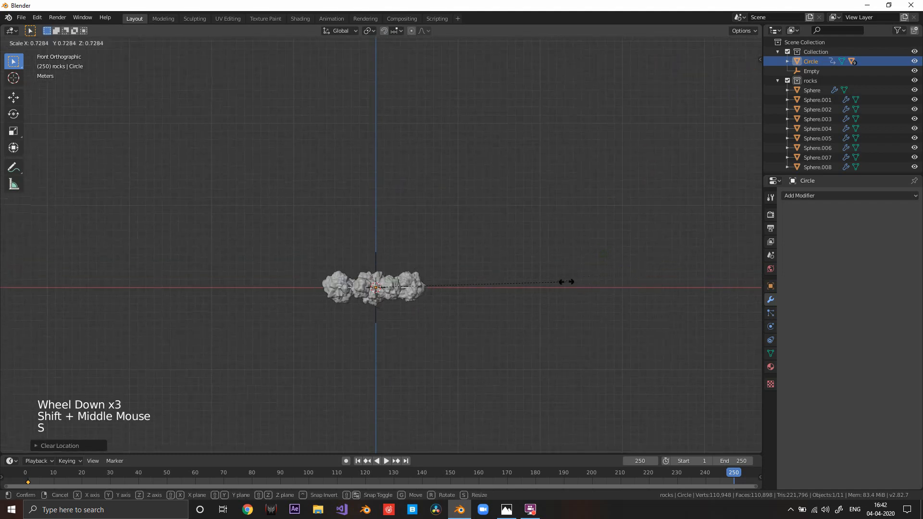
pyautogui.click(567, 282)
pyautogui.press('i')
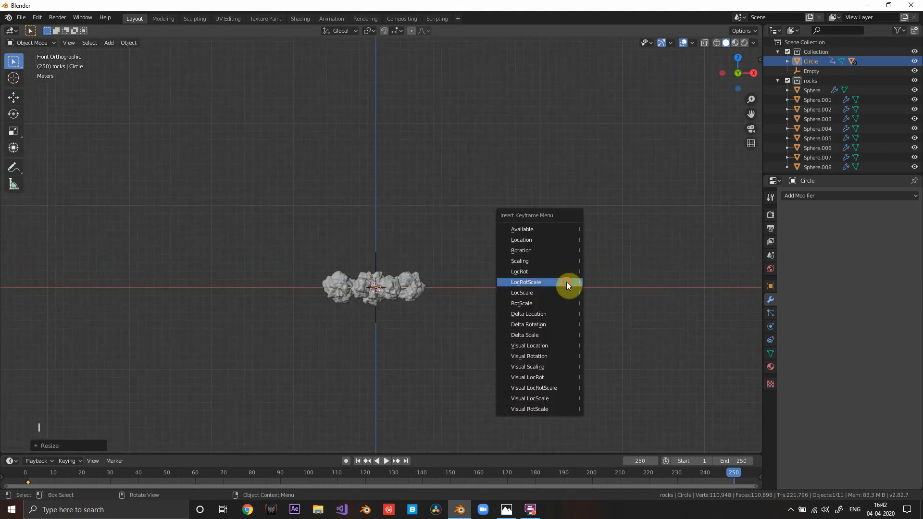
pyautogui.click(566, 282)
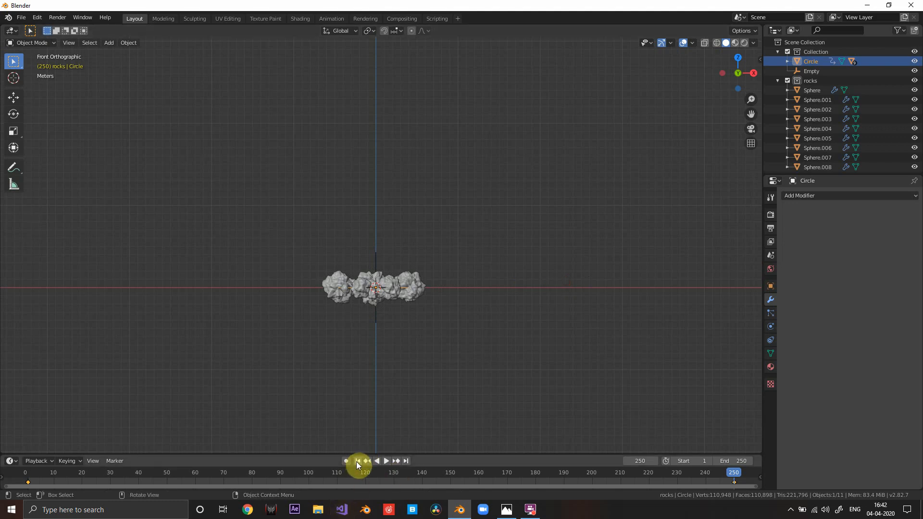
# Step: Scrub through the timeline from the first frame to review the rocks' falling animation, then return to frame 1
pyautogui.click(357, 461)
pyautogui.scroll(-5, 448, 345)
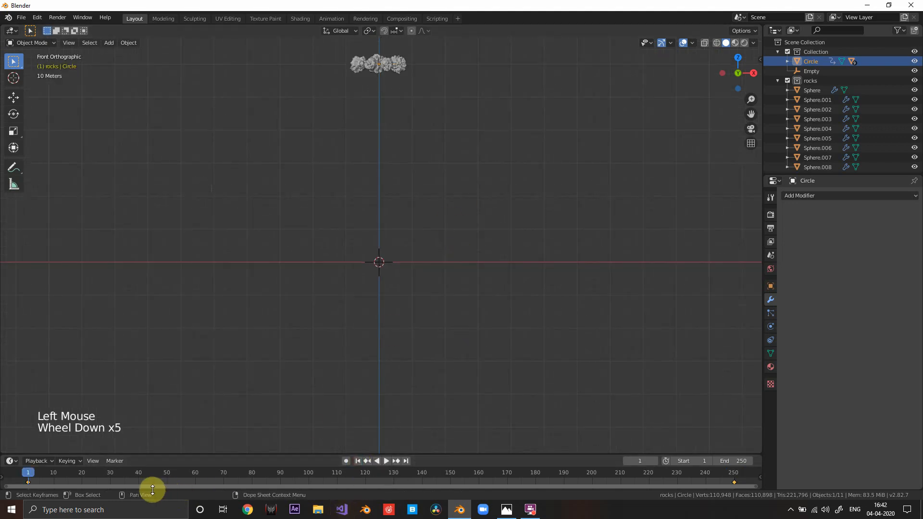
pyautogui.moveTo(41, 468); pyautogui.dragTo(689, 476)
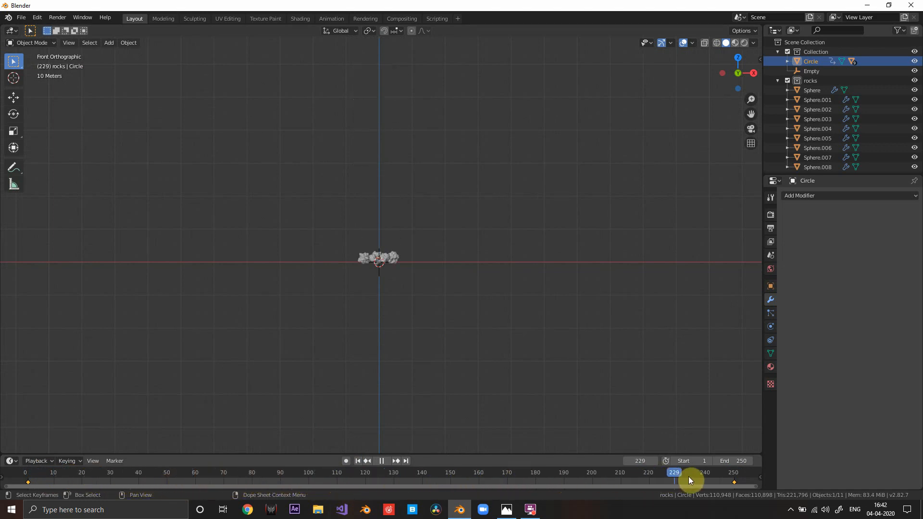
pyautogui.moveTo(582, 480); pyautogui.dragTo(323, 479)
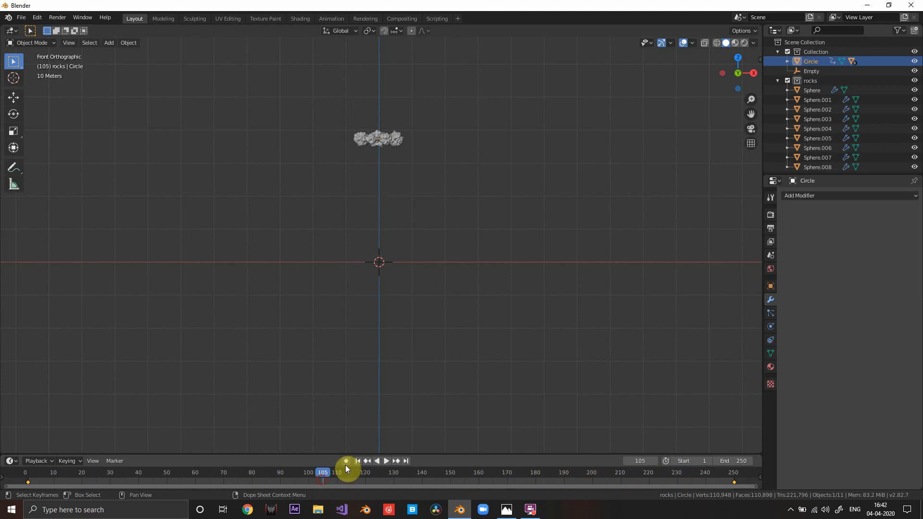
pyautogui.click(366, 461)
# Step: Try rotating the guide circle and its rocks around the global Z axis at frame 1
pyautogui.scroll(-2, 402, 148)
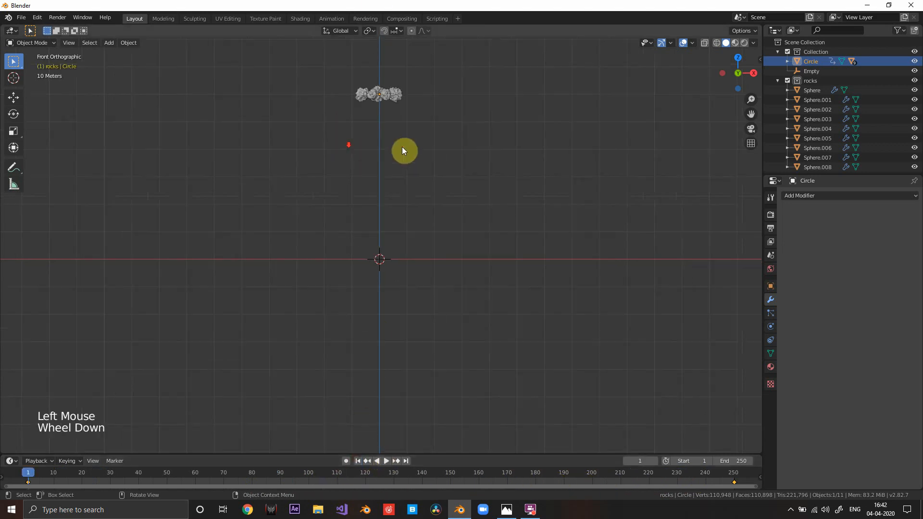
pyautogui.moveTo(409, 150); pyautogui.dragTo(405, 174, button='middle')
pyautogui.moveTo(404, 173); pyautogui.dragTo(398, 200, button='middle')
pyautogui.scroll(4, 409, 216)
pyautogui.scroll(-1, 422, 237)
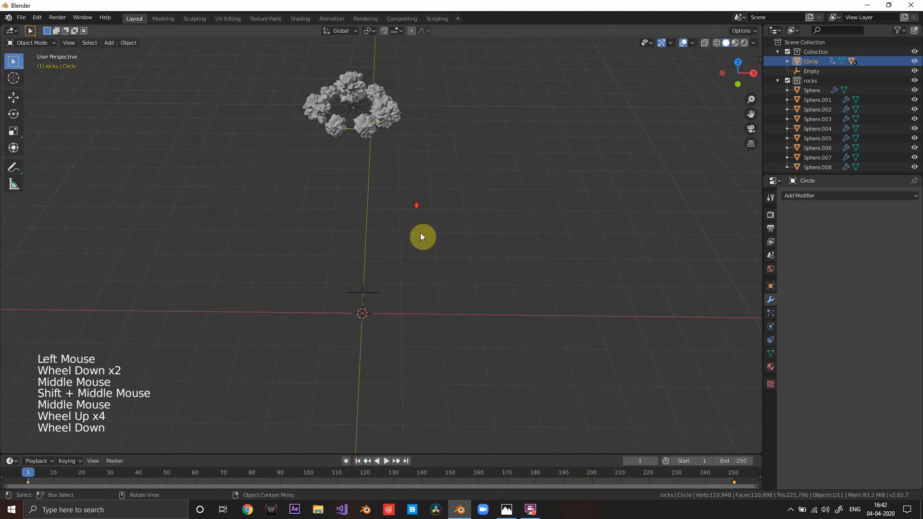
pyautogui.moveTo(422, 237)
pyautogui.mouseDown(button='middle')
pyautogui.moveTo(425, 204)
pyautogui.moveTo(432, 257)
pyautogui.moveTo(430, 229)
pyautogui.mouseUp(button='middle')
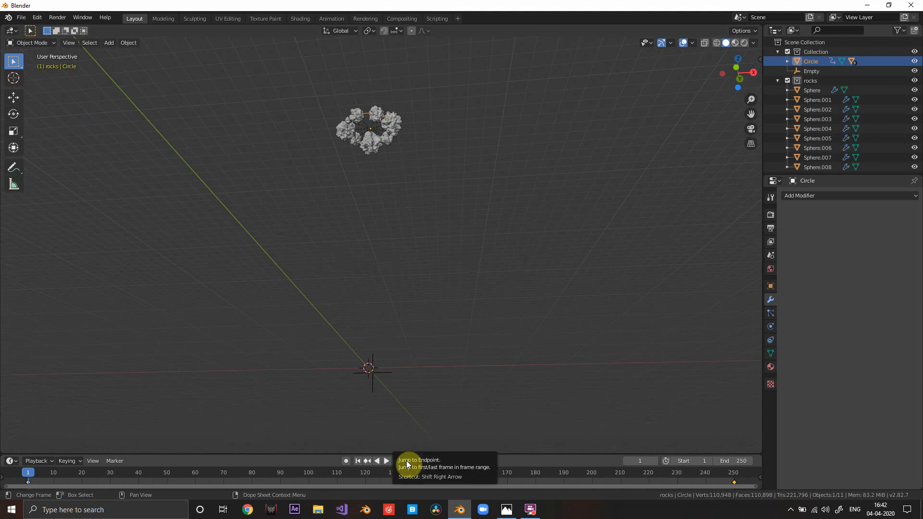
pyautogui.press('r')
pyautogui.press('z')
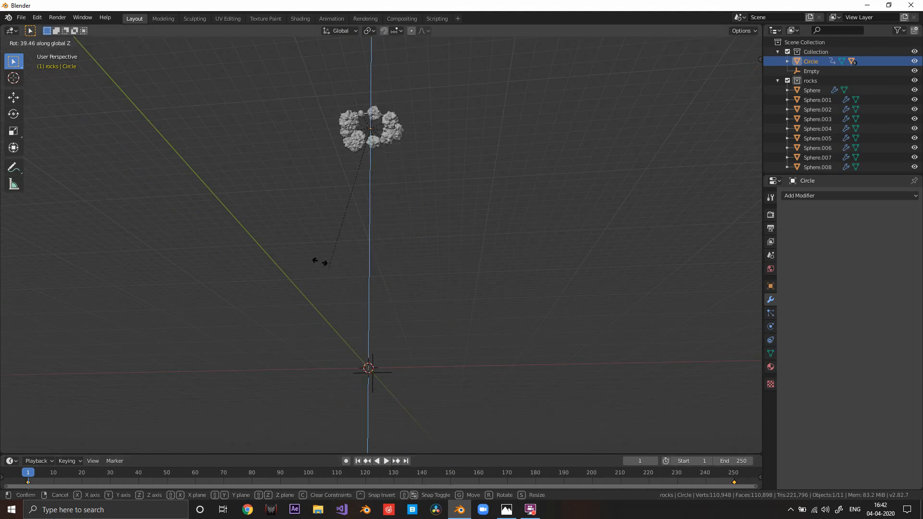
pyautogui.click(353, 305)
# Step: At frame 250, set the guide circle's Z rotation to 720° and replace its rotation keyframes
pyautogui.click(406, 461)
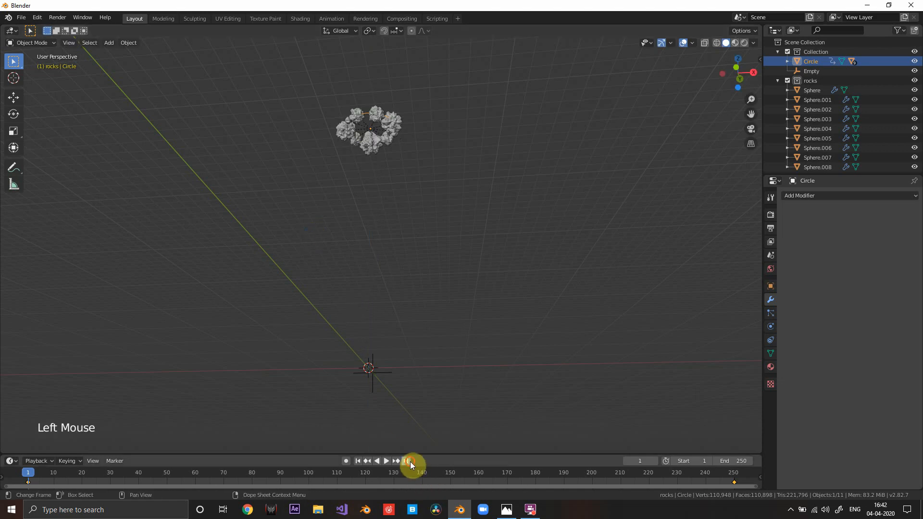
pyautogui.press('n')
pyautogui.keyDown('shift'); pyautogui.moveTo(534, 186); pyautogui.dragTo(527, 194, button='middle'); pyautogui.keyUp('shift')
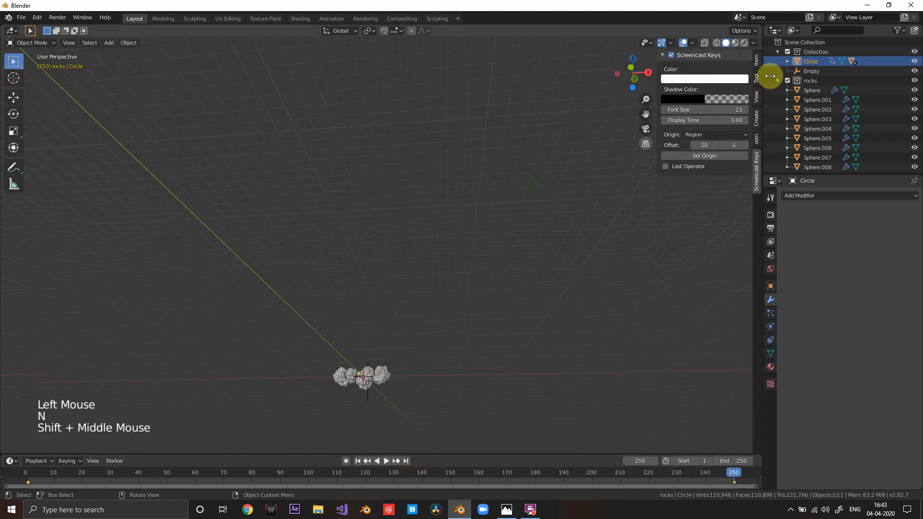
pyautogui.click(756, 61)
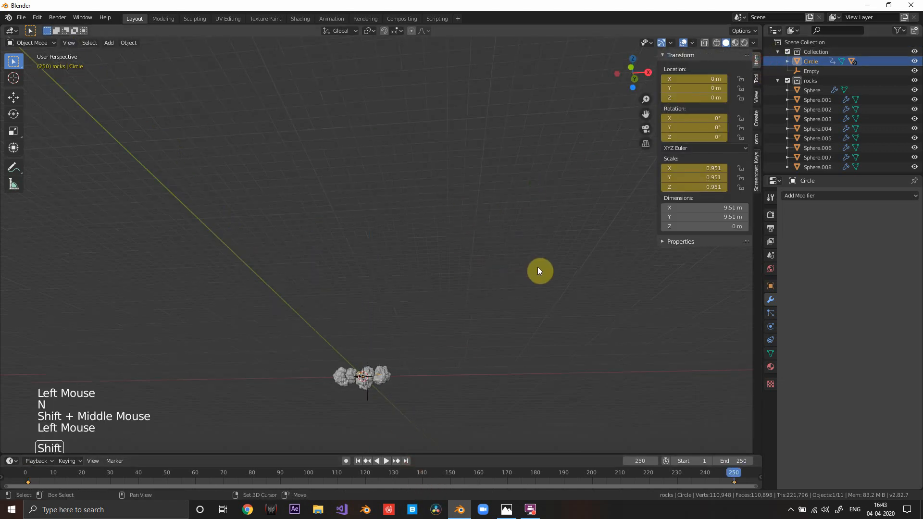
pyautogui.doubleClick(674, 138)
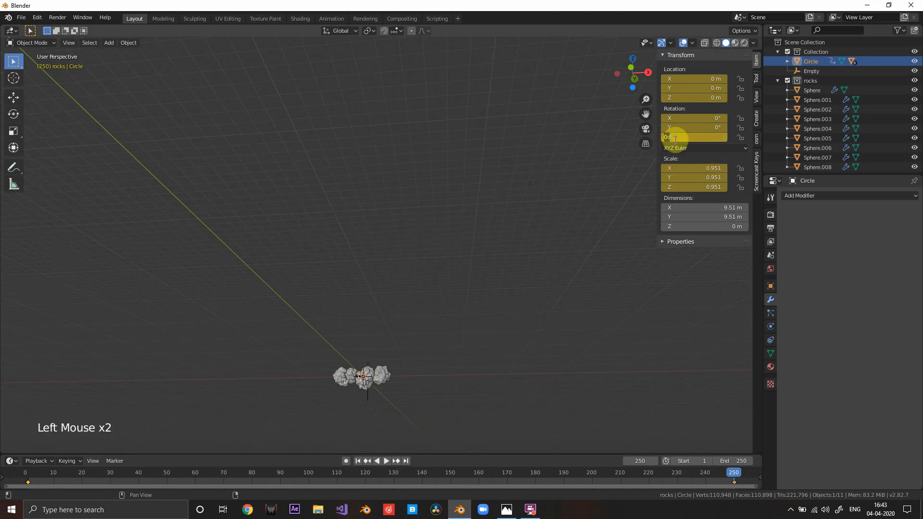
pyautogui.press('Return')
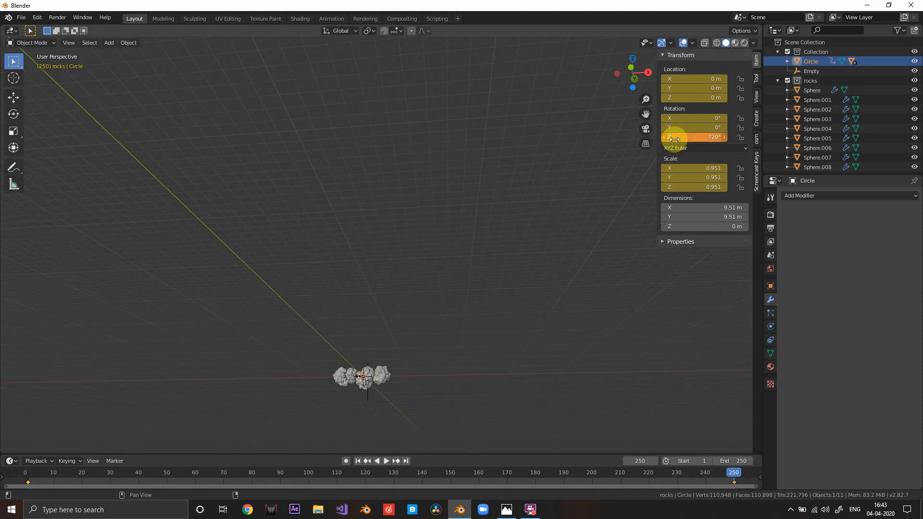
pyautogui.rightClick(674, 139)
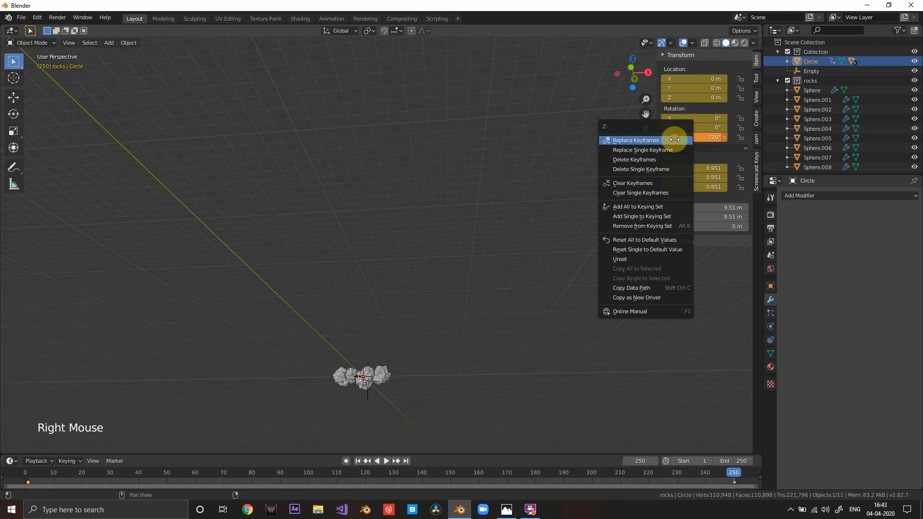
pyautogui.click(673, 139)
# Step: Scrub and play the animation to review the rocks spinning as they fall, and return to frame 1
pyautogui.moveTo(469, 243); pyautogui.dragTo(469, 313, button='middle')
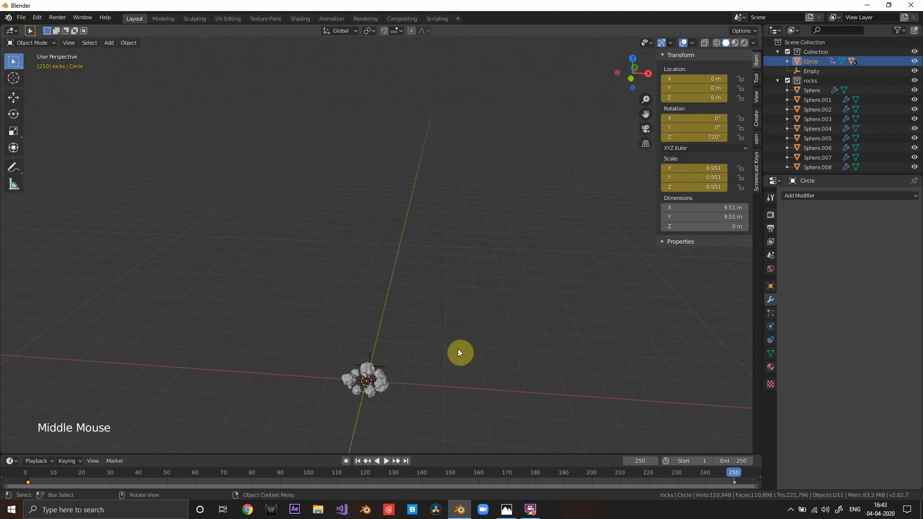
pyautogui.keyDown('shift'); pyautogui.moveTo(457, 352); pyautogui.dragTo(471, 241, button='middle'); pyautogui.keyUp('shift')
pyautogui.scroll(3, 471, 261)
pyautogui.scroll(3, 471, 241)
pyautogui.scroll(-4, 475, 242)
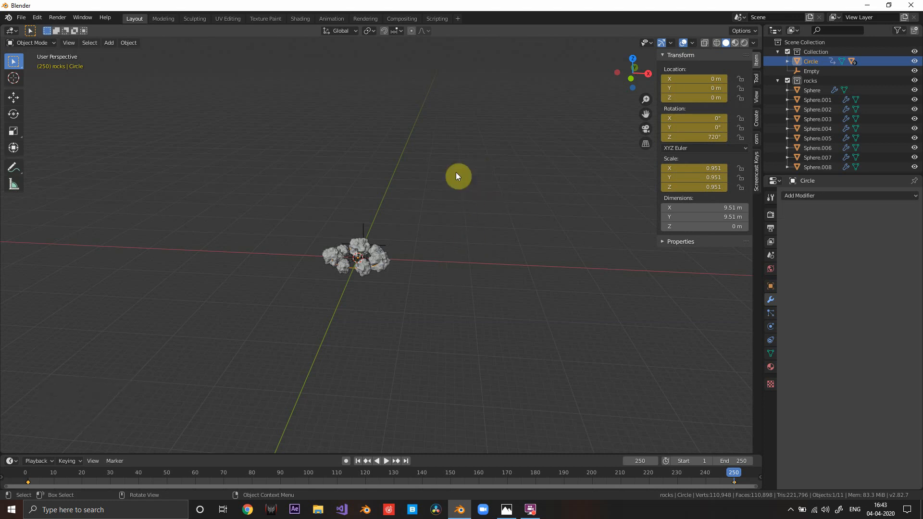
pyautogui.keyDown('shift'); pyautogui.scroll(1, 461, 164); pyautogui.keyUp('shift')
pyautogui.keyDown('shift'); pyautogui.moveTo(483, 140); pyautogui.dragTo(486, 138, button='middle'); pyautogui.keyUp('shift')
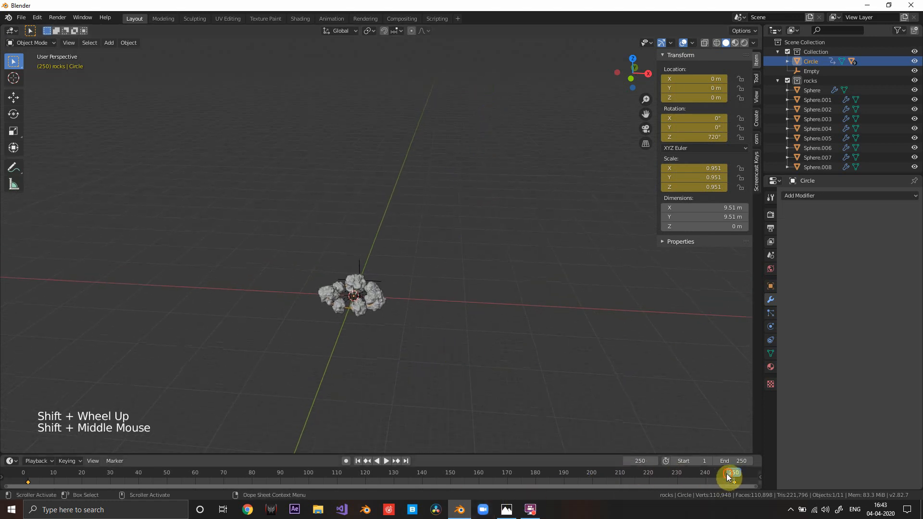
pyautogui.moveTo(728, 476); pyautogui.dragTo(546, 474)
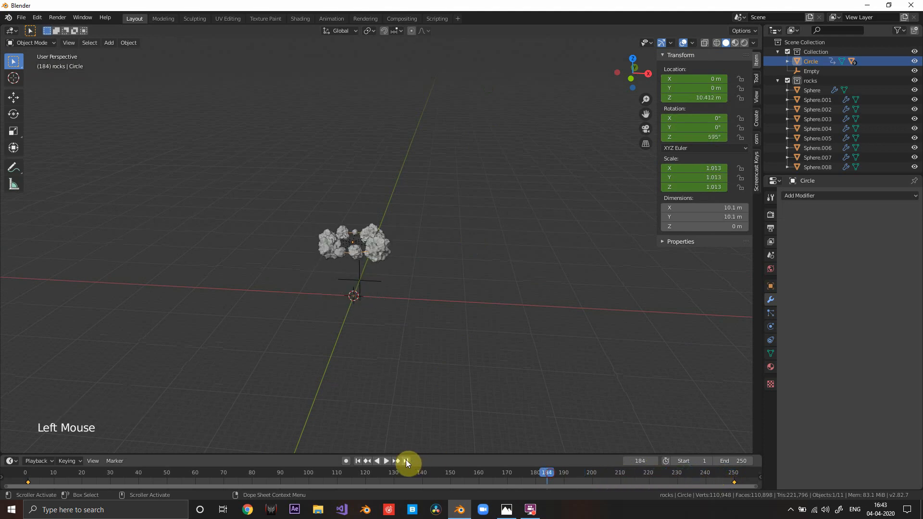
pyautogui.click(362, 460)
pyautogui.scroll(-4, 388, 341)
pyautogui.keyDown('shift'); pyautogui.moveTo(409, 302); pyautogui.dragTo(404, 348, button='middle'); pyautogui.keyUp('shift')
pyautogui.scroll(2, 414, 328)
pyautogui.keyDown('shift'); pyautogui.scroll(1, 425, 309); pyautogui.keyUp('shift')
pyautogui.click(379, 460)
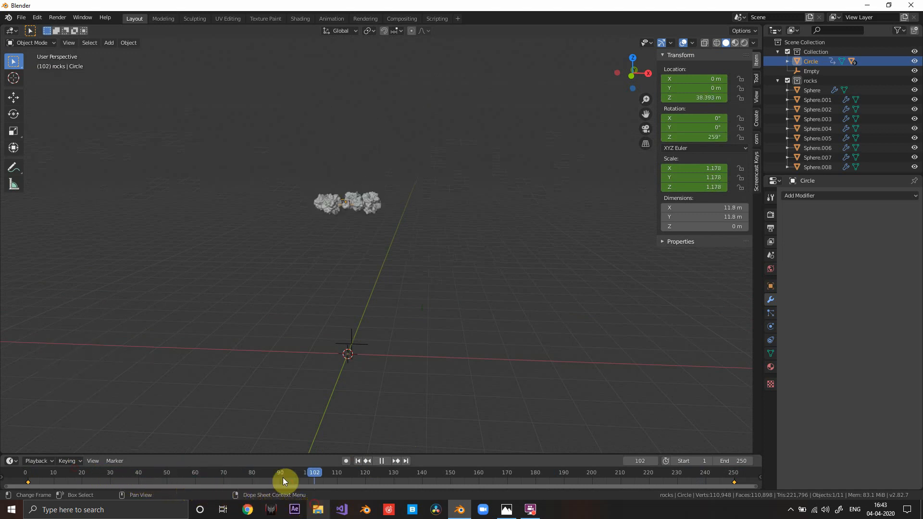
pyautogui.click(358, 461)
pyautogui.scroll(4, 342, 400)
pyautogui.scroll(-4, 342, 400)
pyautogui.moveTo(441, 309); pyautogui.dragTo(338, 384, button='middle')
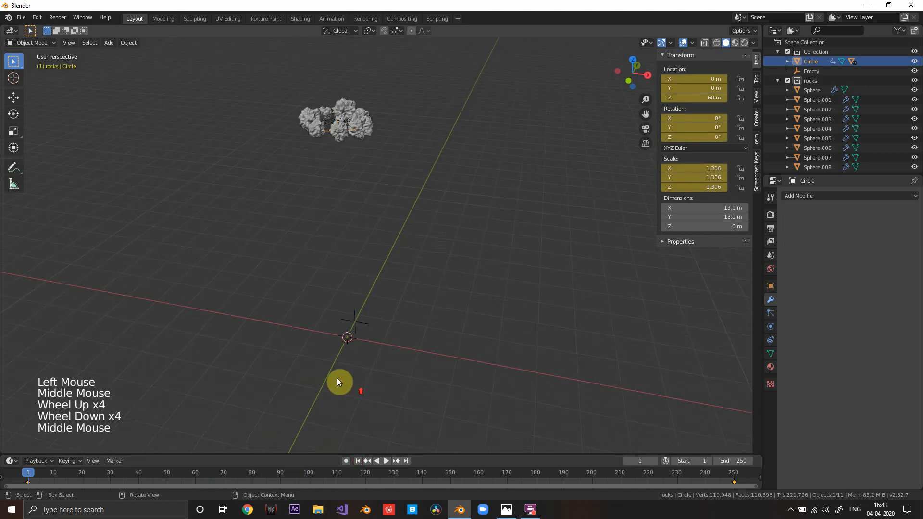
# Step: Select the empty near the world origin and scale it up uniformly to 10.918
pyautogui.click(362, 328)
pyautogui.press('s')
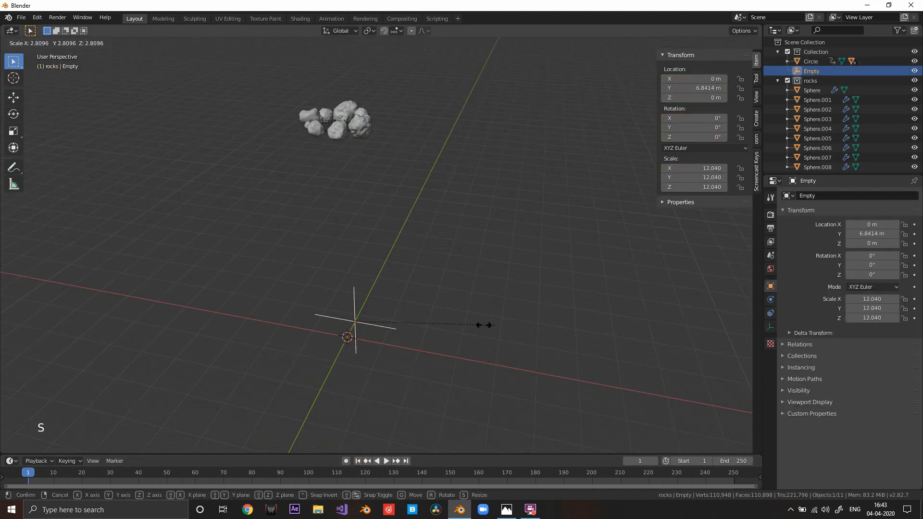
pyautogui.click(483, 325)
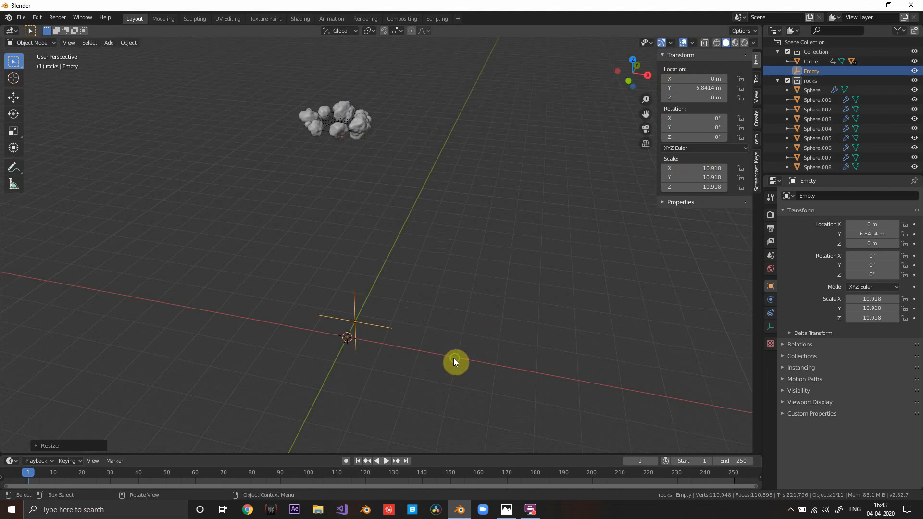
# Step: Try to select the guide circle between the rocks
pyautogui.scroll(5, 435, 295)
pyautogui.moveTo(454, 358); pyautogui.dragTo(386, 253, button='middle')
pyautogui.scroll(-4, 348, 241)
pyautogui.scroll(1, 325, 163)
pyautogui.click(332, 156)
pyautogui.click(351, 164)
pyautogui.scroll(3, 386, 253)
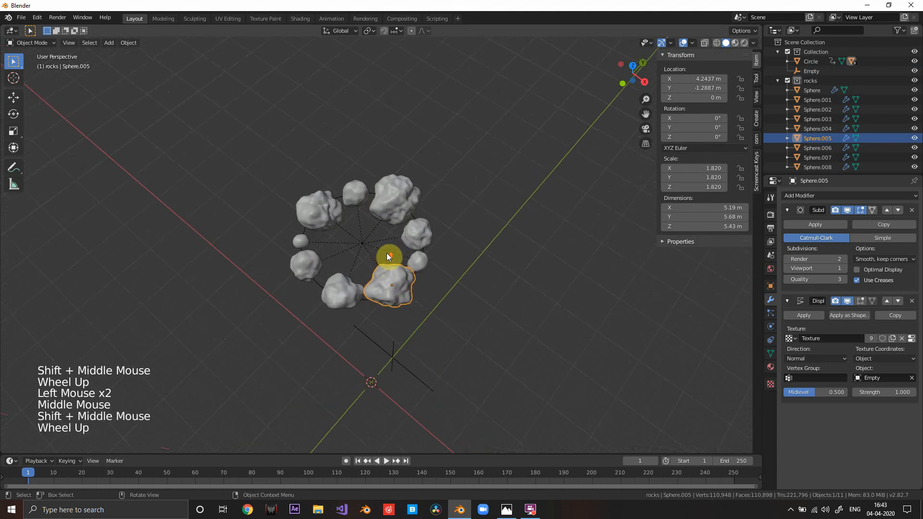
pyautogui.scroll(1, 788, 101)
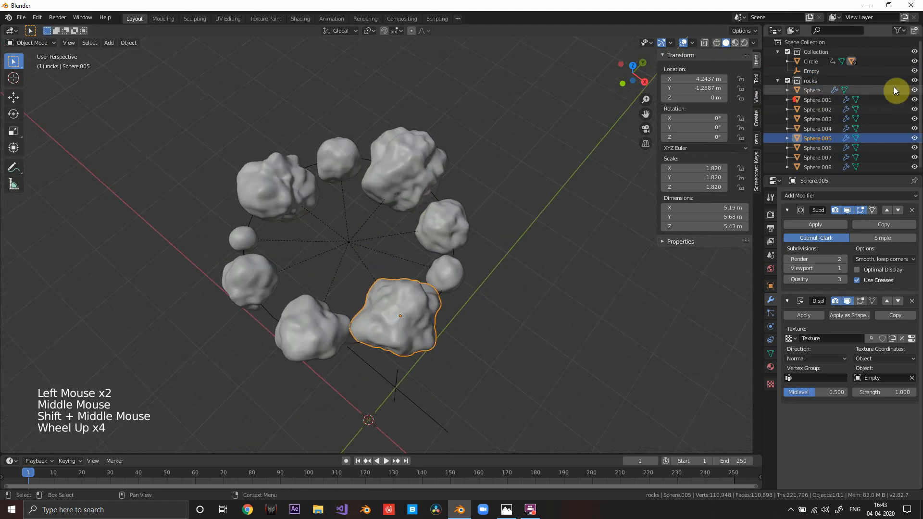
# Step: Show the selectability toggles, make the rock spheres Sphere through Sphere.008 unselectable, and collapse the rocks collection
pyautogui.click(899, 30)
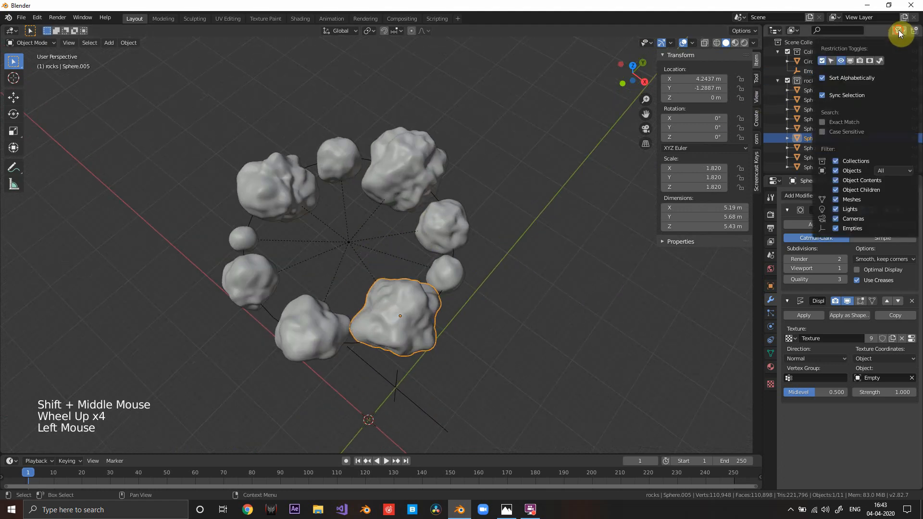
pyautogui.click(833, 60)
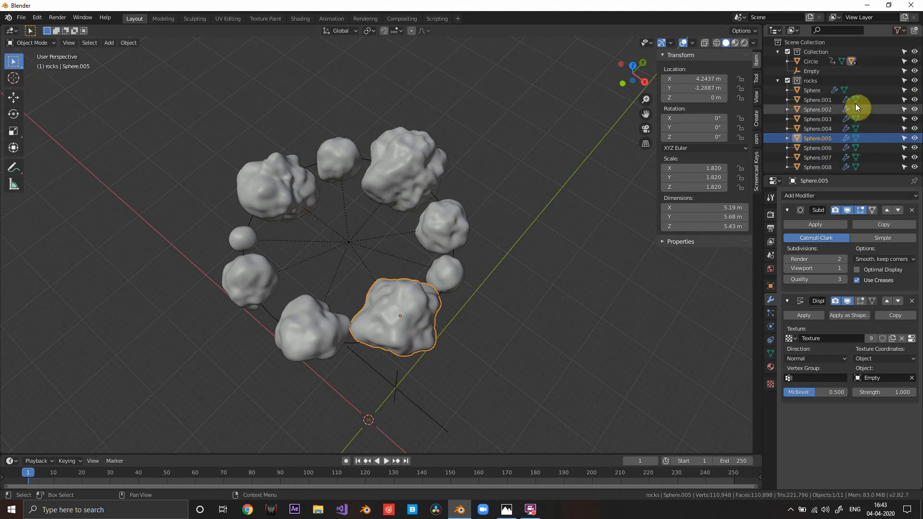
pyautogui.click(904, 90)
pyautogui.click(904, 99)
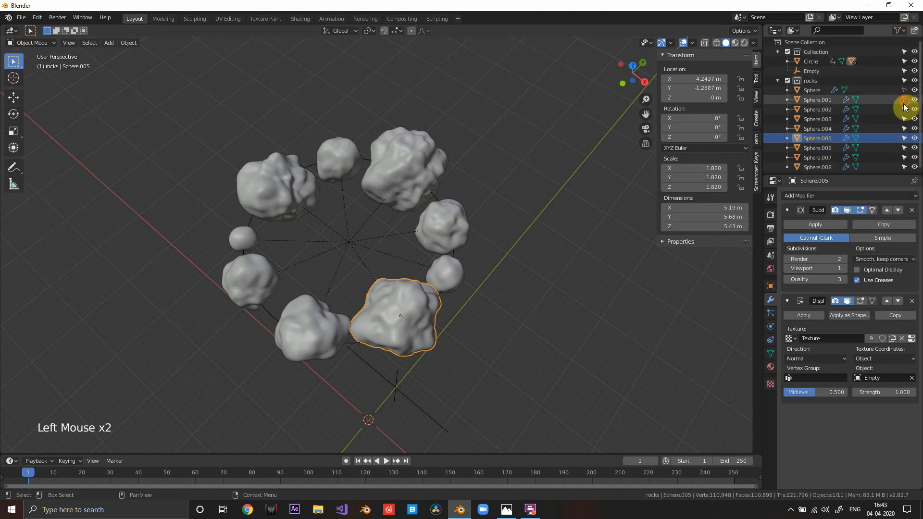
pyautogui.click(904, 109)
pyautogui.click(904, 119)
pyautogui.click(904, 129)
pyautogui.scroll(-1, 901, 129)
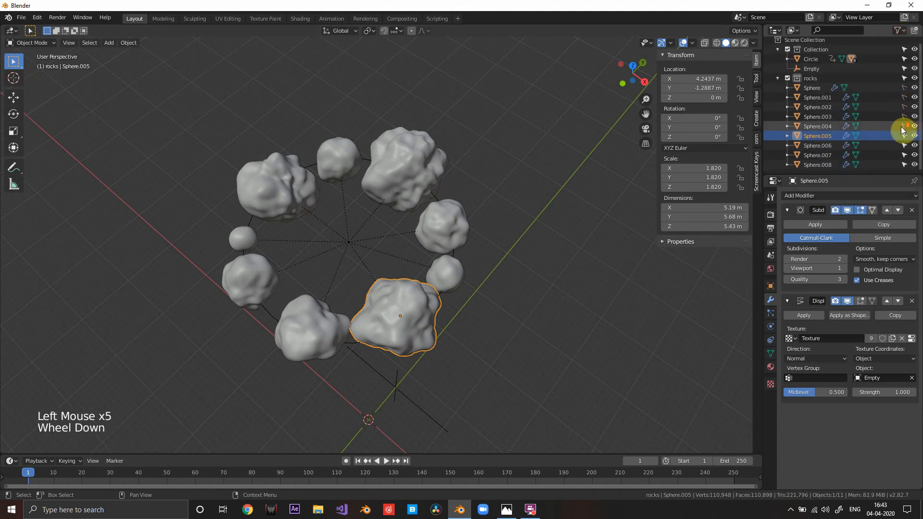
pyautogui.scroll(-3, 902, 134)
pyautogui.click(904, 135)
pyautogui.click(904, 145)
pyautogui.click(904, 155)
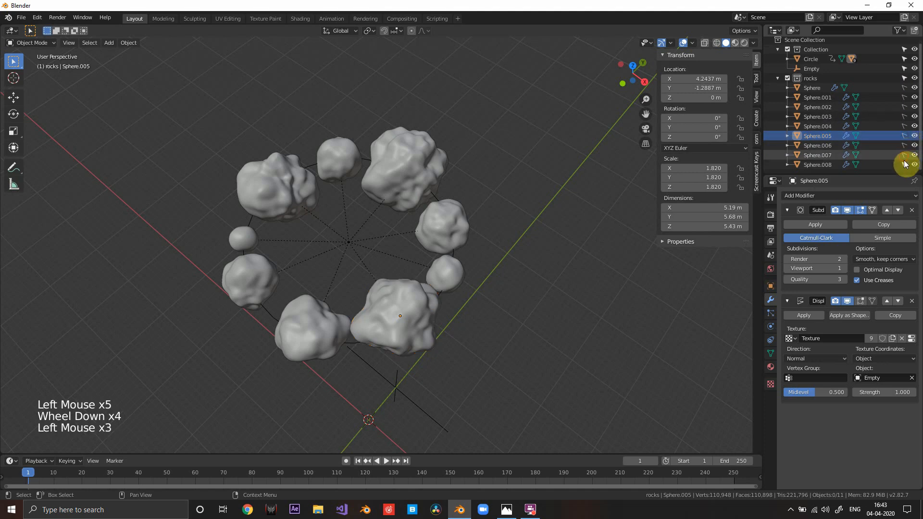
pyautogui.click(904, 164)
pyautogui.click(776, 78)
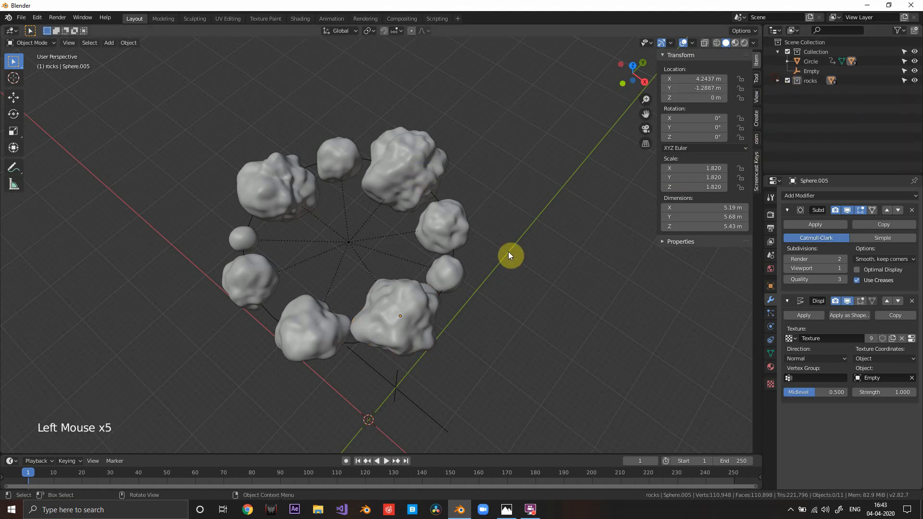
# Step: Select the guide circle in the viewport through the unselectable rocks
pyautogui.scroll(3, 425, 254)
pyautogui.scroll(-6, 436, 224)
pyautogui.scroll(1, 422, 220)
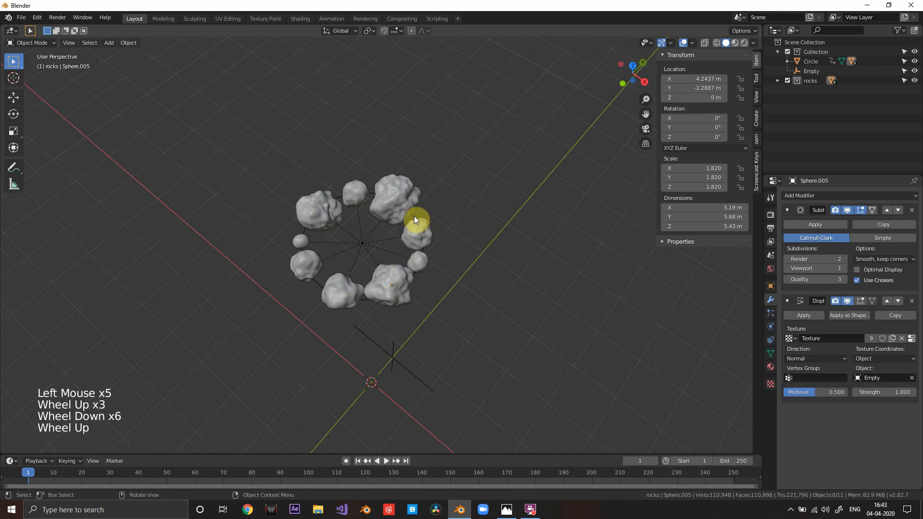
pyautogui.click(365, 230)
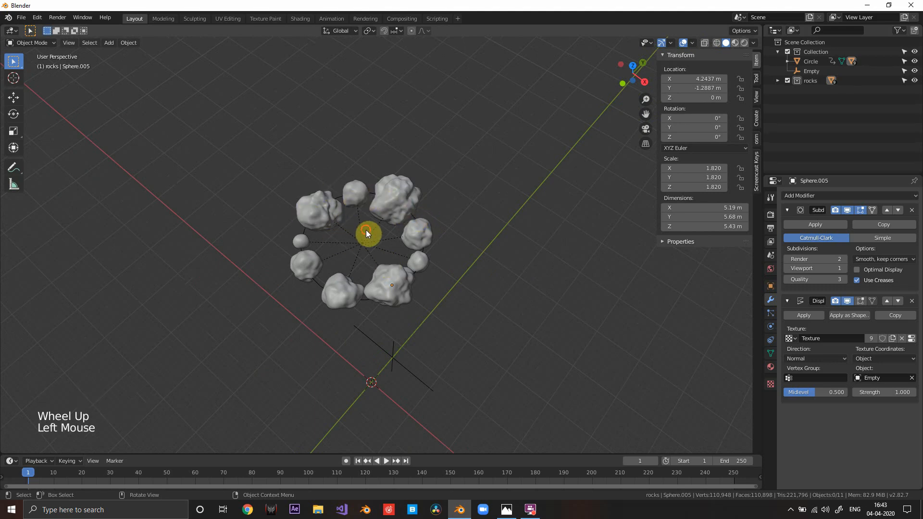
pyautogui.click(384, 199)
pyautogui.moveTo(463, 231); pyautogui.dragTo(445, 235, button='middle')
pyautogui.scroll(2, 433, 183)
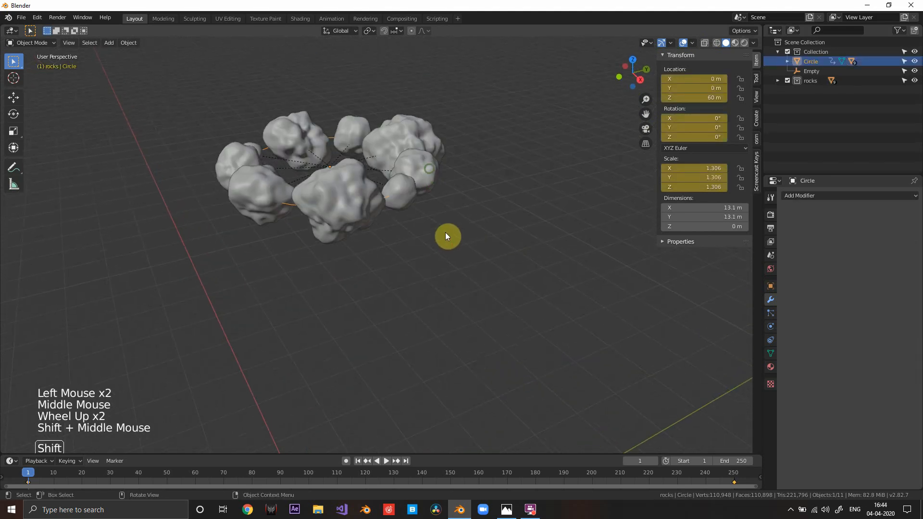
# Step: Scrub through the early frames to check the rocks' motion with the guide circle, and return to frame 1
pyautogui.scroll(-1, 442, 183)
pyautogui.scroll(-3, 475, 207)
pyautogui.scroll(1, 488, 179)
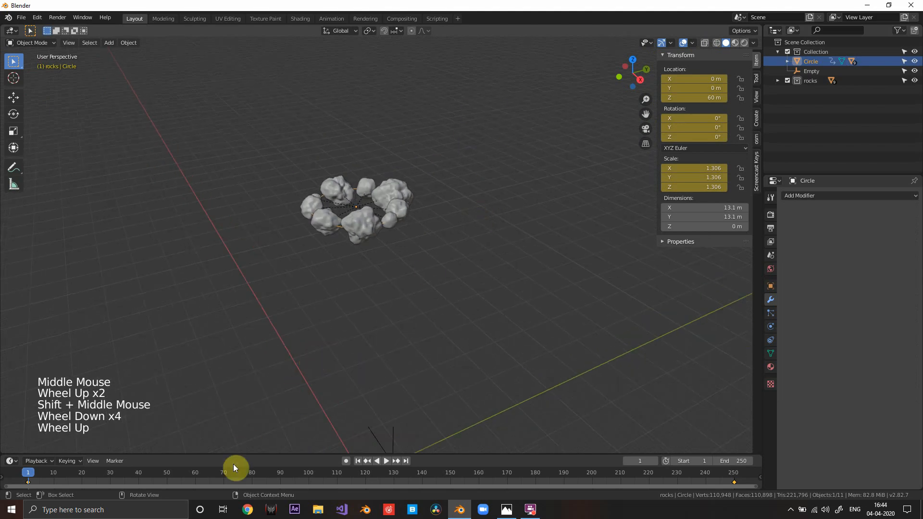
pyautogui.moveTo(238, 470); pyautogui.dragTo(288, 474)
pyautogui.moveTo(310, 473); pyautogui.dragTo(228, 474)
pyautogui.click(358, 461)
pyautogui.scroll(-3, 413, 374)
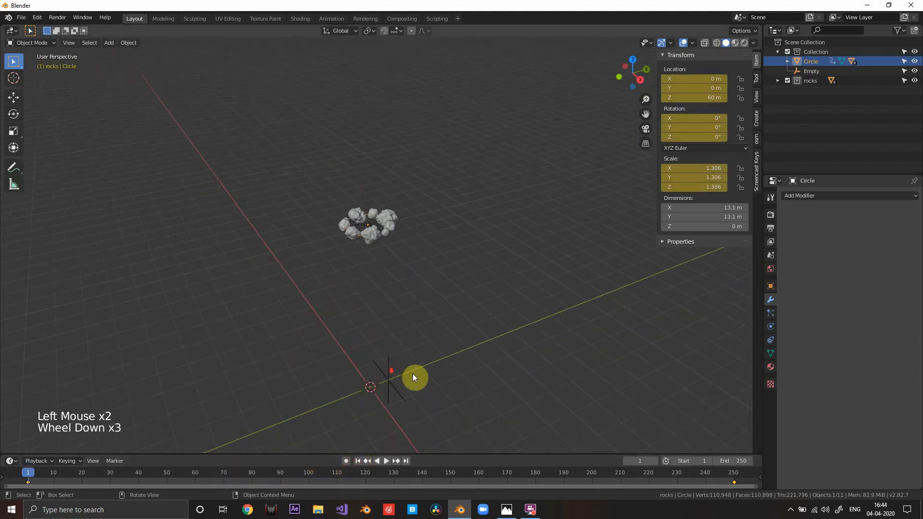
pyautogui.moveTo(412, 373); pyautogui.dragTo(384, 327, button='middle')
pyautogui.moveTo(385, 328); pyautogui.dragTo(403, 370, button='middle')
pyautogui.keyDown('shift'); pyautogui.scroll(1, 405, 328); pyautogui.keyUp('shift')
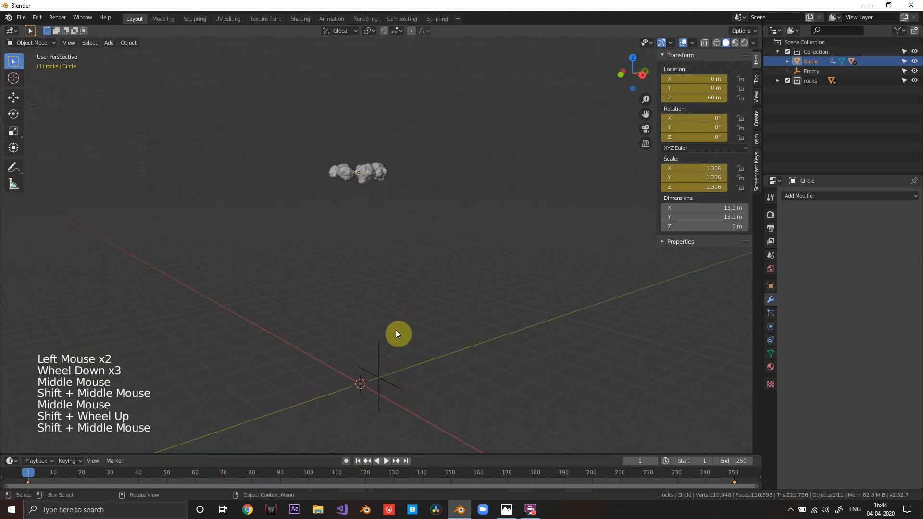
# Step: Add a new particle system to the guide circle
pyautogui.press('KP_1')
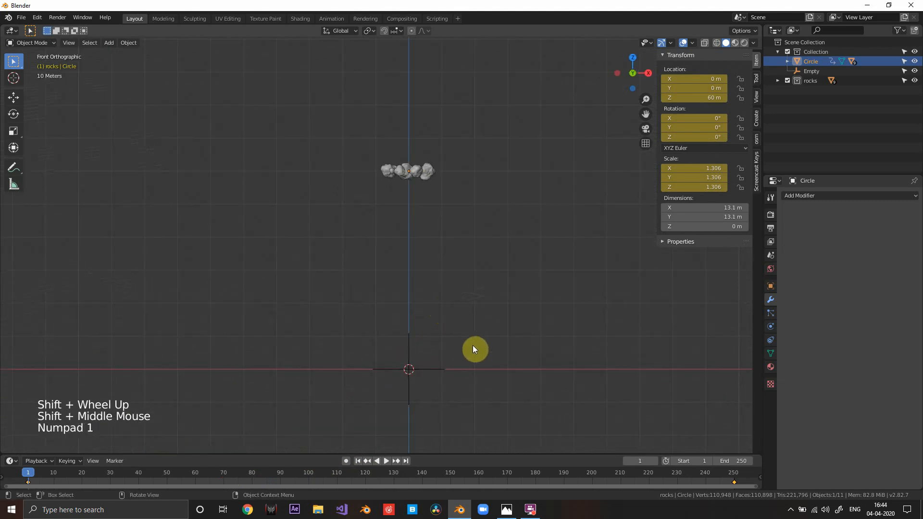
pyautogui.keyDown('shift'); pyautogui.moveTo(473, 347); pyautogui.dragTo(434, 327, button='middle'); pyautogui.keyUp('shift')
pyautogui.scroll(1, 450, 323)
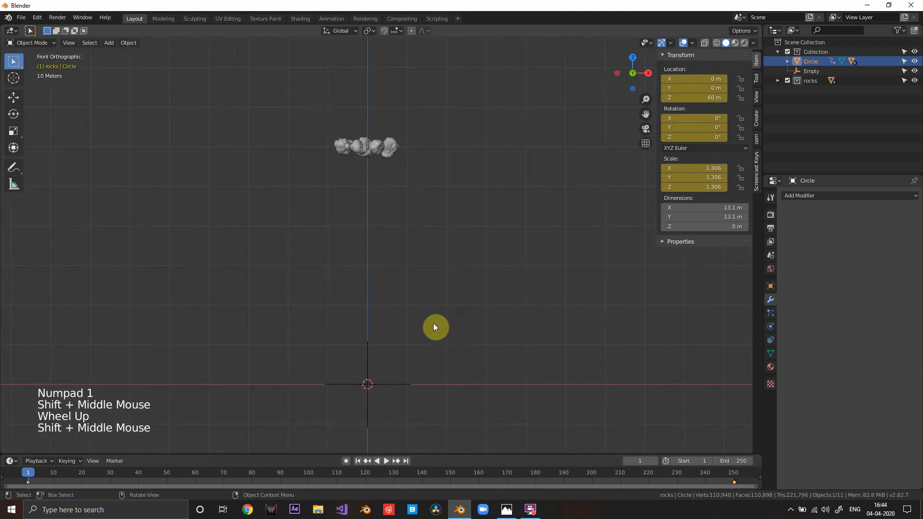
pyautogui.click(770, 313)
pyautogui.keyDown('shift'); pyautogui.moveTo(462, 220); pyautogui.dragTo(459, 227, button='middle'); pyautogui.keyUp('shift')
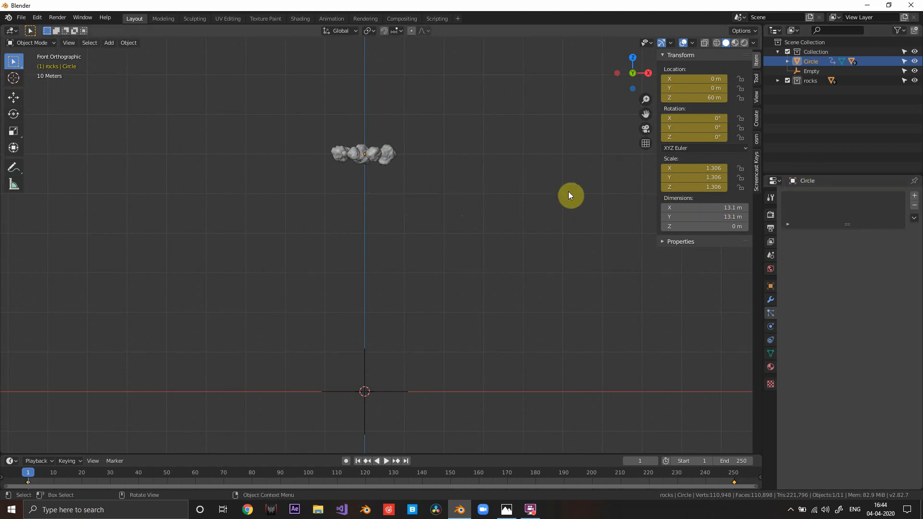
pyautogui.moveTo(562, 193); pyautogui.dragTo(402, 346, button='middle')
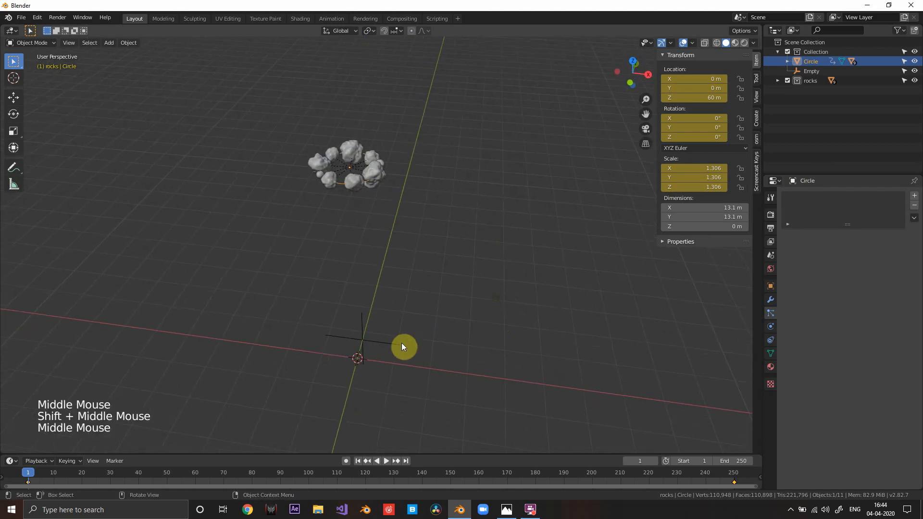
pyautogui.hotkey('shift', 'a')
pyautogui.click(914, 196)
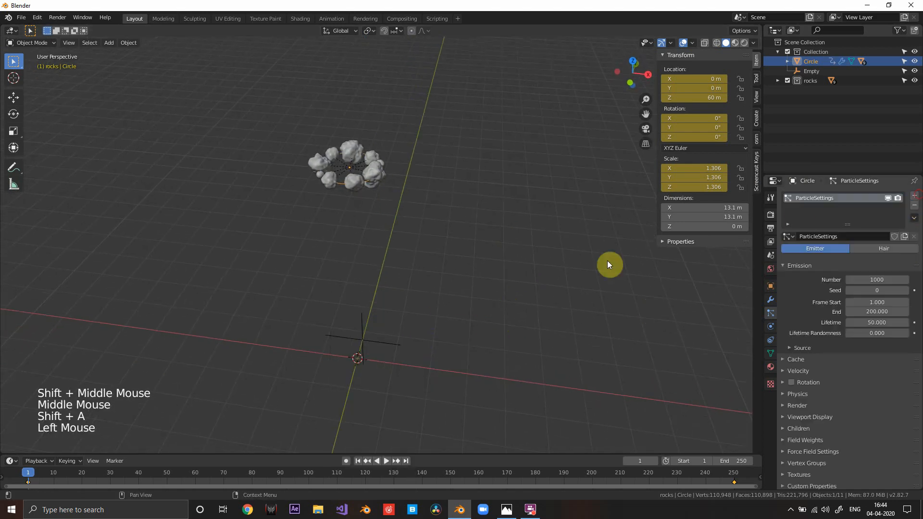
pyautogui.keyDown('shift'); pyautogui.moveTo(358, 219); pyautogui.dragTo(363, 227, button='middle'); pyautogui.keyUp('shift')
pyautogui.scroll(6, 367, 301)
pyautogui.keyDown('shift'); pyautogui.moveTo(367, 301); pyautogui.dragTo(406, 288, button='middle'); pyautogui.keyUp('shift')
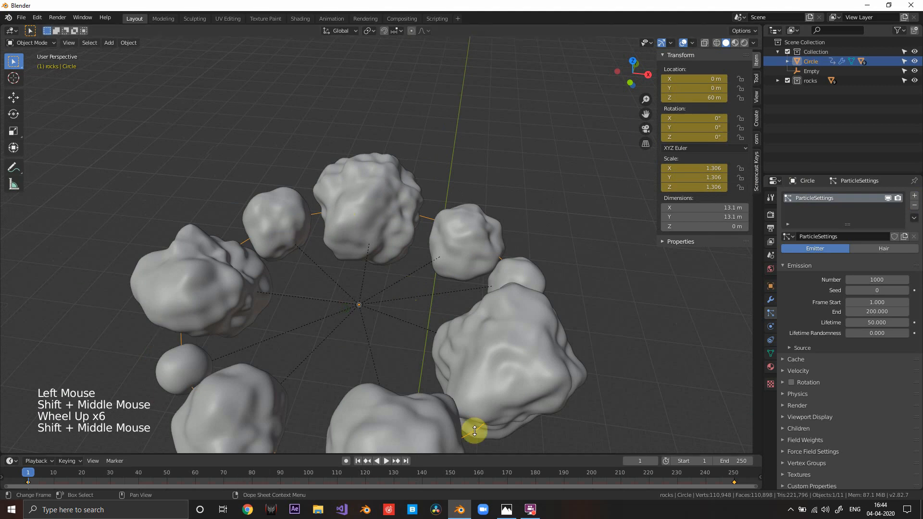
pyautogui.scroll(-2, 485, 385)
pyautogui.keyDown('shift'); pyautogui.moveTo(495, 355); pyautogui.dragTo(630, 302, button='middle'); pyautogui.keyUp('shift')
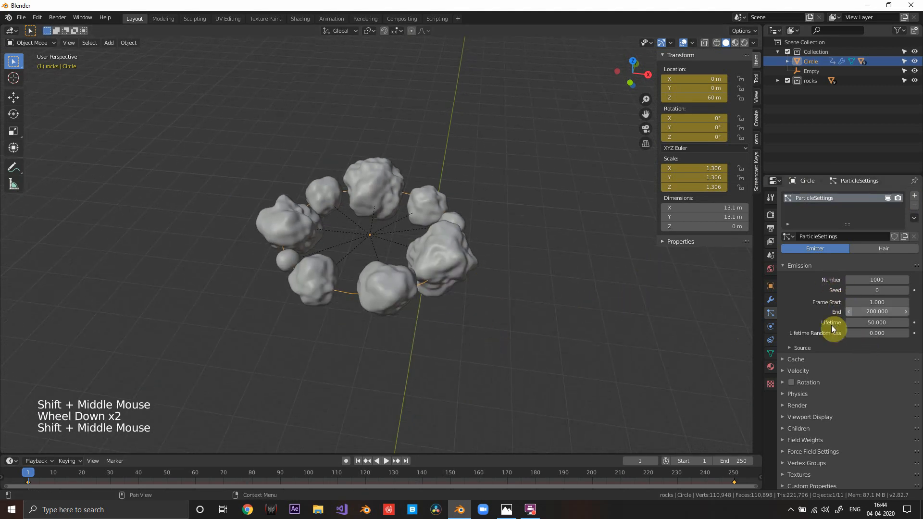
# Step: Set the circle's particle system to emit from Verts in the emission source settings
pyautogui.click(802, 348)
pyautogui.click(872, 362)
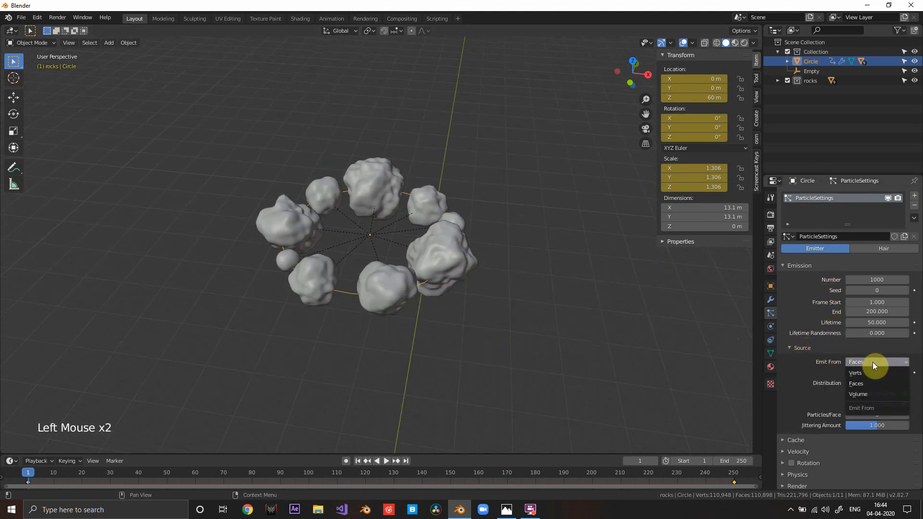
pyautogui.click(869, 372)
# Step: Play the animation to check how particles leave the falling rock circle, and return to frame 1
pyautogui.scroll(-2, 541, 327)
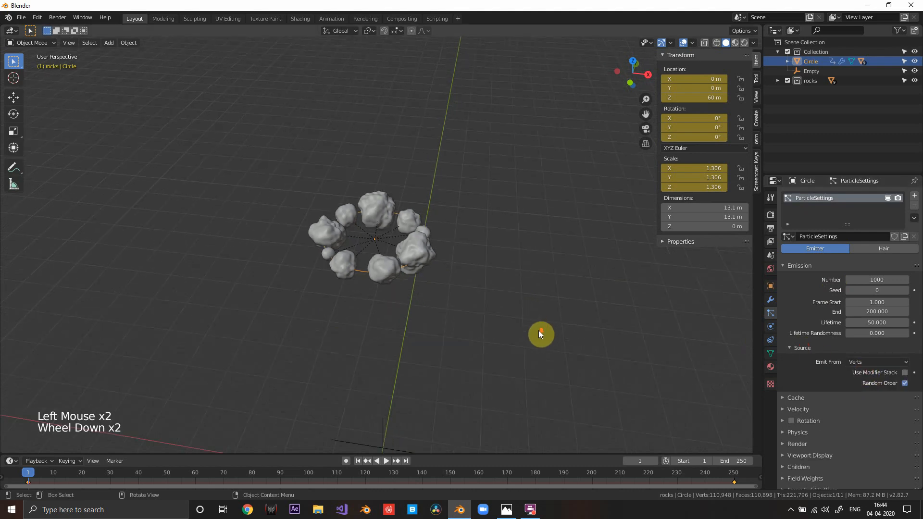
pyautogui.scroll(1, 537, 332)
pyautogui.press('space')
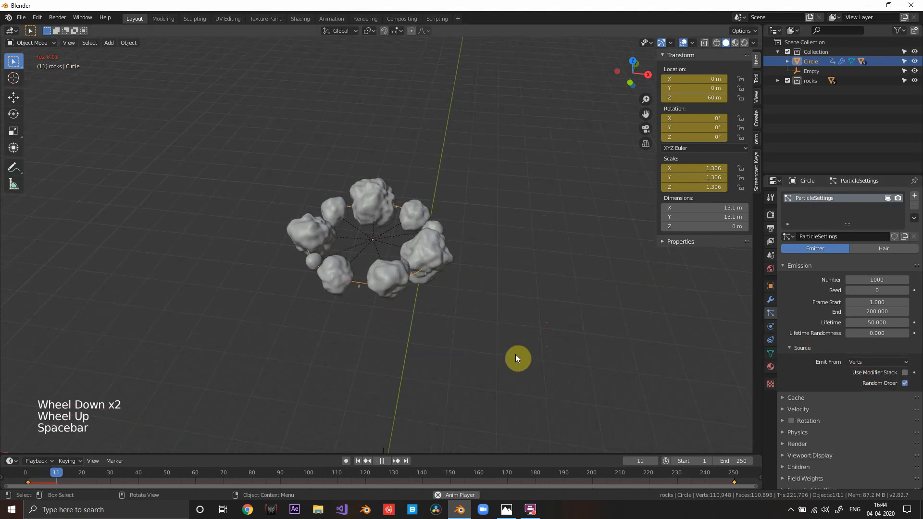
pyautogui.moveTo(520, 354); pyautogui.dragTo(512, 333, button='middle')
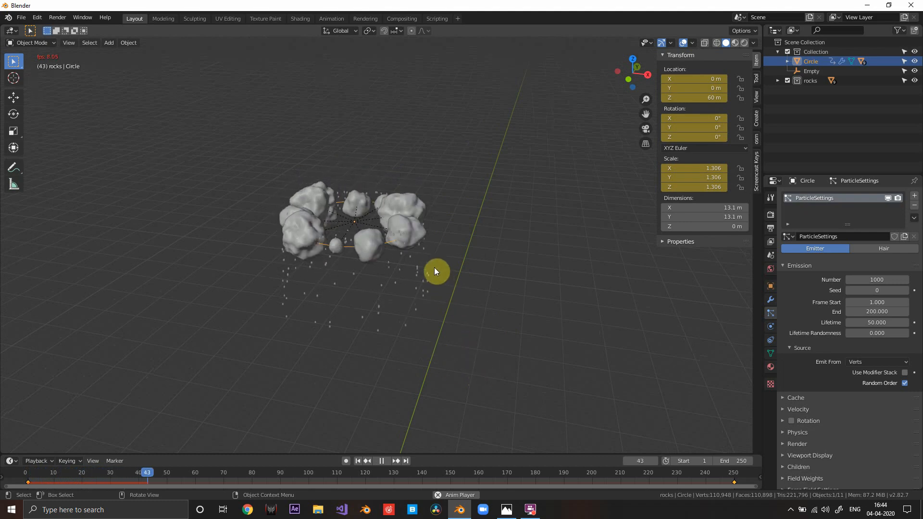
pyautogui.press('space')
pyautogui.click(418, 245)
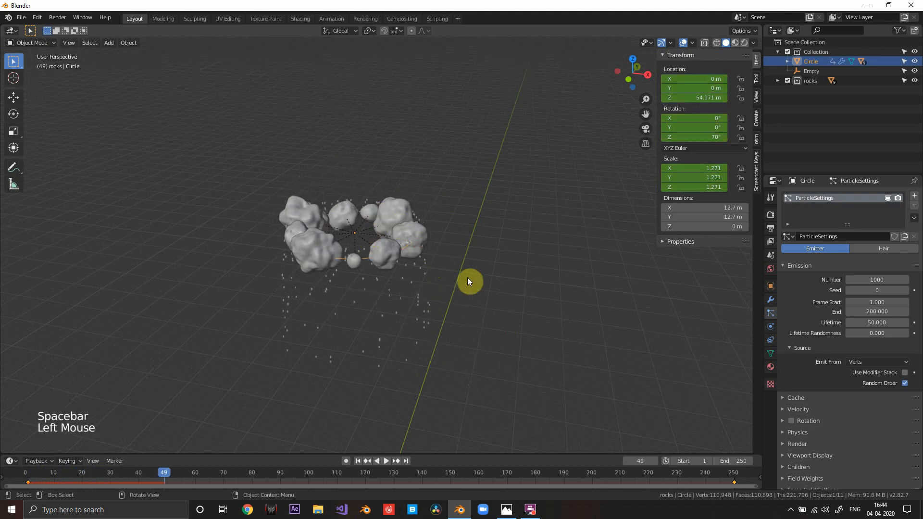
pyautogui.moveTo(467, 278)
pyautogui.keyDown('shift'); pyautogui.mouseDown(button='middle')
pyautogui.moveTo(480, 301)
pyautogui.moveTo(460, 279)
pyautogui.mouseUp(button='middle'); pyautogui.keyUp('shift')
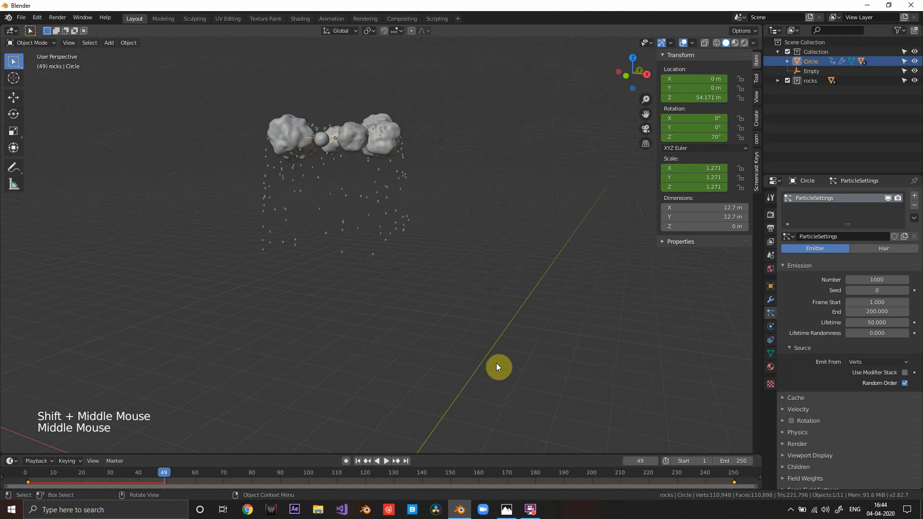
pyautogui.scroll(-3, 449, 257)
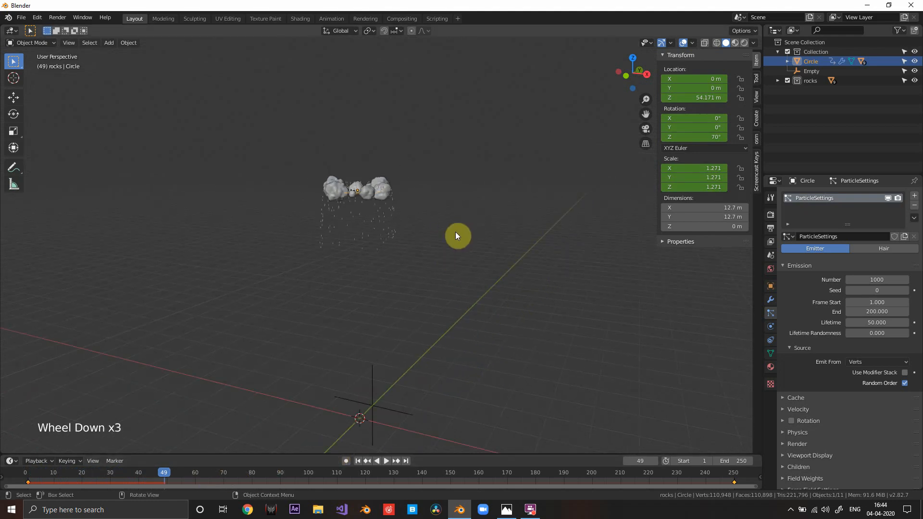
pyautogui.click(158, 471)
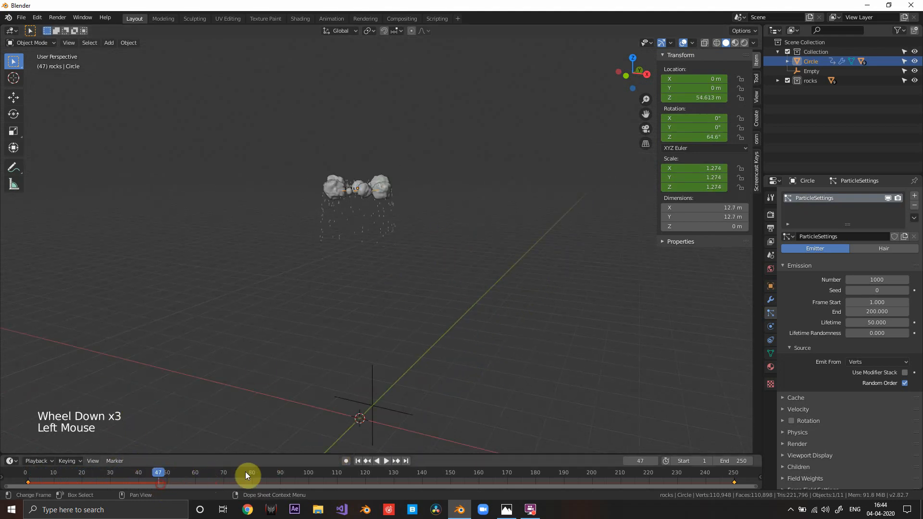
pyautogui.click(358, 460)
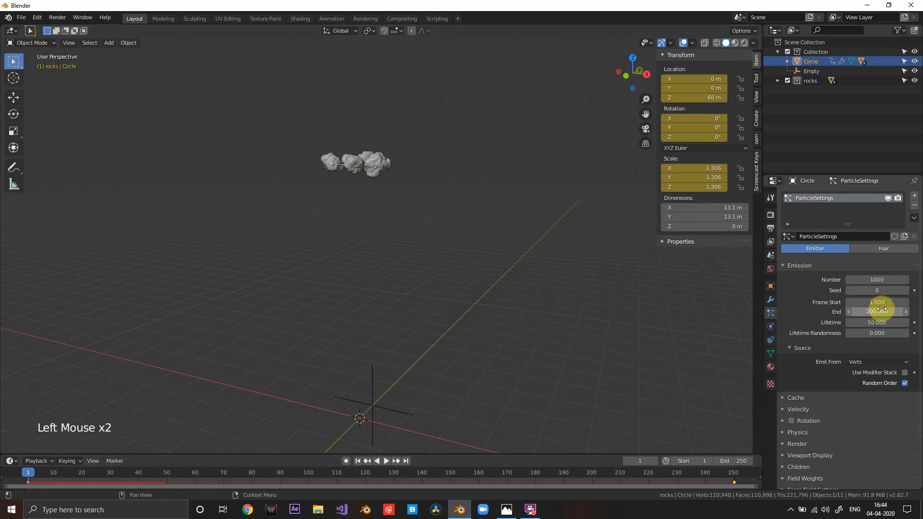
# Step: Set the Gravity field weight of the particle system to 0
pyautogui.scroll(-5, 807, 408)
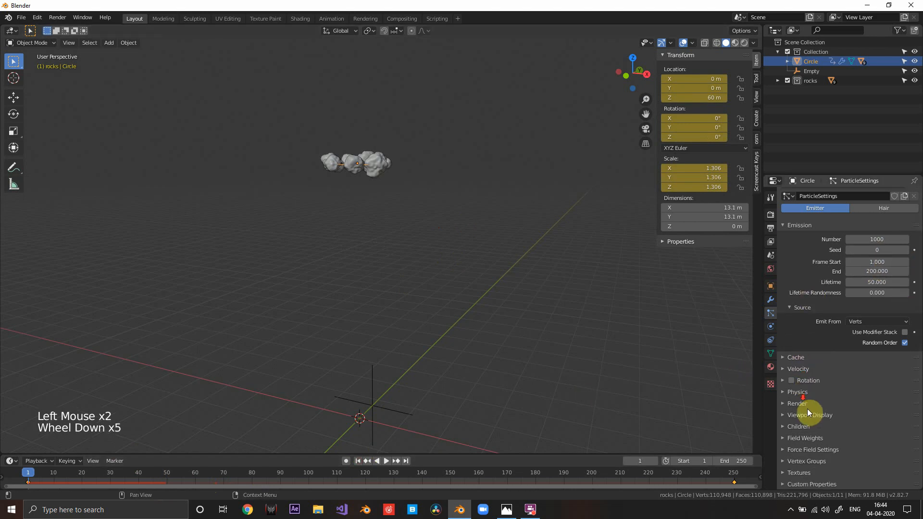
pyautogui.click(812, 438)
pyautogui.scroll(-5, 846, 432)
pyautogui.moveTo(901, 371); pyautogui.dragTo(838, 370)
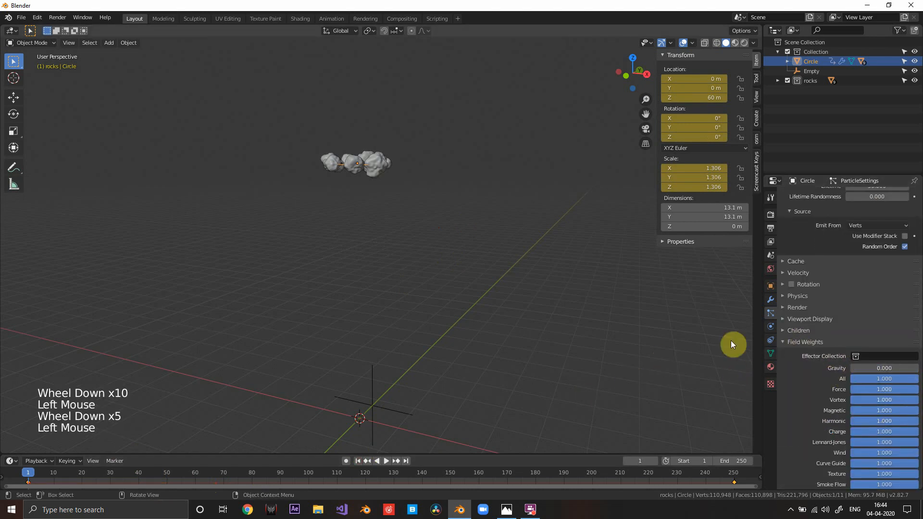
pyautogui.click(823, 343)
# Step: Play the animation to check the particle trail without gravity, and return to frame 1
pyautogui.press('space')
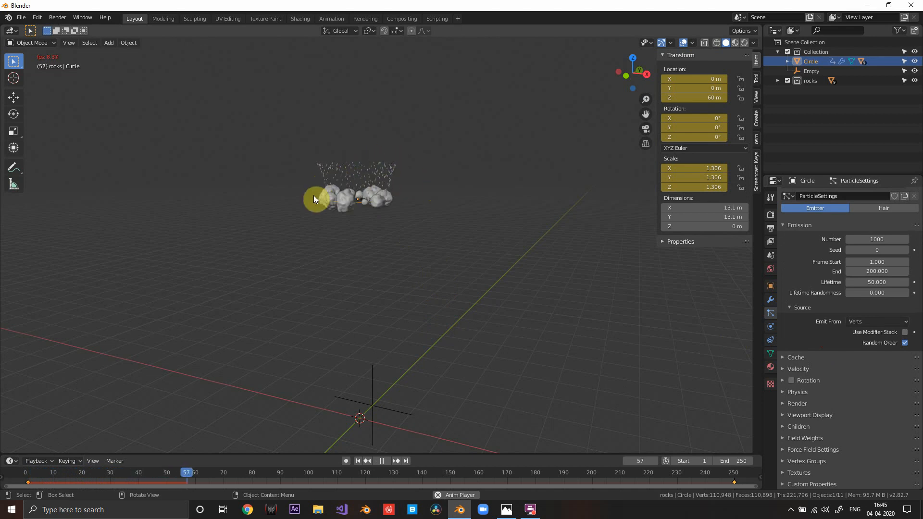
pyautogui.press('space')
pyautogui.click(358, 461)
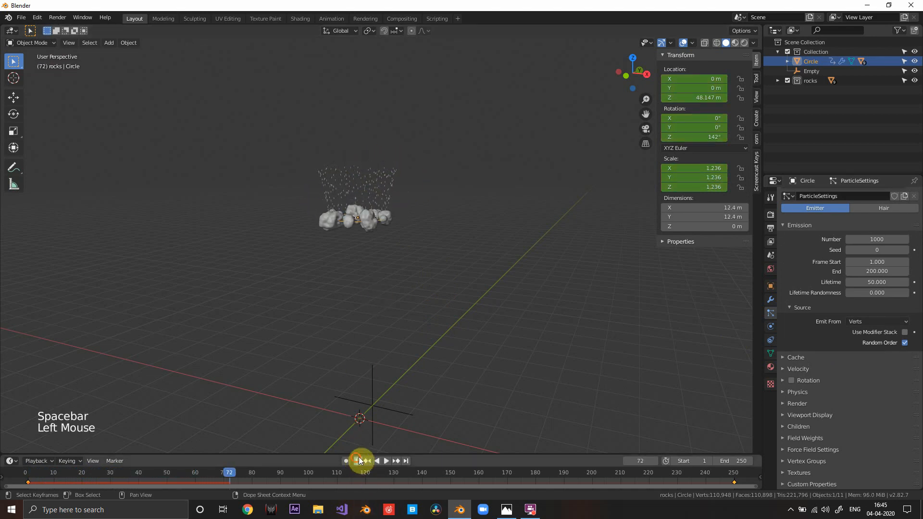
# Step: Set the particle Lifetime to 250 frames
pyautogui.moveTo(380, 408); pyautogui.dragTo(501, 276, button='middle')
pyautogui.keyDown('shift'); pyautogui.scroll(1, 434, 306); pyautogui.keyUp('shift')
pyautogui.scroll(3, 387, 274)
pyautogui.keyDown('shift'); pyautogui.moveTo(387, 274); pyautogui.dragTo(429, 270, button='middle'); pyautogui.keyUp('shift')
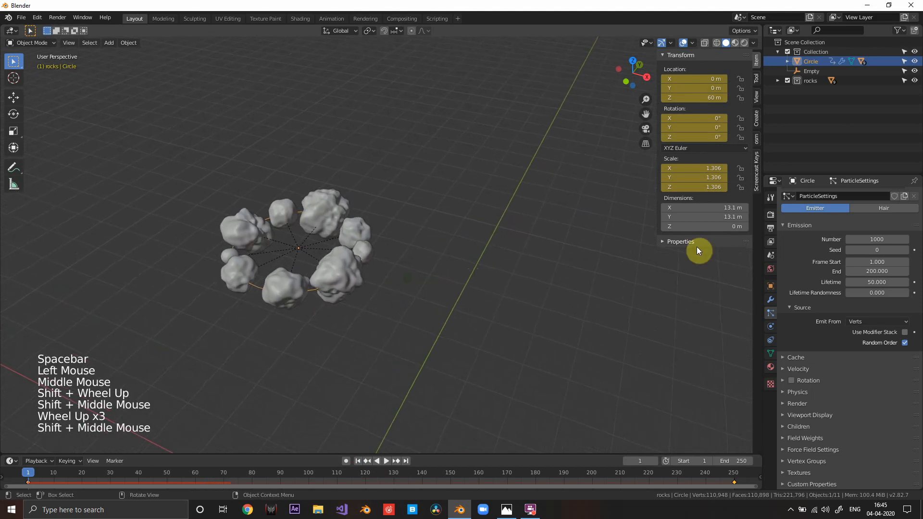
pyautogui.click(877, 282)
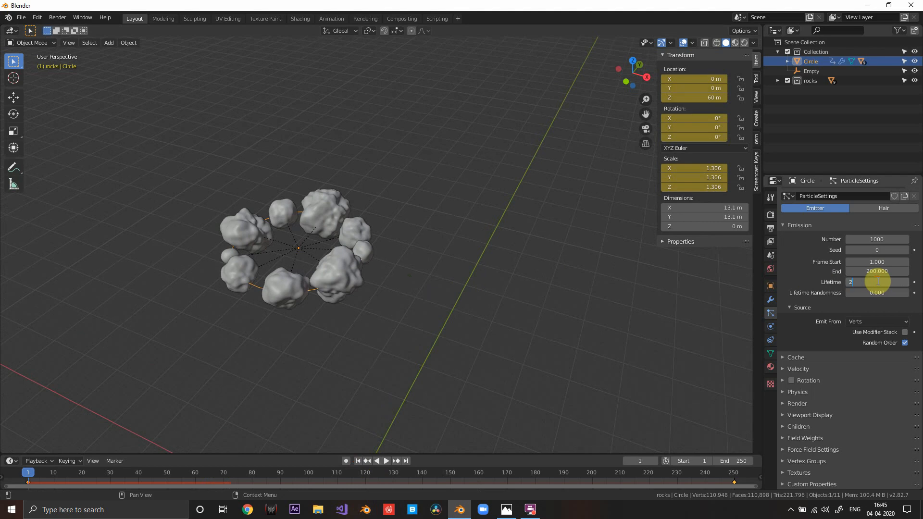
pyautogui.write('250')
pyautogui.press('Return')
# Step: Play the opening frames to check the particle trail with the longer lifetime, and return to frame 1
pyautogui.scroll(-4, 490, 334)
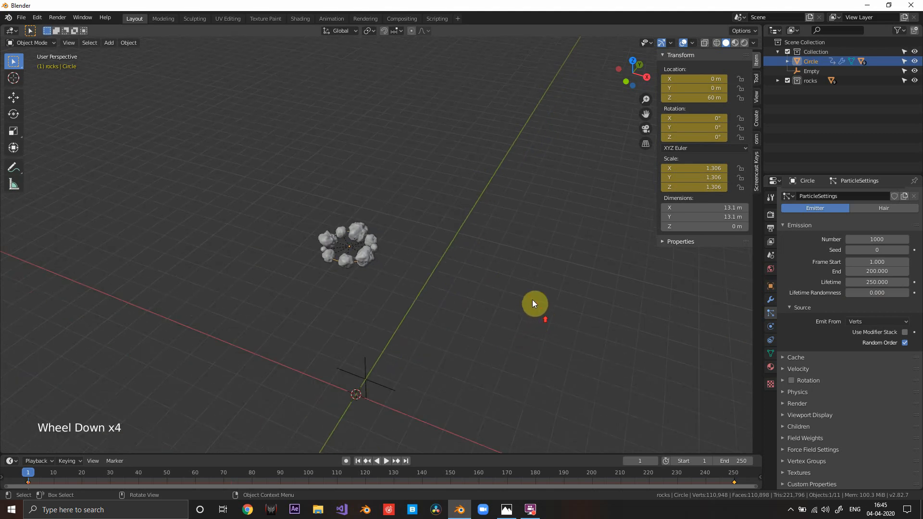
pyautogui.moveTo(533, 303); pyautogui.dragTo(452, 291, button='middle')
pyautogui.press('space')
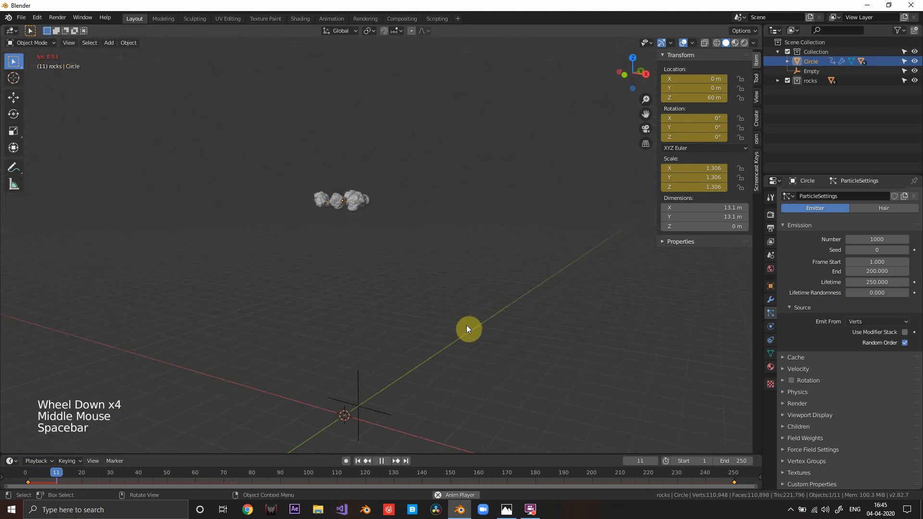
pyautogui.press('space')
pyautogui.press('space')
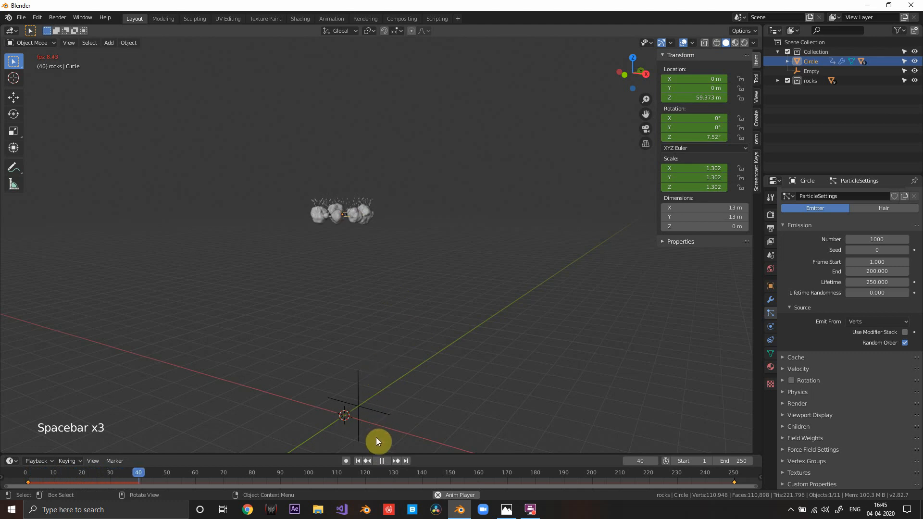
pyautogui.press('space')
pyautogui.click(358, 461)
# Step: Set the particle Number to 300 in the emission settings
pyautogui.keyDown('shift'); pyautogui.moveTo(433, 224); pyautogui.dragTo(442, 240, button='middle'); pyautogui.keyUp('shift')
pyautogui.scroll(1, 442, 240)
pyautogui.moveTo(442, 240); pyautogui.dragTo(455, 261, button='middle')
pyautogui.scroll(3, 846, 308)
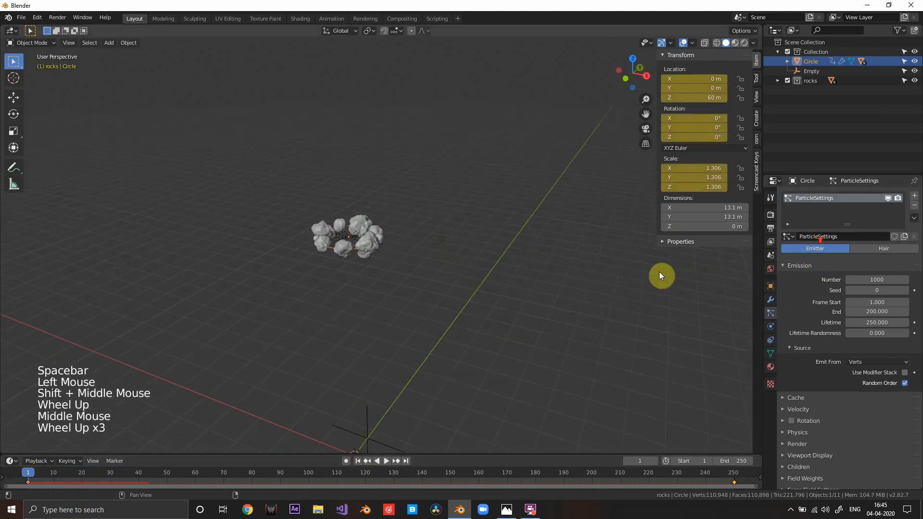
pyautogui.scroll(-1, 407, 268)
pyautogui.scroll(4, 408, 268)
pyautogui.scroll(1, 407, 268)
pyautogui.scroll(-4, 344, 245)
pyautogui.keyDown('shift'); pyautogui.moveTo(344, 245); pyautogui.dragTo(464, 253, button='middle'); pyautogui.keyUp('shift')
pyautogui.scroll(2, 483, 251)
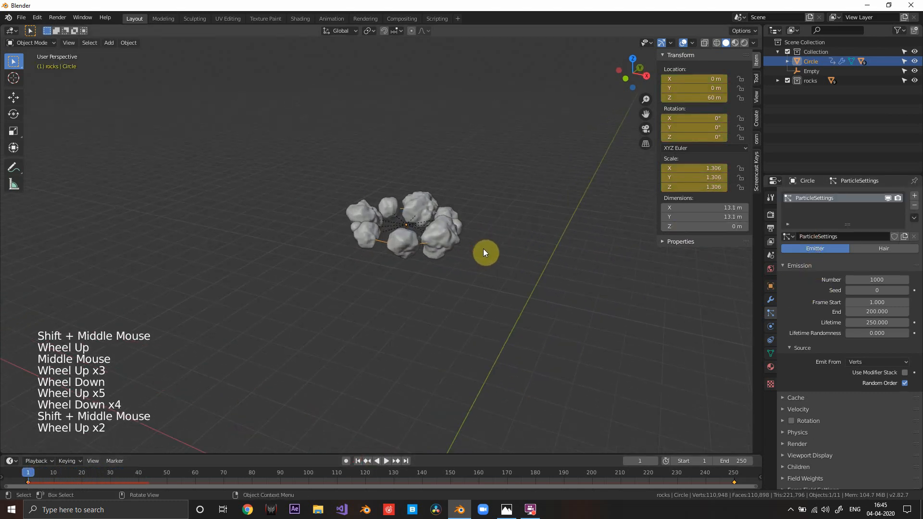
pyautogui.keyDown('shift'); pyautogui.moveTo(555, 165); pyautogui.dragTo(533, 175, button='middle'); pyautogui.keyUp('shift')
pyautogui.scroll(-1, 831, 295)
pyautogui.scroll(2, 839, 291)
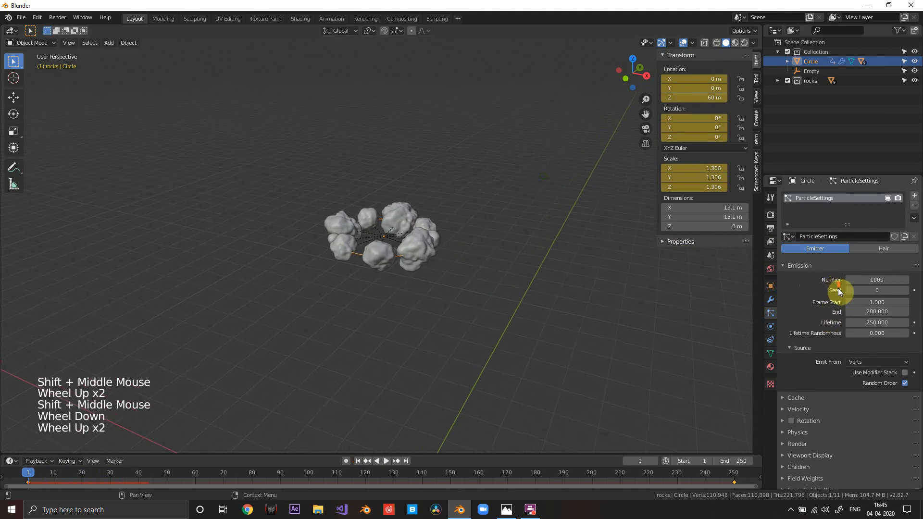
pyautogui.click(873, 279)
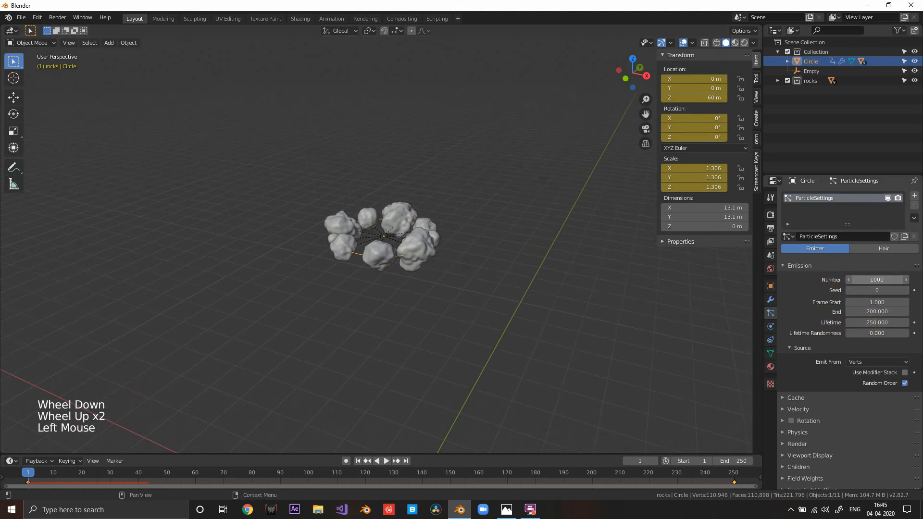
pyautogui.write('300')
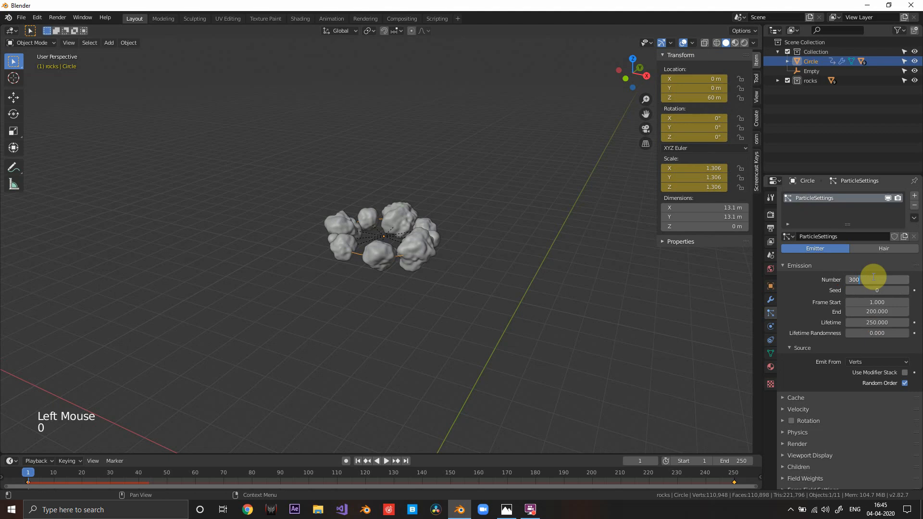
# Step: Scrub through the timeline to inspect the spacing of the reduced particle trail above the rocks, and return to frame 1
pyautogui.scroll(-2, 534, 340)
pyautogui.scroll(5, 532, 314)
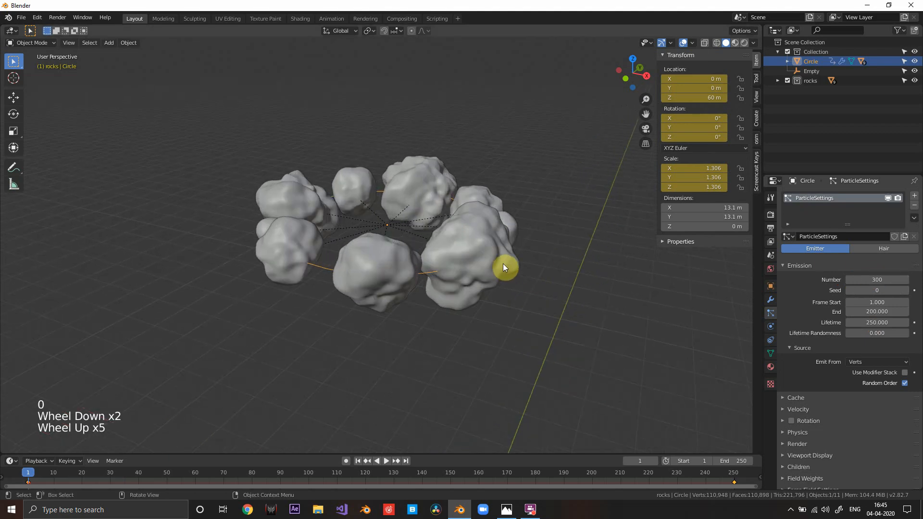
pyautogui.keyDown('shift'); pyautogui.moveTo(502, 263); pyautogui.dragTo(479, 279, button='middle'); pyautogui.keyUp('shift')
pyautogui.moveTo(48, 474); pyautogui.dragTo(253, 486)
pyautogui.scroll(-4, 374, 409)
pyautogui.moveTo(398, 380); pyautogui.dragTo(390, 163, button='middle')
pyautogui.scroll(2, 365, 151)
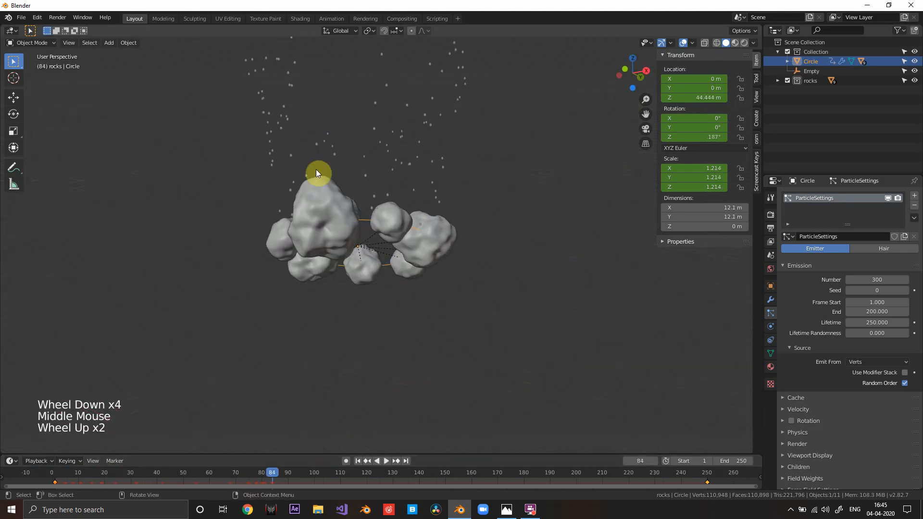
pyautogui.scroll(-2, 398, 144)
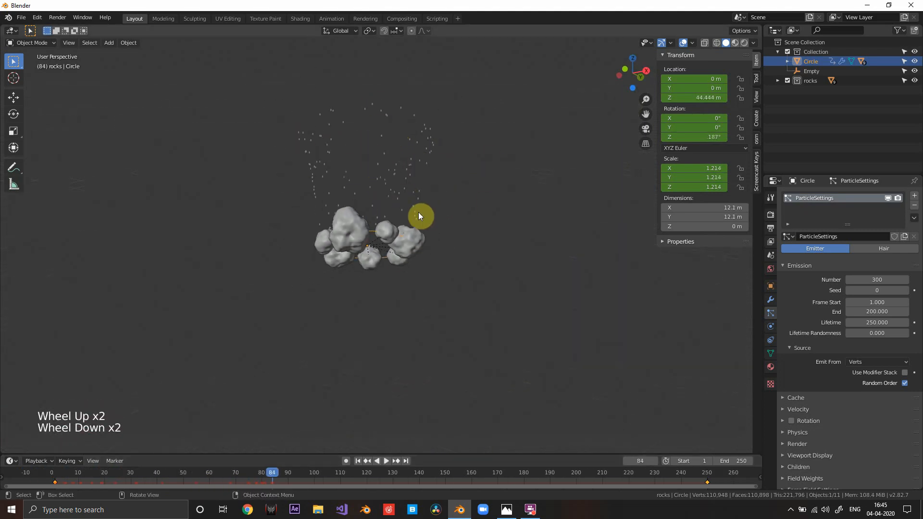
pyautogui.moveTo(280, 474); pyautogui.dragTo(358, 474)
pyautogui.click(357, 460)
pyautogui.scroll(-3, 456, 236)
pyautogui.moveTo(459, 241); pyautogui.dragTo(435, 243, button='middle')
pyautogui.keyDown('shift'); pyautogui.scroll(1, 470, 309); pyautogui.keyUp('shift')
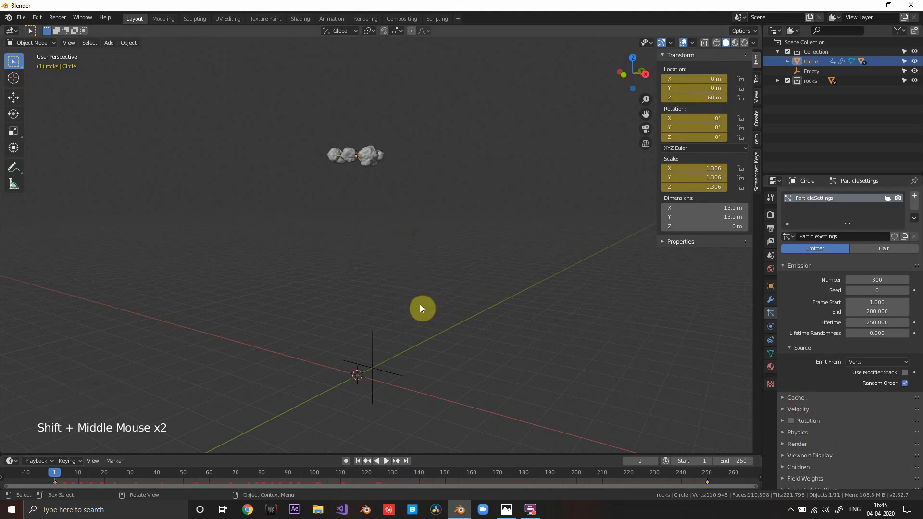
pyautogui.scroll(1, 563, 342)
pyautogui.moveTo(567, 307); pyautogui.dragTo(713, 333, button='middle')
pyautogui.scroll(3, 562, 340)
pyautogui.scroll(-4, 529, 333)
pyautogui.scroll(2, 523, 324)
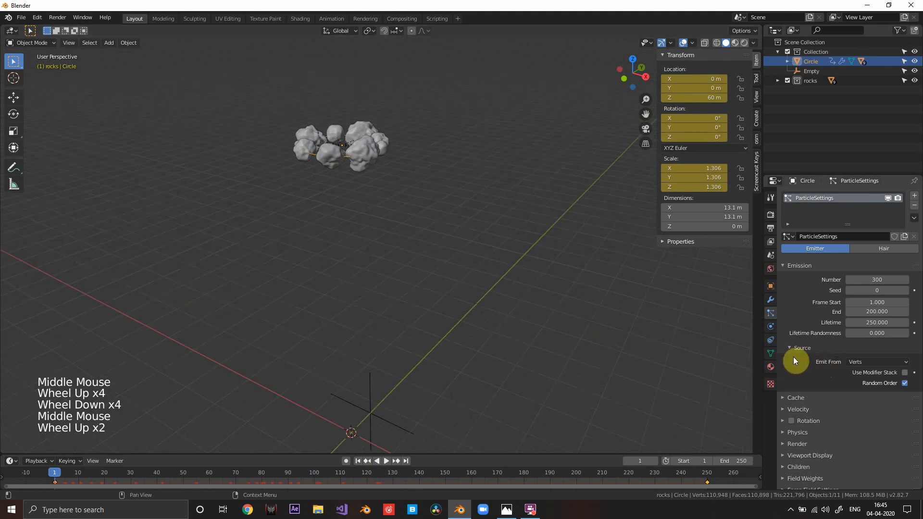
pyautogui.scroll(-1, 517, 317)
pyautogui.keyDown('shift'); pyautogui.moveTo(520, 320); pyautogui.dragTo(527, 316, button='middle'); pyautogui.keyUp('shift')
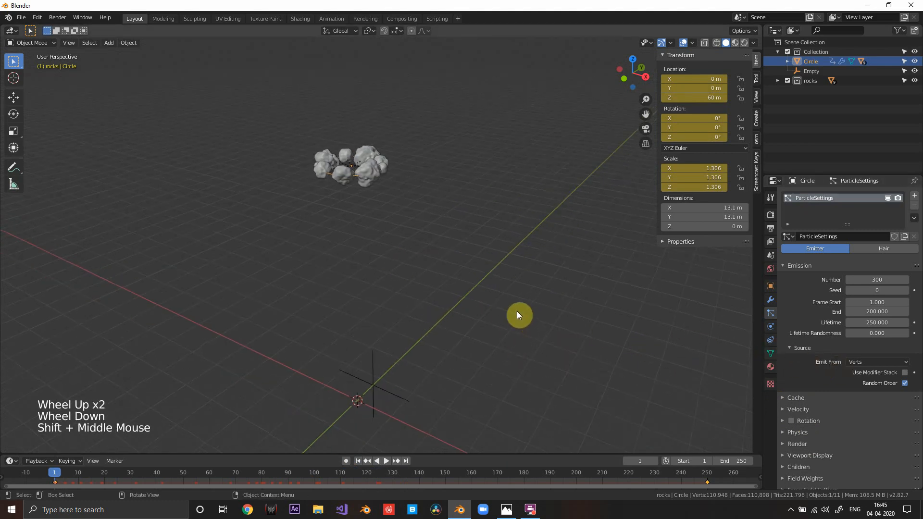
# Step: Add a Turbulence force field at the world origin, below the rock circle
pyautogui.press('KP_1')
pyautogui.scroll(-1, 495, 260)
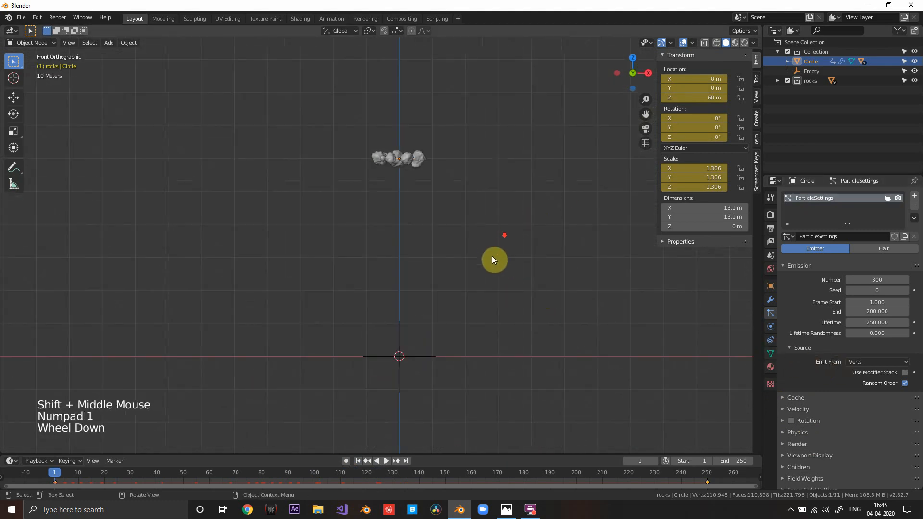
pyautogui.moveTo(494, 259); pyautogui.dragTo(405, 288, button='middle')
pyautogui.hotkey('shift', 'a')
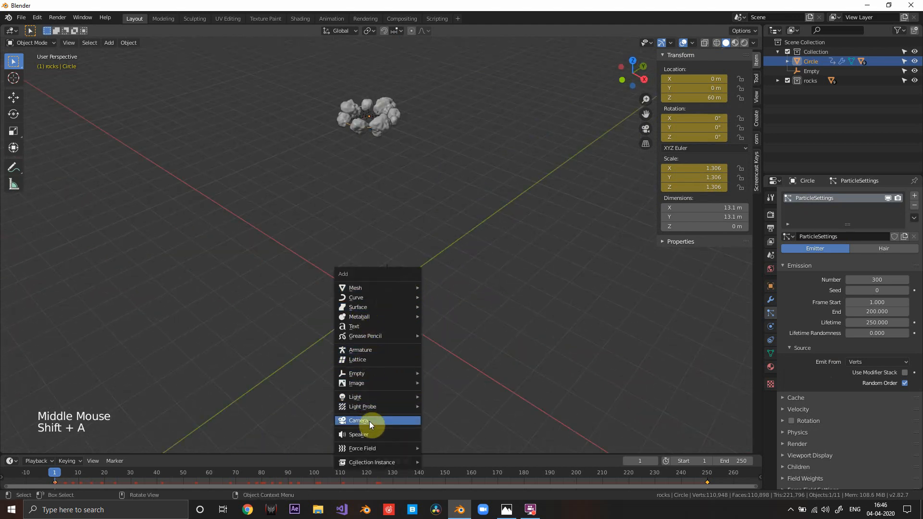
pyautogui.moveTo(396, 395)
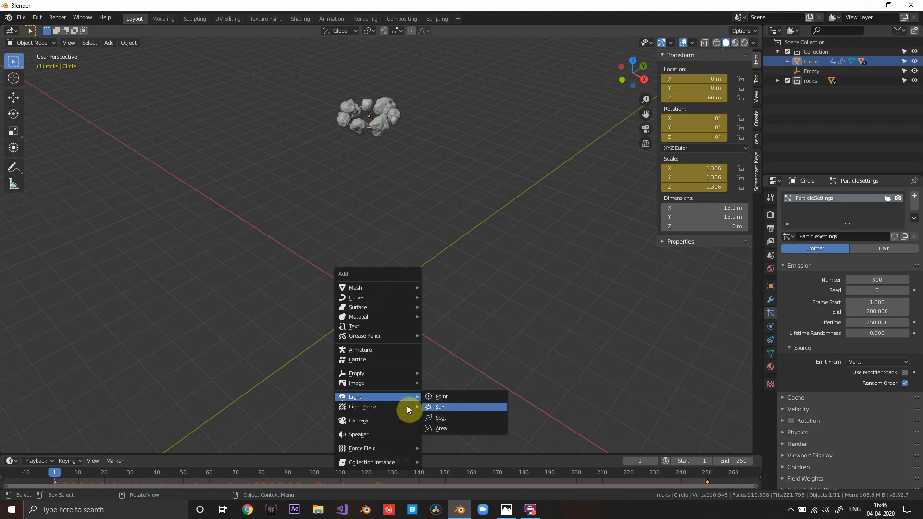
pyautogui.moveTo(364, 446)
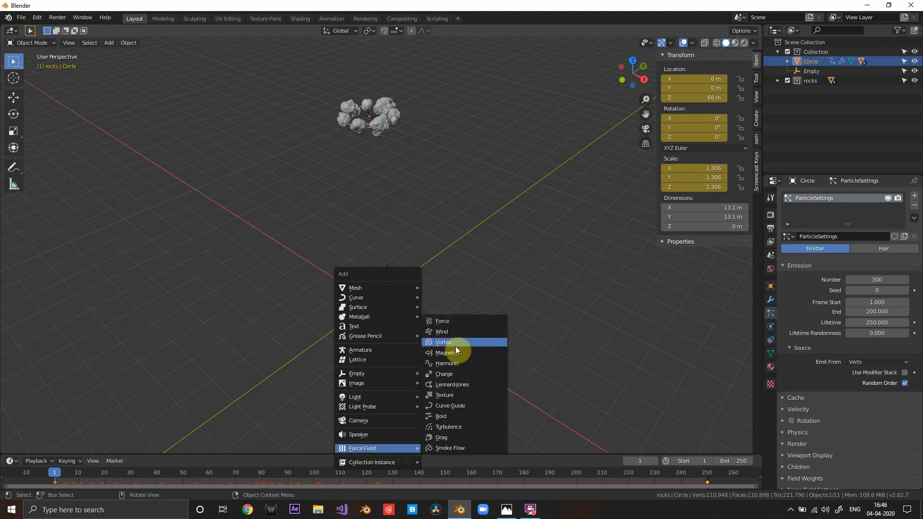
pyautogui.click(457, 427)
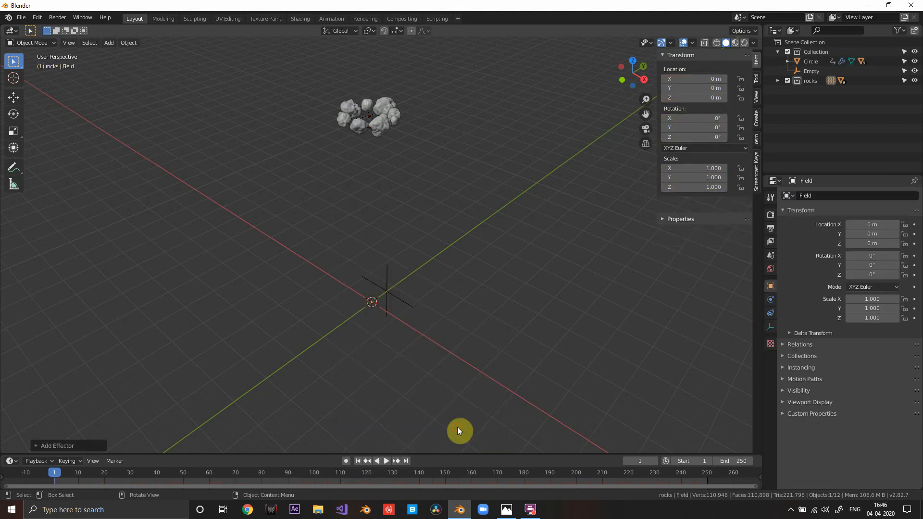
pyautogui.scroll(6, 489, 347)
pyautogui.scroll(-2, 490, 348)
pyautogui.keyDown('shift'); pyautogui.moveTo(490, 351); pyautogui.dragTo(495, 248, button='middle'); pyautogui.keyUp('shift')
pyautogui.scroll(8, 495, 248)
pyautogui.scroll(-1, 426, 303)
pyautogui.scroll(-3, 426, 304)
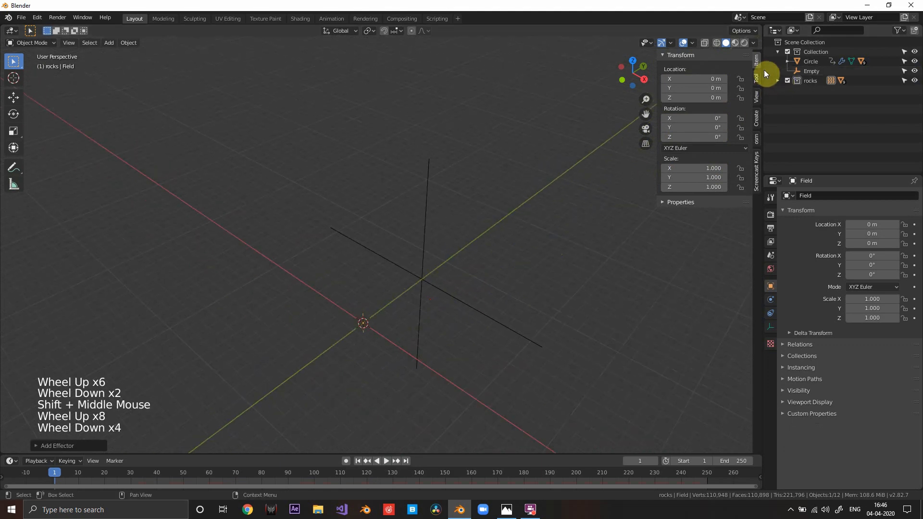
# Step: Move the turbulence field out of the rocks collection into the main Collection
pyautogui.click(818, 85)
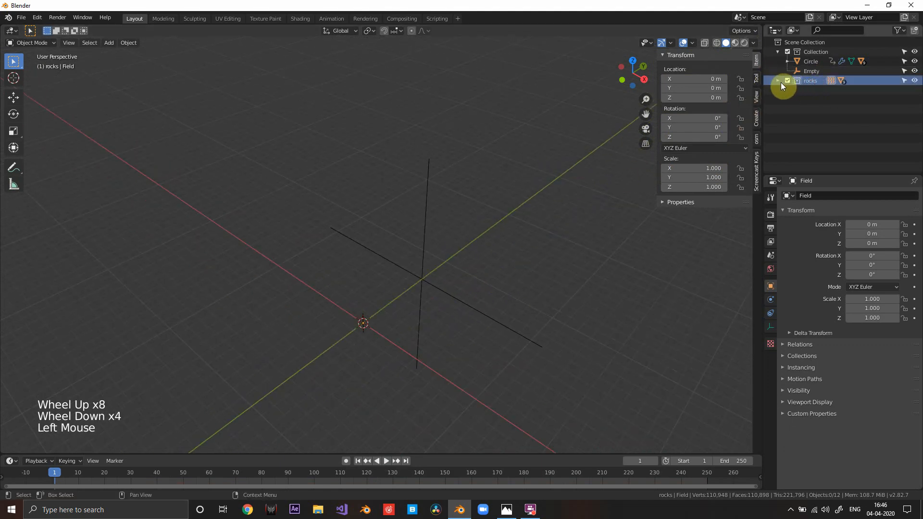
pyautogui.click(778, 81)
pyautogui.click(808, 82)
pyautogui.moveTo(812, 87); pyautogui.dragTo(814, 68)
pyautogui.click(779, 90)
# Step: Create a new sub-collection inside Collection and name it physics
pyautogui.click(813, 51)
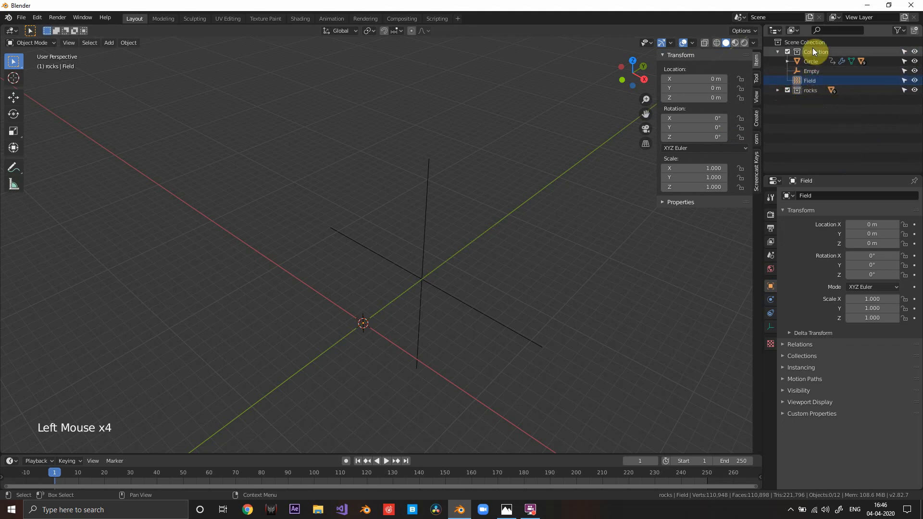
pyautogui.click(913, 30)
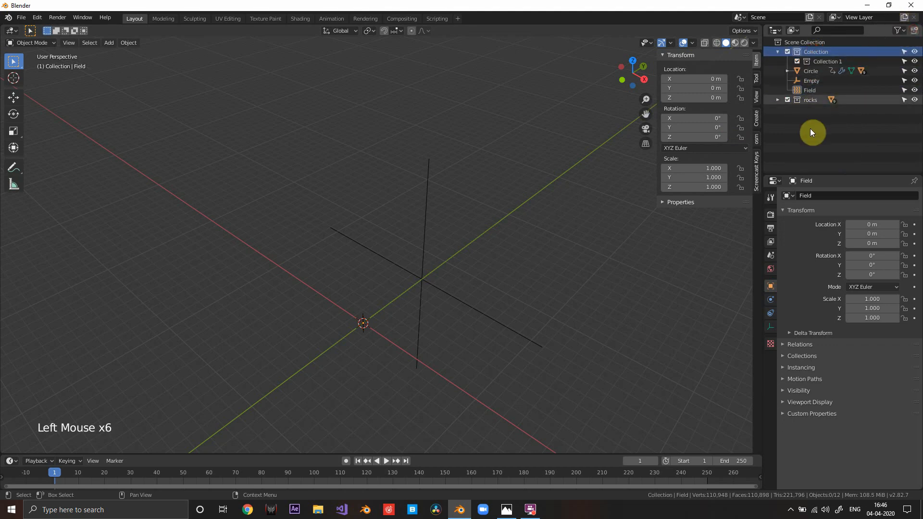
pyautogui.click(824, 58)
pyautogui.doubleClick(825, 58)
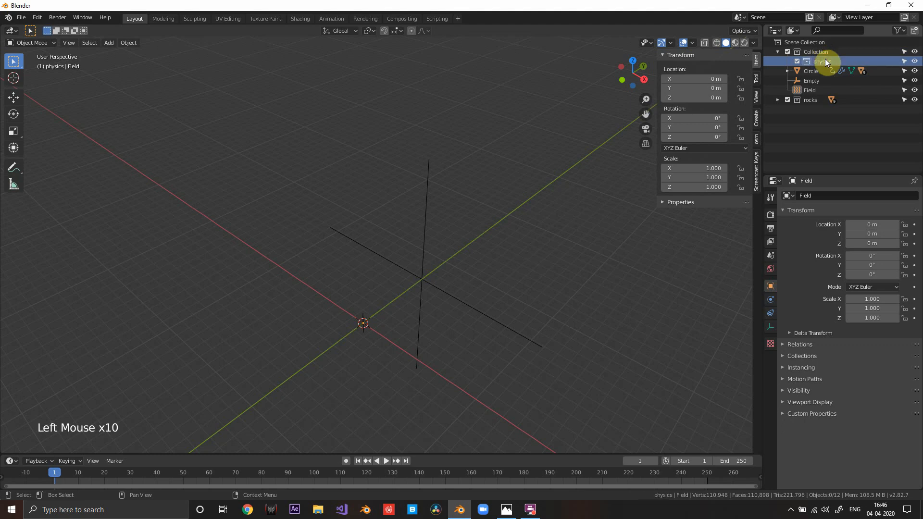
# Step: Move the turbulence field into the physics collection and collapse that collection
pyautogui.click(813, 90)
pyautogui.moveTo(814, 91); pyautogui.dragTo(817, 62)
pyautogui.click(788, 61)
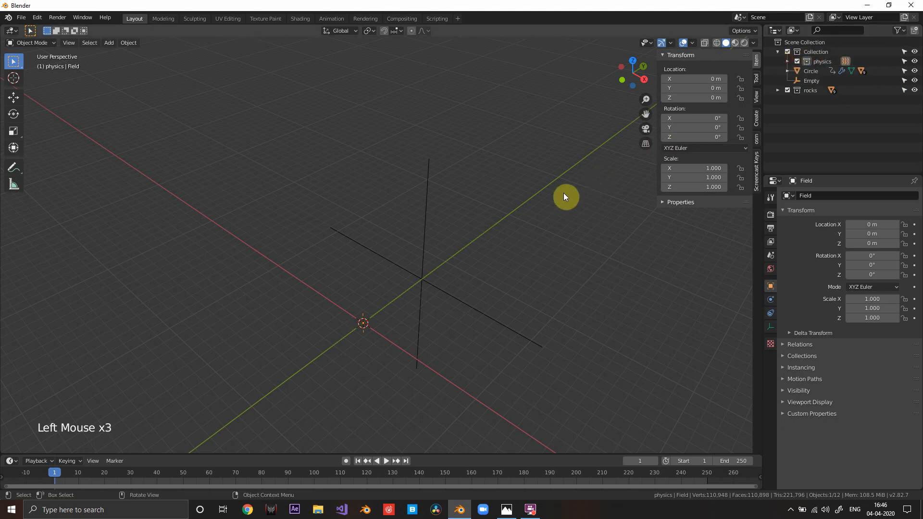
# Step: Set the turbulence field's Strength to 1.4 and its Size to 2.8 in the physics settings
pyautogui.scroll(4, 502, 256)
pyautogui.scroll(-5, 497, 187)
pyautogui.keyDown('shift'); pyautogui.moveTo(503, 256); pyautogui.dragTo(511, 168, button='middle'); pyautogui.keyUp('shift')
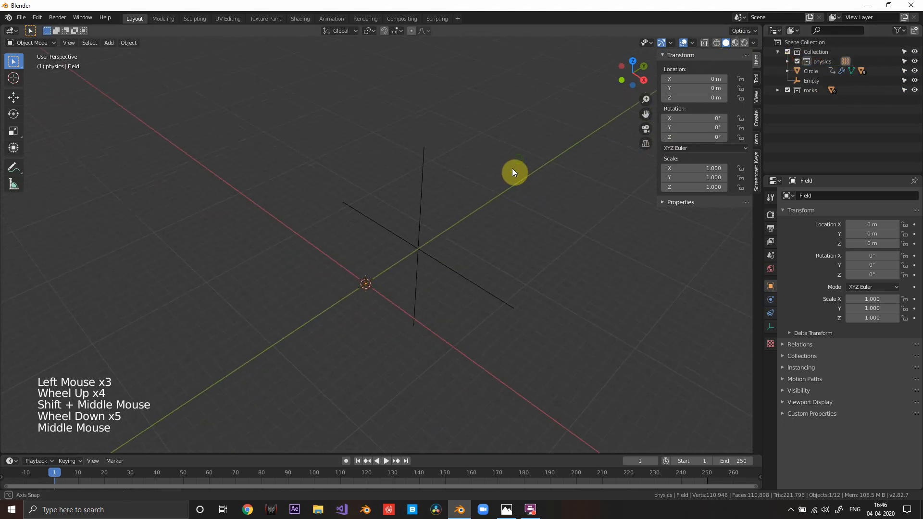
pyautogui.click(770, 300)
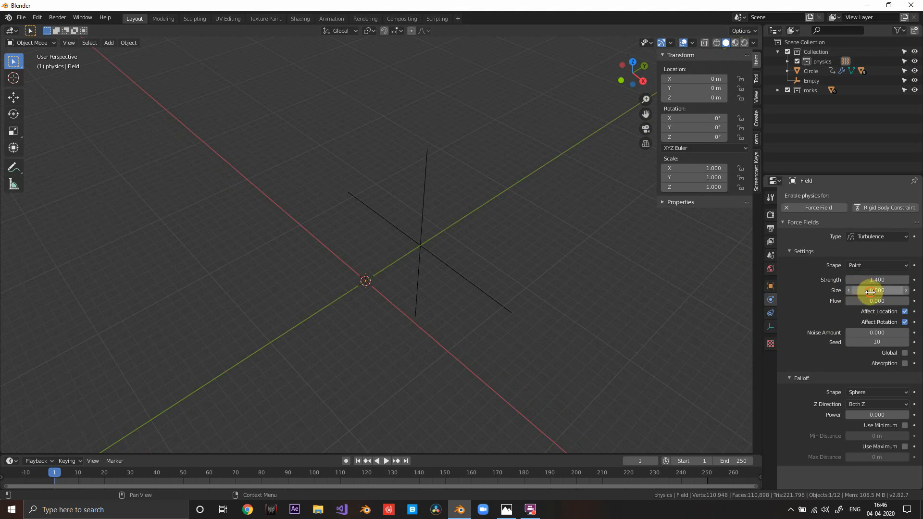
pyautogui.click(870, 290)
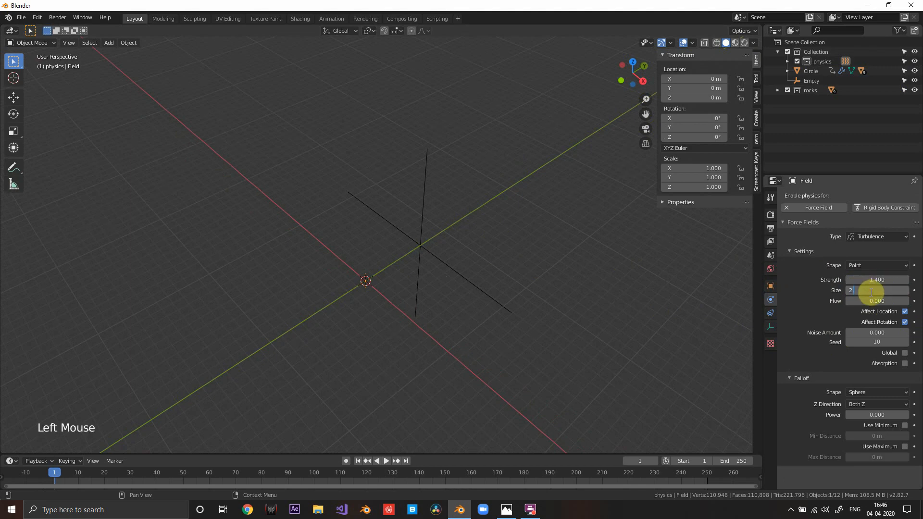
# Step: Examine the turbulence field's area around the world origin and its placement below the rock circle
pyautogui.scroll(-3, 523, 305)
pyautogui.keyDown('shift'); pyautogui.moveTo(523, 304); pyautogui.dragTo(622, 284, button='middle'); pyautogui.keyUp('shift')
pyautogui.scroll(-1, 512, 316)
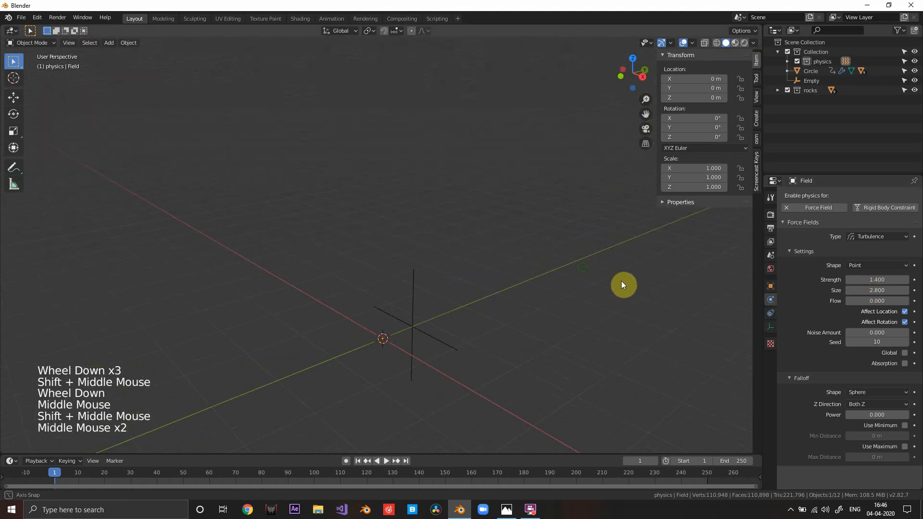
pyautogui.scroll(-5, 542, 245)
pyautogui.scroll(1, 542, 245)
pyautogui.moveTo(542, 245); pyautogui.dragTo(531, 316, button='middle')
pyautogui.scroll(4, 520, 237)
pyautogui.scroll(4, 507, 275)
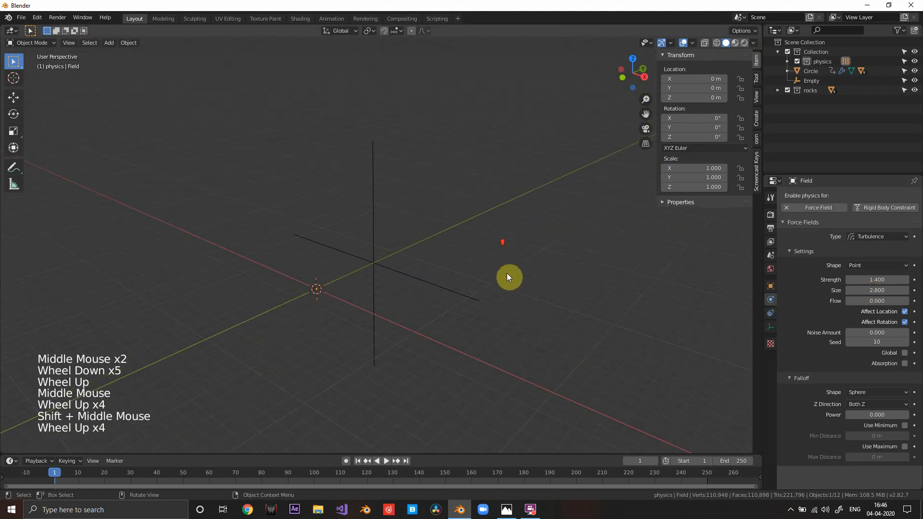
pyautogui.keyDown('shift'); pyautogui.moveTo(507, 276); pyautogui.dragTo(556, 272, button='middle'); pyautogui.keyUp('shift')
pyautogui.scroll(4, 556, 272)
pyautogui.scroll(-9, 572, 273)
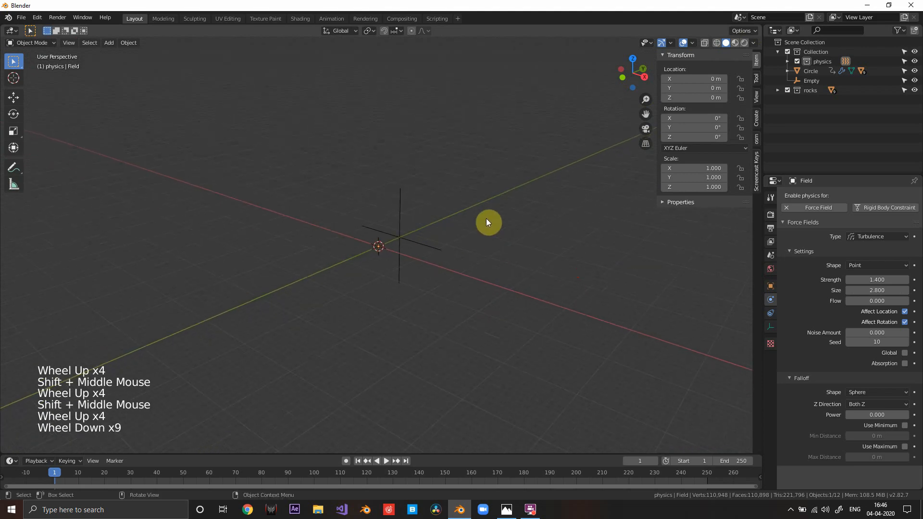
pyautogui.keyDown('shift'); pyautogui.moveTo(486, 219); pyautogui.dragTo(413, 259, button='middle'); pyautogui.keyUp('shift')
pyautogui.scroll(-2, 501, 241)
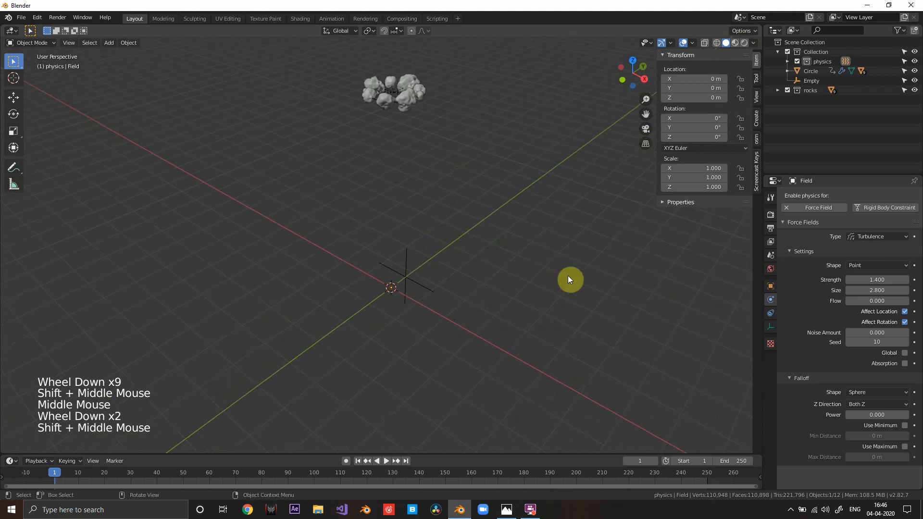
pyautogui.keyDown('shift'); pyautogui.moveTo(568, 276); pyautogui.dragTo(528, 235, button='middle'); pyautogui.keyUp('shift')
# Step: Add a Vortex force field at the world origin
pyautogui.scroll(9, 470, 248)
pyautogui.hotkey('shift', 'a')
pyautogui.moveTo(459, 253)
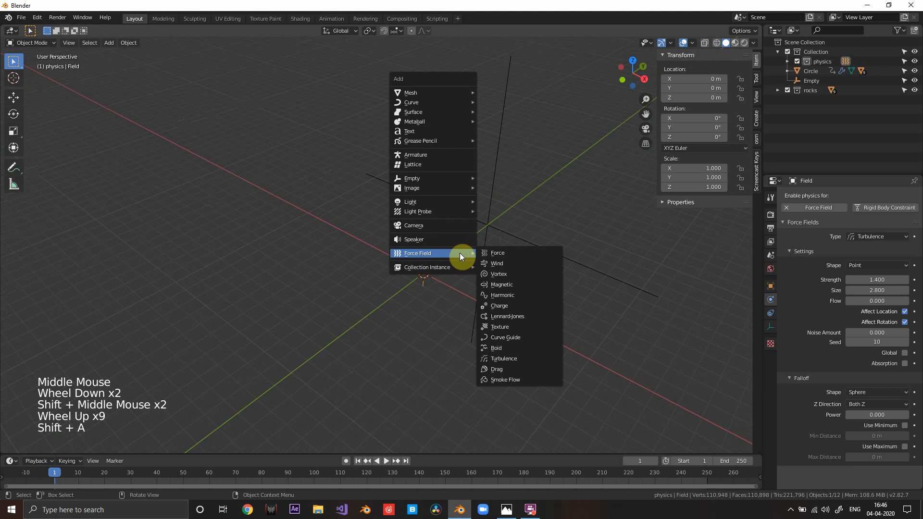
pyautogui.click(511, 274)
pyautogui.keyDown('shift'); pyautogui.moveTo(544, 315); pyautogui.dragTo(515, 284, button='middle'); pyautogui.keyUp('shift')
pyautogui.scroll(4, 511, 283)
pyautogui.scroll(-1, 509, 282)
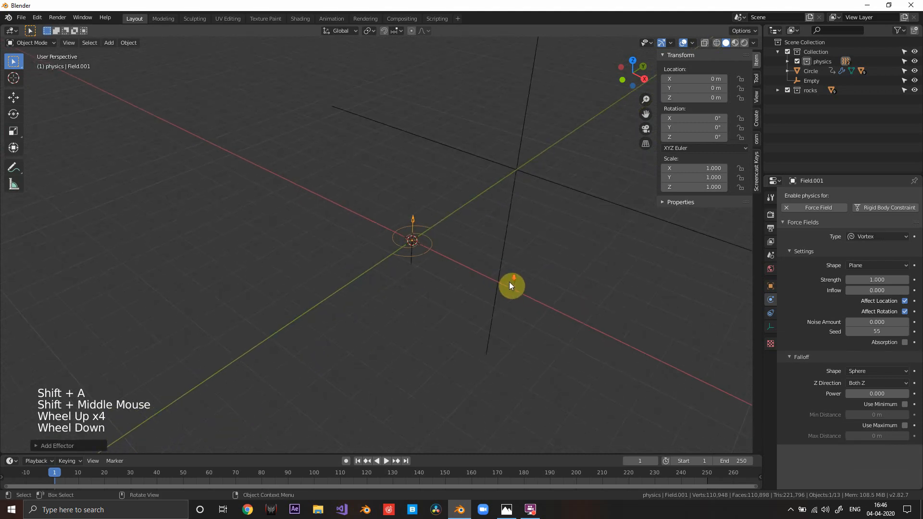
# Step: Scale the vortex field up uniformly to about 12.7
pyautogui.scroll(-10, 509, 282)
pyautogui.press('s')
pyautogui.click(593, 363)
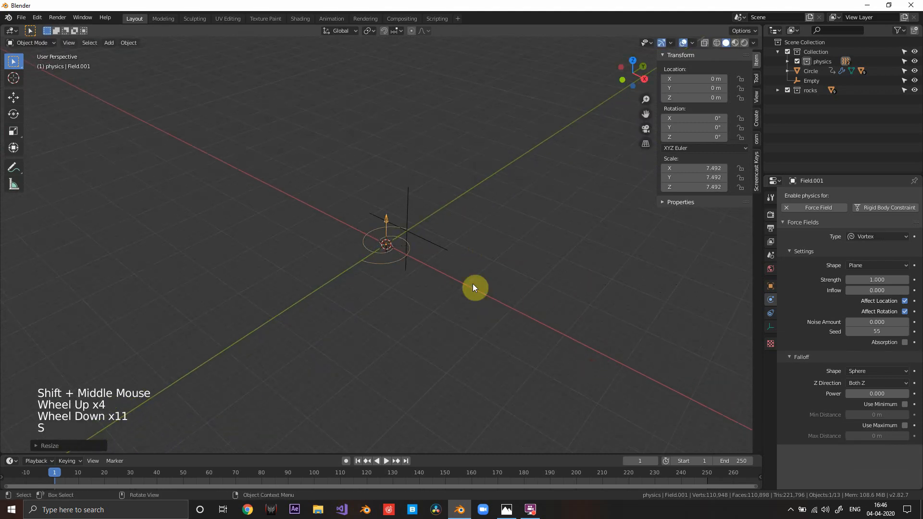
pyautogui.keyDown('shift'); pyautogui.moveTo(471, 283); pyautogui.dragTo(402, 301, button='middle'); pyautogui.keyUp('shift')
pyautogui.scroll(-1, 427, 269)
pyautogui.moveTo(423, 267); pyautogui.dragTo(429, 299, button='middle')
pyautogui.keyDown('shift'); pyautogui.scroll(-1, 427, 270); pyautogui.keyUp('shift')
pyautogui.moveTo(429, 299); pyautogui.dragTo(491, 295, button='middle')
pyautogui.press('s')
pyautogui.click(471, 298)
pyautogui.scroll(1, 492, 296)
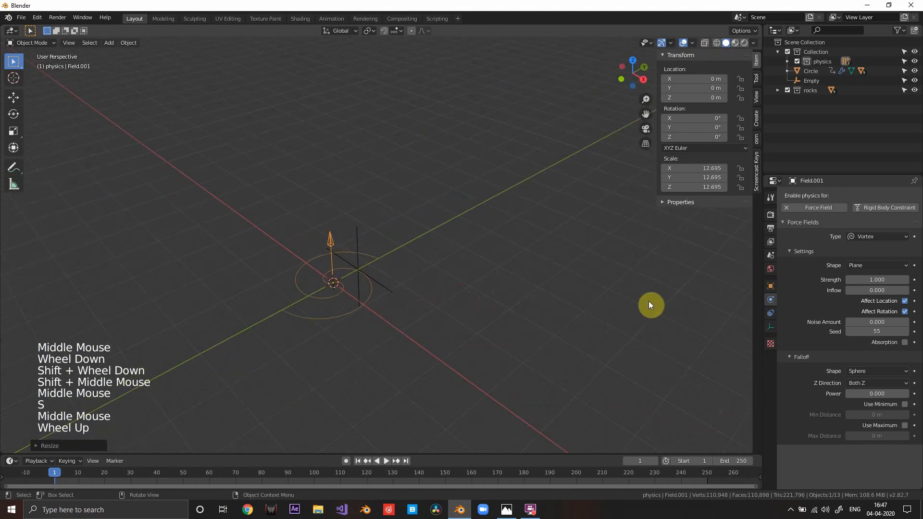
# Step: Set the vortex field's Strength to 0.15 and its Noise Amount to 1
pyautogui.click(889, 279)
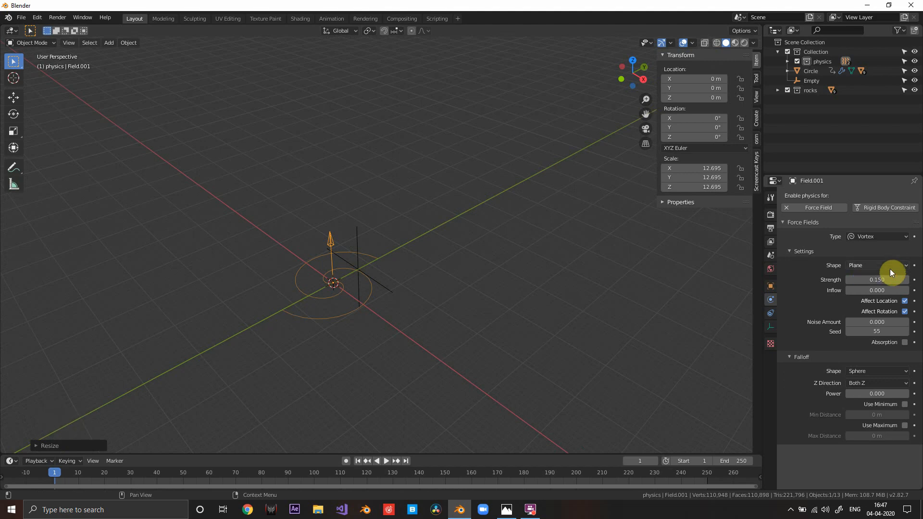
pyautogui.click(875, 323)
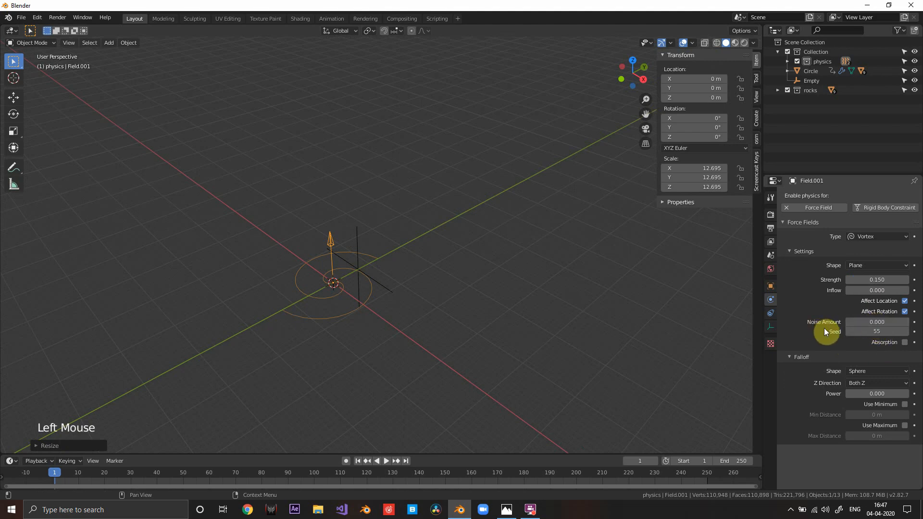
pyautogui.click(857, 322)
pyautogui.write('1')
pyautogui.press('Return')
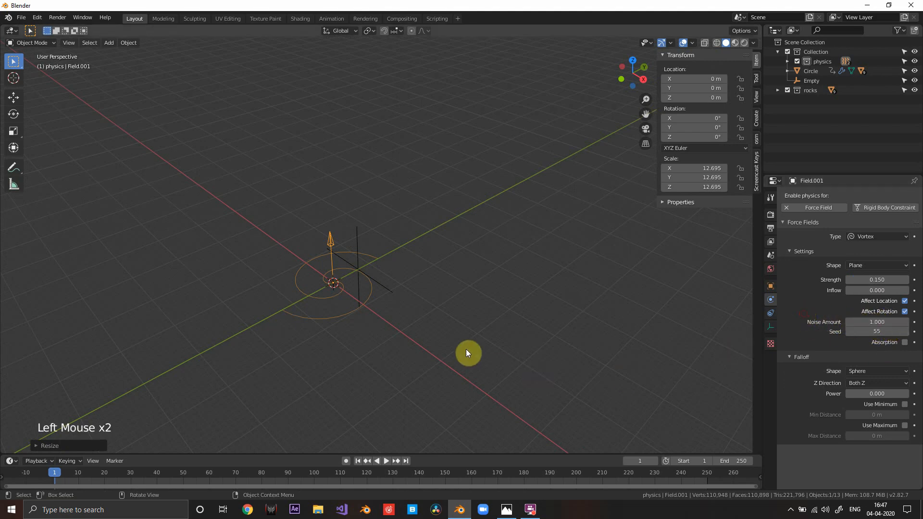
# Step: Play the animation to check how the turbulence and vortex fields disturb the particle trail, and return to frame 1
pyautogui.keyDown('shift'); pyautogui.moveTo(412, 308); pyautogui.dragTo(475, 327, button='middle'); pyautogui.keyUp('shift')
pyautogui.scroll(-3, 476, 322)
pyautogui.moveTo(475, 327); pyautogui.dragTo(456, 323, button='middle')
pyautogui.press('space')
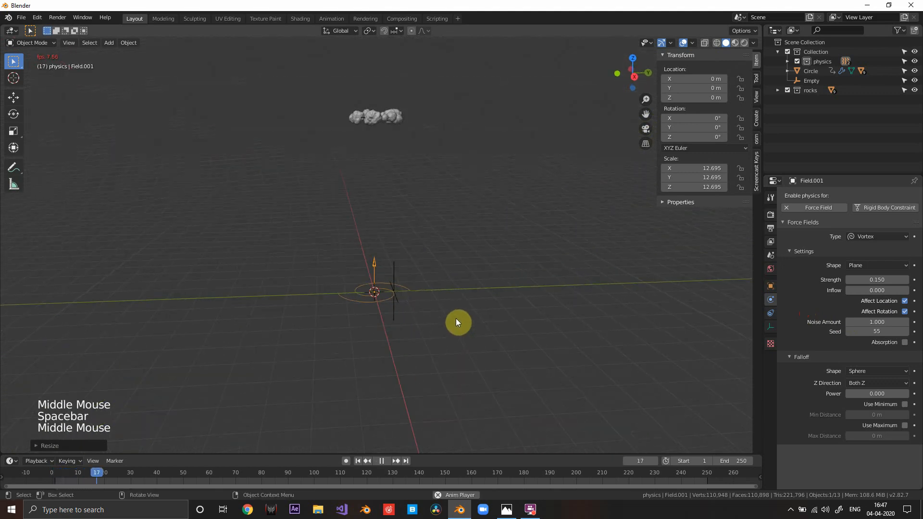
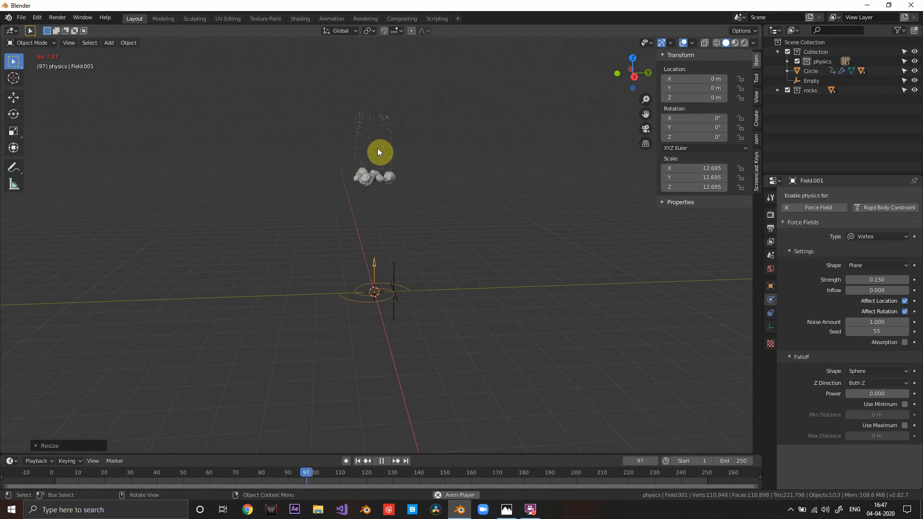
pyautogui.scroll(3, 380, 145)
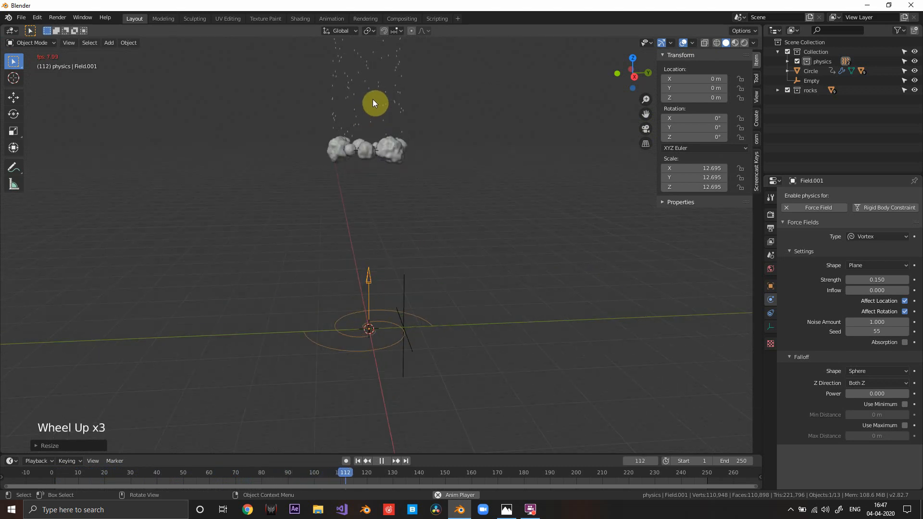
pyautogui.keyDown('shift'); pyautogui.moveTo(388, 141); pyautogui.dragTo(388, 195, button='middle'); pyautogui.keyUp('shift')
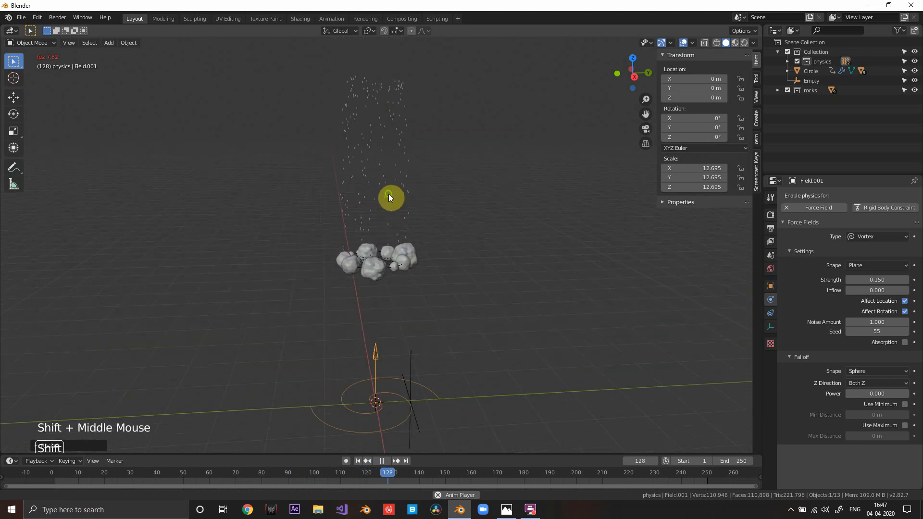
pyautogui.scroll(1, 388, 194)
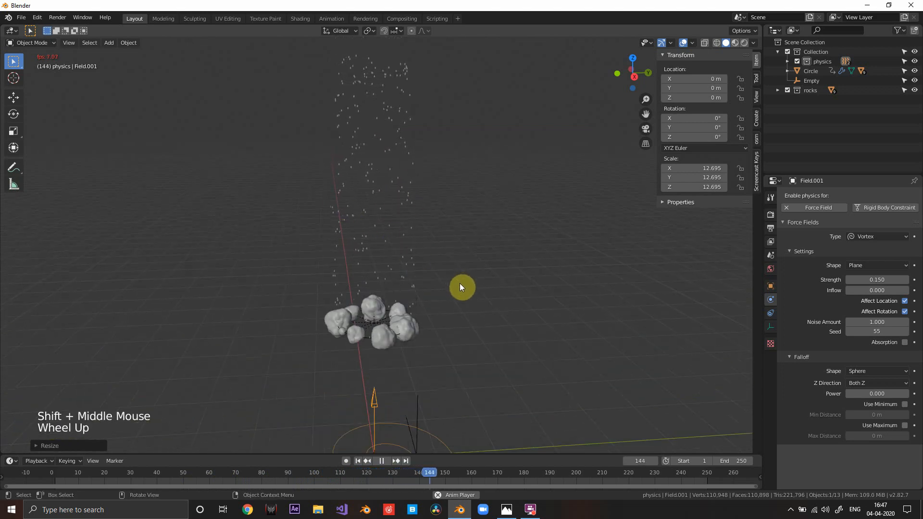
pyautogui.press('space')
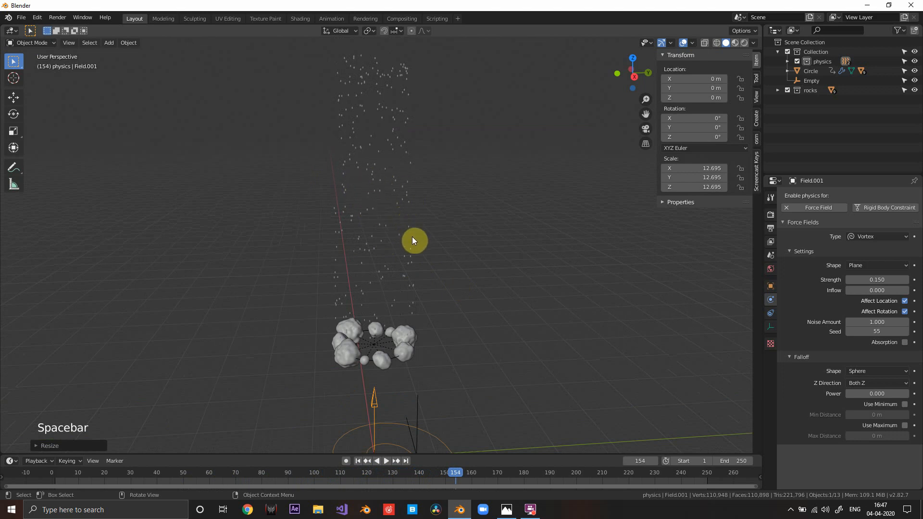
pyautogui.press('space')
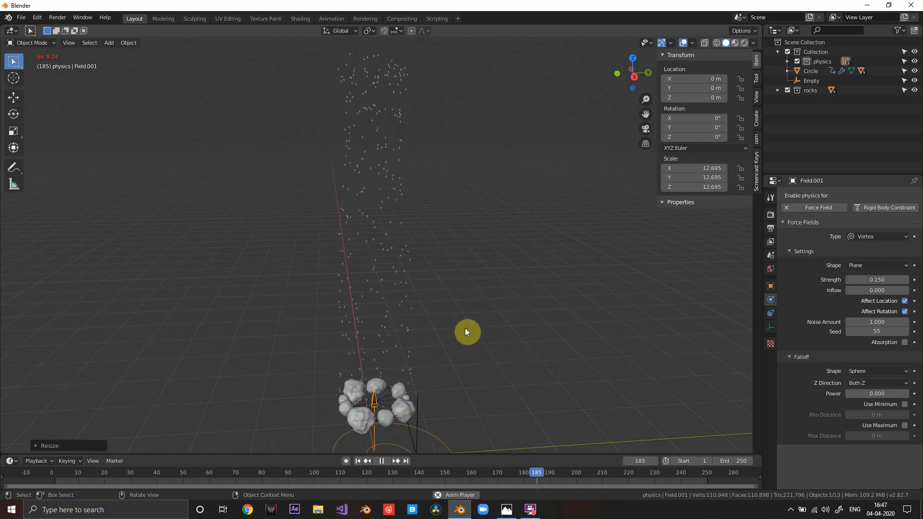
pyautogui.press('space')
pyautogui.moveTo(462, 327); pyautogui.dragTo(502, 432, button='middle')
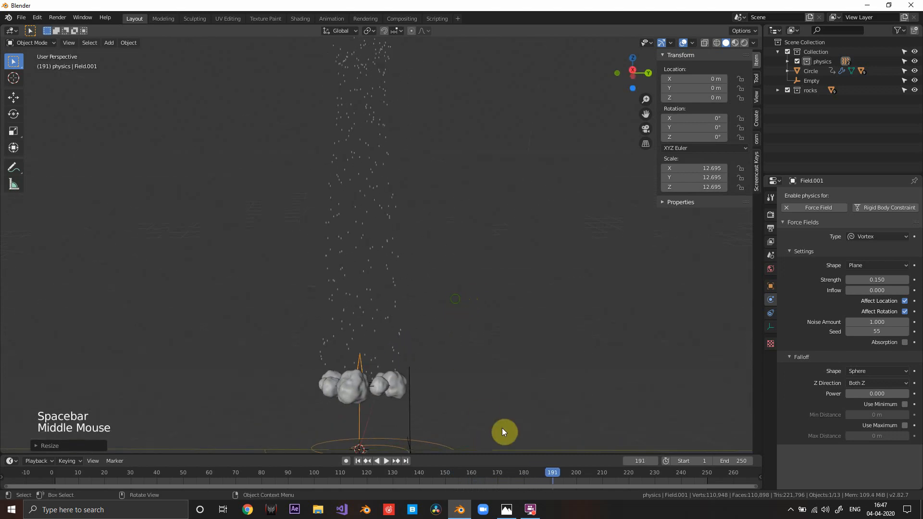
pyautogui.click(358, 462)
# Step: Hide the physics collection in the viewport and select the empty beside the world origin
pyautogui.scroll(-3, 507, 147)
pyautogui.moveTo(507, 147); pyautogui.dragTo(441, 272, button='middle')
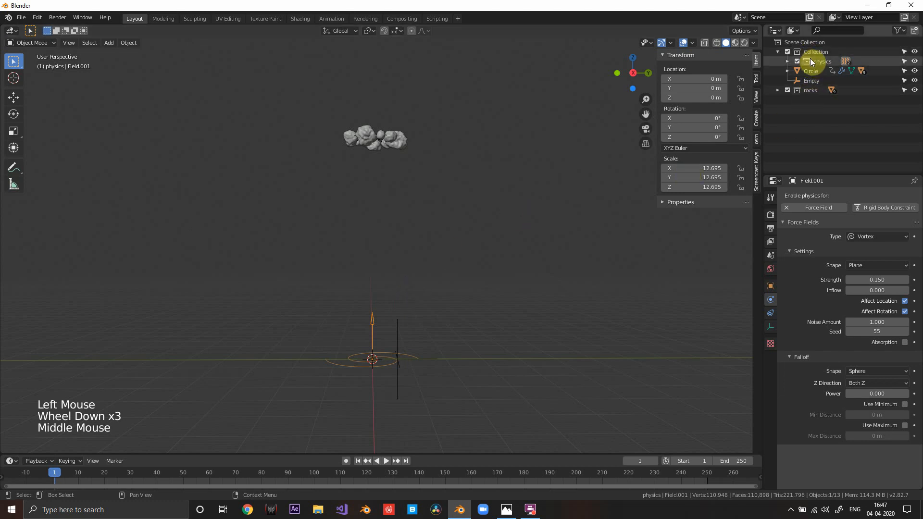
pyautogui.moveTo(440, 159); pyautogui.dragTo(423, 343, button='middle')
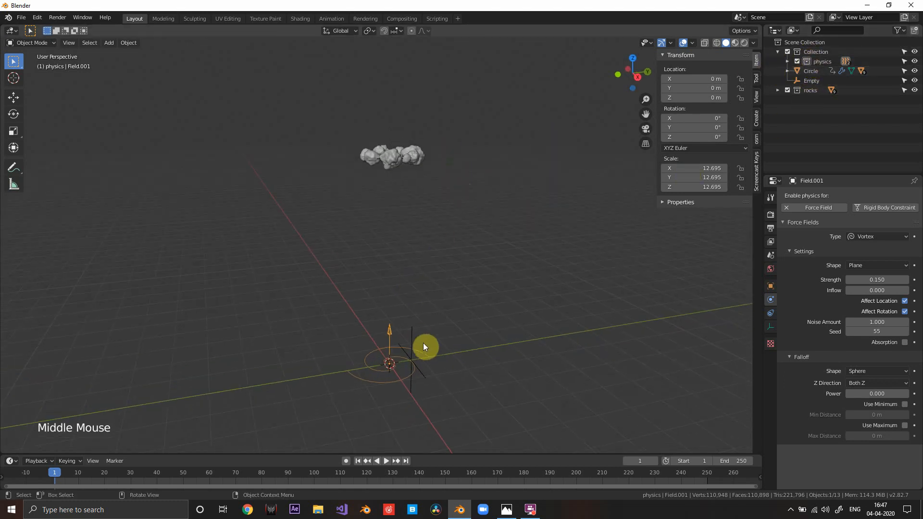
pyautogui.click(914, 61)
pyautogui.keyDown('shift'); pyautogui.moveTo(422, 294); pyautogui.dragTo(417, 293, button='middle'); pyautogui.keyUp('shift')
pyautogui.moveTo(417, 294); pyautogui.dragTo(412, 293, button='middle')
pyautogui.click(411, 291)
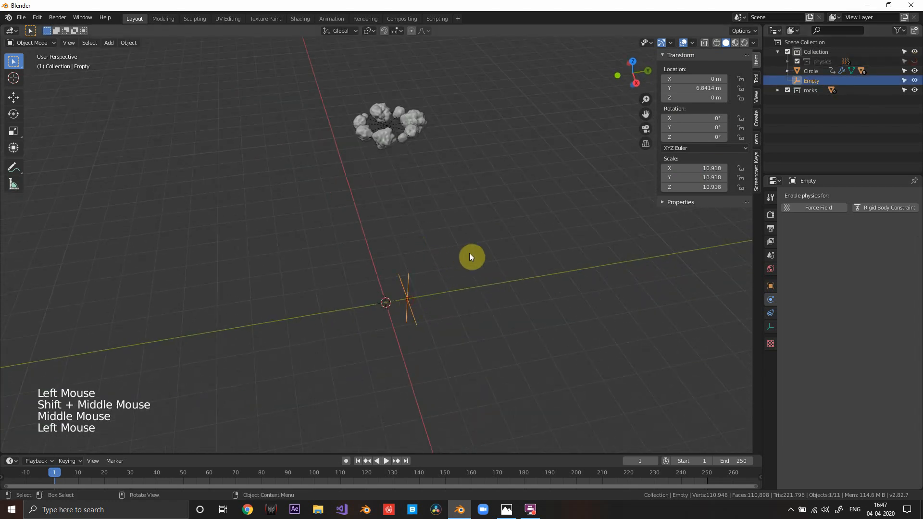
# Step: Move the empty about 58.8 m along the positive Y axis
pyautogui.moveTo(469, 253); pyautogui.dragTo(457, 255, button='middle')
pyautogui.press('g')
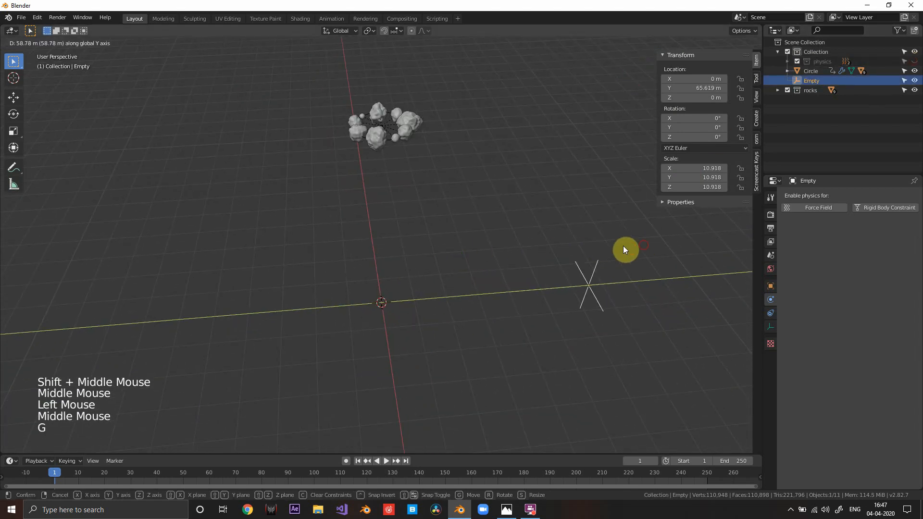
pyautogui.click(630, 248)
# Step: Add a cube mesh at the world origin
pyautogui.scroll(1, 577, 246)
pyautogui.moveTo(553, 245); pyautogui.dragTo(442, 235, button='middle')
pyautogui.scroll(1, 474, 244)
pyautogui.scroll(-5, 474, 244)
pyautogui.scroll(5, 455, 264)
pyautogui.hotkey('shift', 'a')
pyautogui.moveTo(414, 74)
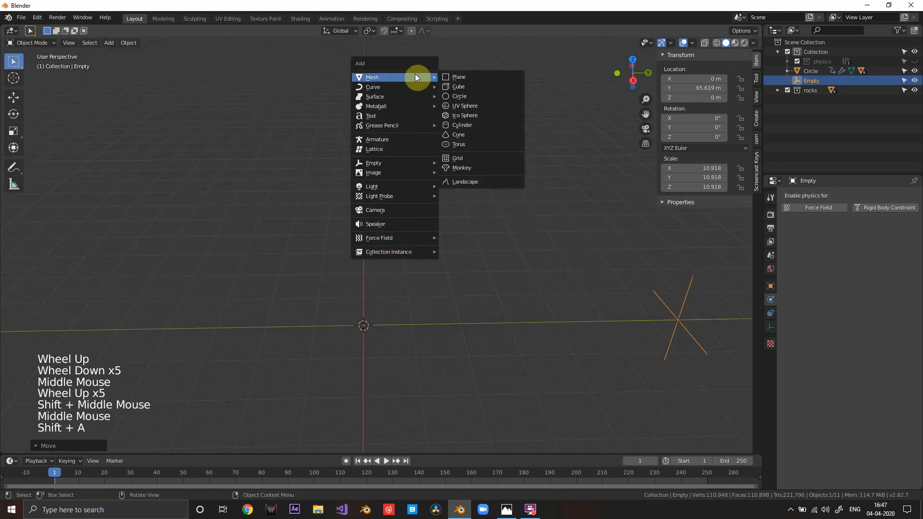
pyautogui.click(459, 85)
pyautogui.scroll(-5, 509, 330)
pyautogui.scroll(6, 481, 314)
pyautogui.keyDown('shift'); pyautogui.scroll(1, 439, 326); pyautogui.keyUp('shift')
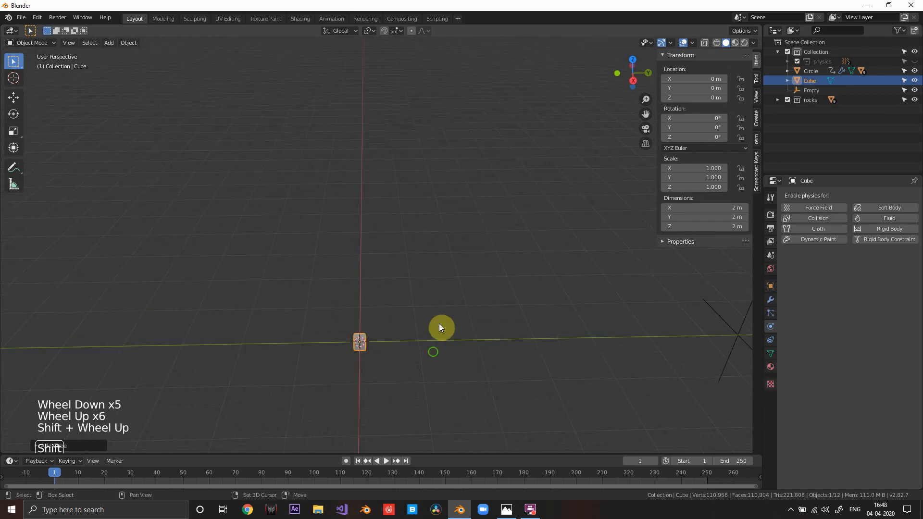
pyautogui.scroll(4, 457, 318)
pyautogui.keyDown('shift'); pyautogui.moveTo(440, 326); pyautogui.dragTo(467, 249, button='middle'); pyautogui.keyUp('shift')
pyautogui.scroll(2, 457, 318)
pyautogui.keyDown('shift'); pyautogui.scroll(1, 457, 318); pyautogui.keyUp('shift')
pyautogui.scroll(3, 467, 249)
# Step: Raise the cube's whole geometry 0.9 m along Z in Edit Mode, leaving its origin in place, and return to Object Mode
pyautogui.press('Tab')
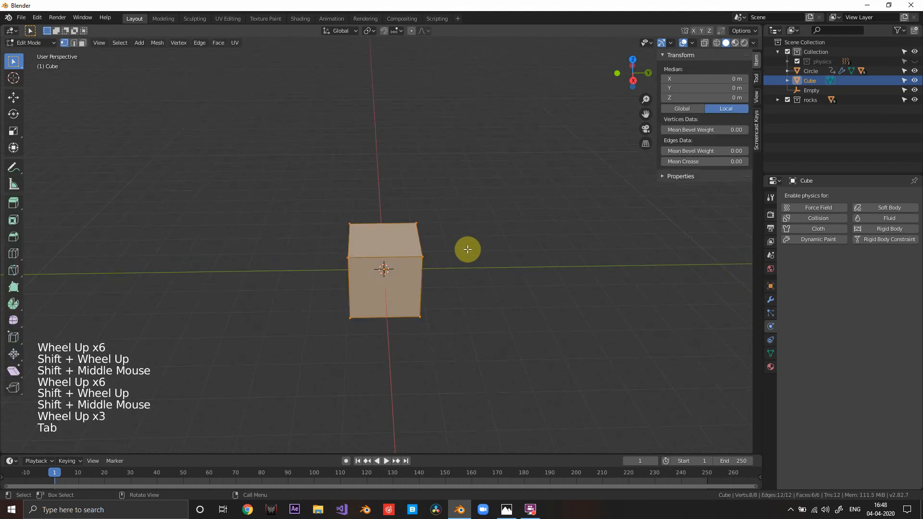
pyautogui.press('g')
pyautogui.press('z')
pyautogui.press('.')
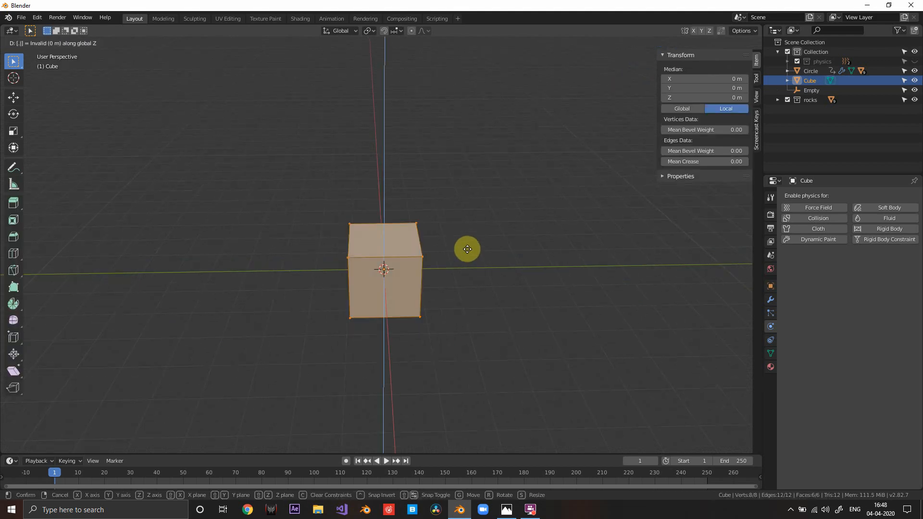
pyautogui.write('9')
pyautogui.press('Return')
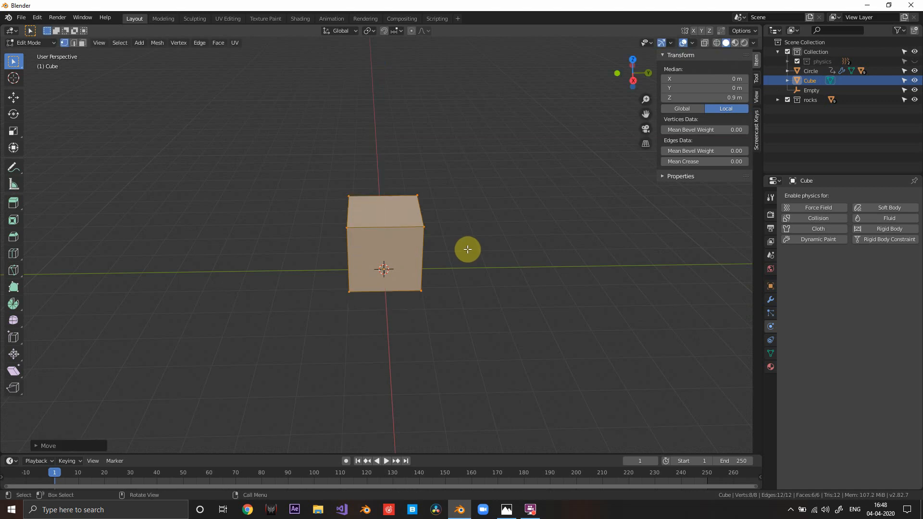
pyautogui.scroll(-5, 467, 249)
pyautogui.scroll(2, 435, 212)
pyautogui.moveTo(445, 252); pyautogui.dragTo(422, 275, button='middle')
pyautogui.press('Tab')
# Step: Scale the cube up uniformly to about 19.5 m per side
pyautogui.scroll(-2, 450, 255)
pyautogui.scroll(-8, 422, 275)
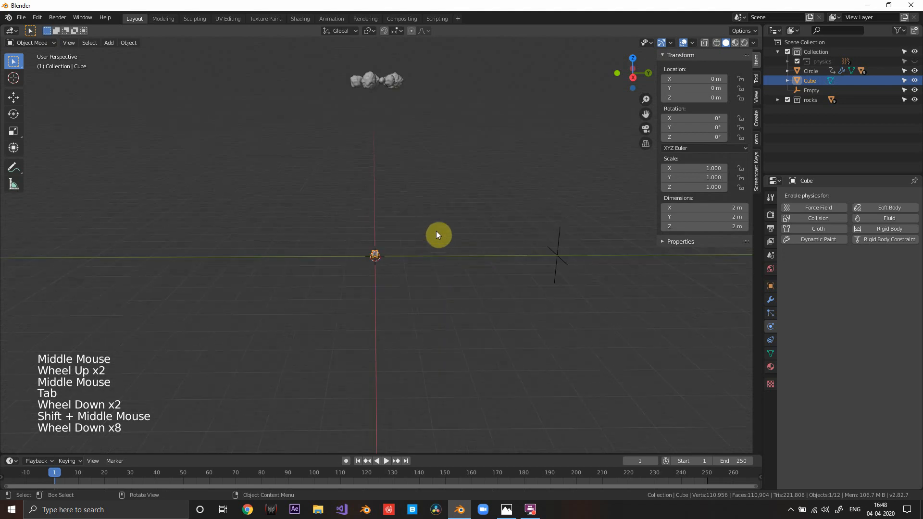
pyautogui.keyDown('shift'); pyautogui.moveTo(436, 231); pyautogui.dragTo(420, 254, button='middle'); pyautogui.keyUp('shift')
pyautogui.scroll(3, 318, 310)
pyautogui.press('s')
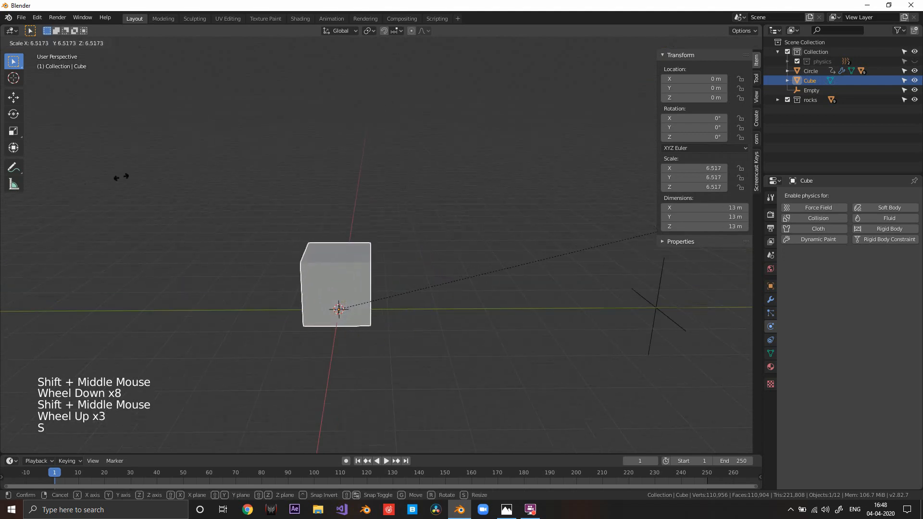
pyautogui.click(378, 140)
# Step: Enlarge the cube uniformly to about 47 m per side, judging its size from the front view
pyautogui.press('KP_1')
pyautogui.scroll(4, 455, 288)
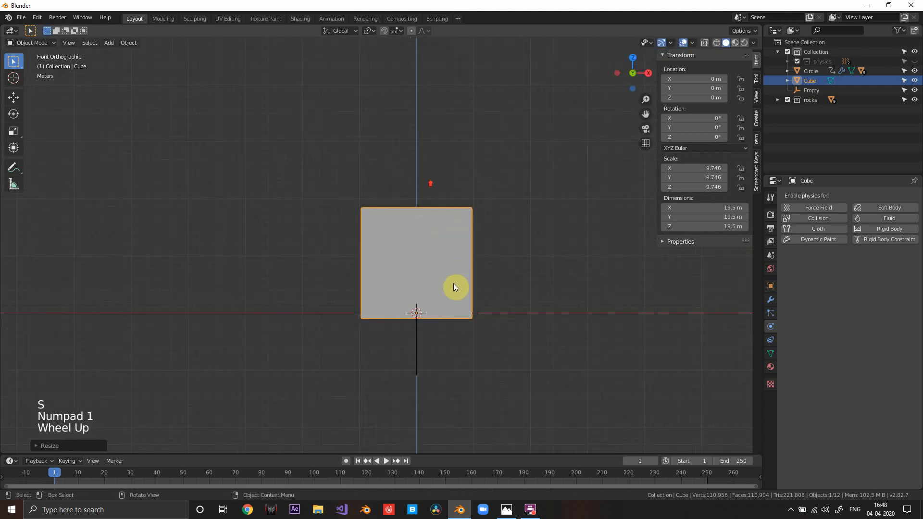
pyautogui.moveTo(467, 331); pyautogui.dragTo(466, 270, button='middle')
pyautogui.press('KP_1')
pyautogui.scroll(2, 428, 230)
pyautogui.scroll(1, 428, 231)
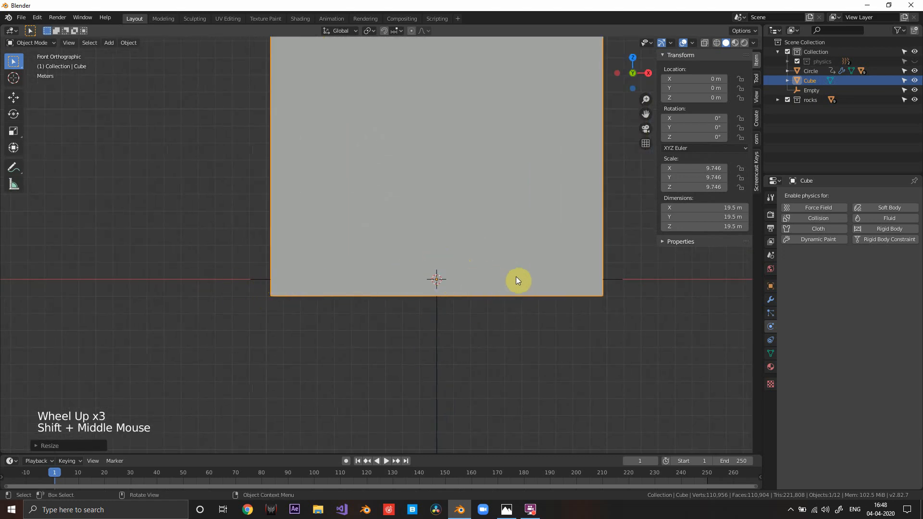
pyautogui.scroll(-4, 480, 222)
pyautogui.keyDown('shift'); pyautogui.moveTo(480, 222); pyautogui.dragTo(428, 300, button='middle'); pyautogui.keyUp('shift')
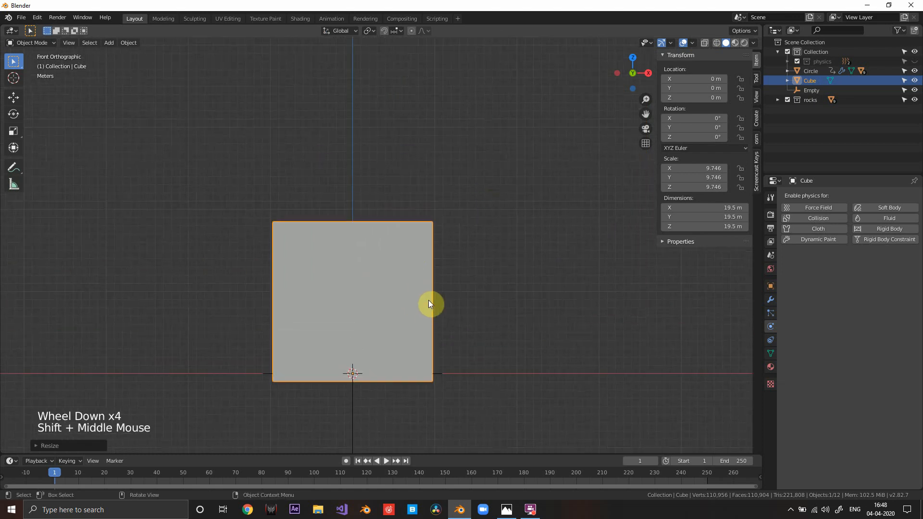
pyautogui.scroll(-6, 416, 283)
pyautogui.press('s')
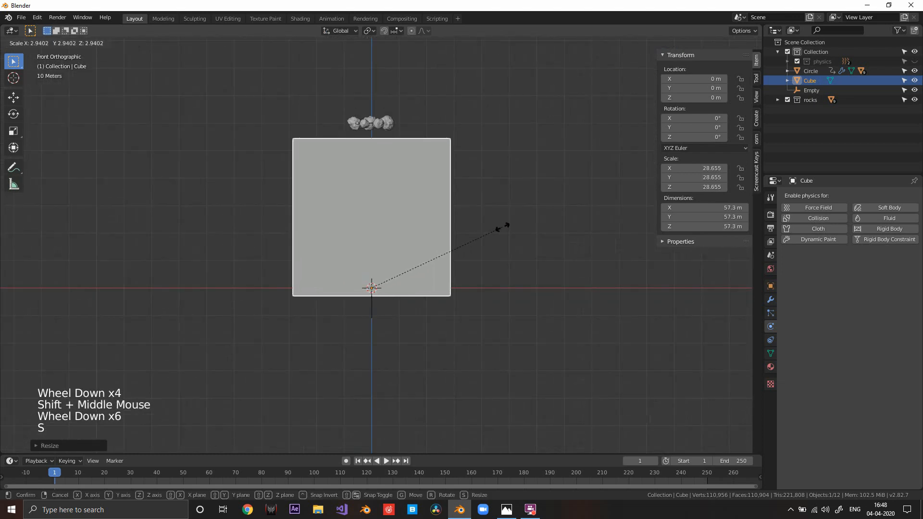
pyautogui.click(483, 246)
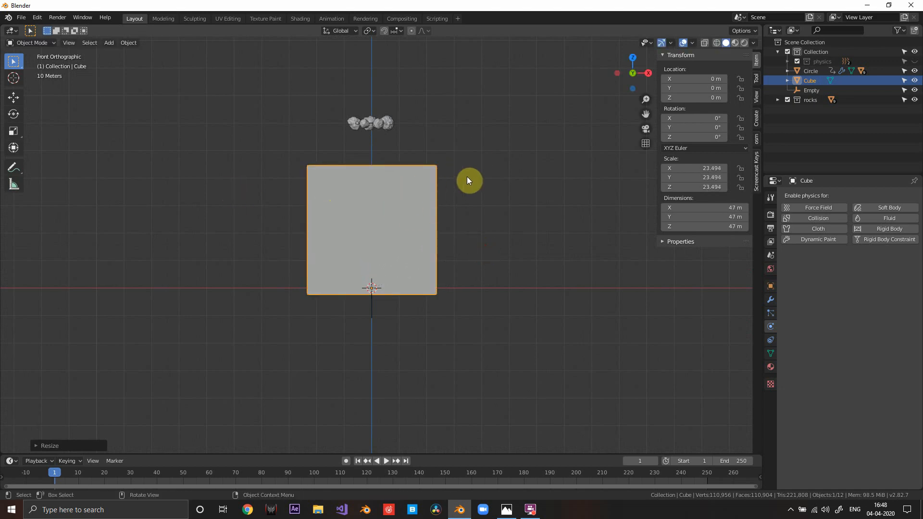
# Step: Stretch the cube along Z to about 70.7 m tall so it encloses the rocks, and apply its scale
pyautogui.press('s')
pyautogui.press('z')
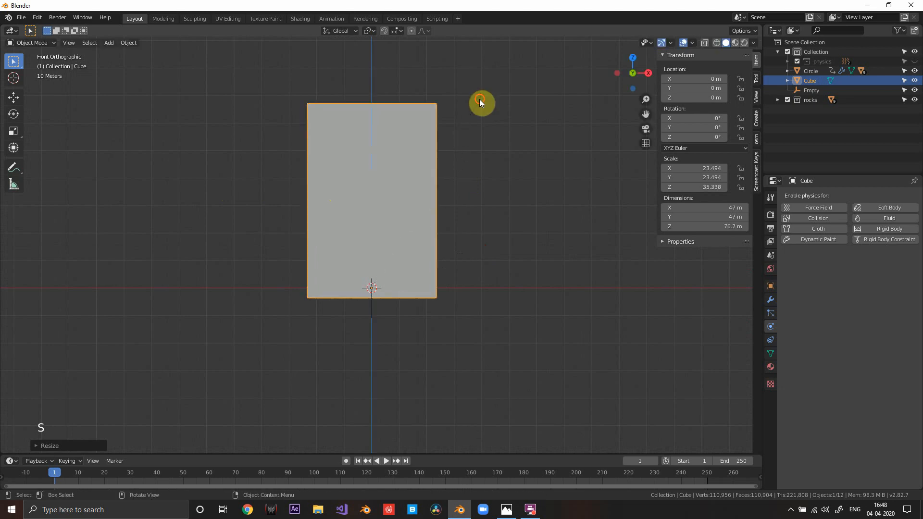
pyautogui.keyDown('shift'); pyautogui.moveTo(421, 180); pyautogui.dragTo(404, 193, button='middle'); pyautogui.keyUp('shift')
pyautogui.moveTo(404, 192); pyautogui.dragTo(370, 220, button='middle')
pyautogui.hotkey('ctrl', 'a')
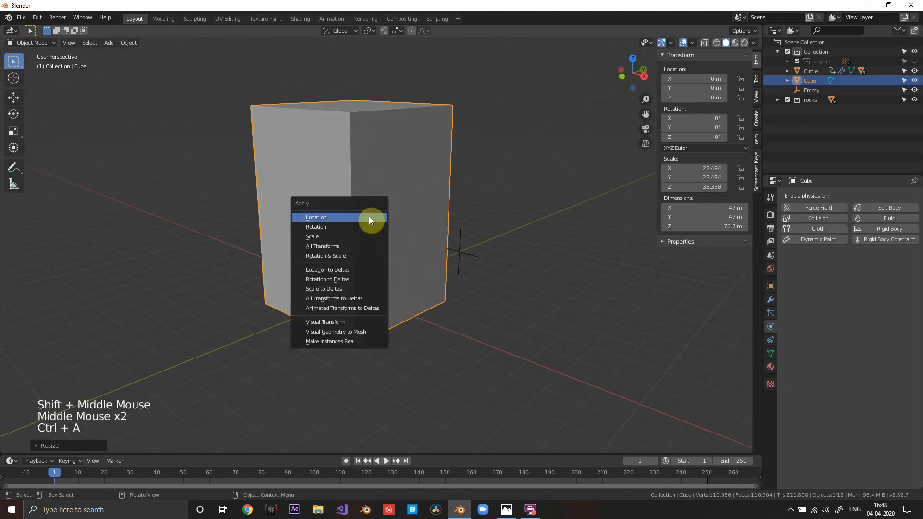
pyautogui.click(364, 236)
# Step: Examine the scaled cube from several sides and close up
pyautogui.scroll(5, 408, 204)
pyautogui.scroll(-3, 379, 185)
pyautogui.keyDown('shift'); pyautogui.scroll(-1, 365, 175); pyautogui.keyUp('shift')
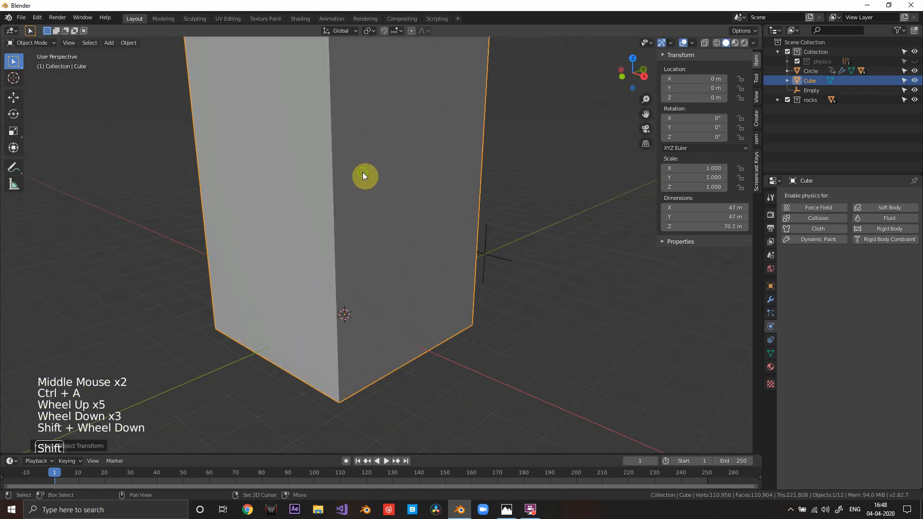
pyautogui.scroll(-3, 388, 257)
pyautogui.keyDown('shift'); pyautogui.moveTo(365, 175); pyautogui.dragTo(370, 253, button='middle'); pyautogui.keyUp('shift')
pyautogui.scroll(4, 316, 235)
pyautogui.scroll(-1, 328, 221)
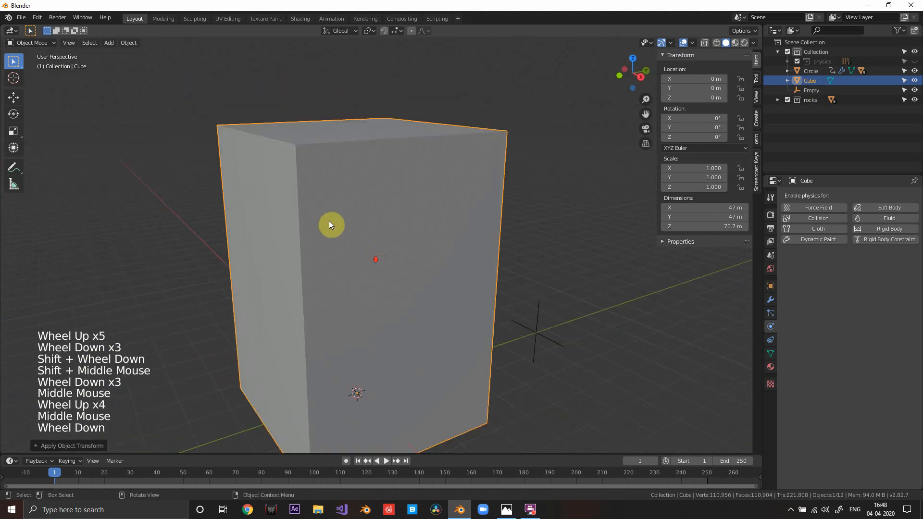
pyautogui.moveTo(328, 220); pyautogui.dragTo(347, 234, button='middle')
pyautogui.moveTo(419, 215); pyautogui.dragTo(482, 210, button='middle')
pyautogui.scroll(4, 483, 210)
pyautogui.scroll(-1, 482, 213)
pyautogui.keyDown('shift'); pyautogui.scroll(2, 346, 208); pyautogui.keyUp('shift')
pyautogui.keyDown('shift'); pyautogui.moveTo(346, 209); pyautogui.dragTo(447, 247, button='middle'); pyautogui.keyUp('shift')
pyautogui.scroll(4, 447, 247)
pyautogui.scroll(1, 468, 188)
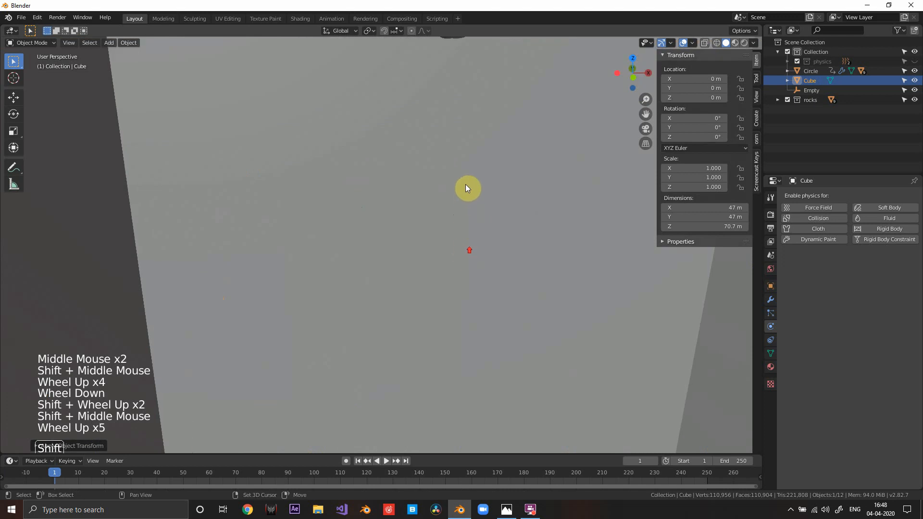
pyautogui.keyDown('shift'); pyautogui.moveTo(468, 187); pyautogui.dragTo(435, 286, button='middle'); pyautogui.keyUp('shift')
pyautogui.scroll(-1, 426, 230)
pyautogui.keyDown('shift'); pyautogui.moveTo(427, 231); pyautogui.dragTo(409, 245, button='middle'); pyautogui.keyUp('shift')
pyautogui.moveTo(408, 245); pyautogui.dragTo(388, 262, button='middle')
pyautogui.scroll(-1, 380, 261)
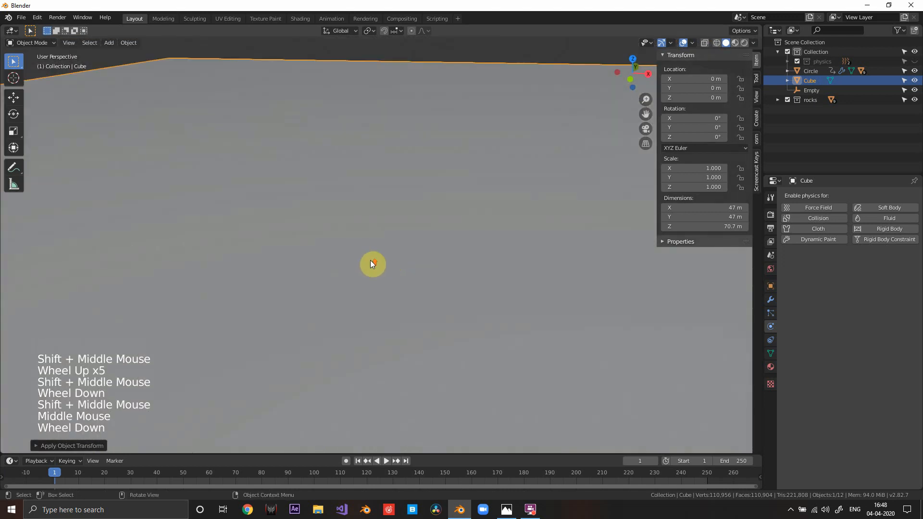
pyautogui.scroll(1, 373, 261)
pyautogui.scroll(-5, 373, 260)
pyautogui.scroll(-3, 456, 283)
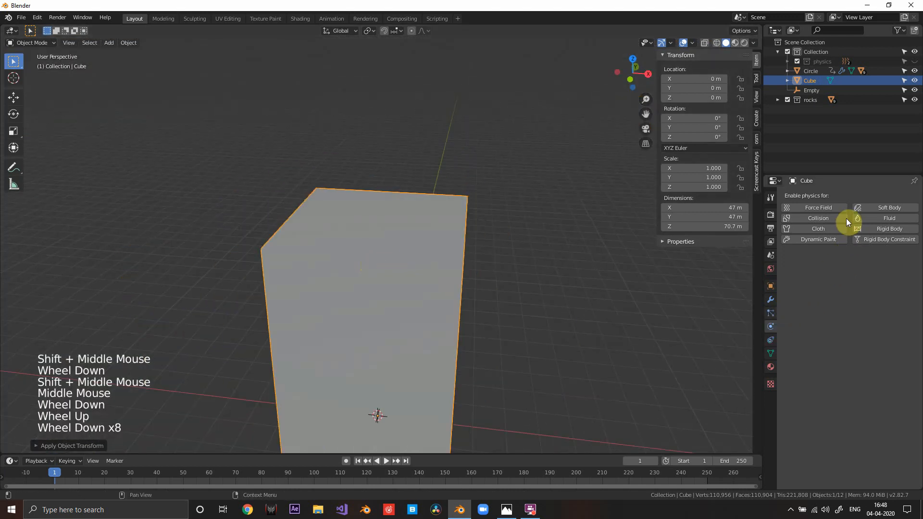
# Step: Enable Fluid physics on the cube and set its fluid type to Domain
pyautogui.click(880, 219)
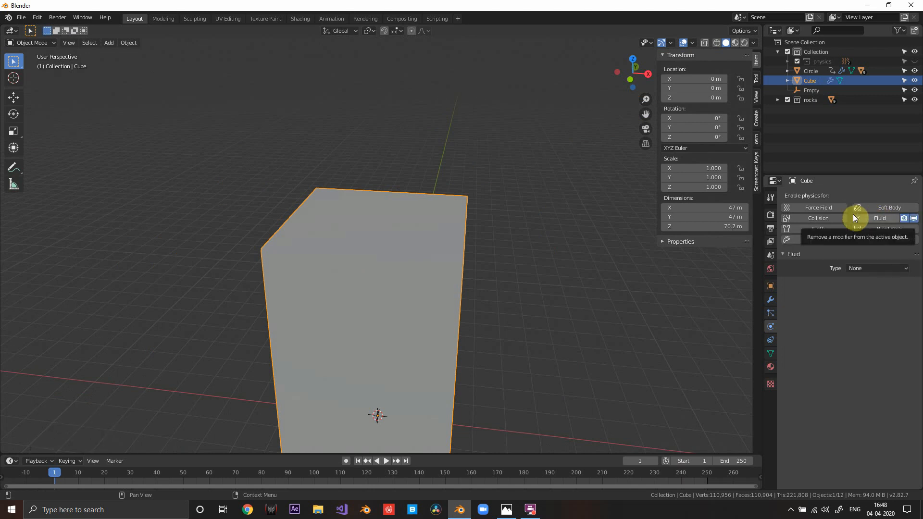
pyautogui.click(867, 270)
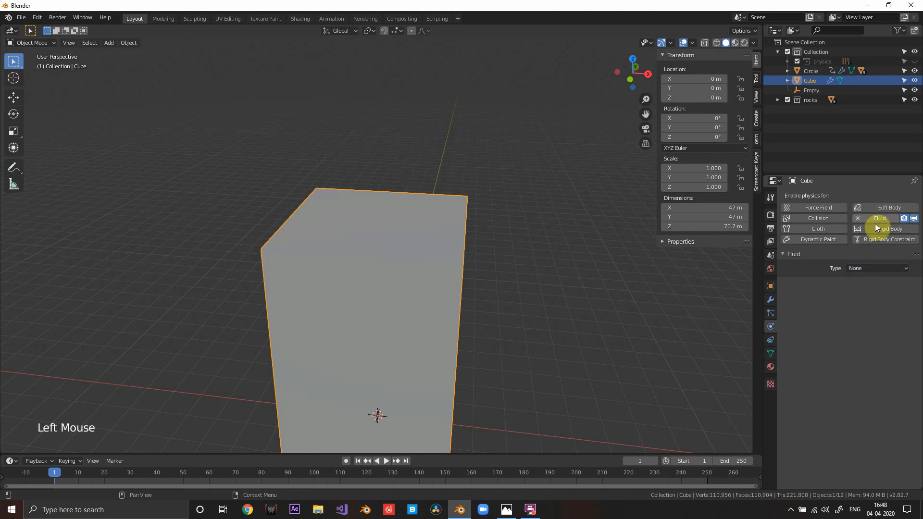
pyautogui.click(863, 270)
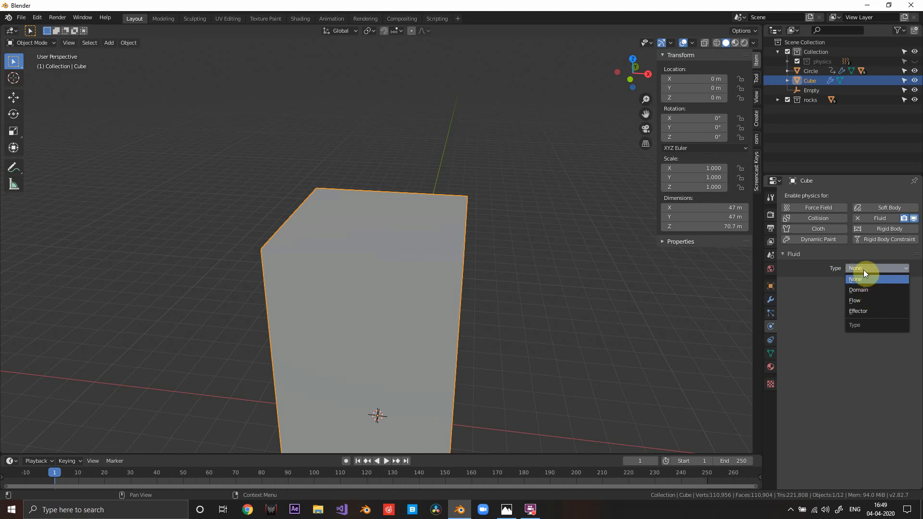
pyautogui.click(876, 267)
pyautogui.click(862, 280)
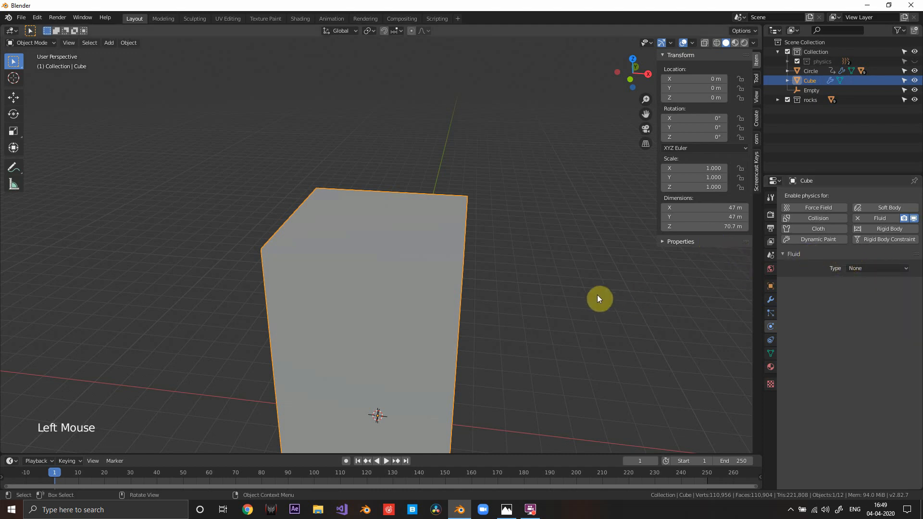
pyautogui.moveTo(599, 298); pyautogui.dragTo(622, 282, button='middle')
pyautogui.click(860, 269)
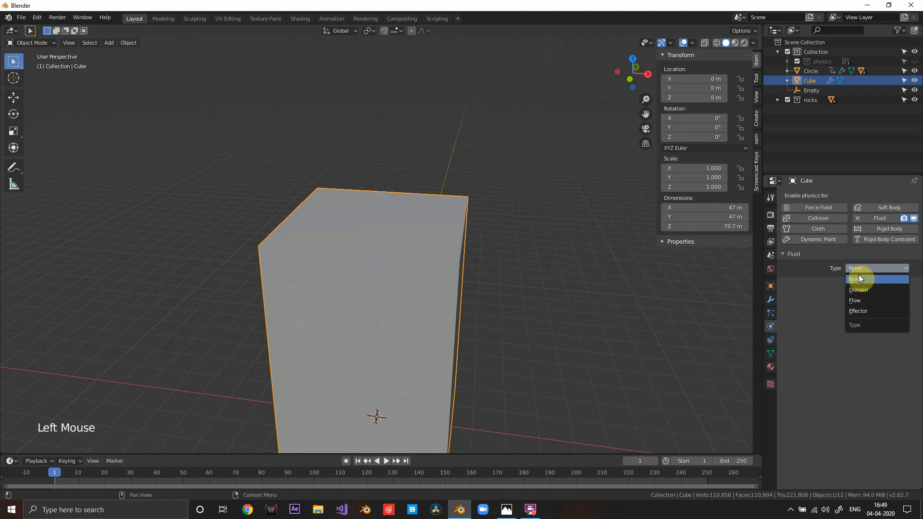
pyautogui.click(857, 290)
pyautogui.scroll(1, 736, 313)
pyautogui.scroll(-1, 495, 292)
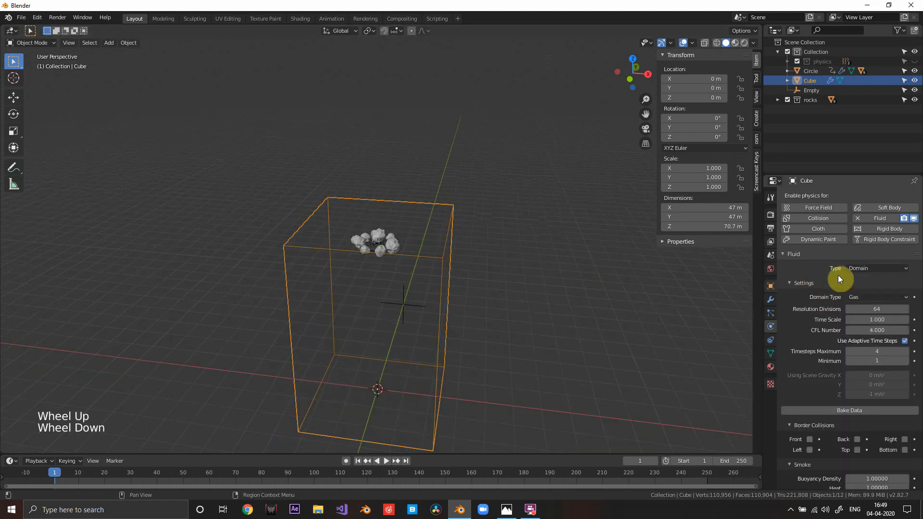
pyautogui.click(865, 267)
pyautogui.click(864, 266)
pyautogui.click(864, 267)
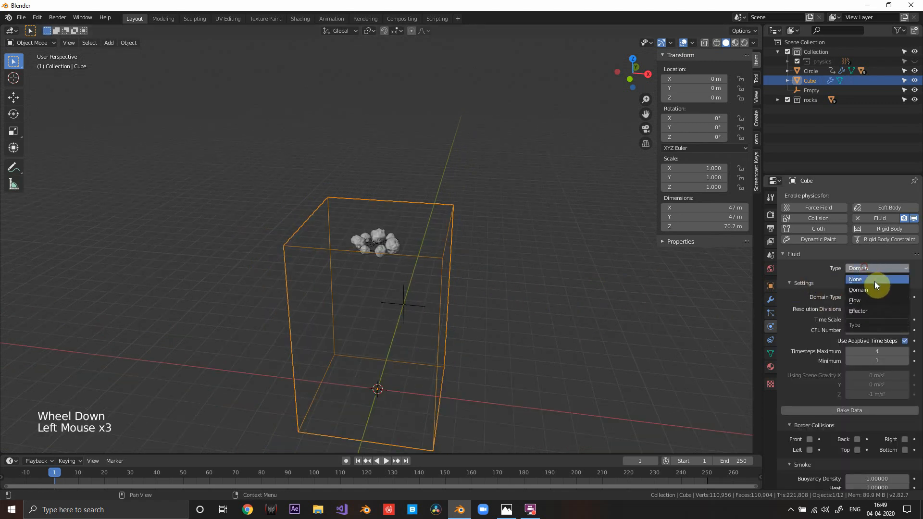
# Step: Try to select a rock in the ring inside the domain directly in the viewport
pyautogui.scroll(4, 507, 302)
pyautogui.scroll(-4, 503, 262)
pyautogui.moveTo(506, 303); pyautogui.dragTo(443, 200, button='middle')
pyautogui.scroll(3, 439, 278)
pyautogui.moveTo(469, 275); pyautogui.dragTo(439, 286, button='middle')
pyautogui.scroll(4, 413, 255)
pyautogui.scroll(-1, 419, 257)
pyautogui.scroll(1, 438, 287)
pyautogui.click(385, 269)
pyautogui.scroll(1, 385, 269)
pyautogui.moveTo(385, 269); pyautogui.dragTo(405, 292, button='middle')
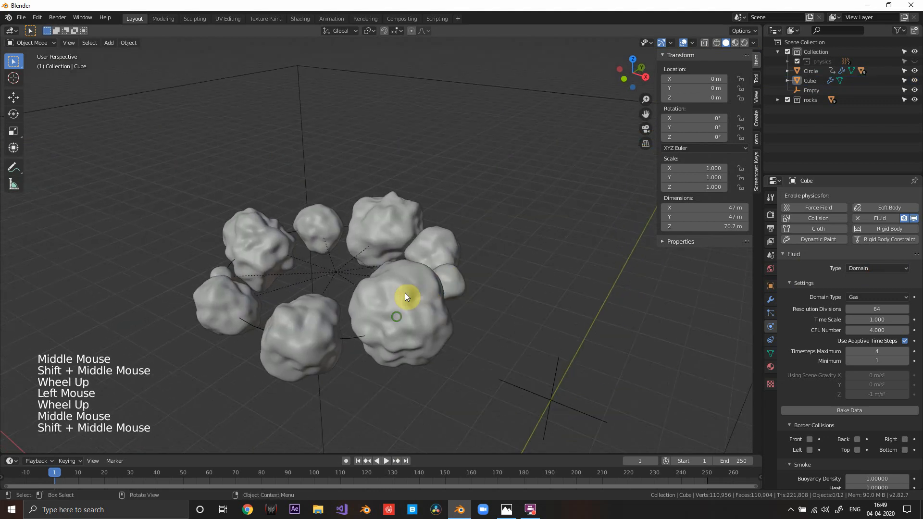
pyautogui.click(405, 293)
pyautogui.moveTo(448, 320); pyautogui.dragTo(460, 290, button='middle')
pyautogui.scroll(1, 460, 290)
pyautogui.click(448, 212)
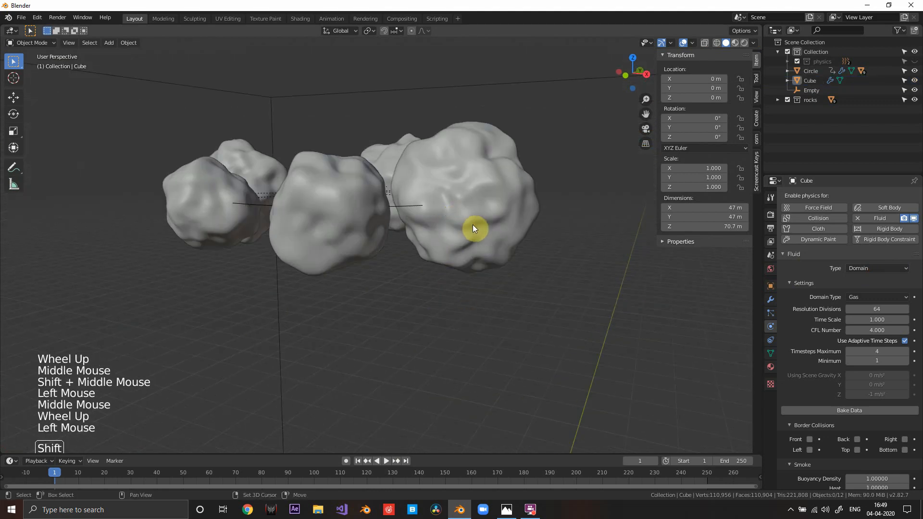
pyautogui.keyDown('shift'); pyautogui.moveTo(472, 224); pyautogui.dragTo(428, 259, button='middle'); pyautogui.keyUp('shift')
pyautogui.tripleClick(428, 259)
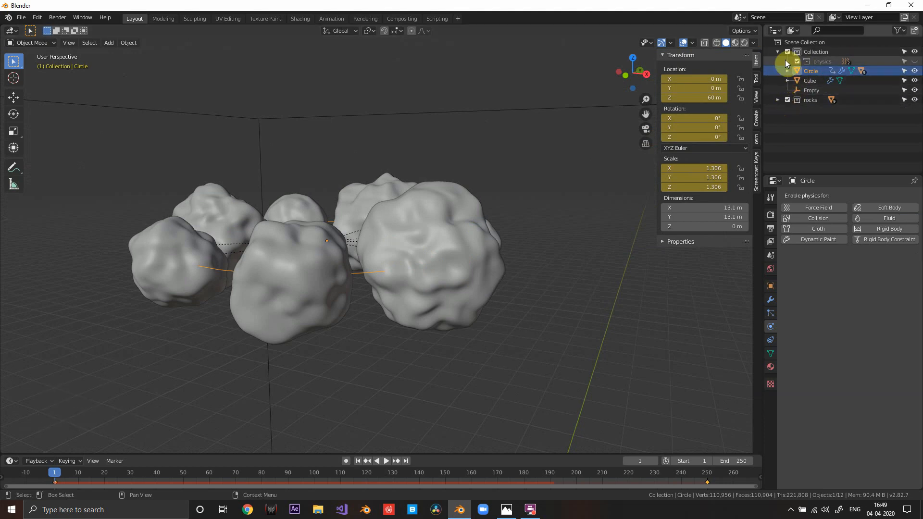
# Step: Expand the rocks collection and make all its spheres, Sphere through Sphere.008, selectable in the viewport
pyautogui.click(777, 100)
pyautogui.scroll(-2, 904, 89)
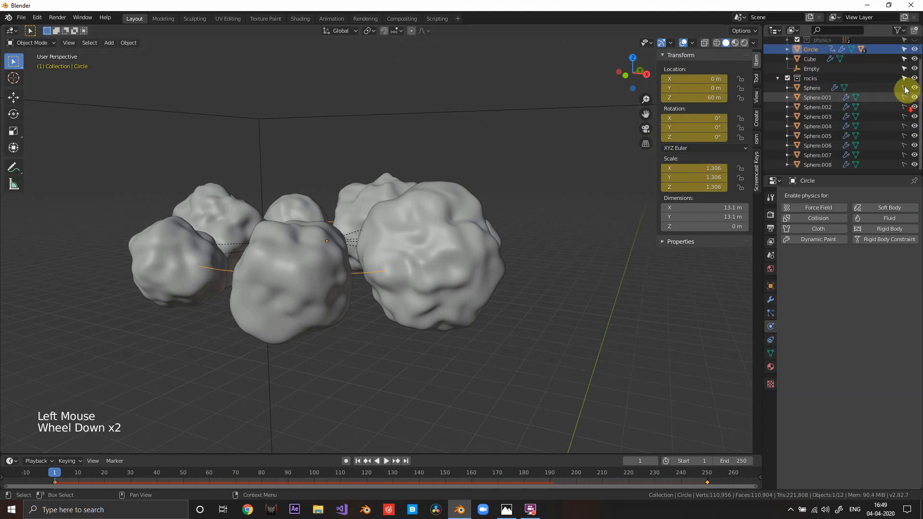
pyautogui.click(903, 87)
pyautogui.click(903, 97)
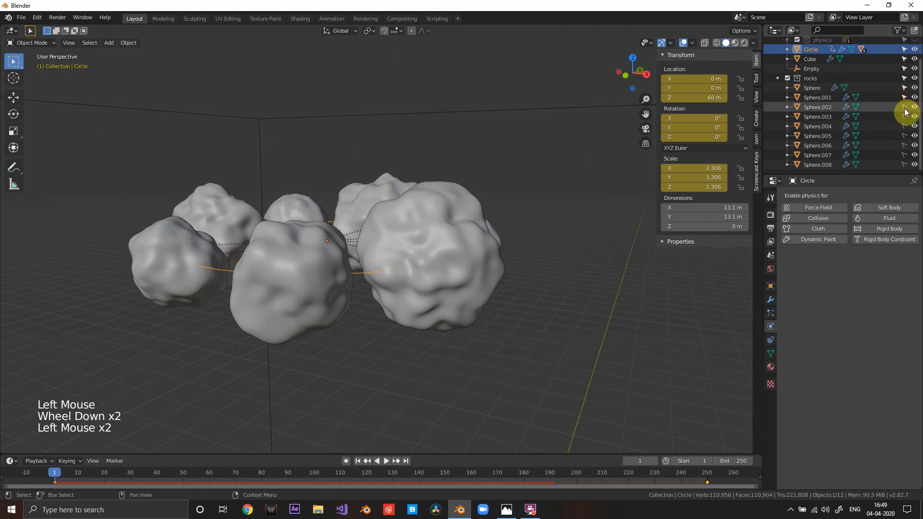
pyautogui.click(904, 106)
pyautogui.click(904, 116)
pyautogui.click(904, 126)
pyautogui.click(904, 136)
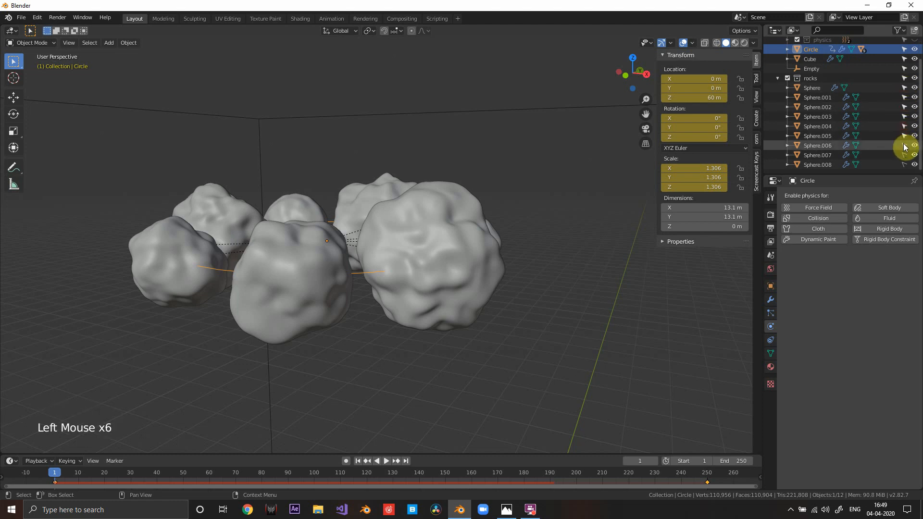
pyautogui.click(904, 146)
pyautogui.click(903, 155)
pyautogui.click(904, 164)
# Step: Select the large rock at the front of the ring, Sphere.005
pyautogui.scroll(-1, 443, 183)
pyautogui.scroll(-2, 443, 181)
pyautogui.moveTo(443, 181); pyautogui.dragTo(418, 250, button='middle')
pyautogui.click(419, 251)
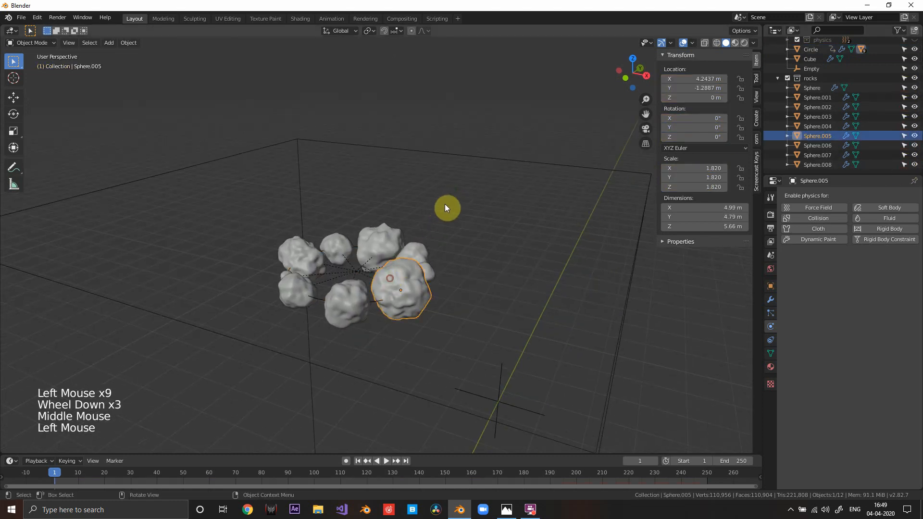
pyautogui.scroll(1, 446, 153)
pyautogui.keyDown('shift'); pyautogui.moveTo(449, 179); pyautogui.dragTo(492, 208, button='middle'); pyautogui.keyUp('shift')
pyautogui.scroll(1, 446, 151)
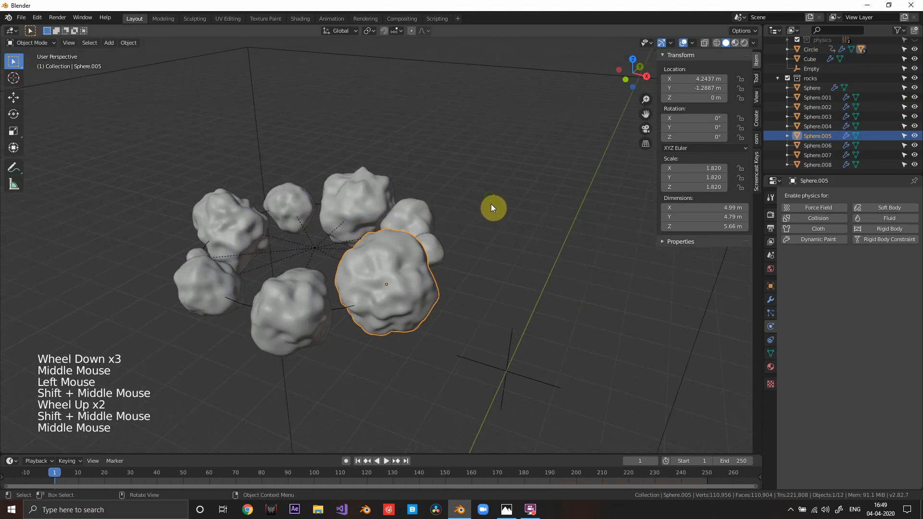
# Step: Enable Fluid physics on Sphere.005 and set it to type Flow, flow type Fire + Smoke and flow behavior Inflow
pyautogui.click(885, 218)
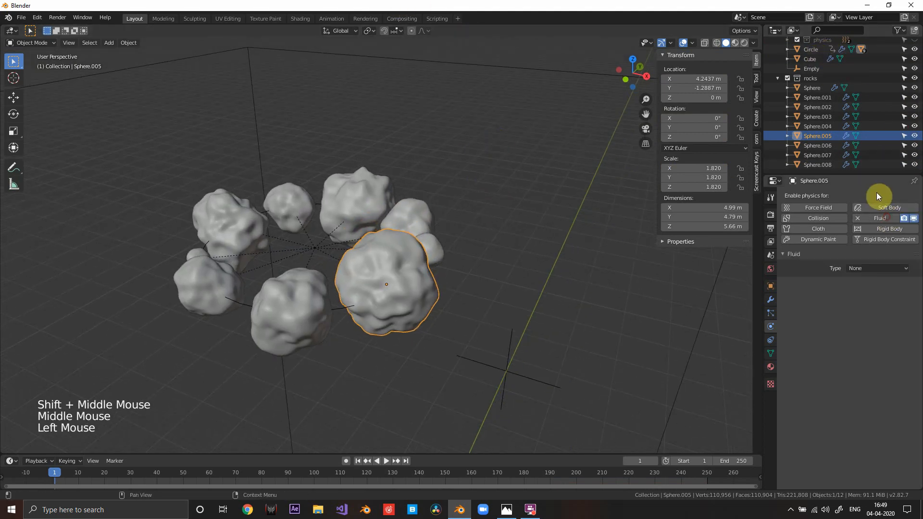
pyautogui.click(875, 271)
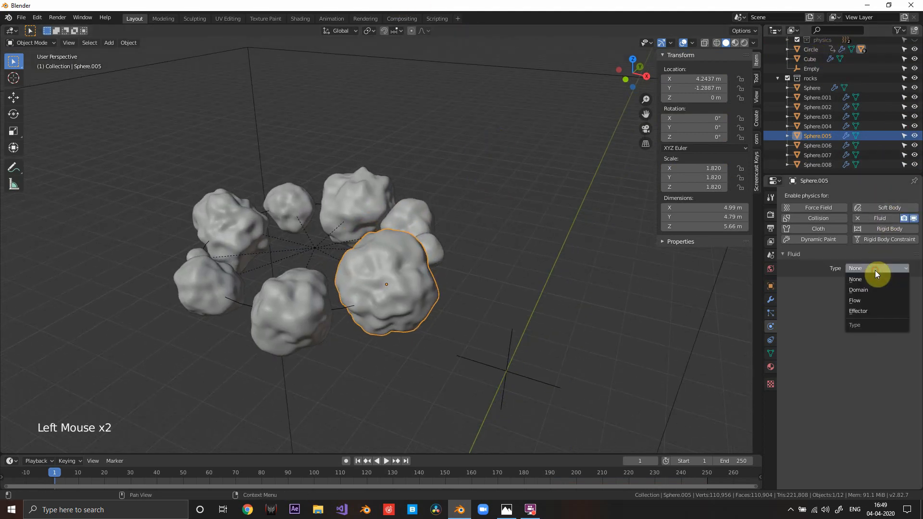
pyautogui.click(861, 299)
pyautogui.click(877, 297)
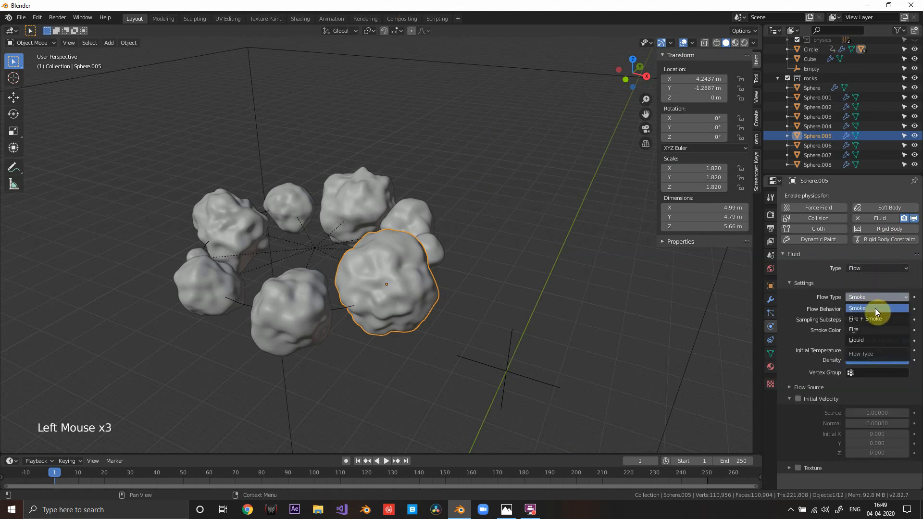
pyautogui.click(875, 318)
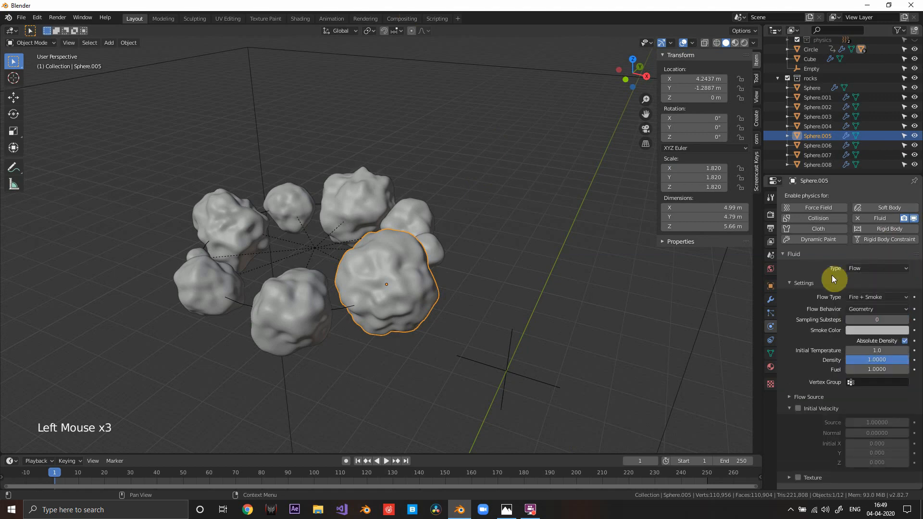
pyautogui.click(873, 308)
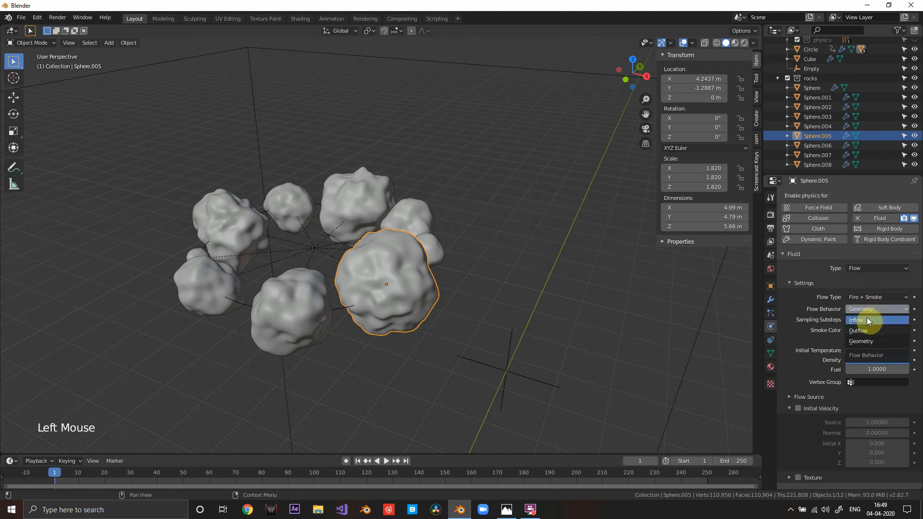
pyautogui.click(867, 318)
pyautogui.scroll(-3, 485, 317)
pyautogui.scroll(1, 481, 318)
pyautogui.moveTo(478, 317); pyautogui.dragTo(457, 263, button='middle')
pyautogui.scroll(1, 406, 185)
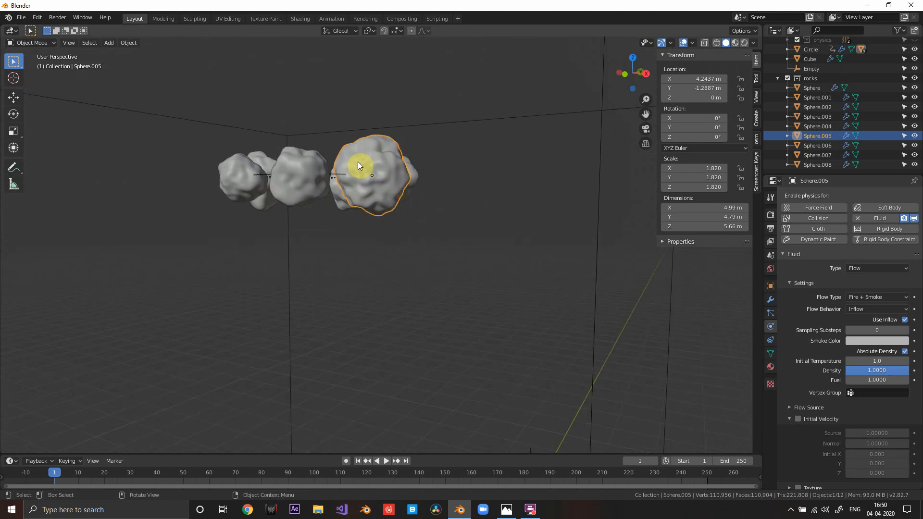
# Step: Try the Geometry flow behavior on Sphere.005 and set it back to Inflow
pyautogui.click(868, 309)
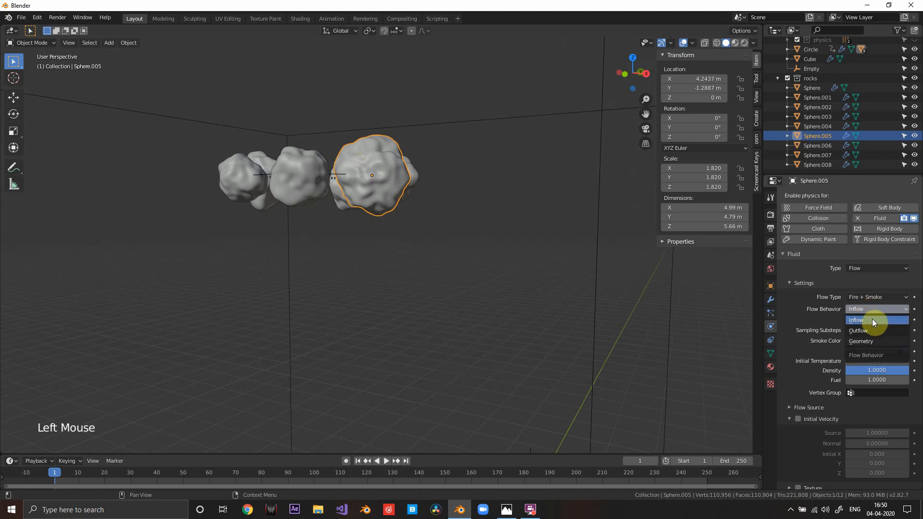
pyautogui.click(868, 341)
pyautogui.moveTo(420, 206); pyautogui.dragTo(422, 214, button='middle')
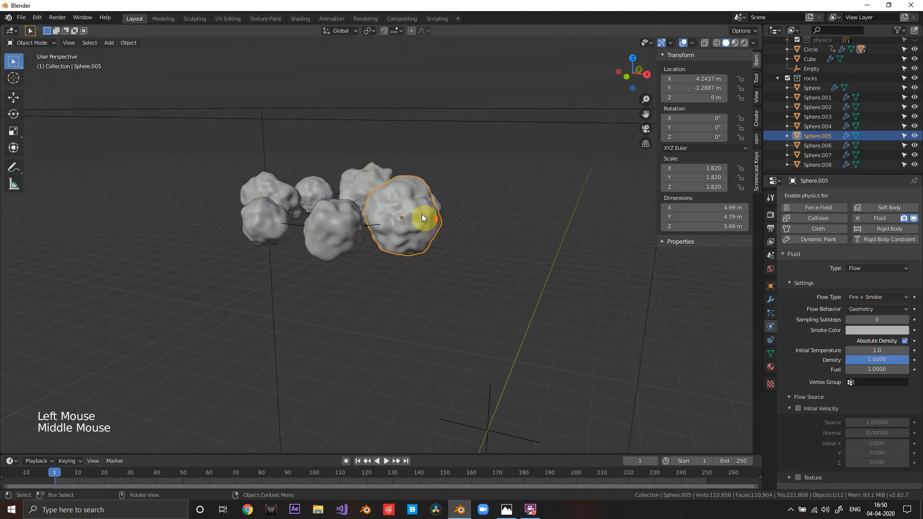
pyautogui.scroll(1, 422, 214)
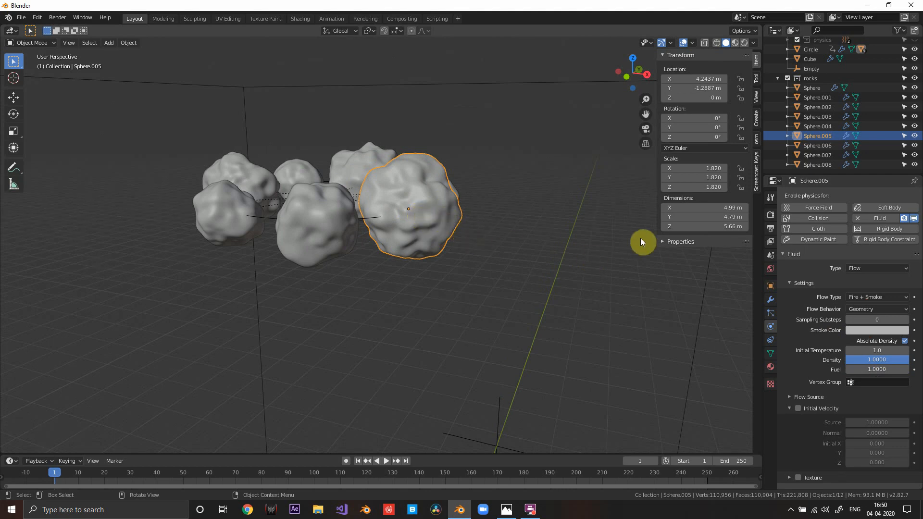
pyautogui.click(861, 310)
# Step: Enable Fluid physics on the neighboring rock Sphere.006 and set its fluid type to Flow
pyautogui.scroll(-2, 514, 195)
pyautogui.scroll(2, 379, 250)
pyautogui.moveTo(515, 194); pyautogui.dragTo(368, 269, button='middle')
pyautogui.click(198, 262)
pyautogui.keyDown('shift'); pyautogui.scroll(1, 359, 275); pyautogui.keyUp('shift')
pyautogui.click(365, 270)
pyautogui.click(887, 218)
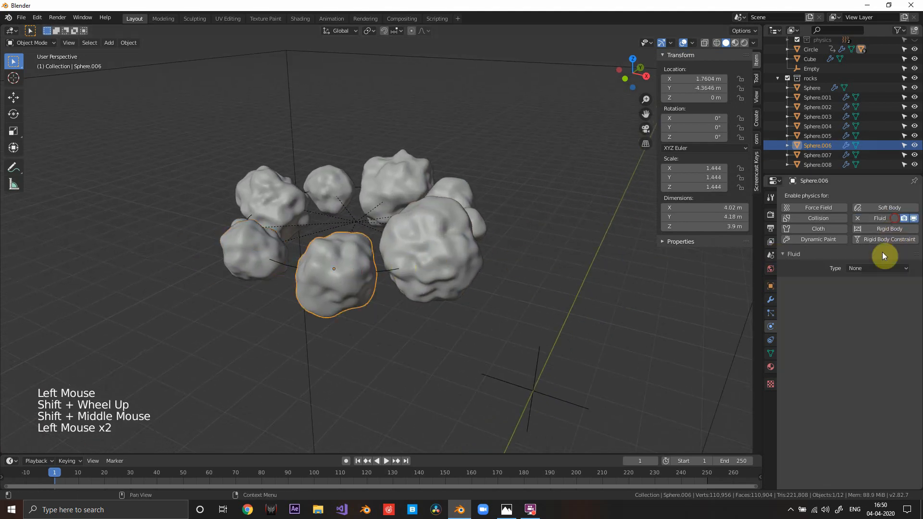
pyautogui.click(870, 275)
pyautogui.click(872, 300)
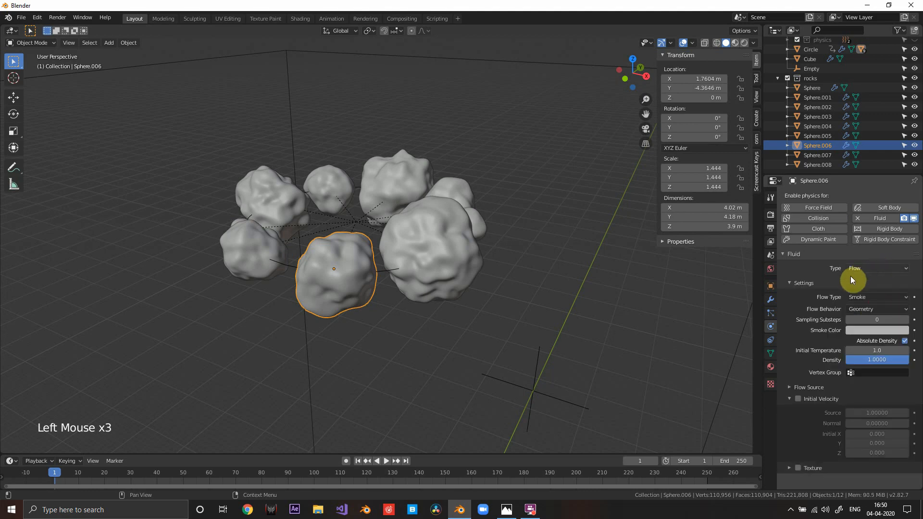
# Step: Set Sphere.006's flow type to Fire + Smoke and its flow behavior to Inflow
pyautogui.click(875, 295)
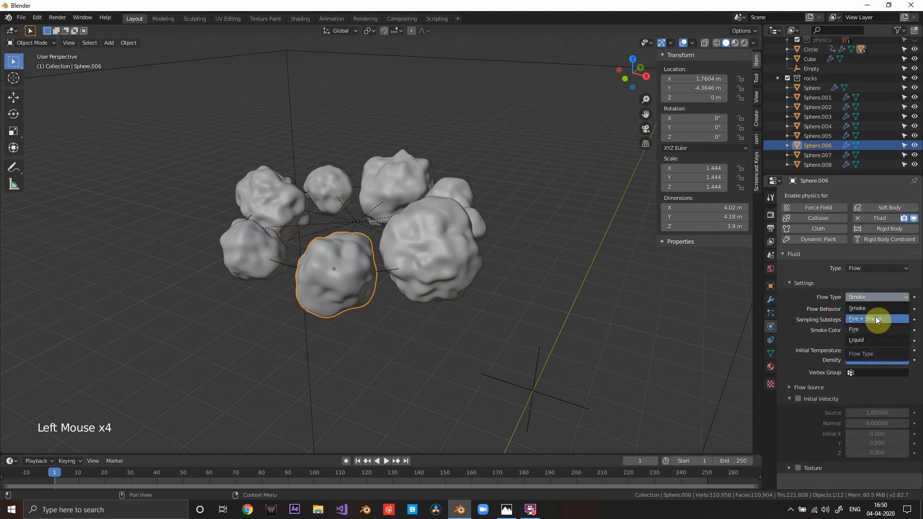
pyautogui.click(875, 307)
pyautogui.click(875, 309)
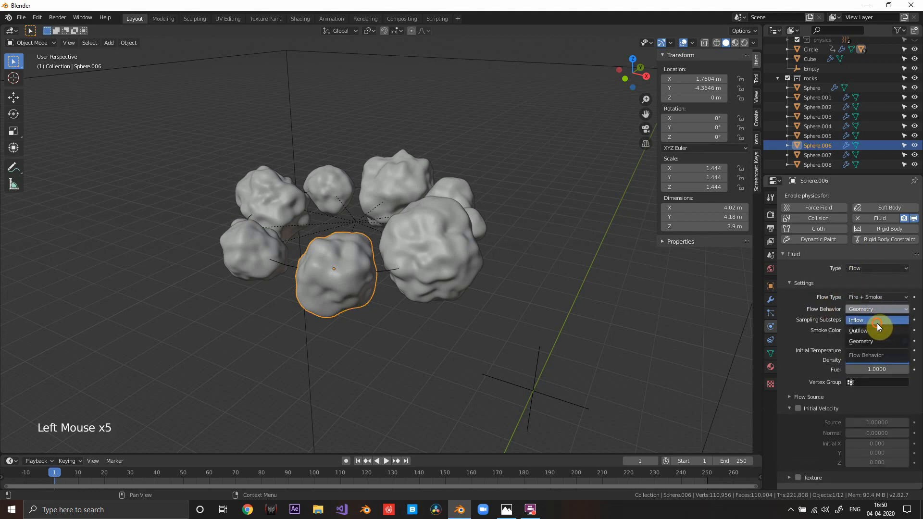
pyautogui.click(877, 323)
# Step: Enable Fluid physics on the rock Sphere.007 and set its fluid type to Flow
pyautogui.moveTo(420, 285); pyautogui.dragTo(466, 275, button='middle')
pyautogui.click(465, 275)
pyautogui.scroll(2, 552, 273)
pyautogui.keyDown('shift'); pyautogui.moveTo(552, 273); pyautogui.dragTo(492, 284, button='middle'); pyautogui.keyUp('shift')
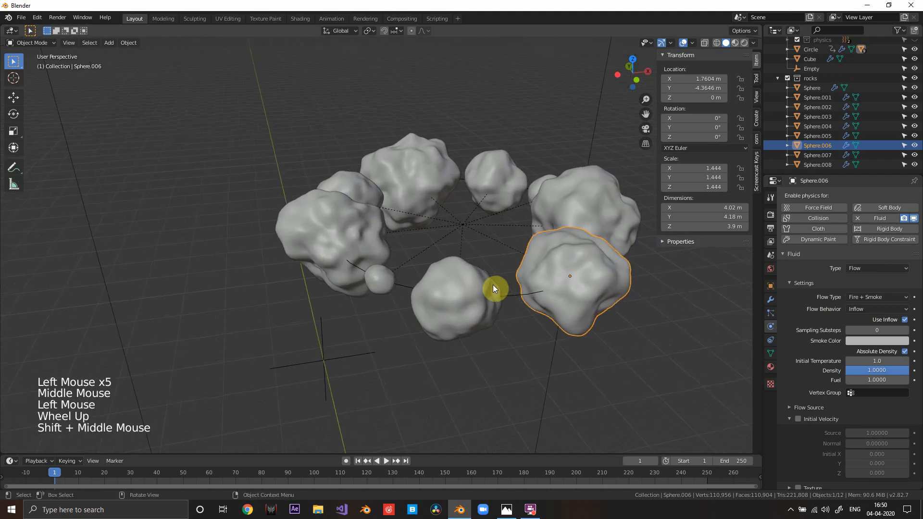
pyautogui.click(492, 284)
pyautogui.click(866, 220)
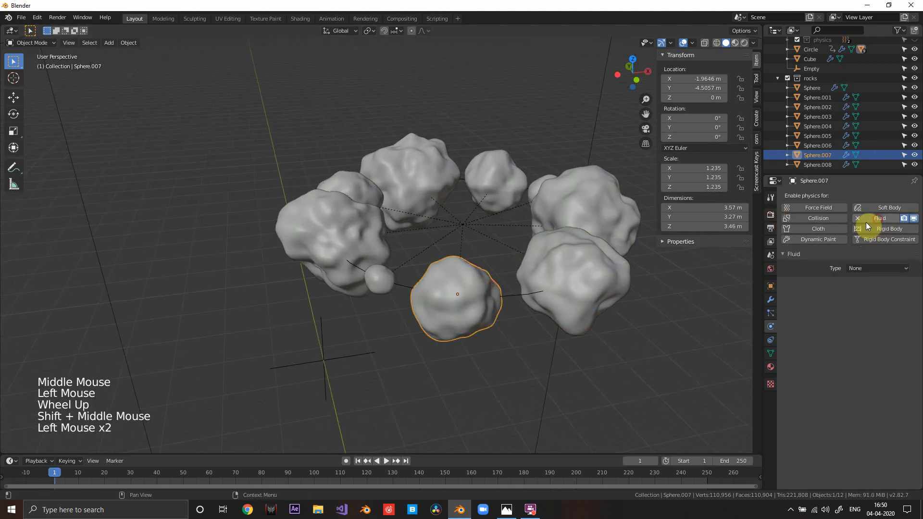
pyautogui.click(859, 268)
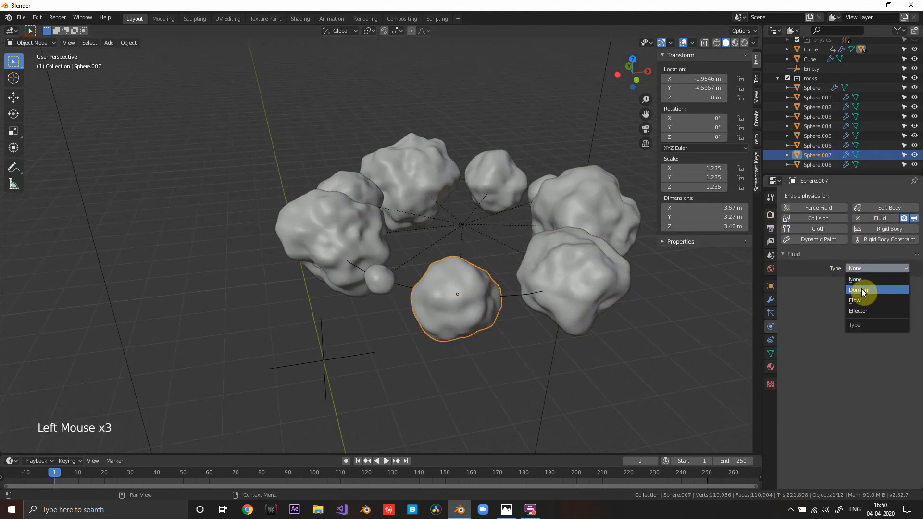
pyautogui.click(864, 301)
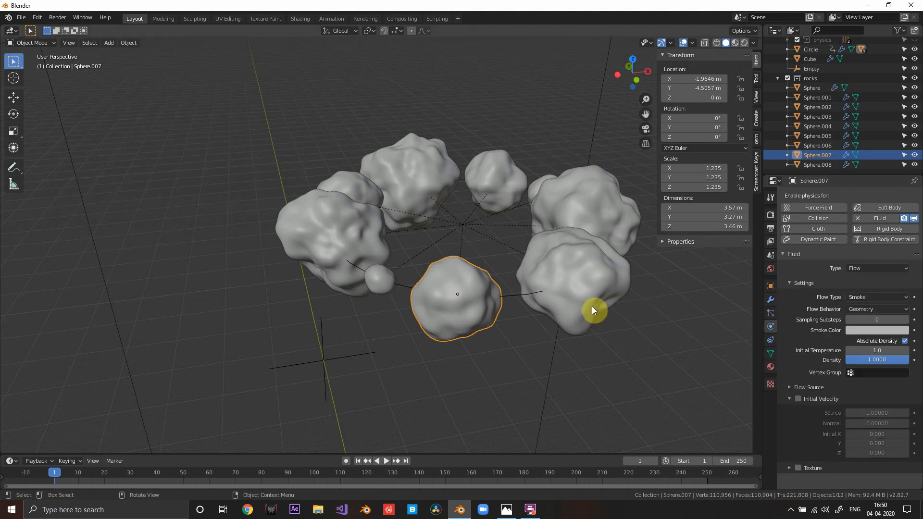
# Step: Set Sphere.007's flow type to Fire + Smoke and its flow behavior to Inflow
pyautogui.moveTo(631, 285)
pyautogui.keyDown('shift'); pyautogui.mouseDown(button='middle')
pyautogui.moveTo(653, 289)
pyautogui.moveTo(633, 276)
pyautogui.mouseUp(button='middle'); pyautogui.keyUp('shift')
pyautogui.scroll(2, 668, 295)
pyautogui.scroll(-2, 675, 298)
pyautogui.scroll(2, 671, 298)
pyautogui.scroll(-1, 670, 298)
pyautogui.click(863, 298)
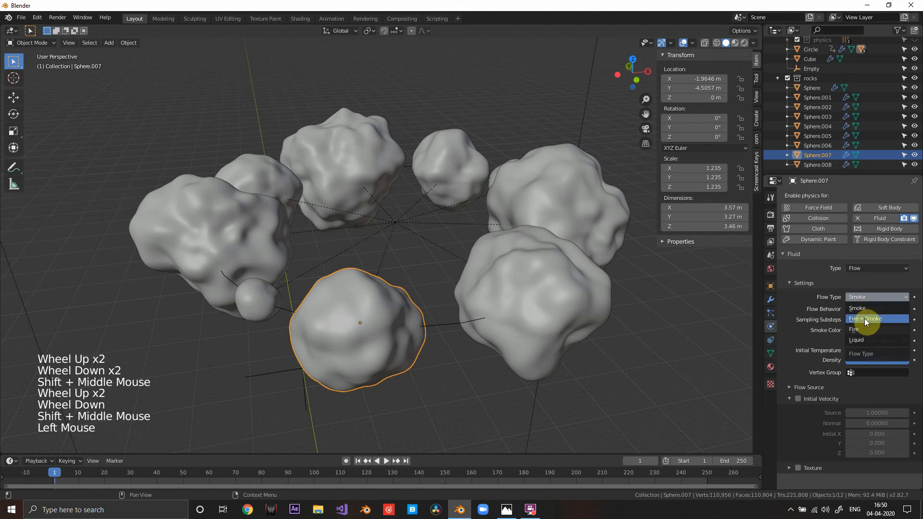
pyautogui.click(864, 318)
pyautogui.click(871, 312)
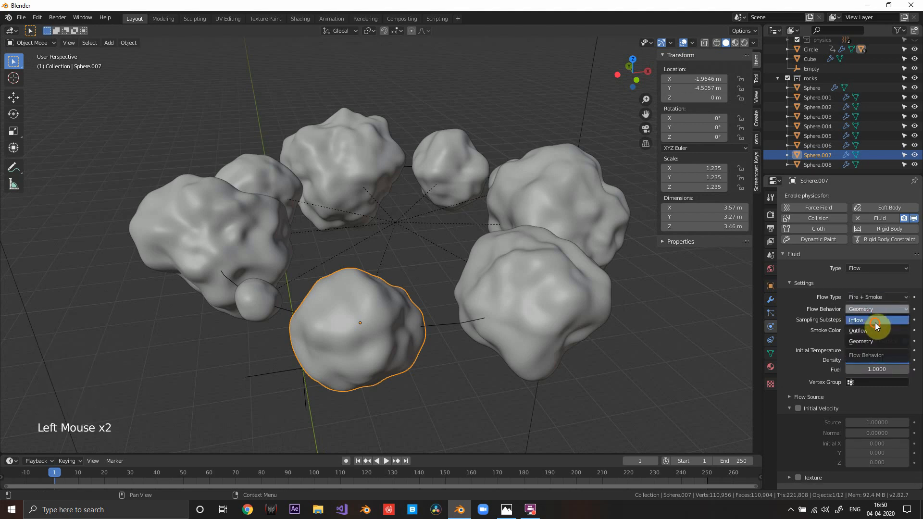
pyautogui.click(875, 322)
# Step: Enable Fluid physics on the smallest rock, Sphere.008, and set its fluid type to Flow
pyautogui.moveTo(457, 317); pyautogui.dragTo(511, 298, button='middle')
pyautogui.click(513, 299)
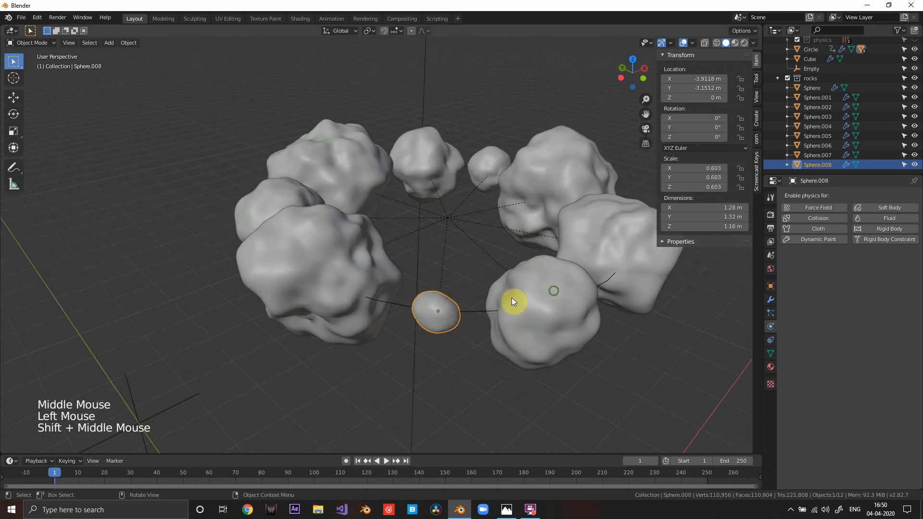
pyautogui.click(890, 219)
pyautogui.click(865, 267)
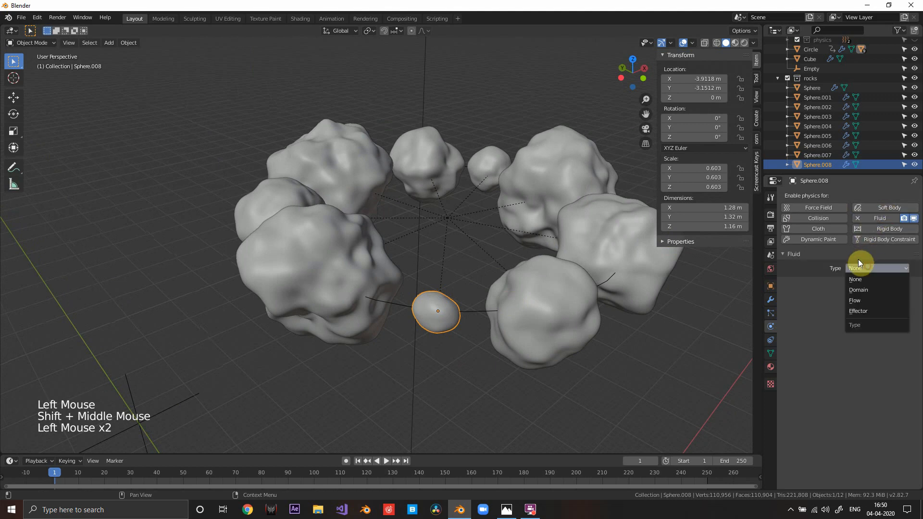
pyautogui.scroll(2, 530, 302)
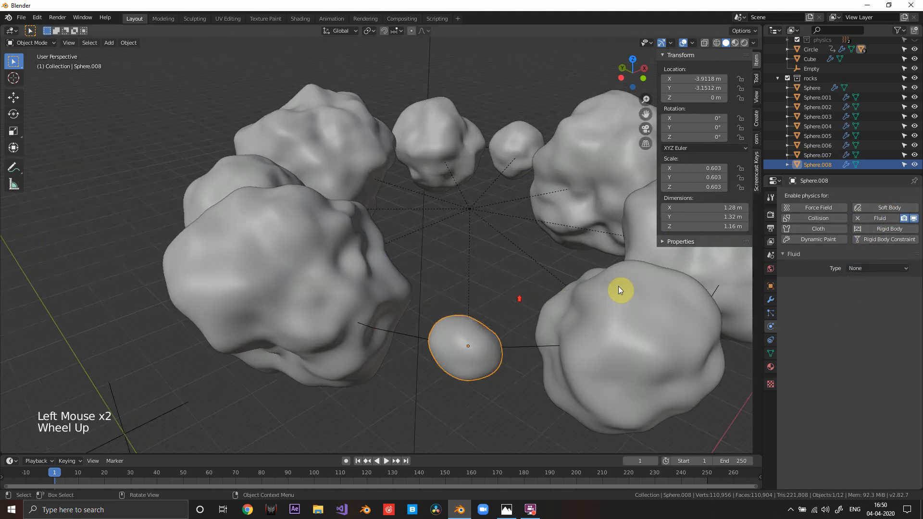
pyautogui.click(890, 267)
pyautogui.click(854, 300)
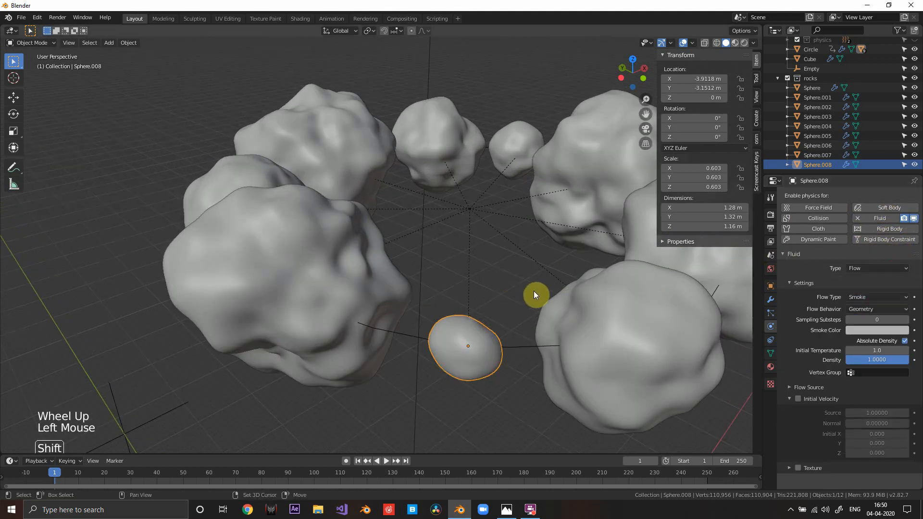
# Step: Set Sphere.008's flow type to Fire + Smoke and its flow behavior to Inflow
pyautogui.keyDown('shift'); pyautogui.moveTo(531, 291); pyautogui.dragTo(584, 282, button='middle'); pyautogui.keyUp('shift')
pyautogui.click(881, 298)
pyautogui.click(879, 317)
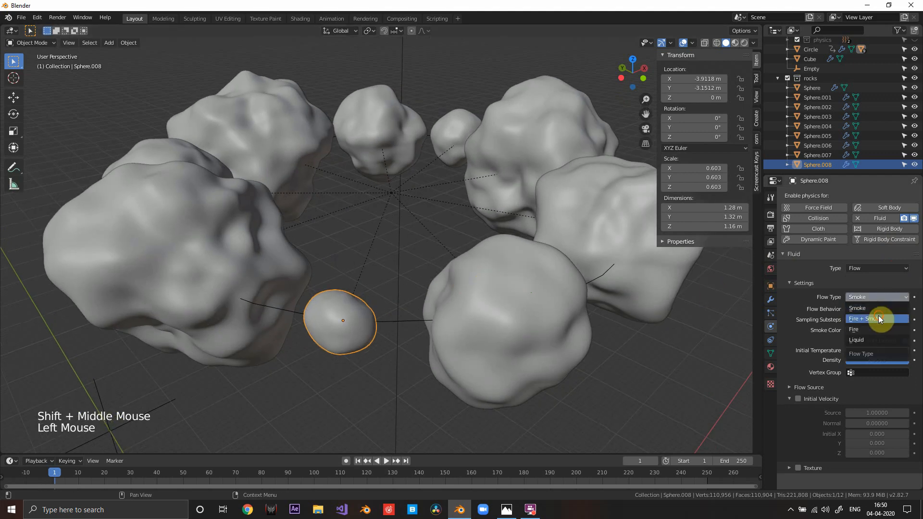
pyautogui.click(878, 309)
# Step: Enable Fluid physics on the large rock Sphere beside the smallest one and set its fluid type to Flow
pyautogui.scroll(-3, 481, 288)
pyautogui.moveTo(481, 288); pyautogui.dragTo(355, 284, button='middle')
pyautogui.click(356, 285)
pyautogui.keyDown('shift'); pyautogui.moveTo(483, 273); pyautogui.dragTo(488, 277, button='middle'); pyautogui.keyUp('shift')
pyautogui.moveTo(488, 277); pyautogui.dragTo(480, 273, button='middle')
pyautogui.moveTo(480, 274); pyautogui.dragTo(555, 276, button='middle')
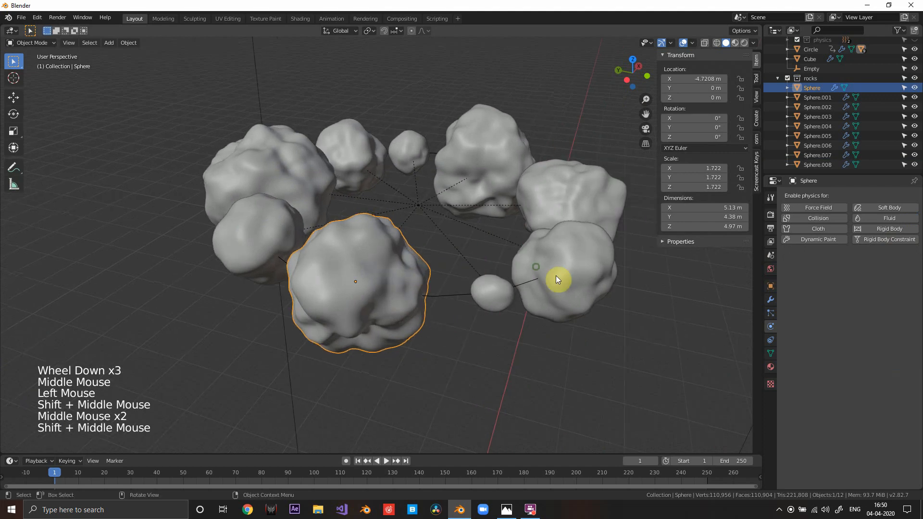
pyautogui.click(889, 218)
pyautogui.click(872, 268)
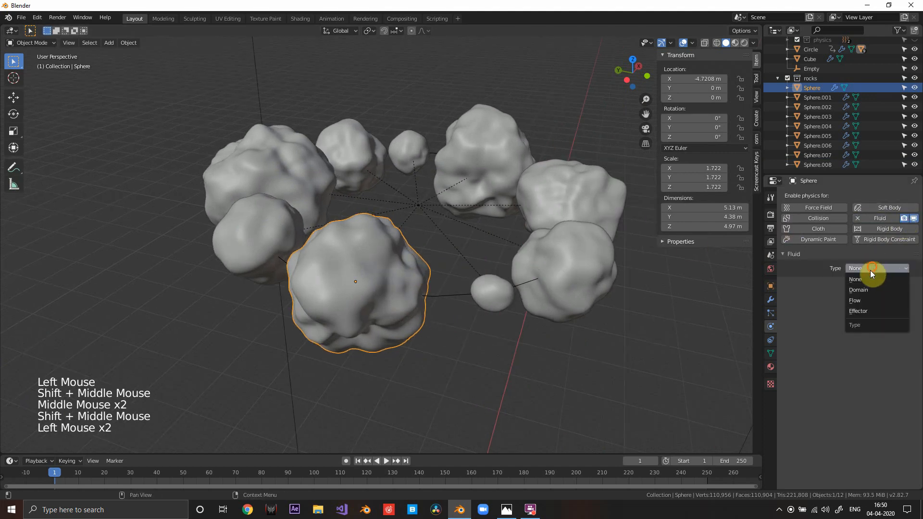
pyautogui.click(867, 300)
# Step: Set the flow type of the rock Sphere to Fire + Smoke and its flow behavior to Inflow
pyautogui.click(868, 297)
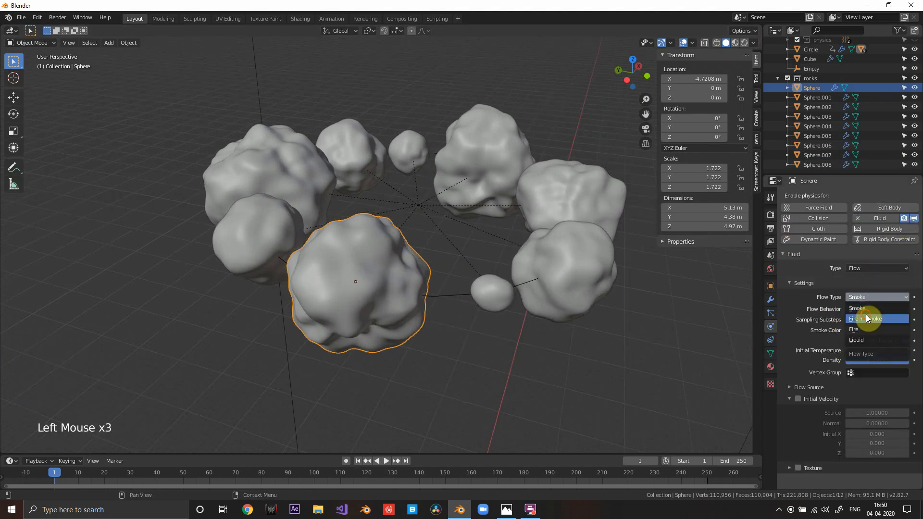
pyautogui.click(866, 319)
pyautogui.click(868, 309)
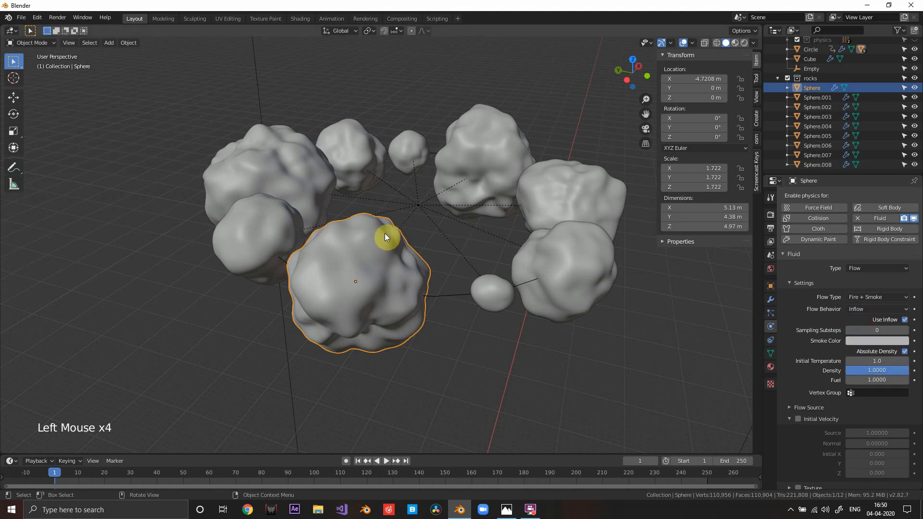
# Step: Enable Fluid physics on the rock Sphere.001 and set its fluid type to Flow
pyautogui.moveTo(384, 233); pyautogui.dragTo(366, 235, button='middle')
pyautogui.click(366, 234)
pyautogui.keyDown('shift'); pyautogui.moveTo(437, 223); pyautogui.dragTo(427, 224, button='middle'); pyautogui.keyUp('shift')
pyautogui.moveTo(428, 224)
pyautogui.mouseDown(button='middle')
pyautogui.moveTo(416, 223)
pyautogui.moveTo(425, 226)
pyautogui.mouseUp(button='middle')
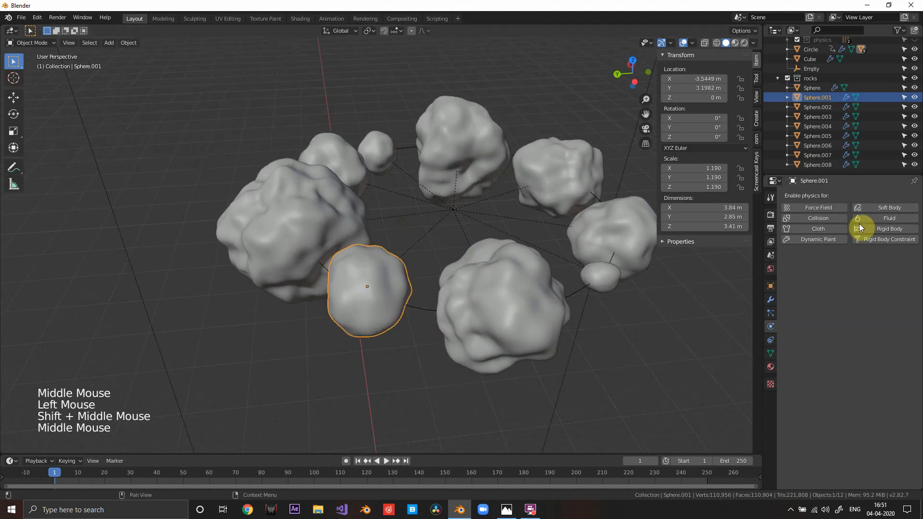
pyautogui.click(871, 215)
pyautogui.click(882, 268)
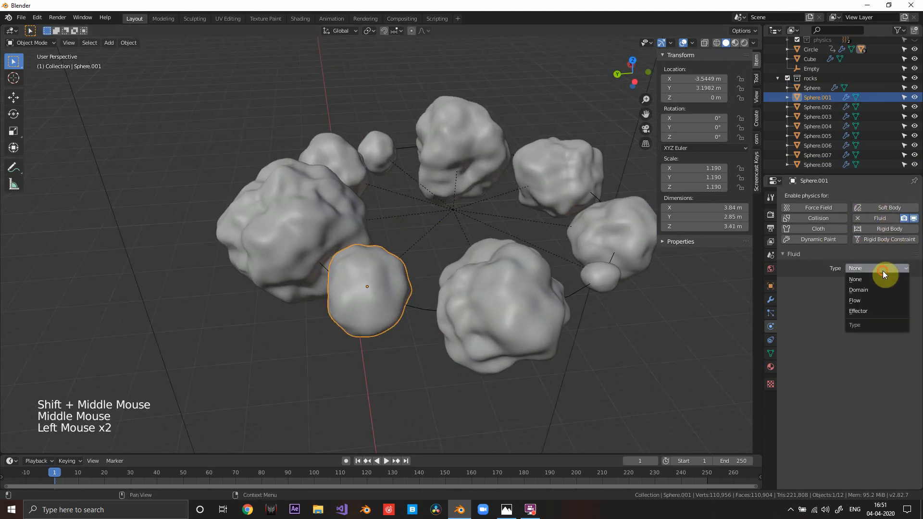
pyautogui.click(858, 300)
# Step: Set Sphere.001's flow behavior to Inflow and its flow type to Fire + Smoke, checking the settings against the rock Sphere
pyautogui.moveTo(425, 271); pyautogui.dragTo(469, 267, button='middle')
pyautogui.click(459, 267)
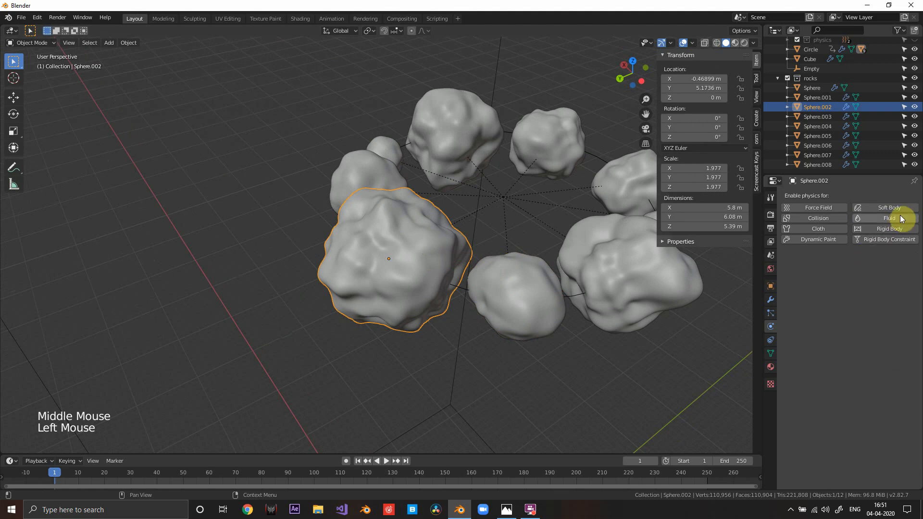
pyautogui.click(555, 312)
pyautogui.click(869, 310)
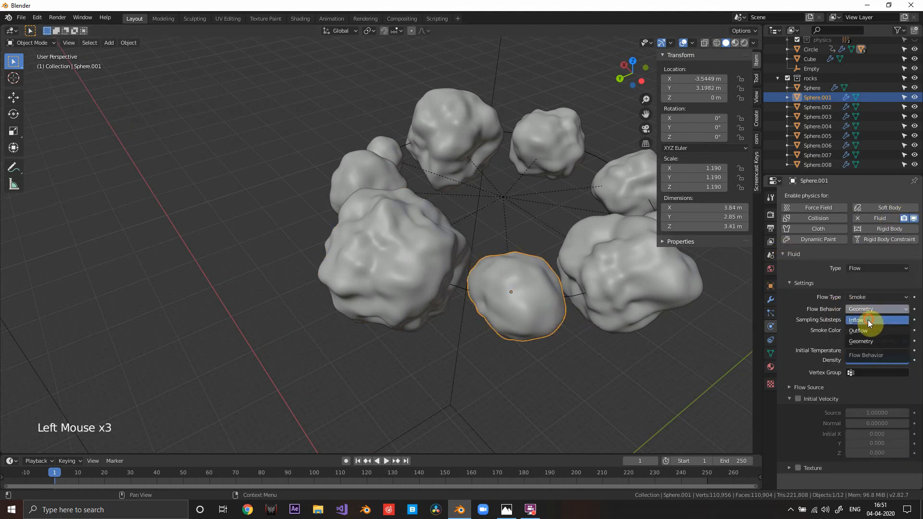
pyautogui.moveTo(476, 307); pyautogui.dragTo(432, 304, button='middle')
pyautogui.click(577, 295)
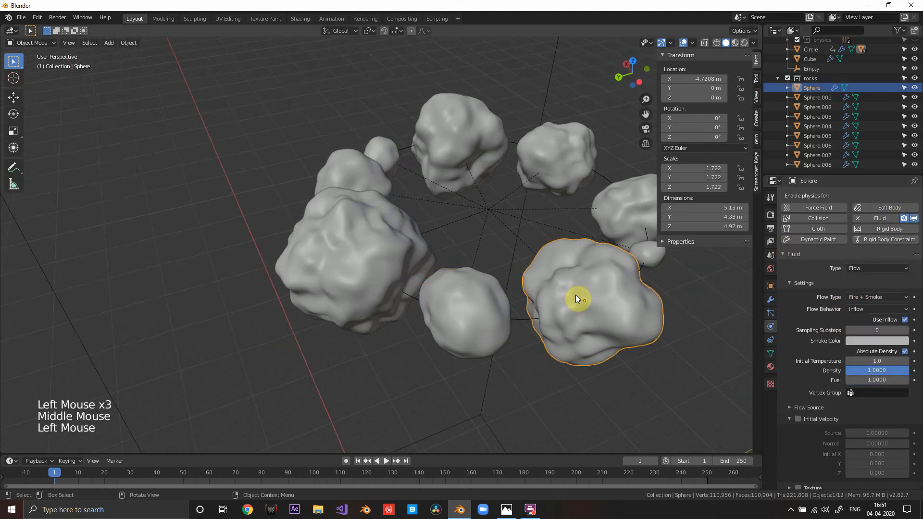
pyautogui.click(498, 308)
pyautogui.keyDown('shift'); pyautogui.middleClick(478, 306); pyautogui.keyUp('shift')
pyautogui.click(866, 296)
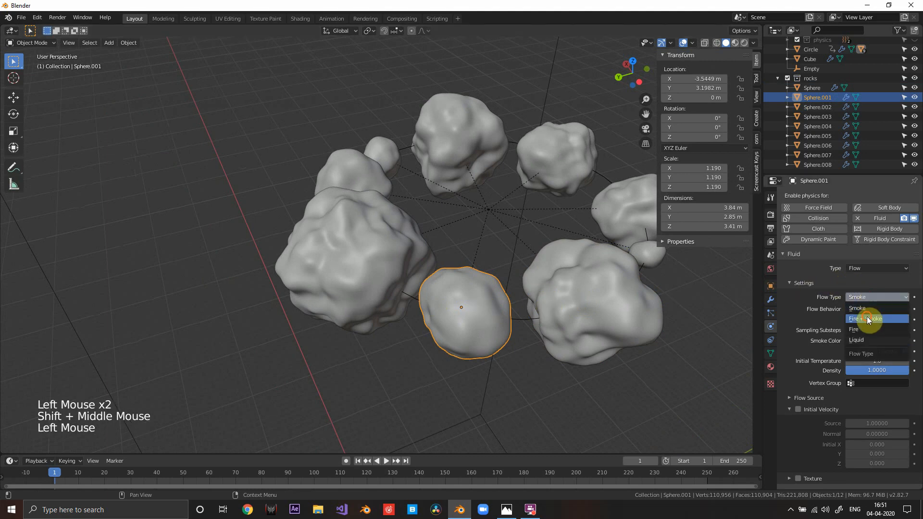
pyautogui.click(867, 316)
# Step: Check the flow settings of the rocks around the ring and set Sphere.005's flow behavior to Inflow
pyautogui.keyDown('shift'); pyautogui.moveTo(515, 311); pyautogui.dragTo(510, 301, button='middle'); pyautogui.keyUp('shift')
pyautogui.click(510, 301)
pyautogui.click(604, 230)
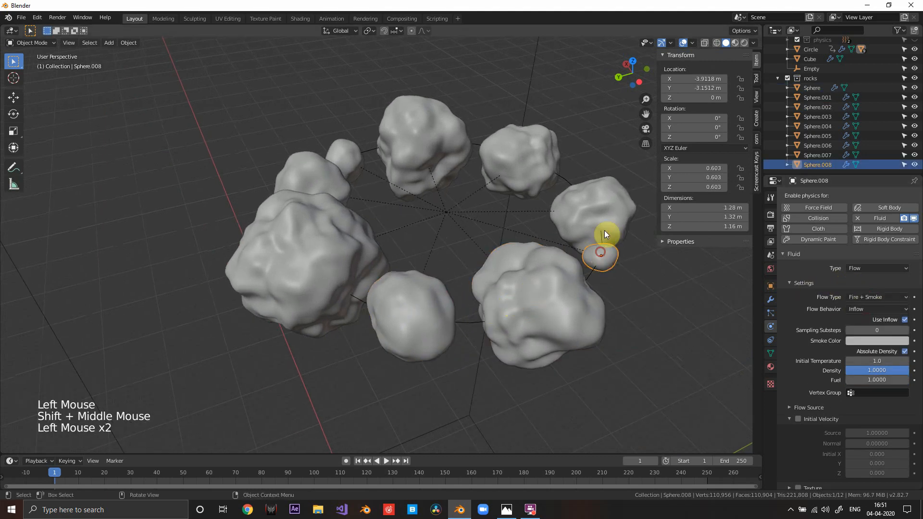
pyautogui.click(549, 201)
pyautogui.click(533, 180)
pyautogui.click(405, 150)
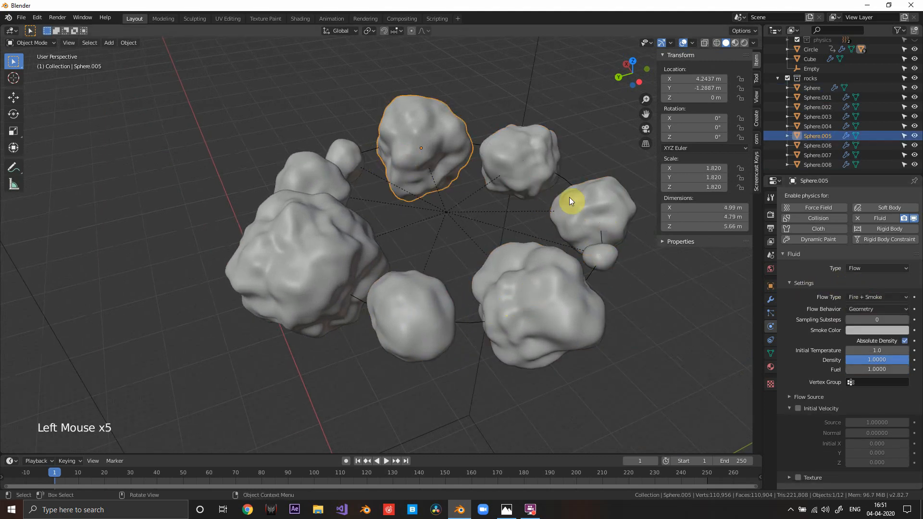
pyautogui.click(537, 178)
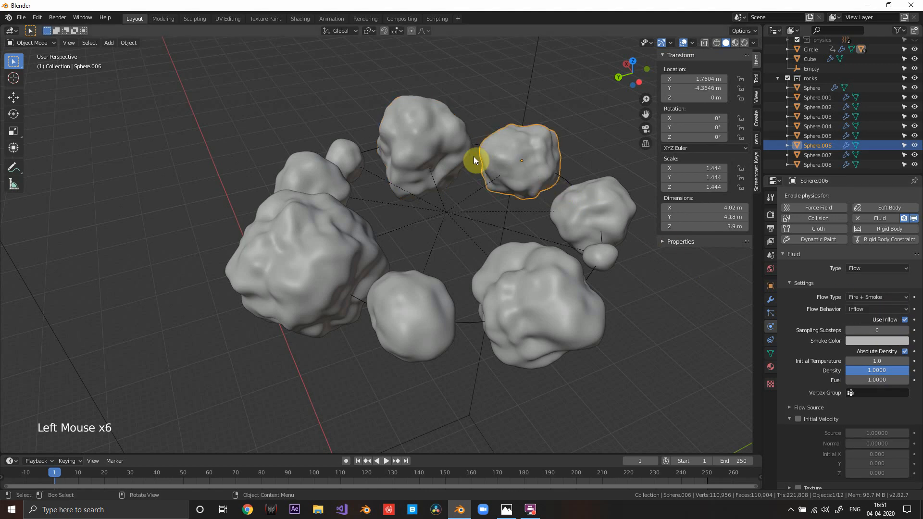
pyautogui.click(878, 309)
pyautogui.click(431, 144)
pyautogui.click(892, 310)
pyautogui.click(875, 320)
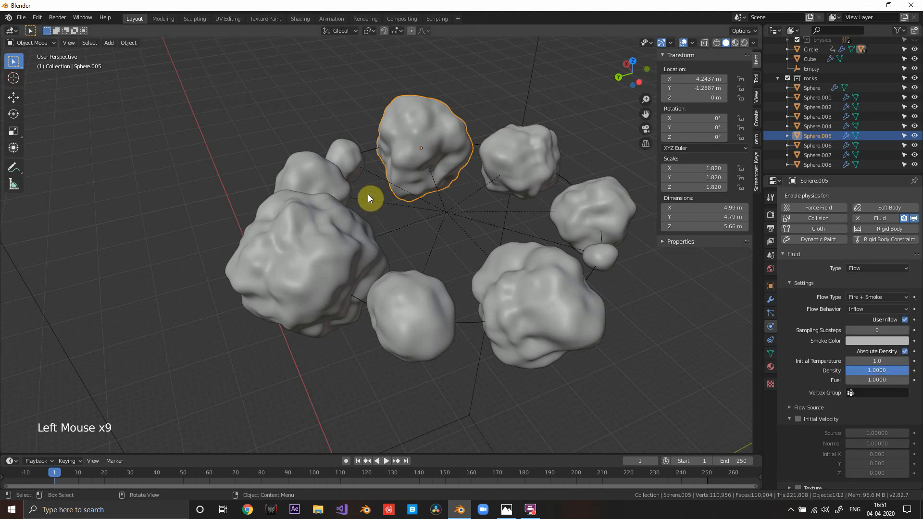
# Step: Enable Fluid physics on the small rock Sphere.004 and set its fluid type to Flow
pyautogui.click(339, 162)
pyautogui.keyDown('shift'); pyautogui.moveTo(458, 218); pyautogui.dragTo(462, 226, button='middle'); pyautogui.keyUp('shift')
pyautogui.moveTo(462, 226); pyautogui.dragTo(468, 234, button='middle')
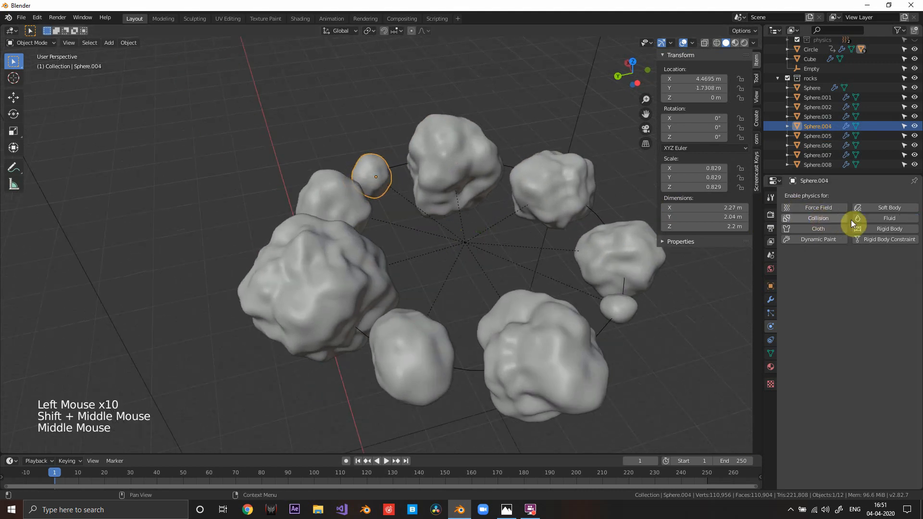
pyautogui.click(862, 218)
pyautogui.click(869, 266)
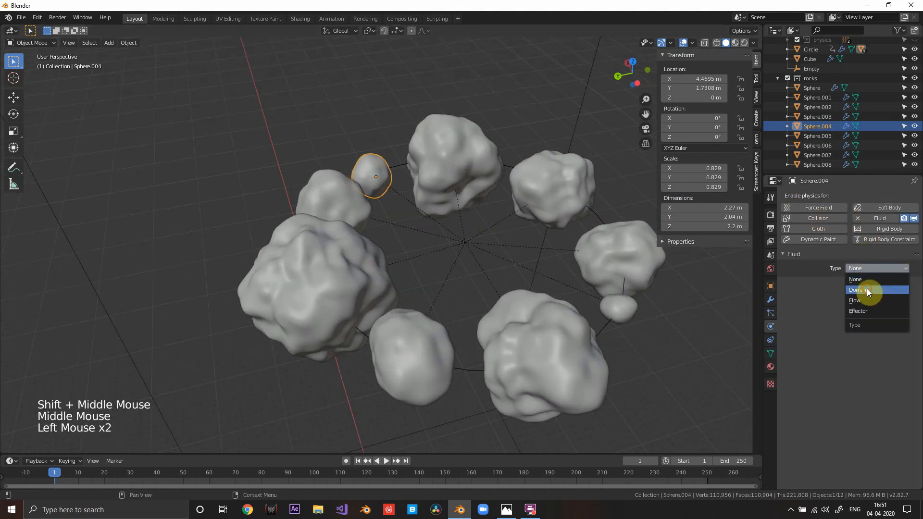
pyautogui.click(866, 289)
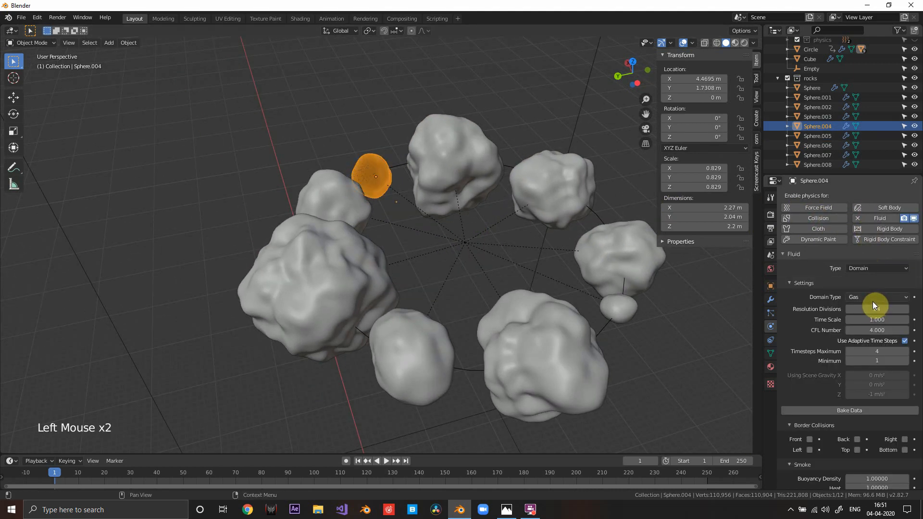
pyautogui.click(875, 268)
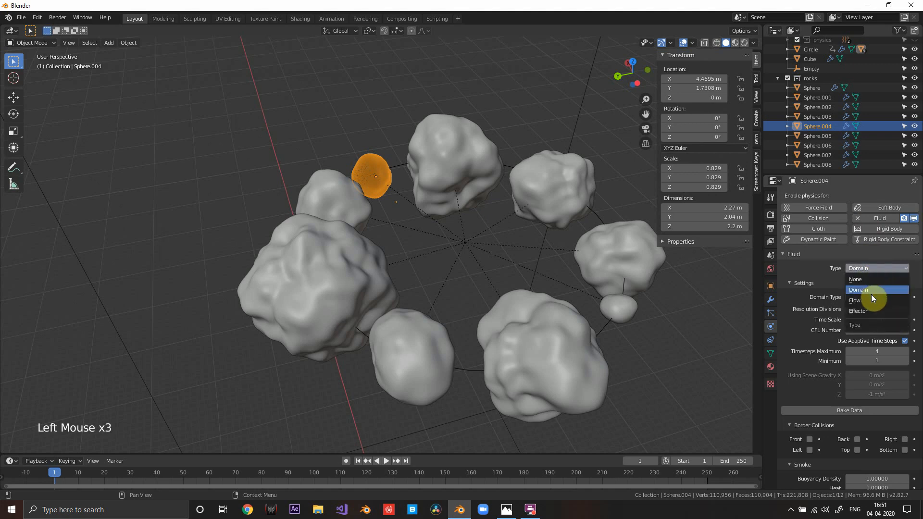
# Step: Set Sphere.004's viewport display to Textured, and its fluid flow type to Fire + Smoke with Inflow behavior
pyautogui.click(771, 287)
pyautogui.click(841, 406)
pyautogui.scroll(-3, 860, 402)
pyautogui.click(881, 436)
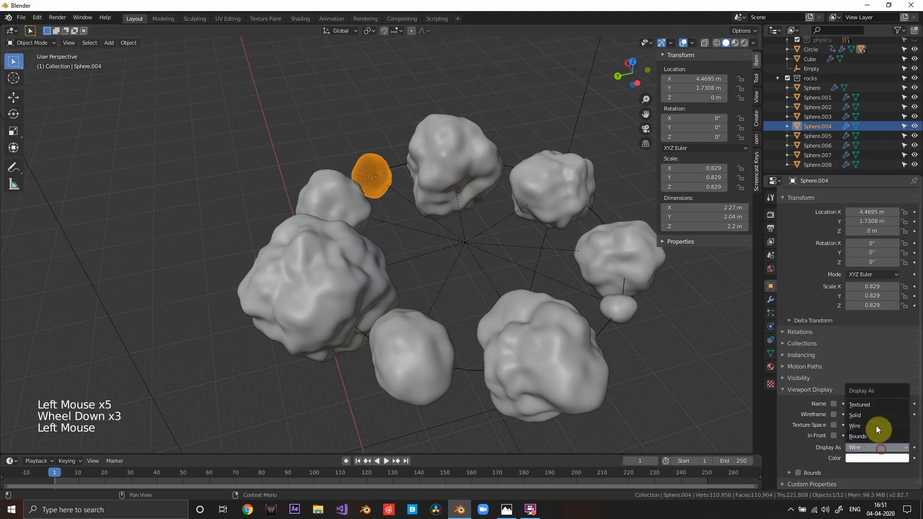
pyautogui.click(876, 415)
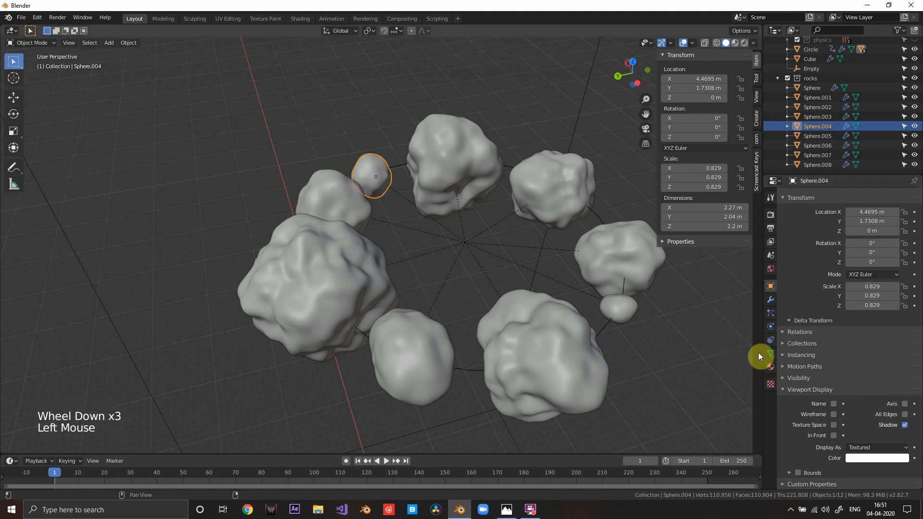
pyautogui.click(771, 326)
pyautogui.moveTo(888, 301); pyautogui.dragTo(873, 316)
# Step: Enable Fluid physics on the rock Sphere.003 and set its fluid type to Flow
pyautogui.keyDown('shift'); pyautogui.moveTo(505, 218); pyautogui.dragTo(498, 236, button='middle'); pyautogui.keyUp('shift')
pyautogui.moveTo(495, 236); pyautogui.dragTo(473, 233, button='middle')
pyautogui.click(367, 219)
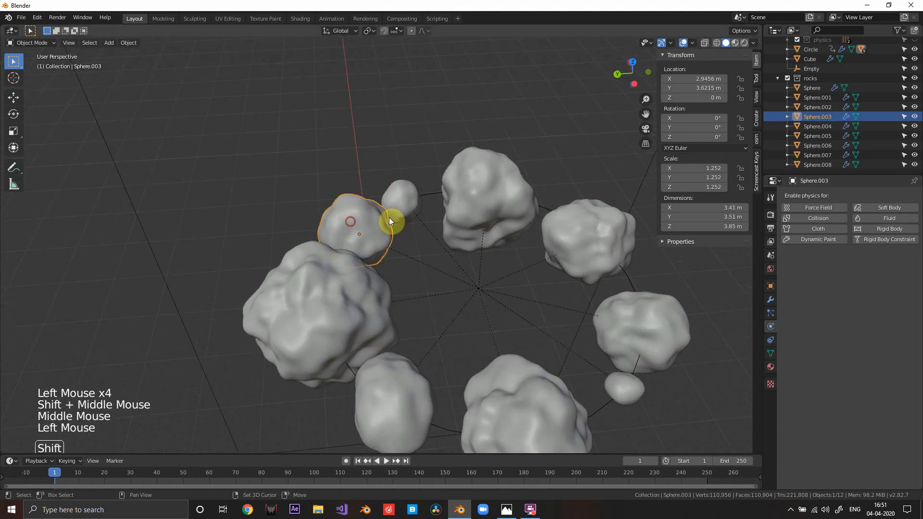
pyautogui.keyDown('shift'); pyautogui.moveTo(391, 217); pyautogui.dragTo(397, 224, button='middle'); pyautogui.keyUp('shift')
pyautogui.moveTo(404, 223); pyautogui.dragTo(392, 222, button='middle')
pyautogui.moveTo(414, 222); pyautogui.dragTo(405, 222, button='middle')
pyautogui.click(887, 222)
pyautogui.click(880, 268)
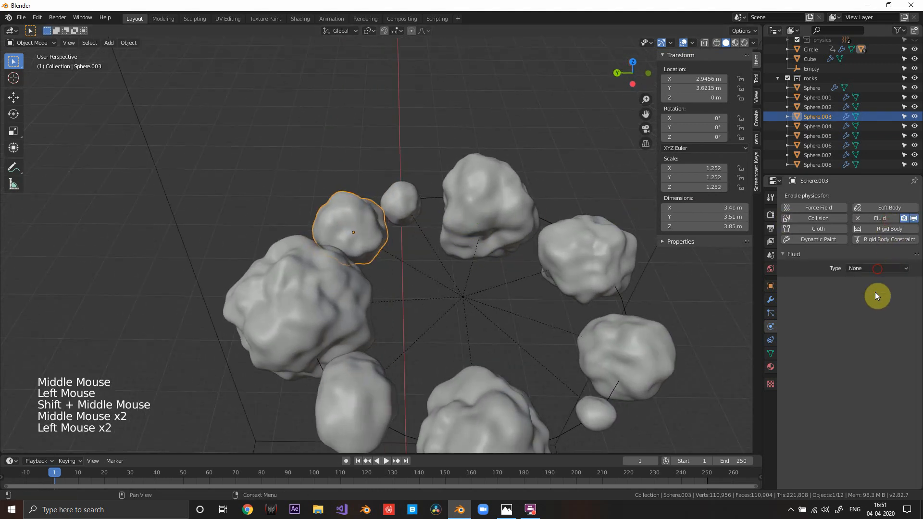
pyautogui.click(871, 267)
pyautogui.click(872, 301)
# Step: Set Sphere.003's flow type to Fire + Smoke and its flow behavior to Inflow
pyautogui.keyDown('shift'); pyautogui.moveTo(447, 214); pyautogui.dragTo(504, 195, button='middle'); pyautogui.keyUp('shift')
pyautogui.moveTo(507, 195); pyautogui.dragTo(501, 195, button='middle')
pyautogui.click(850, 295)
pyautogui.click(850, 296)
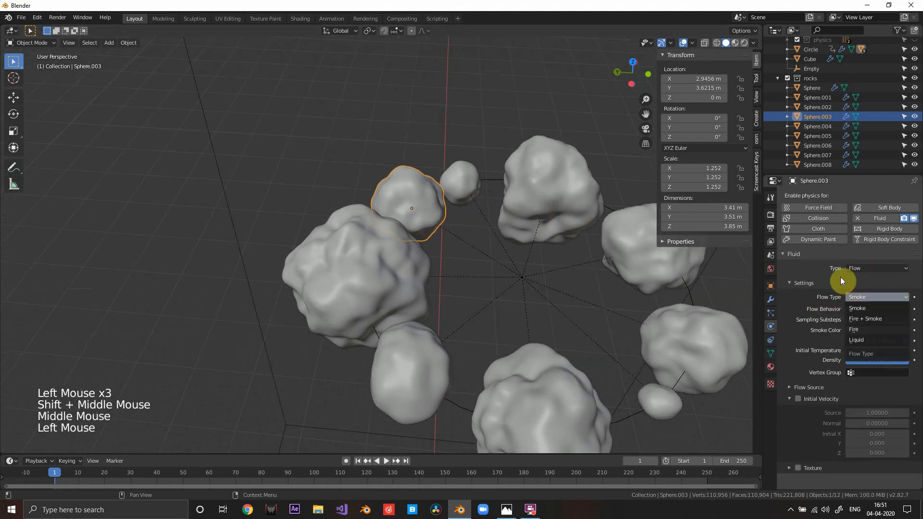
pyautogui.click(873, 318)
pyautogui.click(872, 310)
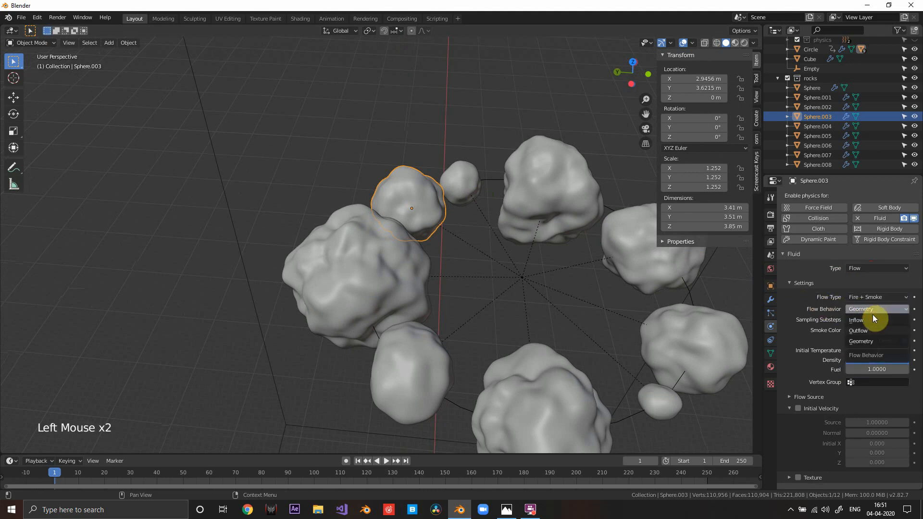
pyautogui.click(872, 321)
# Step: Enable Fluid physics on the large rock Sphere.002 as a Flow object with flow type Fire + Smoke and Inflow behavior
pyautogui.moveTo(346, 240); pyautogui.dragTo(298, 238, button='middle')
pyautogui.click(244, 237)
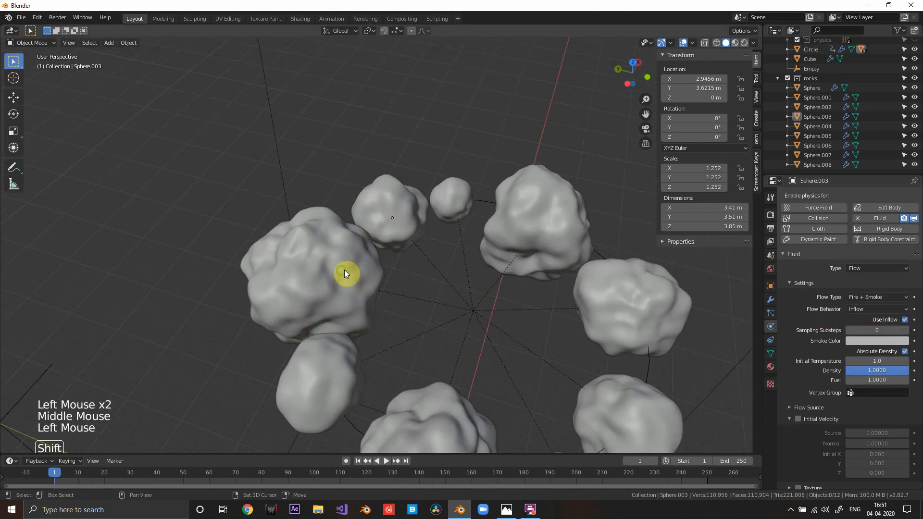
pyautogui.keyDown('shift'); pyautogui.moveTo(345, 270); pyautogui.dragTo(476, 257, button='middle'); pyautogui.keyUp('shift')
pyautogui.moveTo(473, 256); pyautogui.dragTo(447, 254, button='middle')
pyautogui.click(445, 253)
pyautogui.moveTo(512, 264); pyautogui.dragTo(553, 259, button='middle')
pyautogui.click(894, 218)
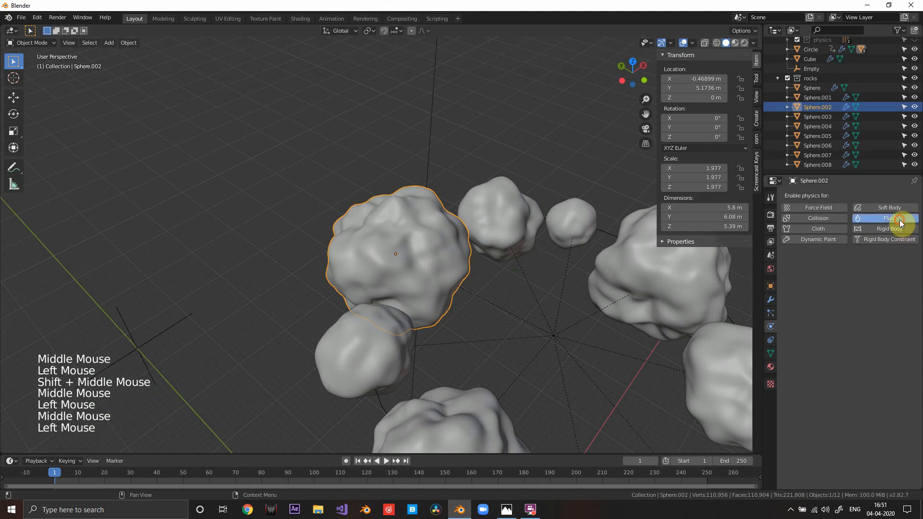
pyautogui.click(872, 269)
pyautogui.click(878, 290)
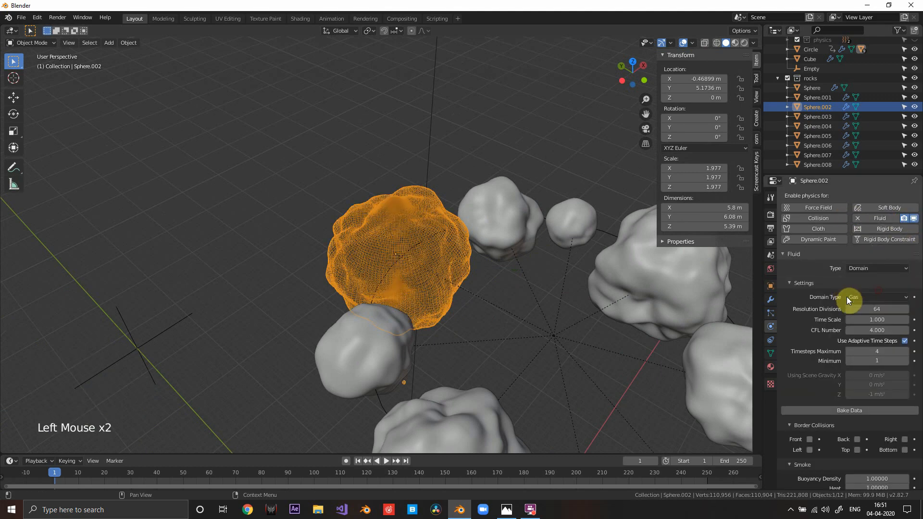
pyautogui.click(861, 268)
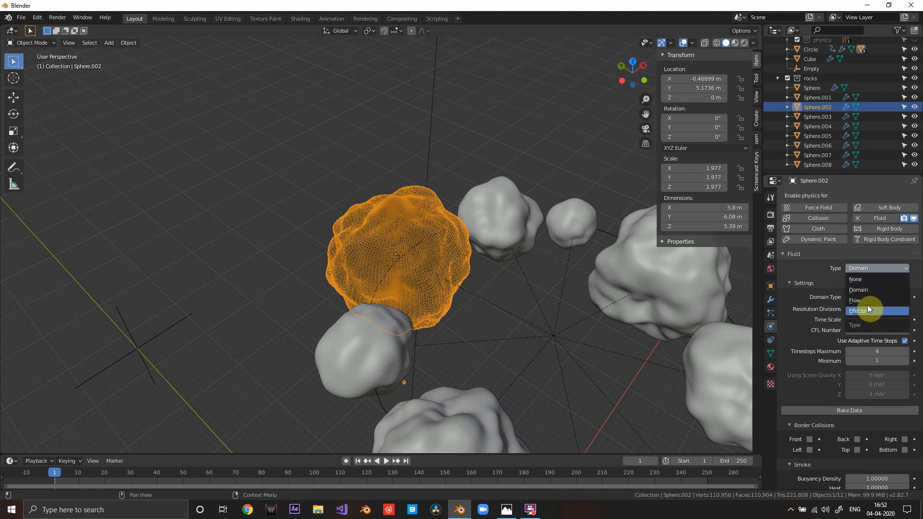
pyautogui.click(867, 302)
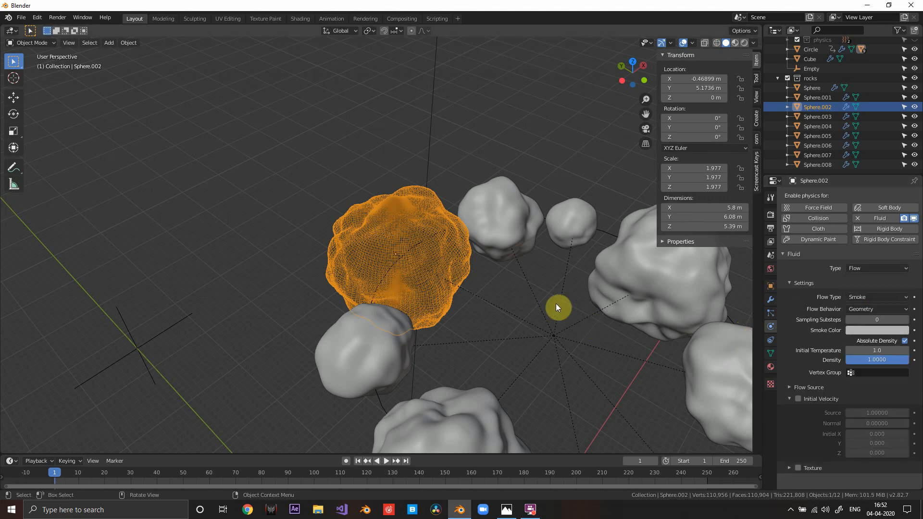
pyautogui.click(887, 299)
pyautogui.click(881, 317)
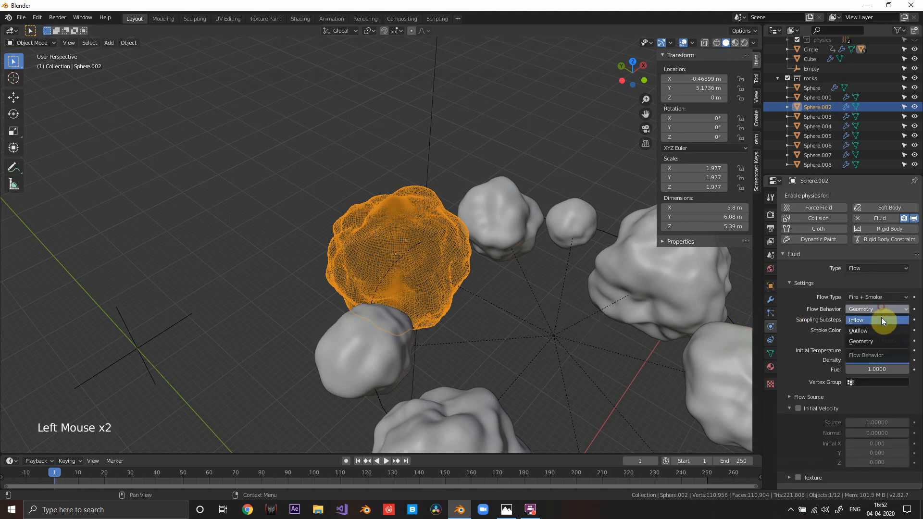
# Step: Go through the rocks in the ring one by one and check each one's flow type and flow behavior
pyautogui.scroll(-3, 495, 254)
pyautogui.click(438, 221)
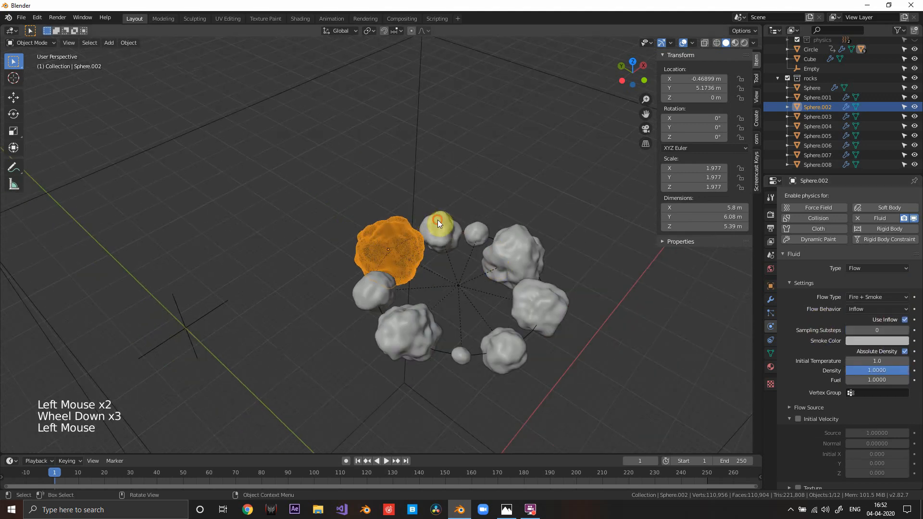
pyautogui.click(486, 232)
pyautogui.click(526, 267)
pyautogui.click(506, 341)
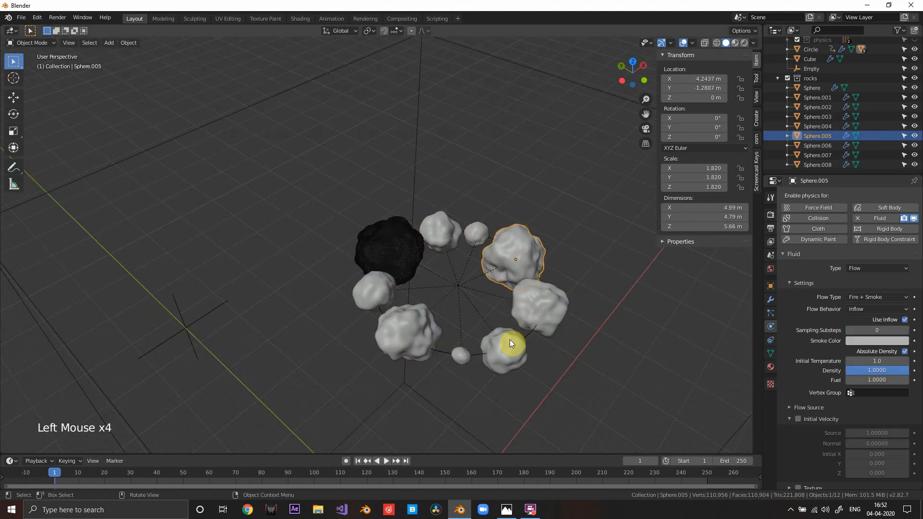
pyautogui.click(528, 313)
pyautogui.click(526, 310)
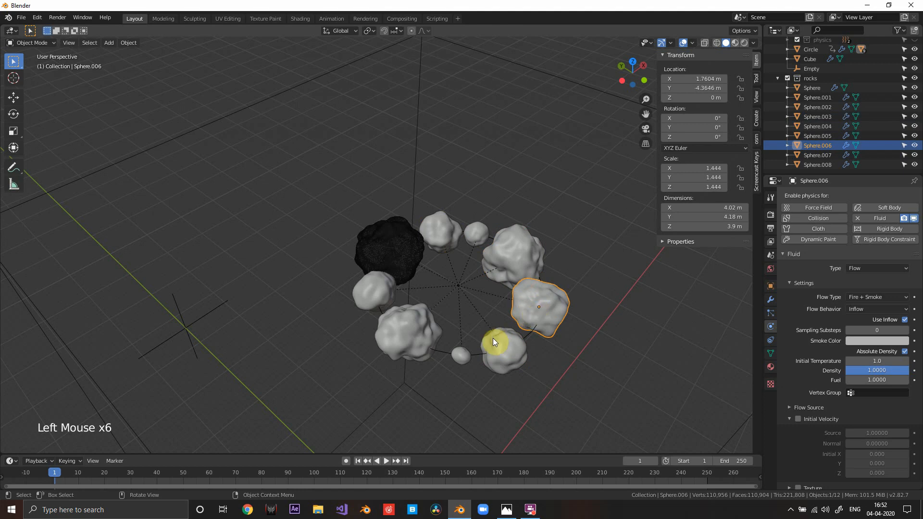
pyautogui.click(465, 356)
pyautogui.click(408, 342)
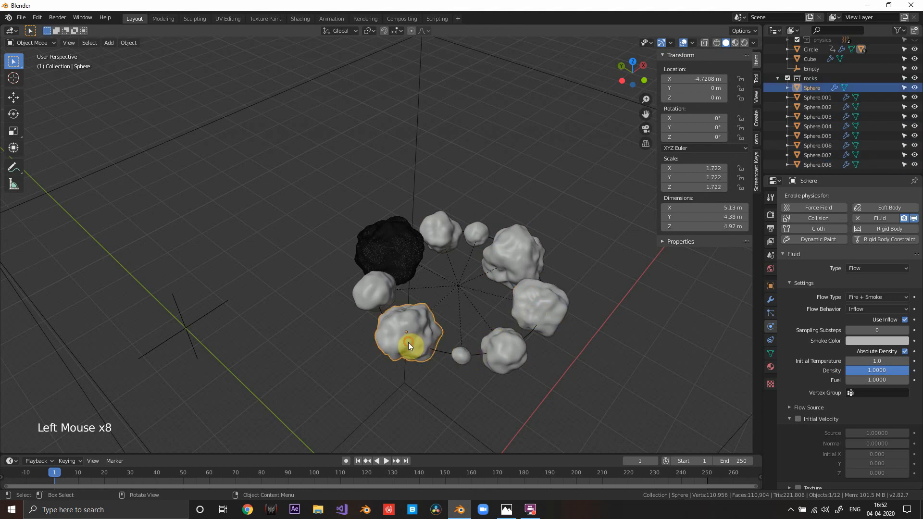
pyautogui.click(381, 298)
# Step: Set the viewport display of the rock Sphere.002 to Textured
pyautogui.click(383, 258)
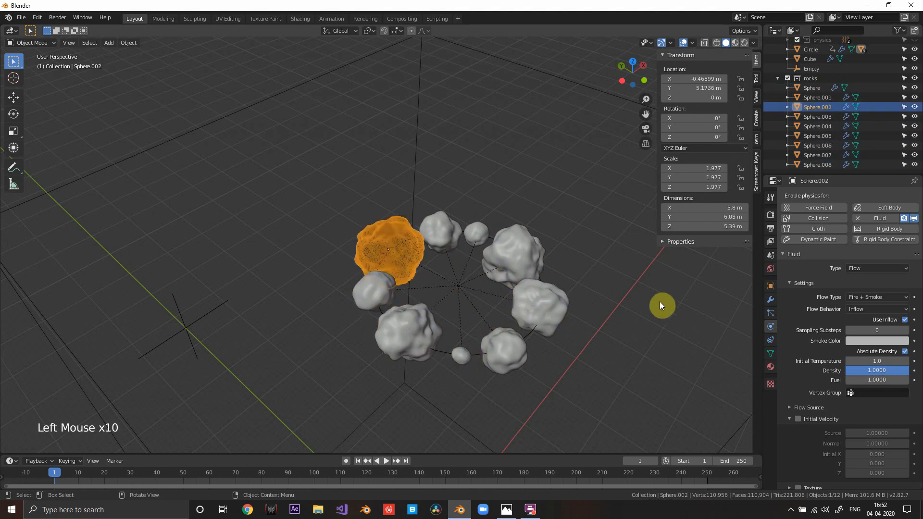
pyautogui.click(770, 285)
pyautogui.moveTo(853, 444); pyautogui.dragTo(864, 404)
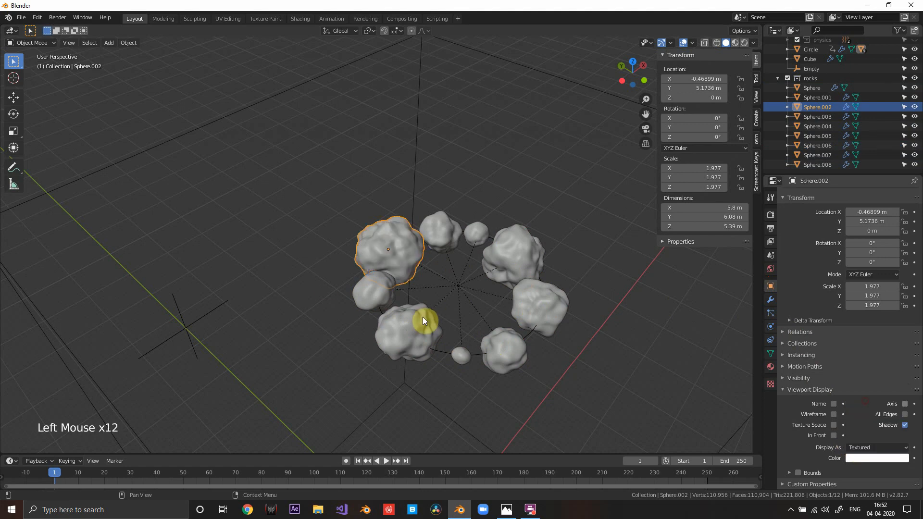
# Step: Select the domain Cube and examine how its box encloses the ring of rocks
pyautogui.scroll(-2, 422, 317)
pyautogui.keyDown('shift'); pyautogui.moveTo(515, 315); pyautogui.dragTo(486, 254, button='middle'); pyautogui.keyUp('shift')
pyautogui.moveTo(495, 262)
pyautogui.mouseDown(button='middle')
pyautogui.moveTo(538, 267)
pyautogui.moveTo(504, 254)
pyautogui.mouseUp(button='middle')
pyautogui.scroll(-1, 536, 268)
pyautogui.click(526, 228)
pyautogui.moveTo(540, 286); pyautogui.dragTo(572, 275, button='middle')
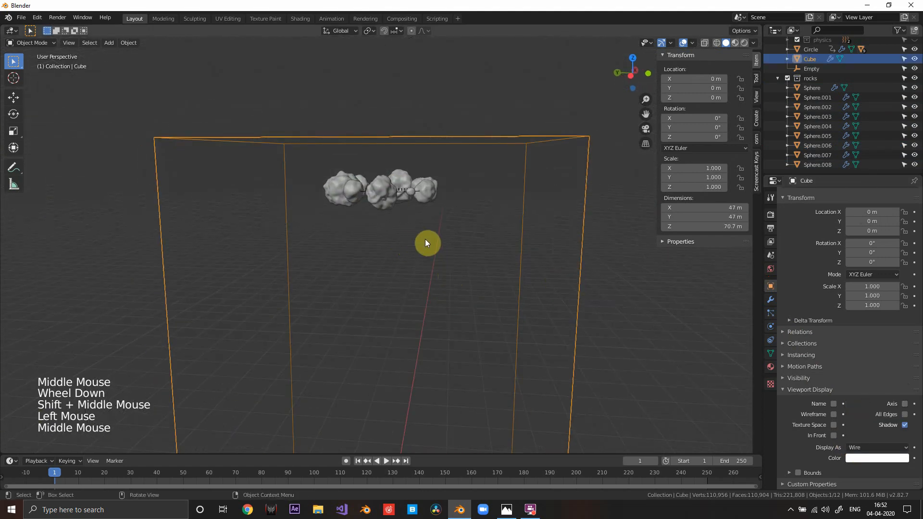
pyautogui.scroll(-1, 433, 239)
pyautogui.keyDown('shift'); pyautogui.moveTo(436, 238); pyautogui.dragTo(462, 241, button='middle'); pyautogui.keyUp('shift')
pyautogui.moveTo(461, 242); pyautogui.dragTo(371, 220, button='middle')
pyautogui.scroll(-1, 506, 265)
pyautogui.scroll(2, 441, 269)
pyautogui.scroll(-1, 346, 241)
pyautogui.scroll(-1, 402, 261)
pyautogui.scroll(4, 371, 221)
pyautogui.scroll(-3, 461, 154)
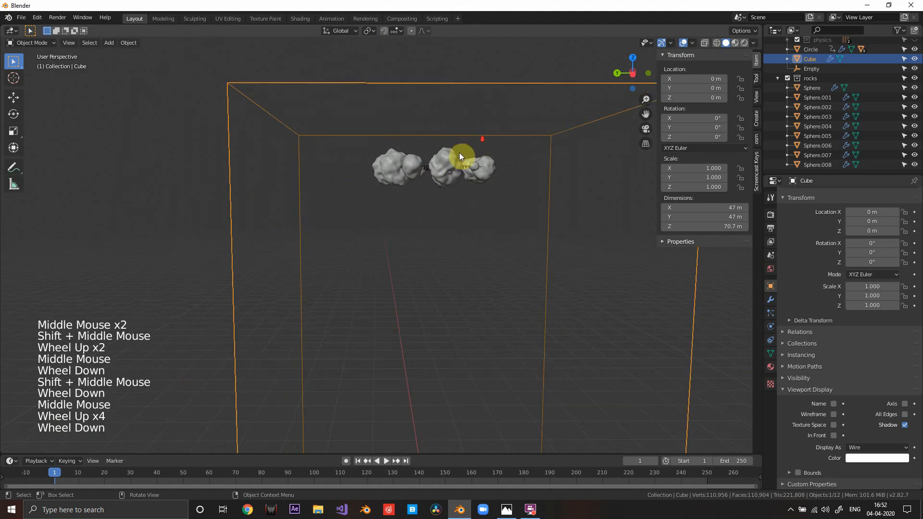
pyautogui.keyDown('shift'); pyautogui.scroll(-1, 528, 340); pyautogui.keyUp('shift')
pyautogui.keyDown('shift'); pyautogui.moveTo(528, 340); pyautogui.dragTo(568, 297, button='middle'); pyautogui.keyUp('shift')
# Step: Review the domain Cube's fluid settings and set its resolution divisions to 32
pyautogui.click(771, 300)
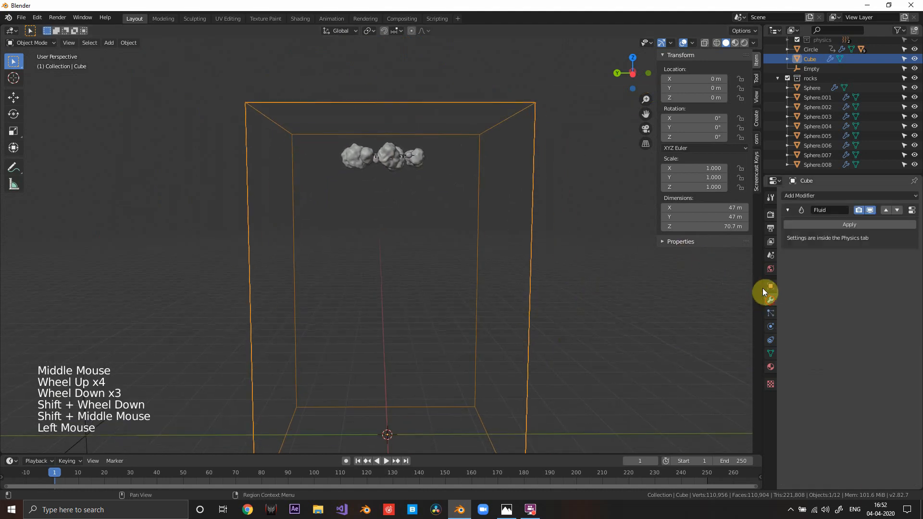
pyautogui.click(770, 327)
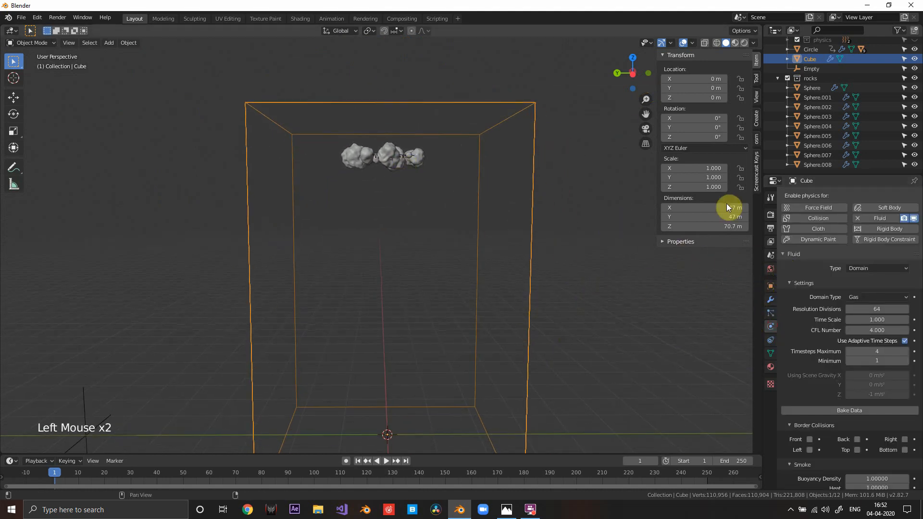
pyautogui.scroll(-9, 846, 380)
pyautogui.scroll(-9, 831, 377)
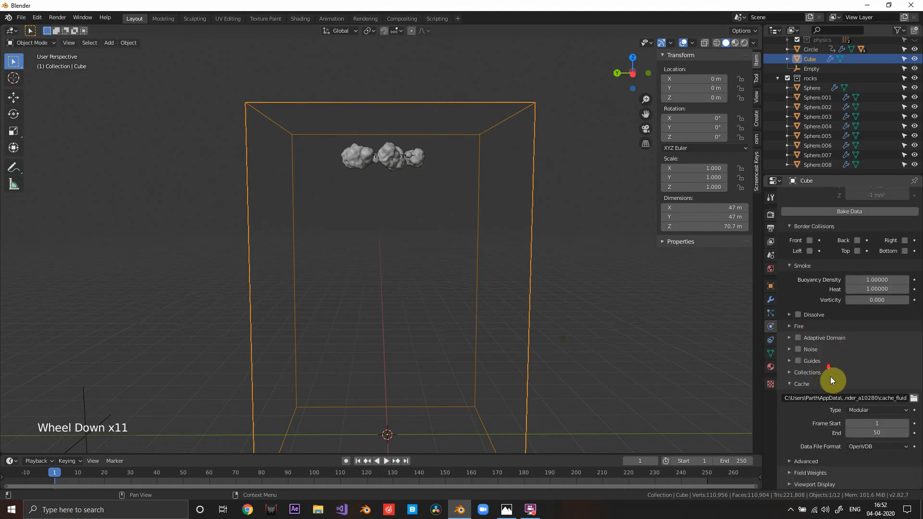
pyautogui.scroll(13, 833, 376)
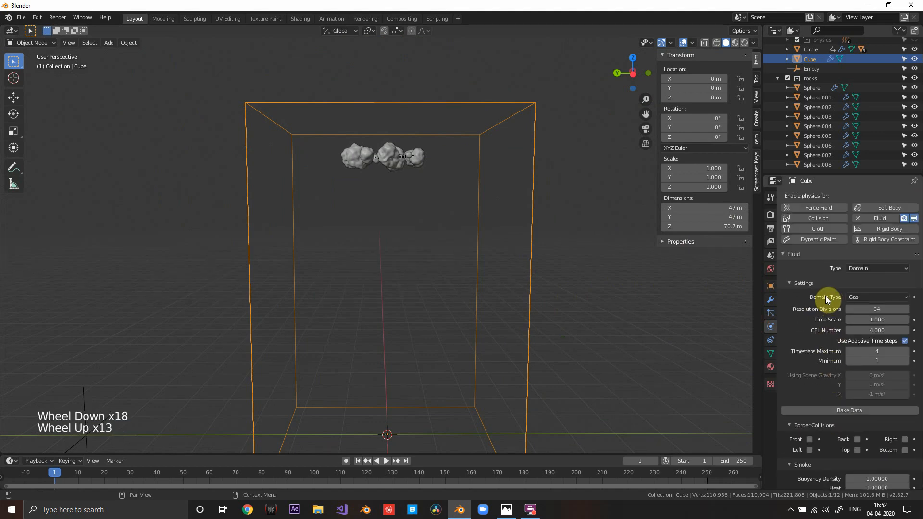
pyautogui.click(873, 307)
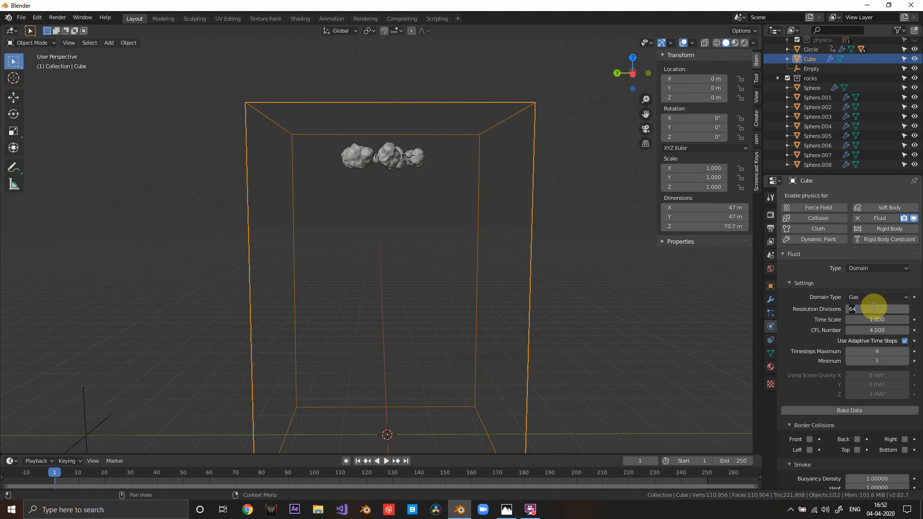
pyautogui.write('32')
pyautogui.press('Return')
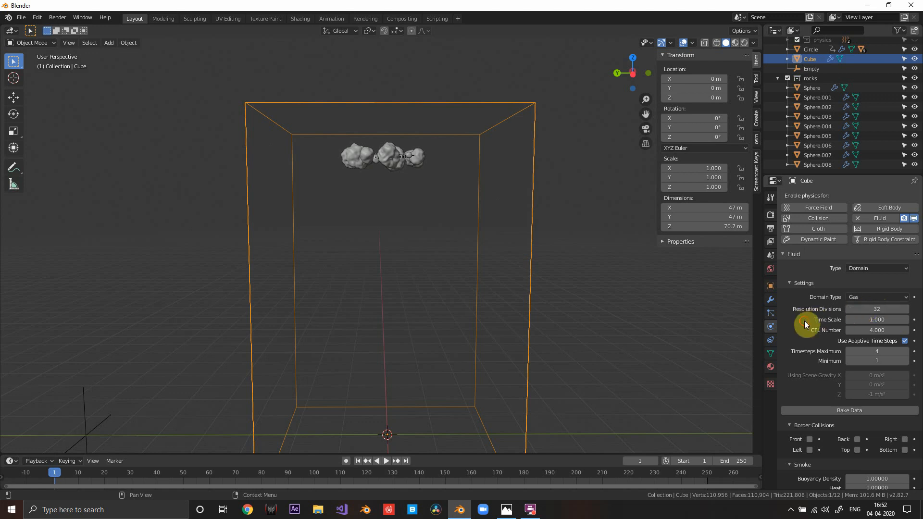
pyautogui.scroll(-4, 856, 303)
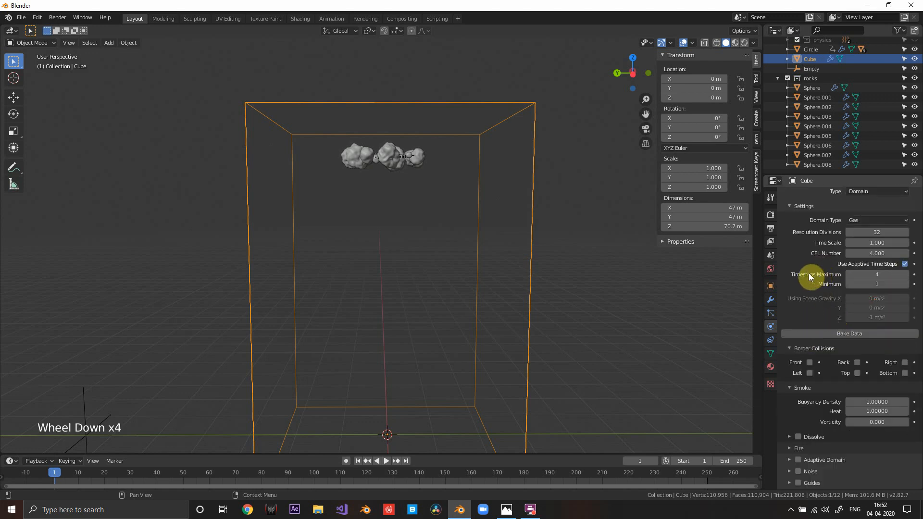
# Step: Enable Adaptive Domain in the domain Cube's fluid settings
pyautogui.scroll(4, 806, 277)
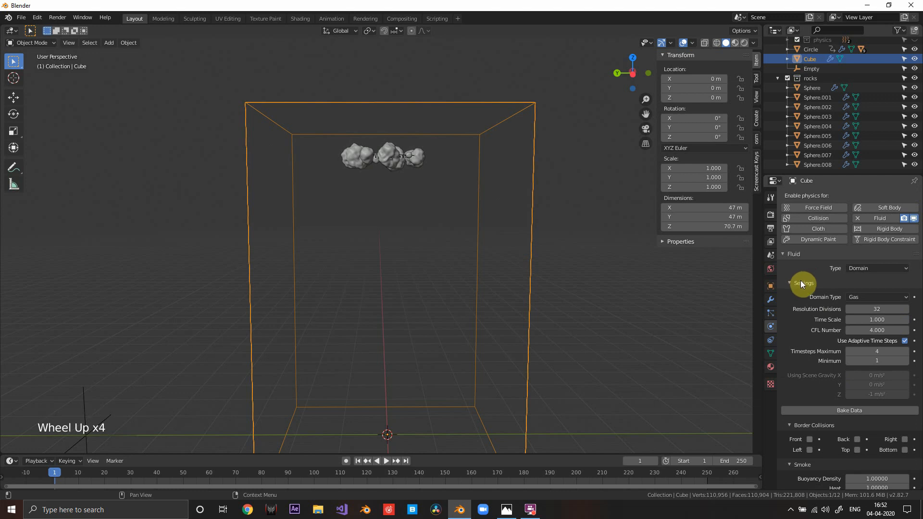
pyautogui.scroll(-7, 807, 295)
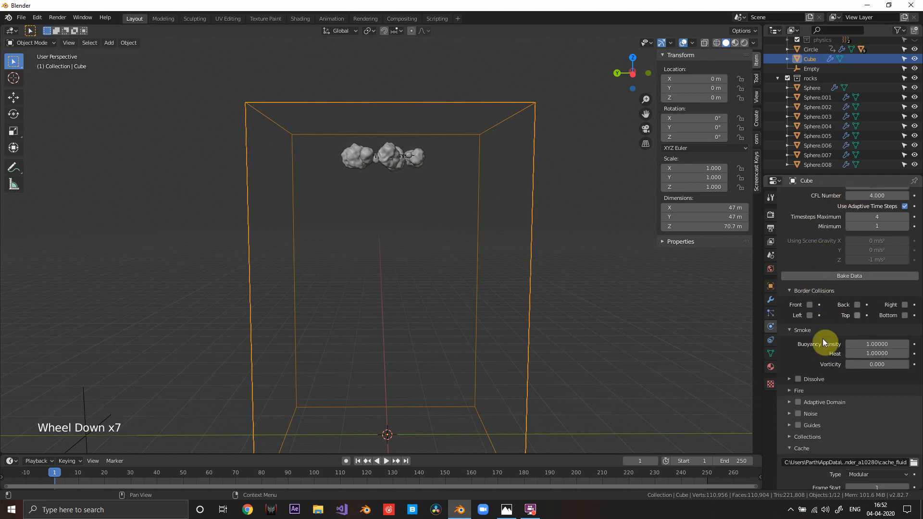
pyautogui.scroll(-3, 812, 342)
pyautogui.scroll(11, 813, 339)
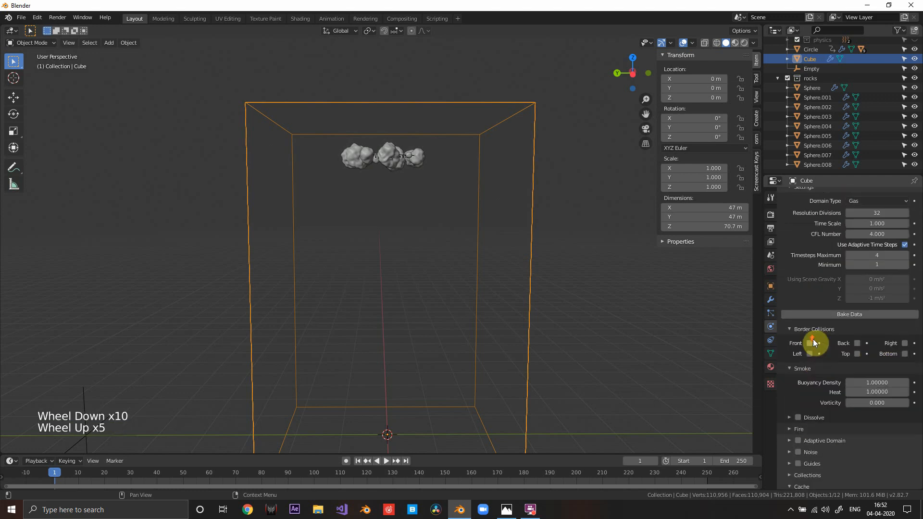
pyautogui.scroll(-1, 814, 340)
pyautogui.scroll(-2, 814, 339)
pyautogui.scroll(3, 815, 336)
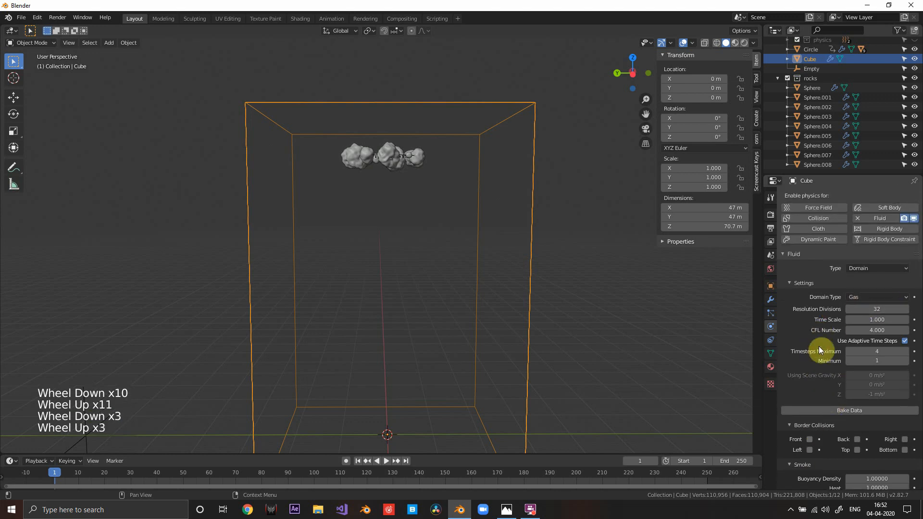
pyautogui.scroll(-7, 818, 343)
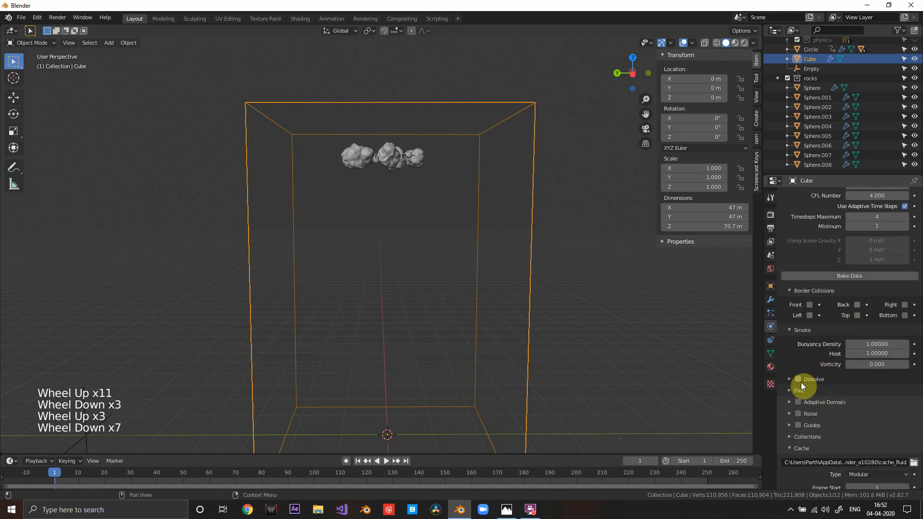
pyautogui.scroll(-3, 801, 383)
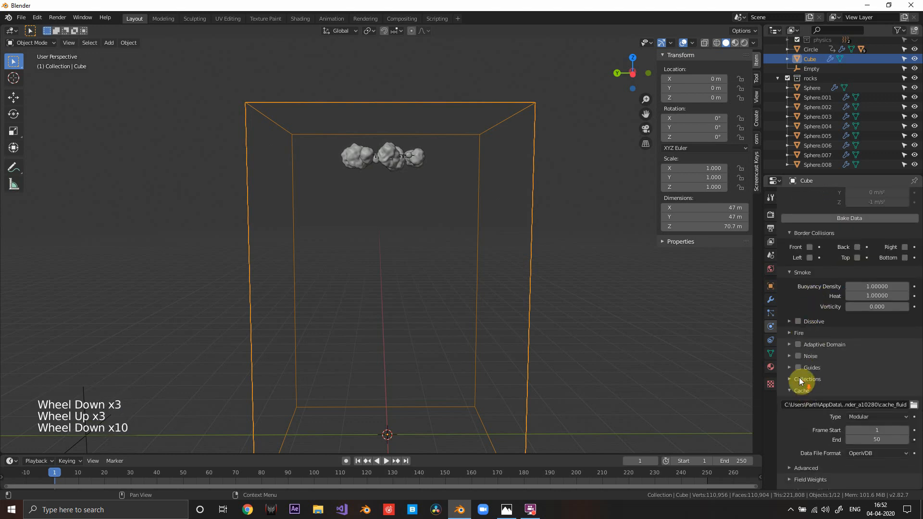
pyautogui.click(797, 344)
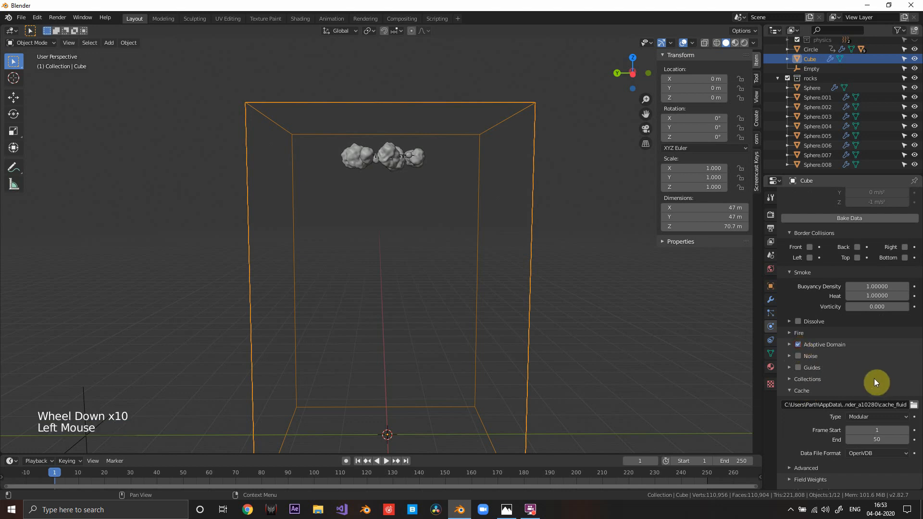
# Step: Set the end frame of the domain's fluid cache to 250
pyautogui.scroll(-4, 875, 380)
pyautogui.click(875, 433)
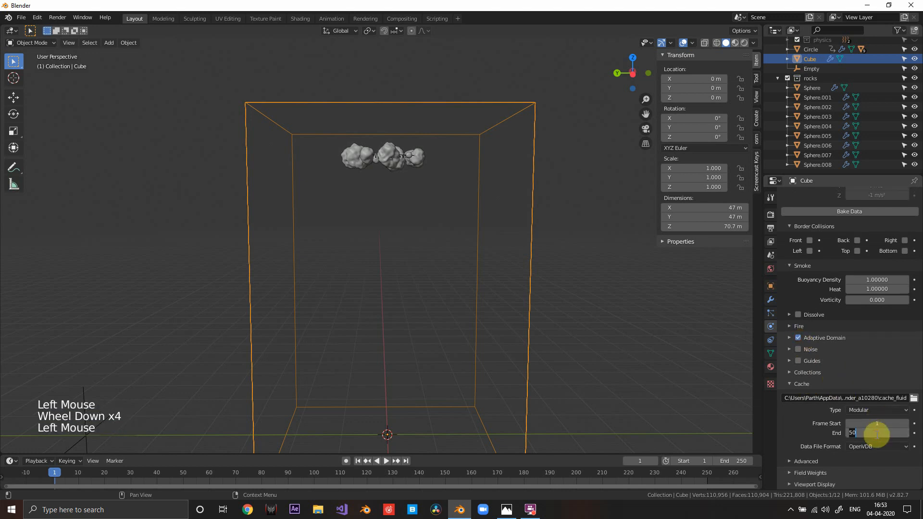
pyautogui.write('250')
pyautogui.press('Return')
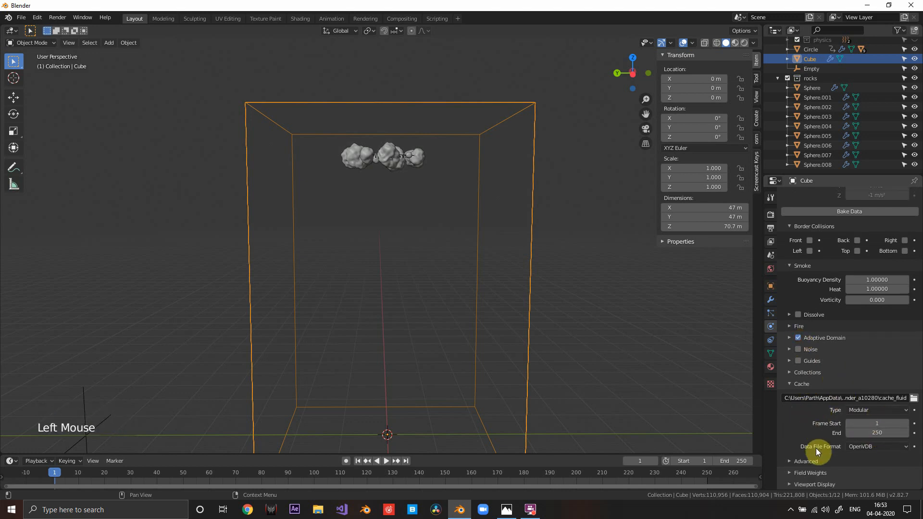
# Step: Review the domain's fluid settings, from resolution and time steps through border collisions and smoke to noise and cache
pyautogui.scroll(-3, 816, 442)
pyautogui.scroll(11, 815, 436)
pyautogui.scroll(-8, 816, 433)
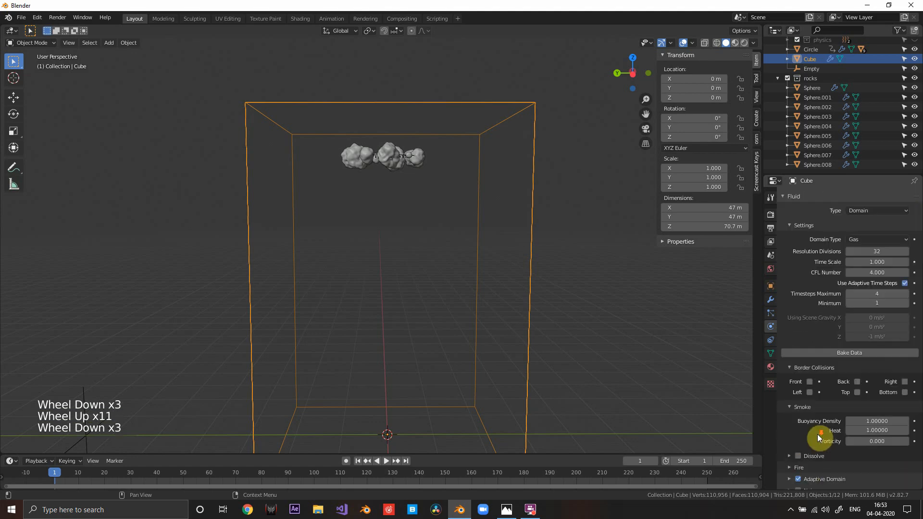
pyautogui.scroll(-7, 818, 430)
pyautogui.scroll(10, 818, 430)
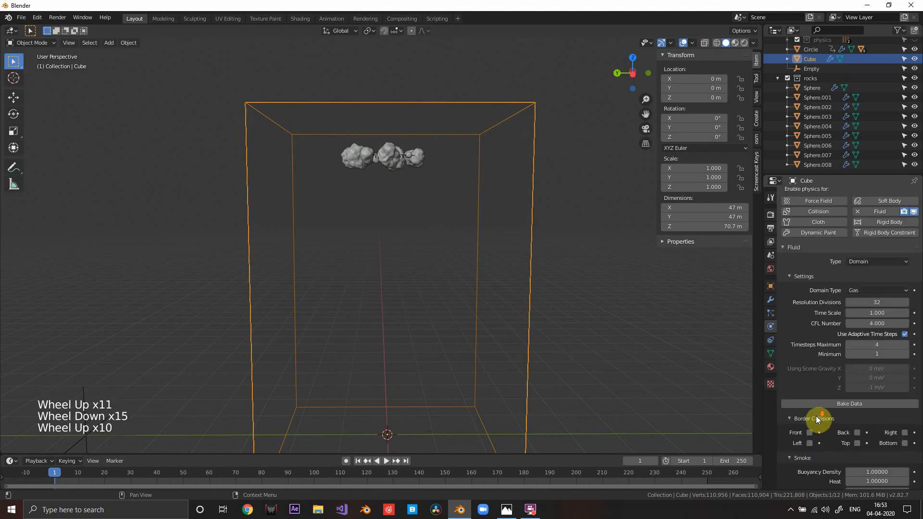
pyautogui.scroll(-7, 817, 423)
pyautogui.scroll(4, 793, 345)
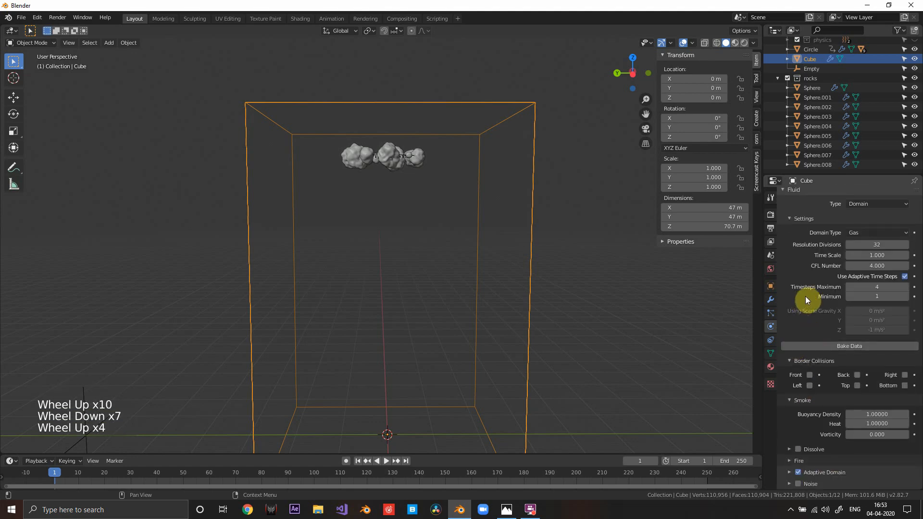
pyautogui.scroll(-3, 832, 345)
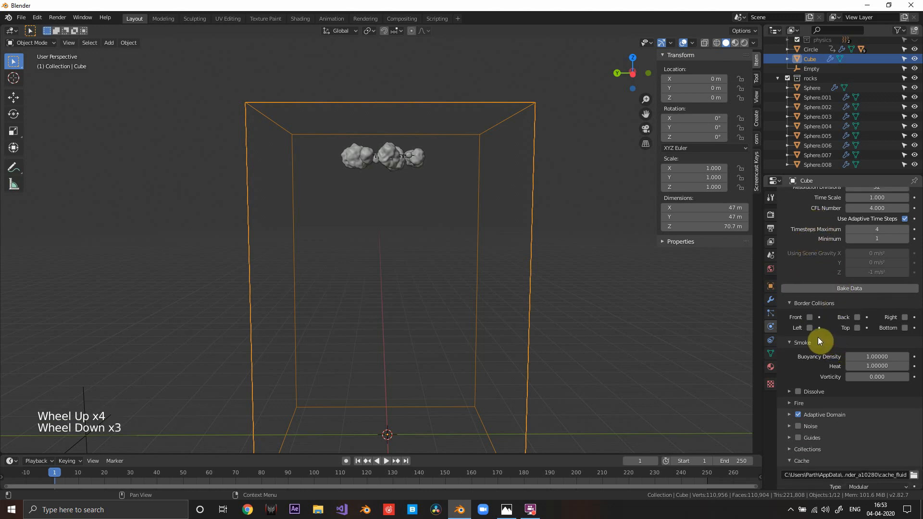
pyautogui.scroll(2, 819, 340)
pyautogui.scroll(-1, 818, 383)
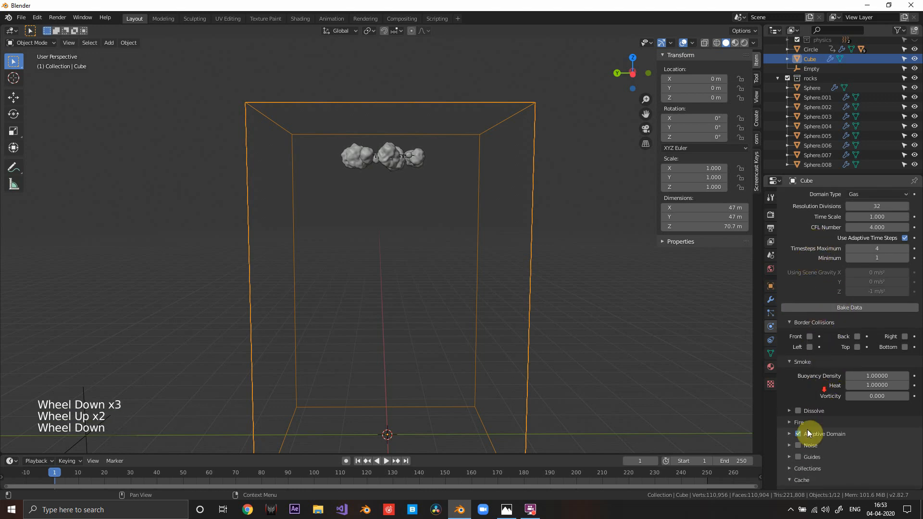
pyautogui.scroll(2, 801, 361)
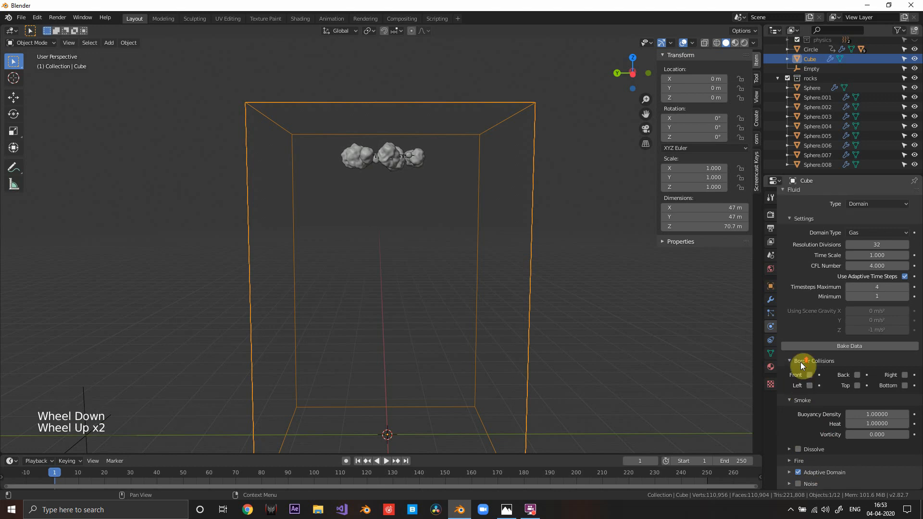
pyautogui.scroll(-3, 804, 385)
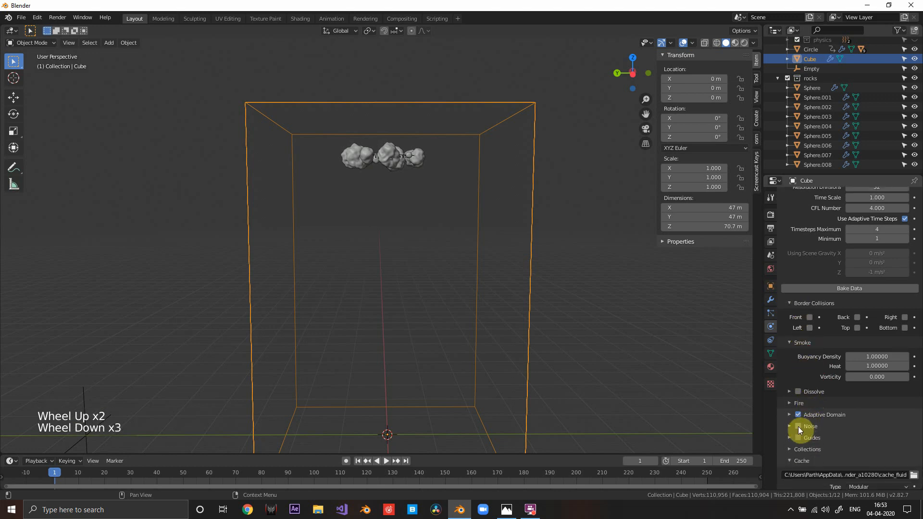
pyautogui.scroll(4, 805, 348)
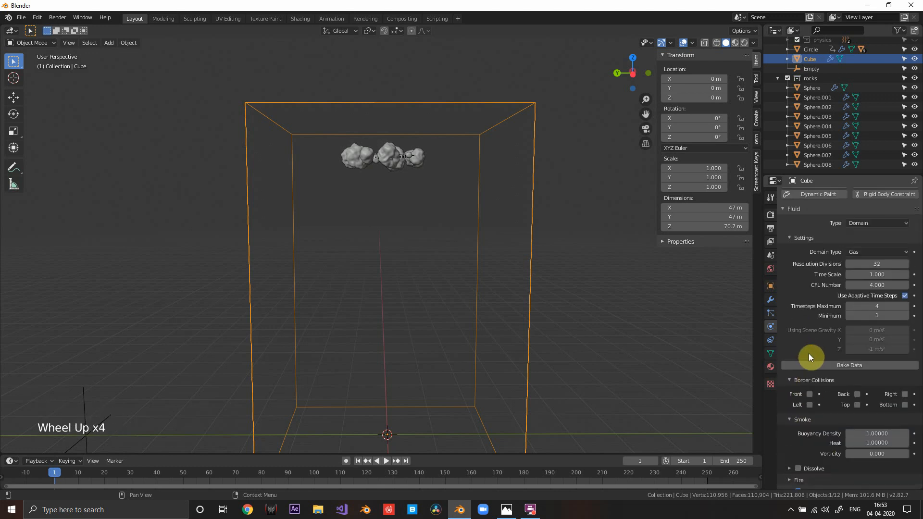
pyautogui.scroll(-5, 815, 360)
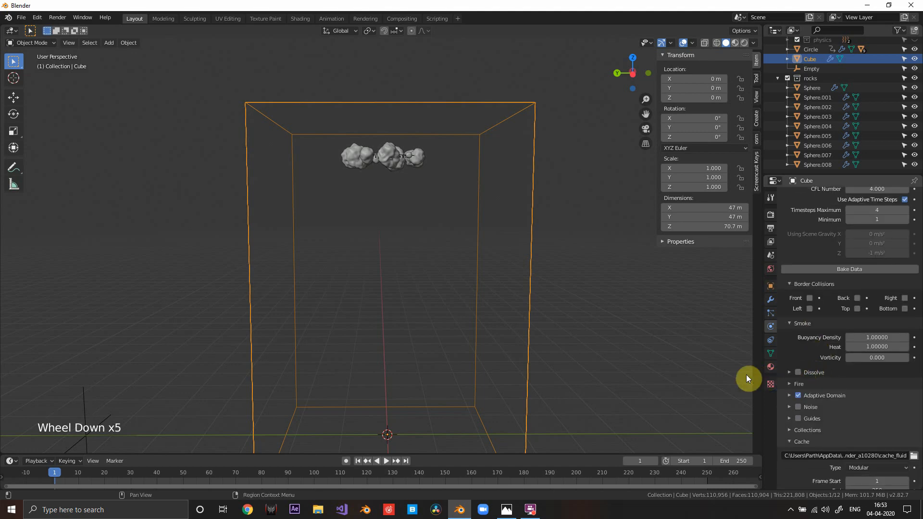
# Step: Check the domain box around the rocks and bake the domain's fluid data
pyautogui.moveTo(527, 332)
pyautogui.mouseDown(button='middle')
pyautogui.moveTo(476, 325)
pyautogui.moveTo(495, 329)
pyautogui.moveTo(479, 338)
pyautogui.moveTo(519, 325)
pyautogui.mouseUp(button='middle')
pyautogui.scroll(4, 853, 320)
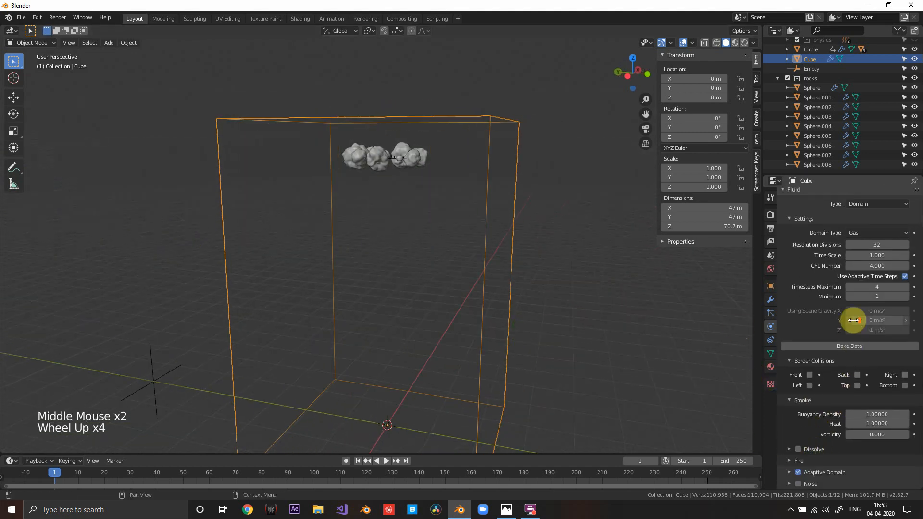
pyautogui.scroll(-5, 811, 344)
pyautogui.scroll(4, 809, 345)
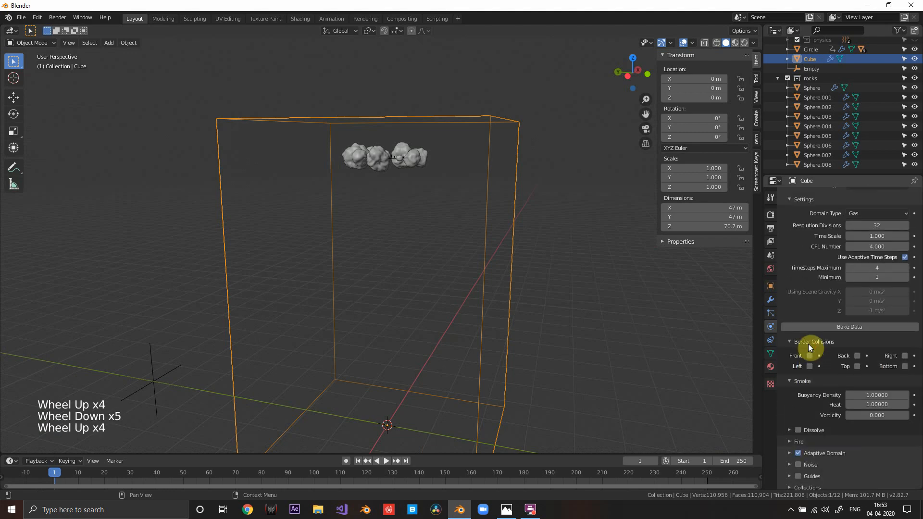
pyautogui.scroll(2, 808, 344)
pyautogui.scroll(2, 809, 338)
pyautogui.scroll(1, 557, 315)
pyautogui.moveTo(558, 315); pyautogui.dragTo(544, 321, button='middle')
pyautogui.scroll(-7, 847, 343)
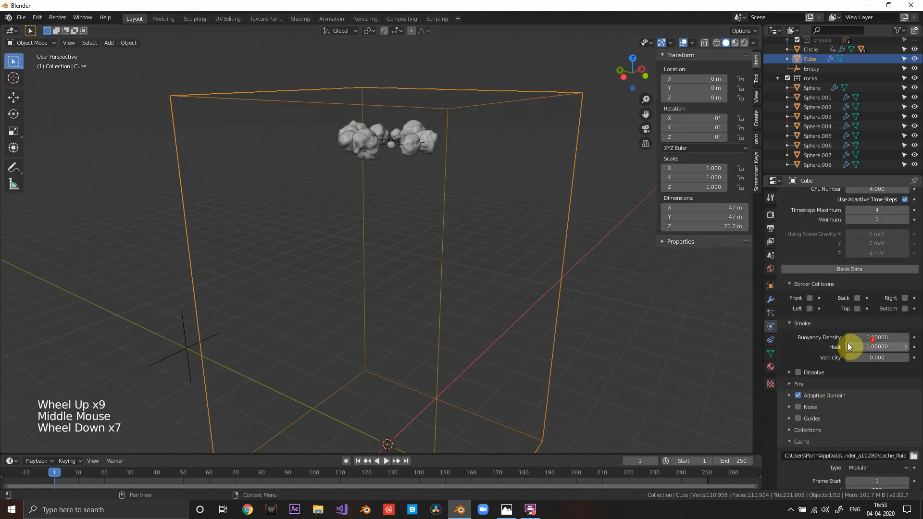
pyautogui.scroll(2, 817, 313)
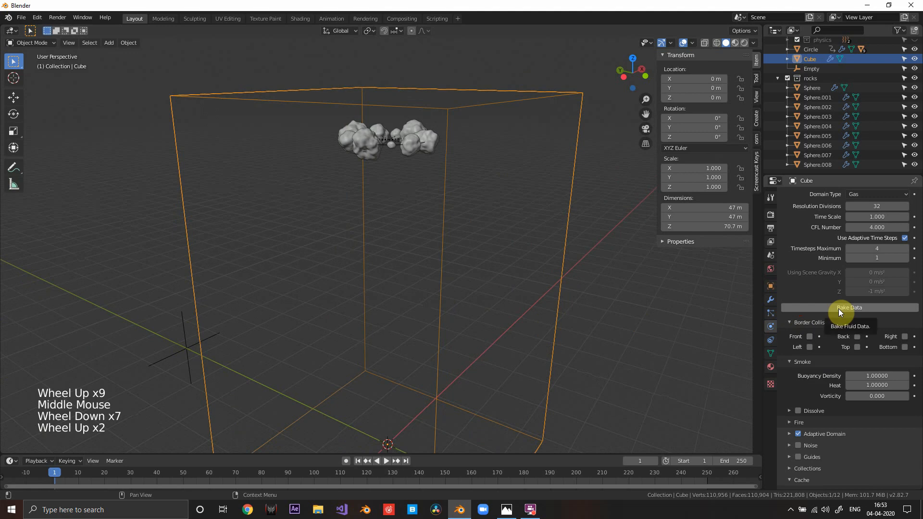
pyautogui.click(838, 309)
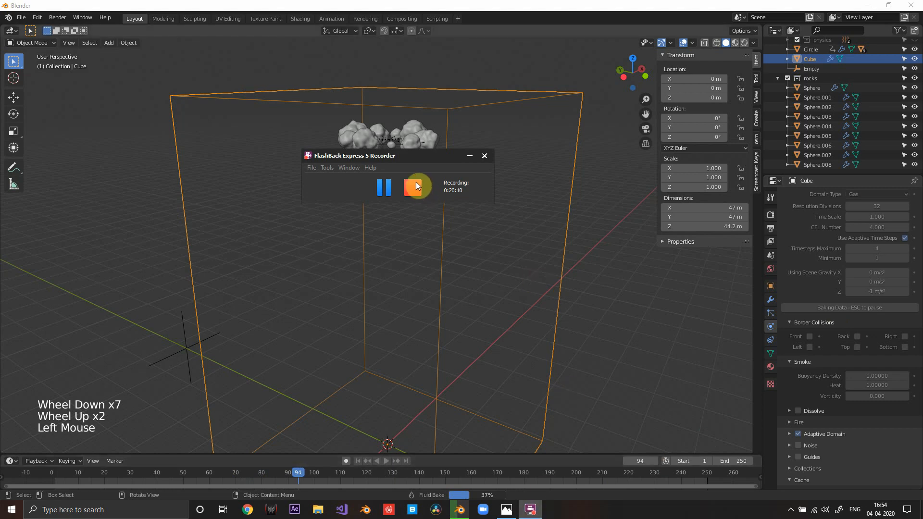
pyautogui.click(384, 187)
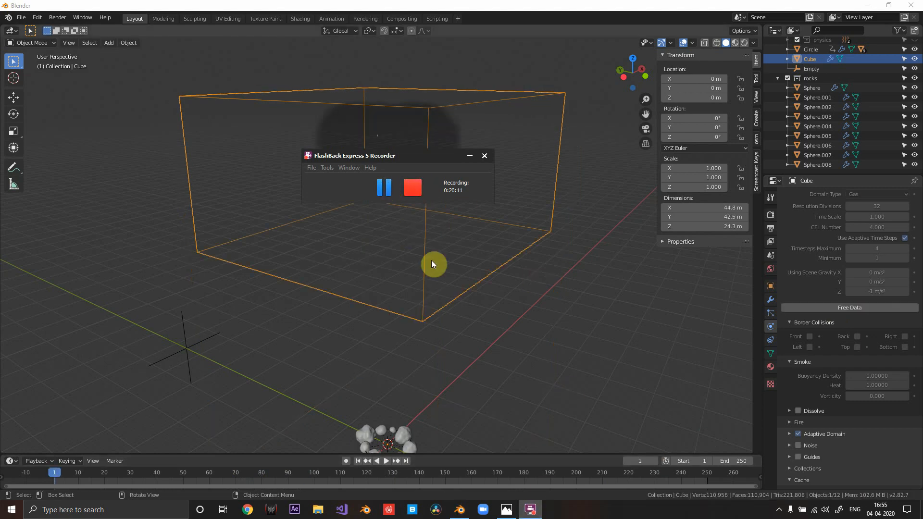
# Step: Select the domain Cube and play the baked fire and smoke simulation from frame 1, stopping around frame 55
pyautogui.click(455, 278)
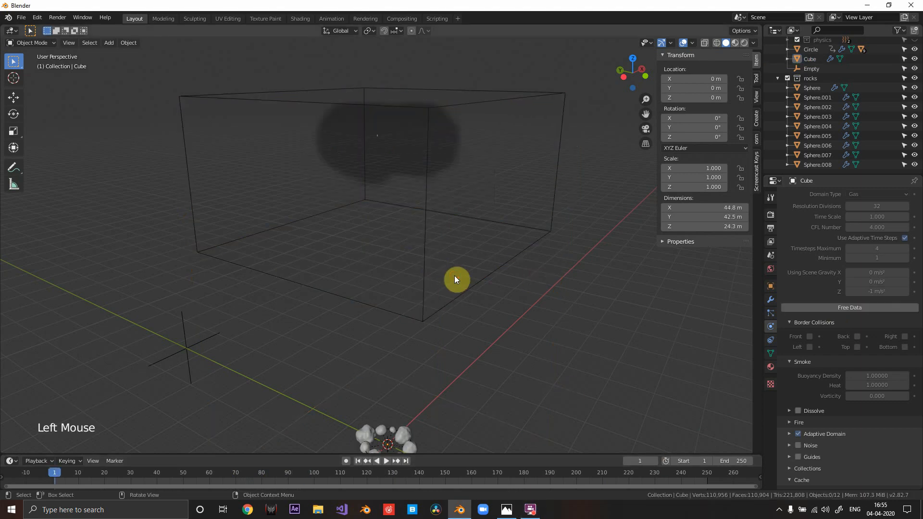
pyautogui.click(425, 282)
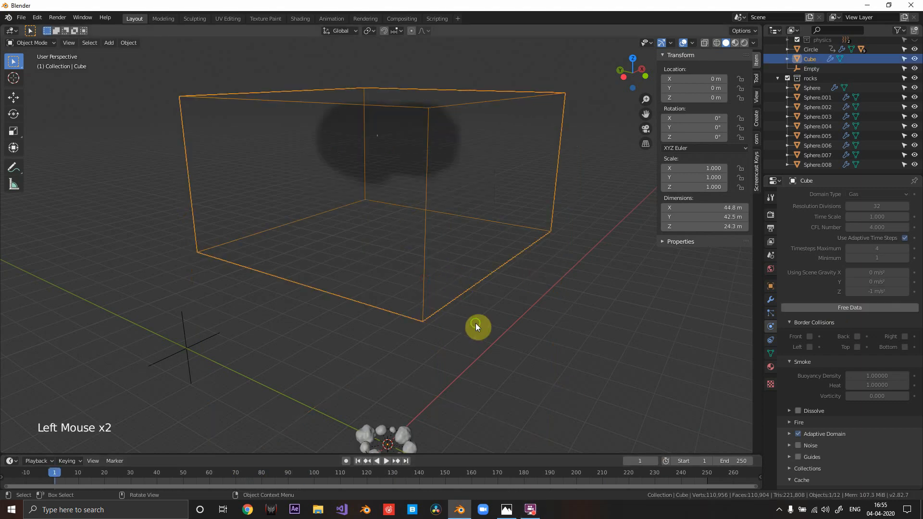
pyautogui.moveTo(478, 326)
pyautogui.mouseDown(button='middle')
pyautogui.moveTo(488, 304)
pyautogui.moveTo(483, 318)
pyautogui.mouseUp(button='middle')
pyautogui.scroll(-2, 488, 304)
pyautogui.moveTo(483, 317); pyautogui.dragTo(459, 322, button='middle')
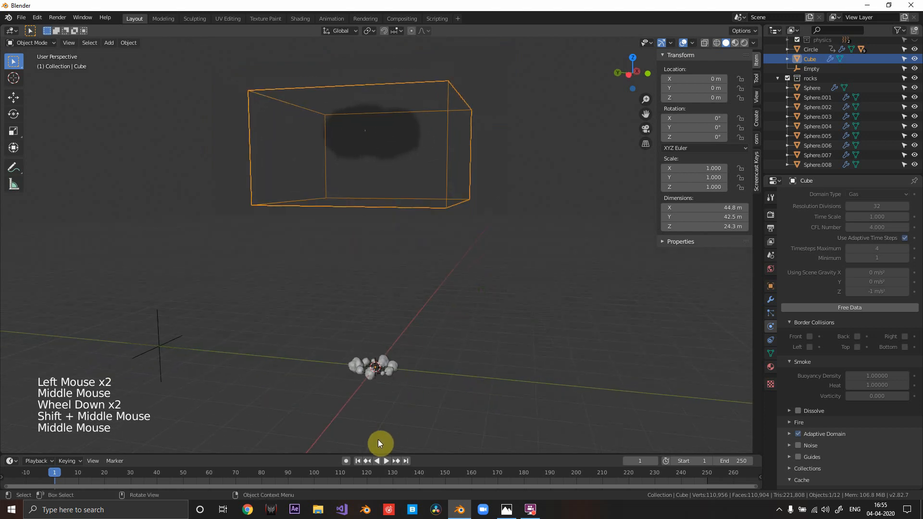
pyautogui.press('space')
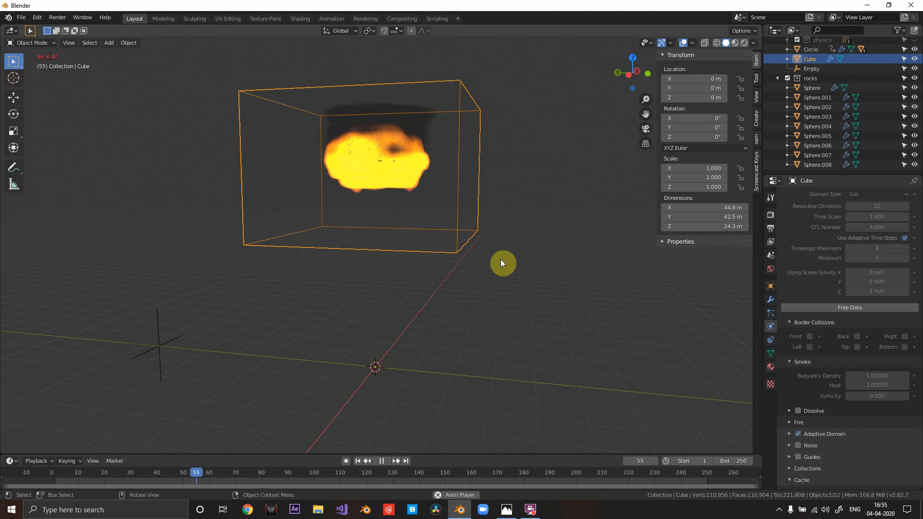
pyautogui.press('space')
# Step: Bring the whole domain into view and scrub the simulation forward to frame 136
pyautogui.moveTo(500, 262); pyautogui.dragTo(399, 312, button='middle')
pyautogui.scroll(2, 408, 284)
pyautogui.hotkey('shift', 'a')
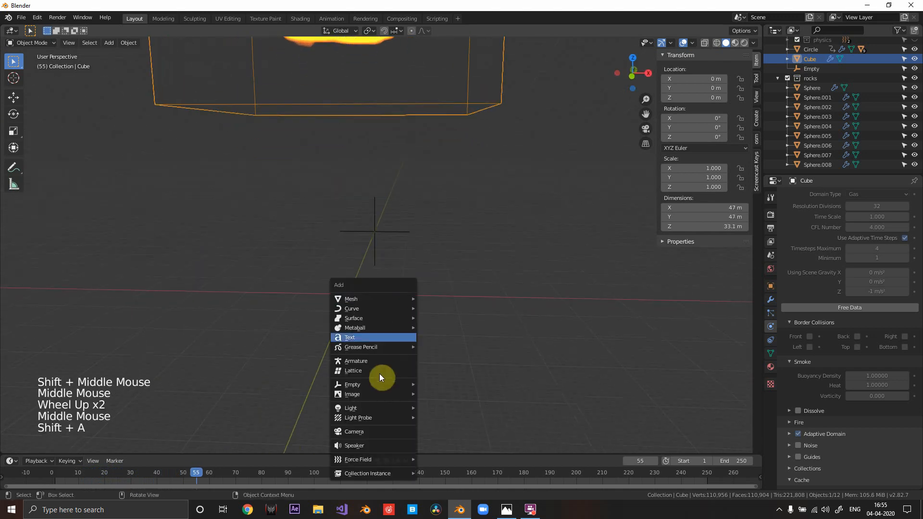
pyautogui.keyDown('shift'); pyautogui.moveTo(416, 150); pyautogui.dragTo(393, 316, button='middle'); pyautogui.keyUp('shift')
pyautogui.scroll(-4, 393, 316)
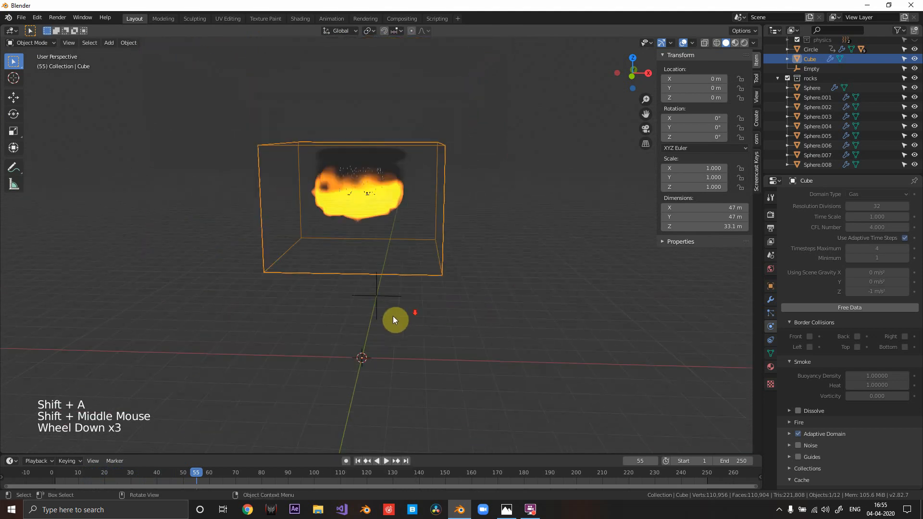
pyautogui.click(275, 481)
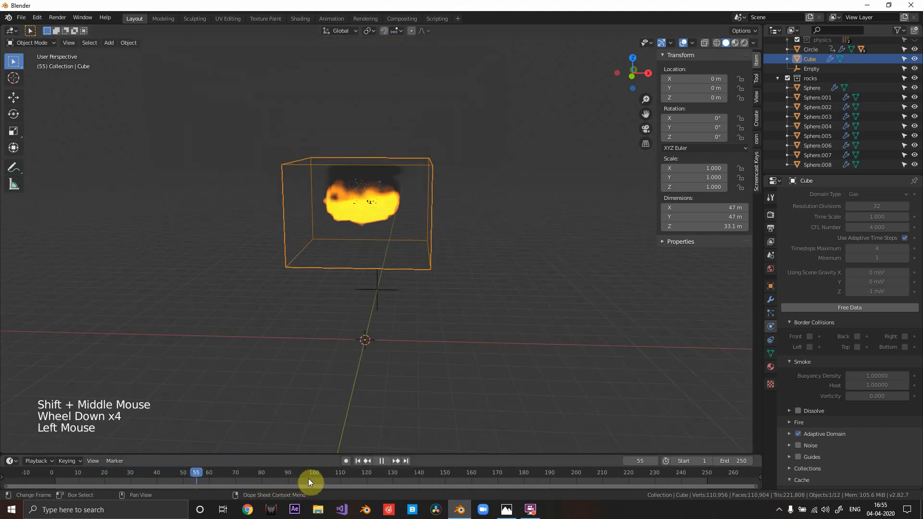
pyautogui.moveTo(308, 477); pyautogui.dragTo(411, 469)
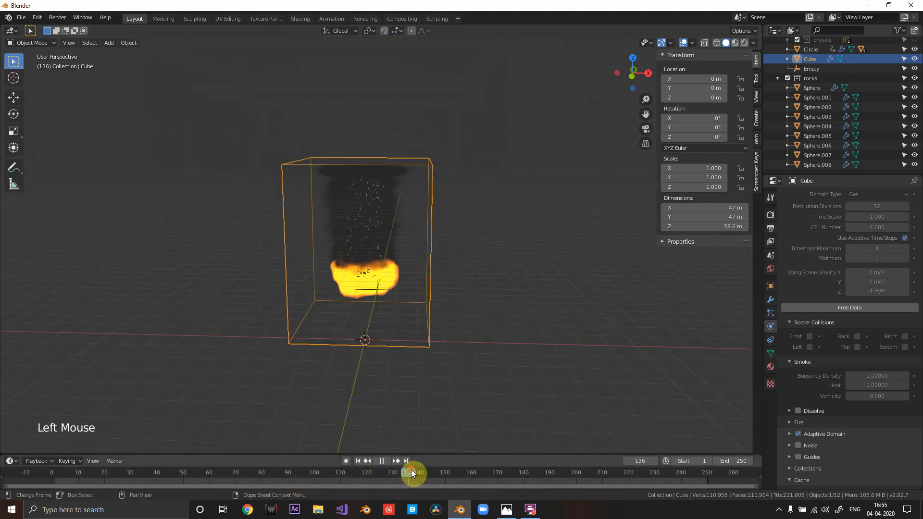
# Step: View the domain from below and play the simulation on from frame 136, stopping at frame 146
pyautogui.moveTo(426, 408); pyautogui.dragTo(441, 336, button='middle')
pyautogui.scroll(2, 441, 336)
pyautogui.press('space')
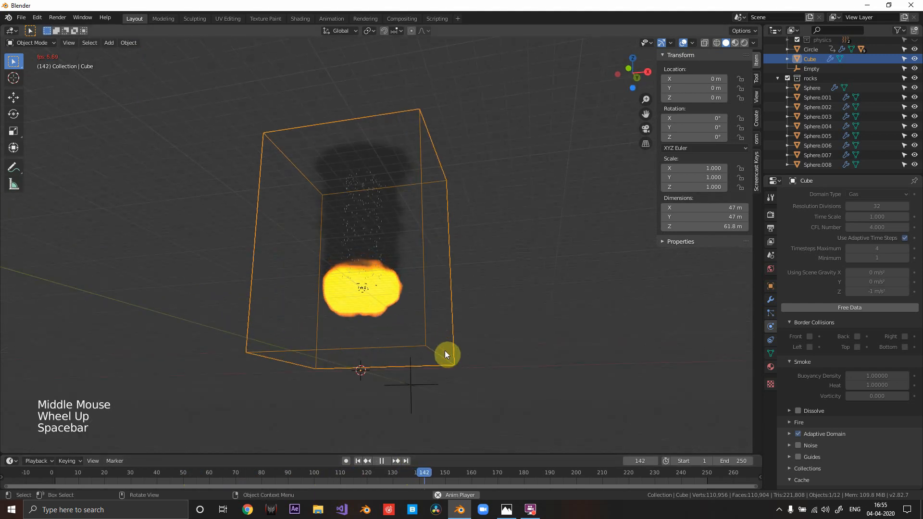
pyautogui.press('space')
# Step: Examine the fire and smoke trail around the rocks at frame 146 from several angles and distances
pyautogui.moveTo(448, 346); pyautogui.dragTo(422, 343, button='middle')
pyautogui.scroll(5, 469, 269)
pyautogui.scroll(-3, 439, 367)
pyautogui.scroll(-2, 448, 380)
pyautogui.scroll(2, 390, 362)
pyautogui.scroll(1, 436, 307)
pyautogui.scroll(-3, 415, 268)
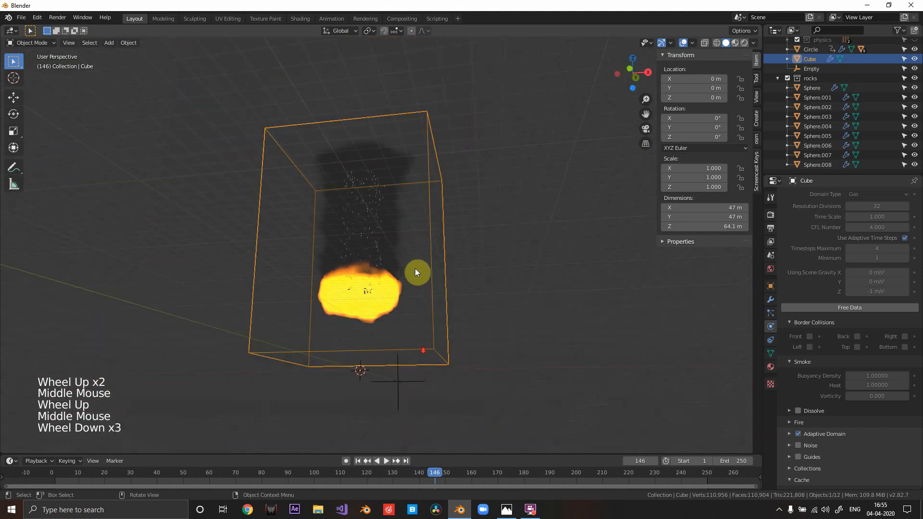
pyautogui.moveTo(414, 269); pyautogui.dragTo(425, 312, button='middle')
pyautogui.scroll(5, 408, 288)
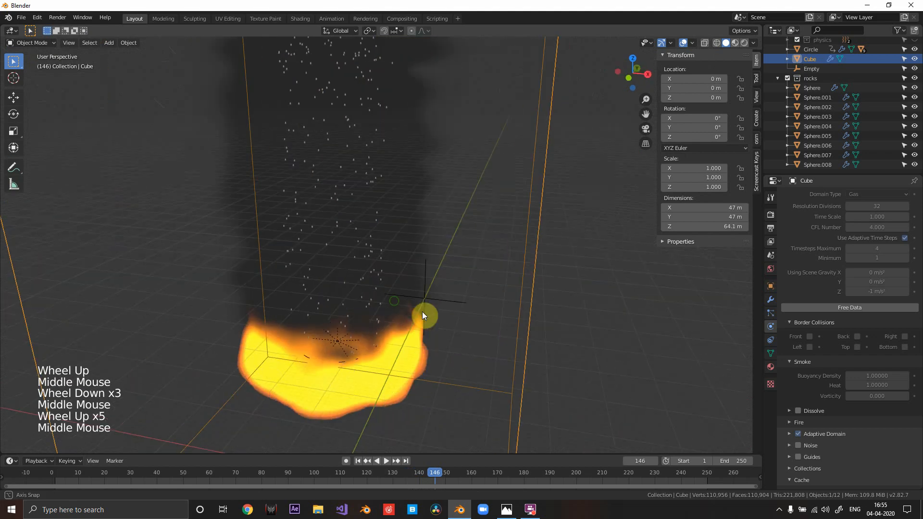
# Step: Return the animation to frame 1 and select the rock Sphere.005 in the ring
pyautogui.click(357, 461)
pyautogui.scroll(-7, 303, 207)
pyautogui.scroll(1, 303, 207)
pyautogui.moveTo(303, 206); pyautogui.dragTo(354, 260, button='middle')
pyautogui.scroll(4, 365, 186)
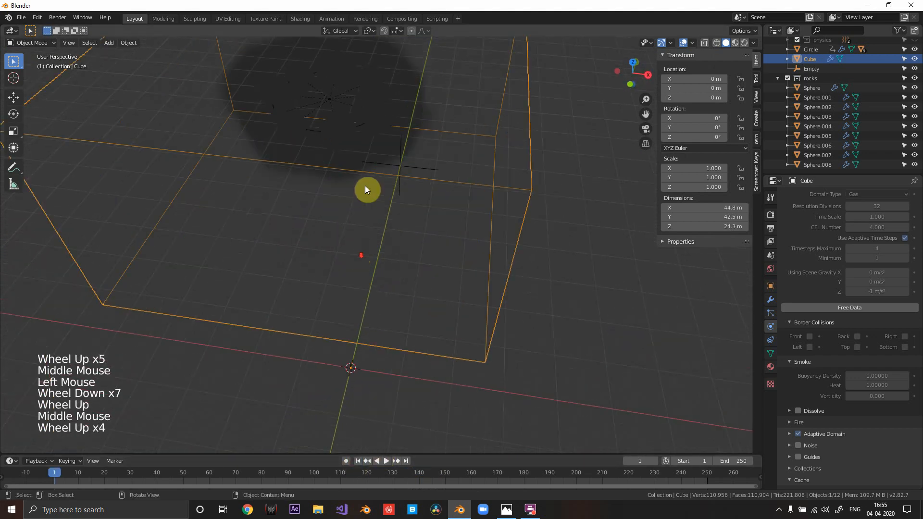
pyautogui.keyDown('shift'); pyautogui.moveTo(364, 186); pyautogui.dragTo(380, 288, button='middle'); pyautogui.keyUp('shift')
pyautogui.scroll(4, 342, 241)
pyautogui.click(395, 232)
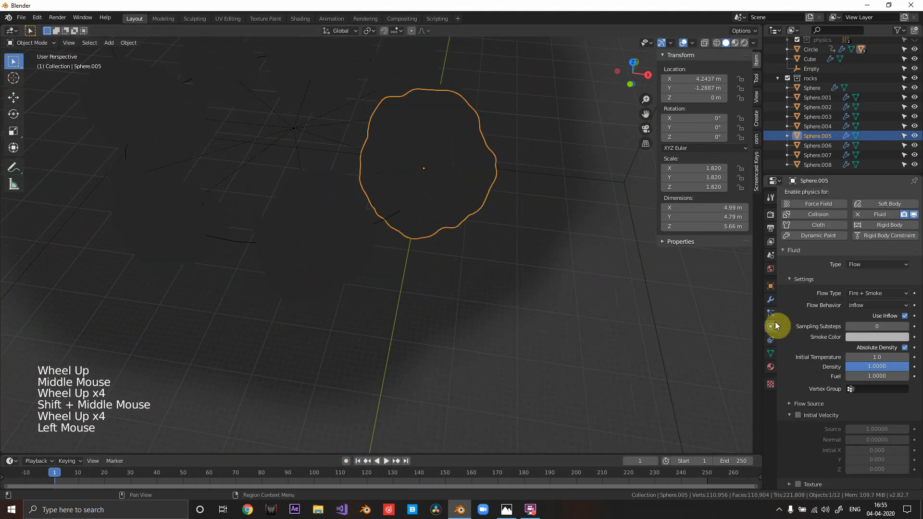
# Step: Select the Circle emitter and enable Fluid physics on it with the type set to Flow
pyautogui.click(433, 231)
pyautogui.scroll(-3, 432, 232)
pyautogui.keyDown('shift'); pyautogui.moveTo(433, 232); pyautogui.dragTo(463, 243, button='middle'); pyautogui.keyUp('shift')
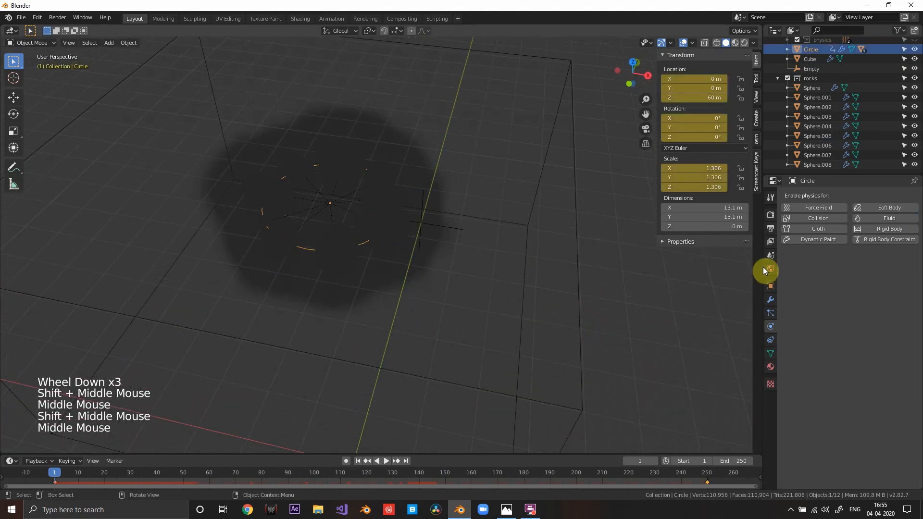
pyautogui.click(880, 218)
pyautogui.click(875, 268)
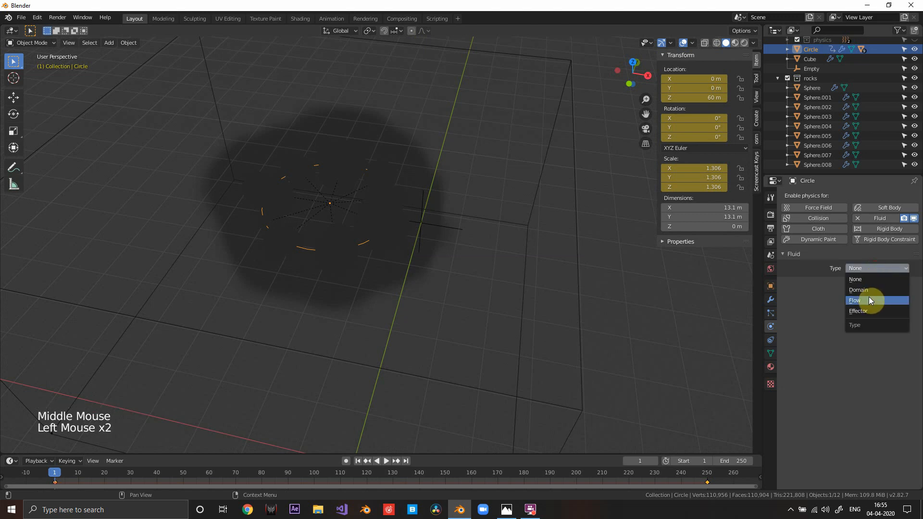
pyautogui.click(881, 268)
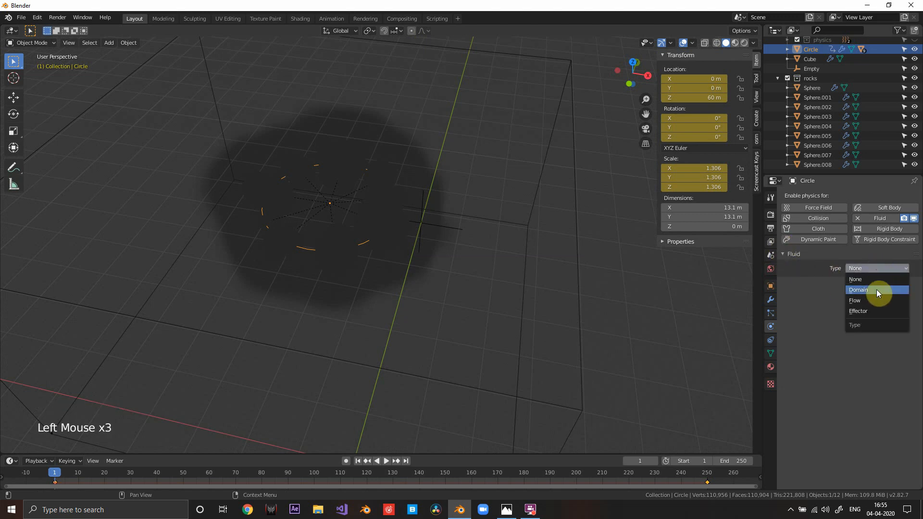
pyautogui.click(871, 300)
# Step: Set the Circle's flow type to Fire + Smoke and its flow behavior to Inflow
pyautogui.click(890, 297)
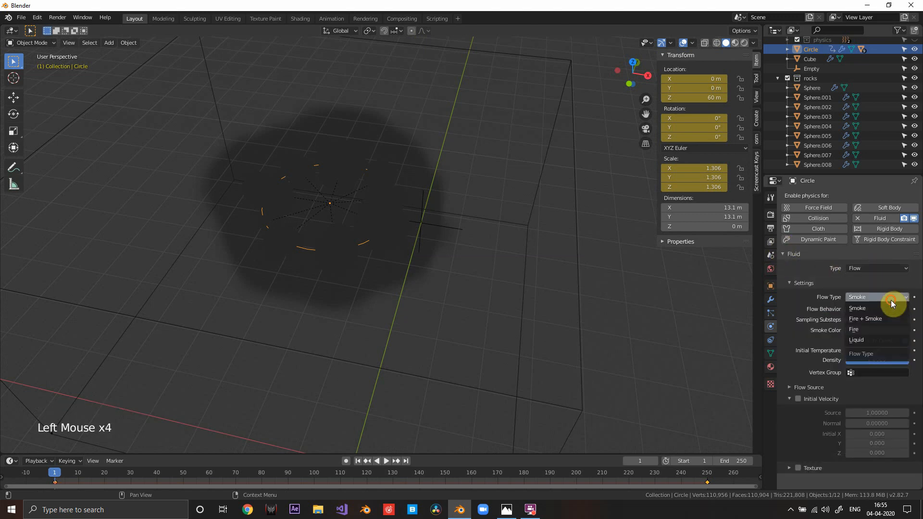
pyautogui.click(883, 319)
pyautogui.click(880, 310)
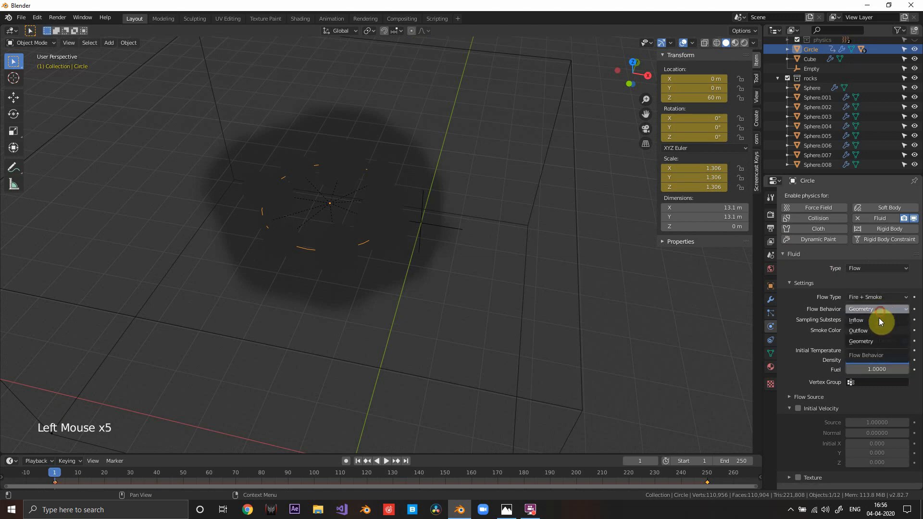
pyautogui.click(878, 319)
# Step: Set the Circle's flow source to Particle System, choose ParticleSettings as the system, and collapse the flow settings
pyautogui.scroll(-3, 861, 319)
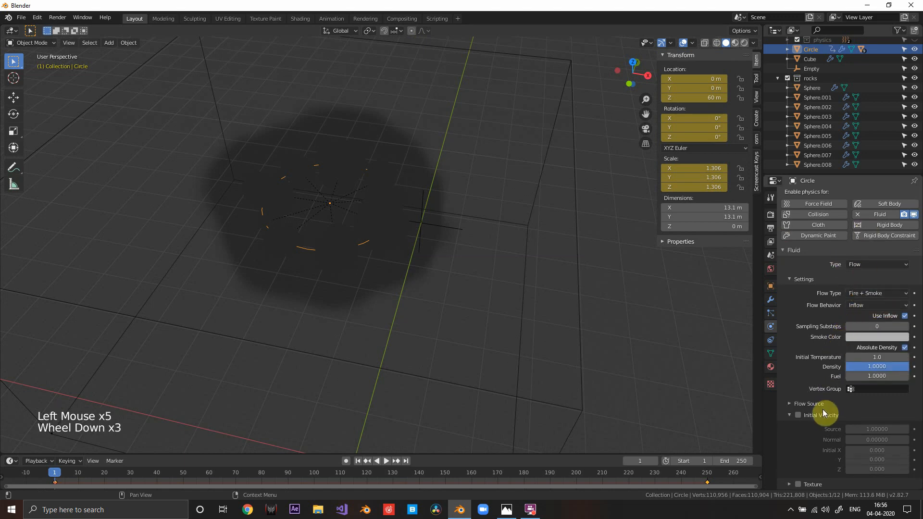
pyautogui.click(804, 405)
pyautogui.scroll(-4, 845, 384)
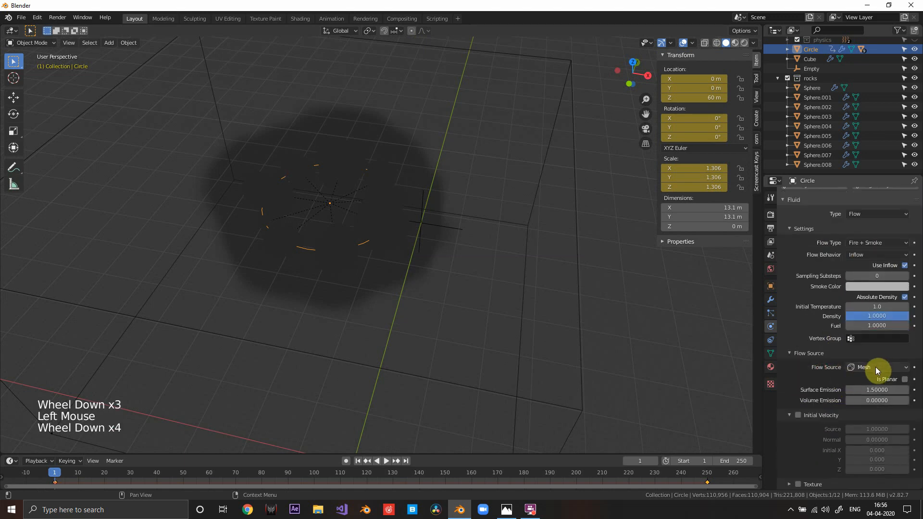
pyautogui.click(873, 362)
pyautogui.click(873, 389)
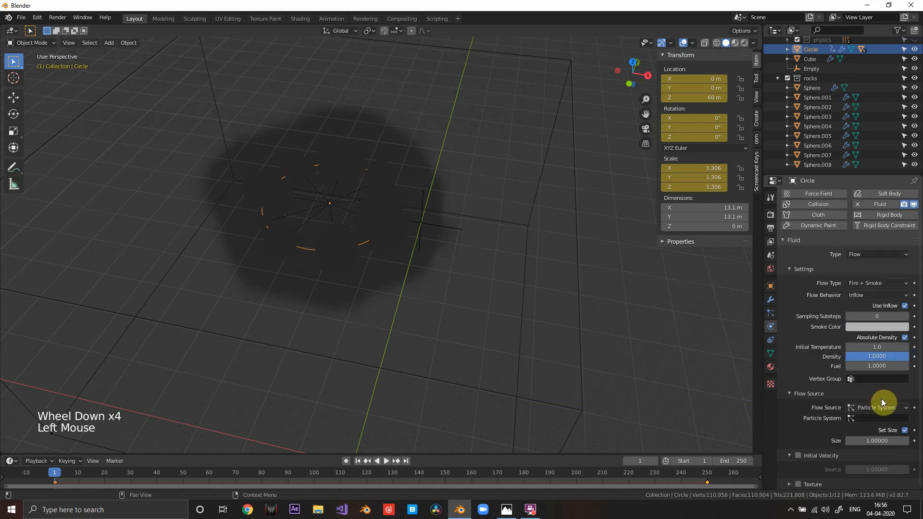
pyautogui.scroll(-3, 881, 408)
pyautogui.click(876, 417)
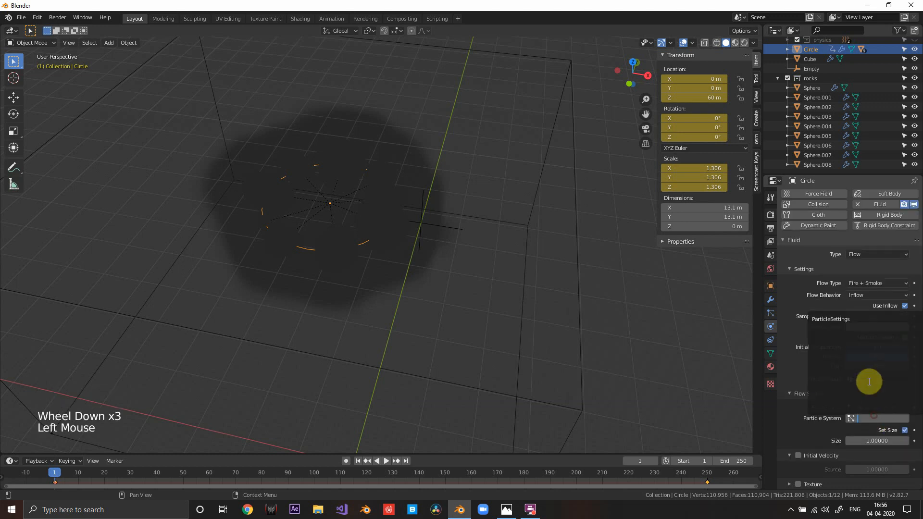
pyautogui.click(841, 320)
pyautogui.scroll(-5, 823, 384)
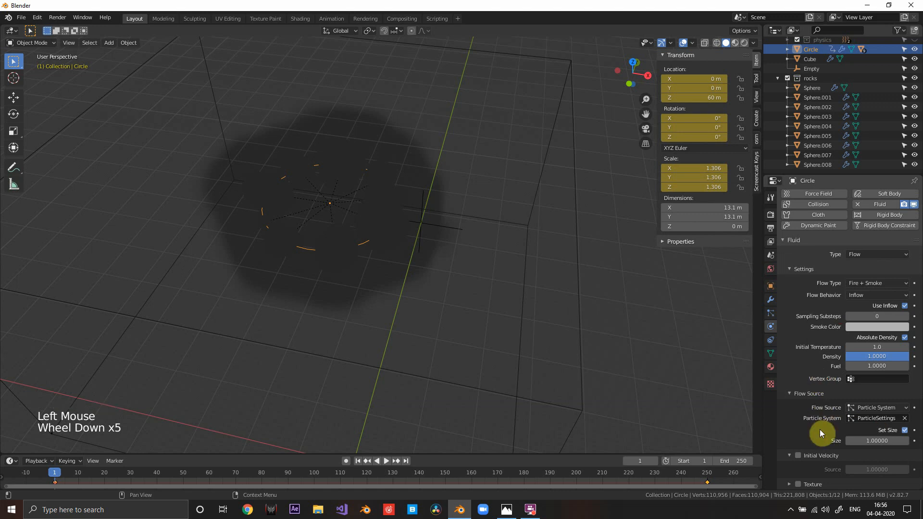
pyautogui.scroll(5, 824, 448)
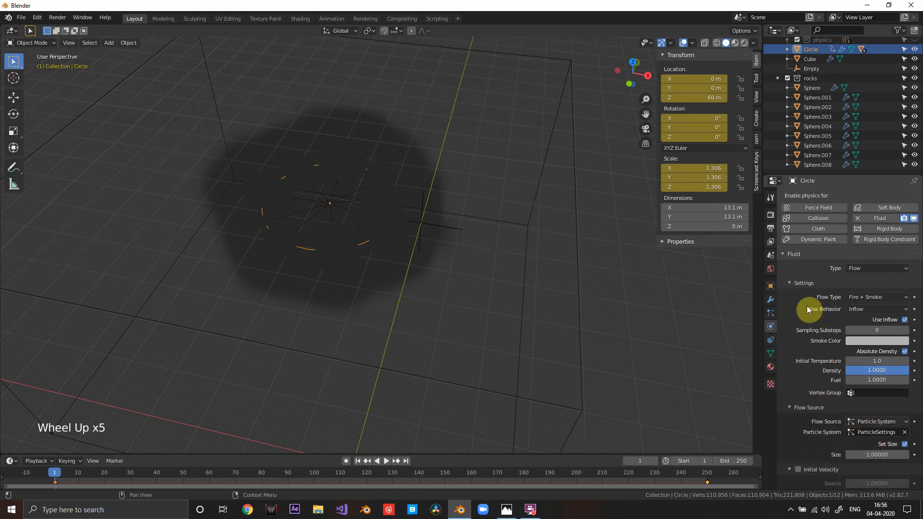
pyautogui.click(790, 283)
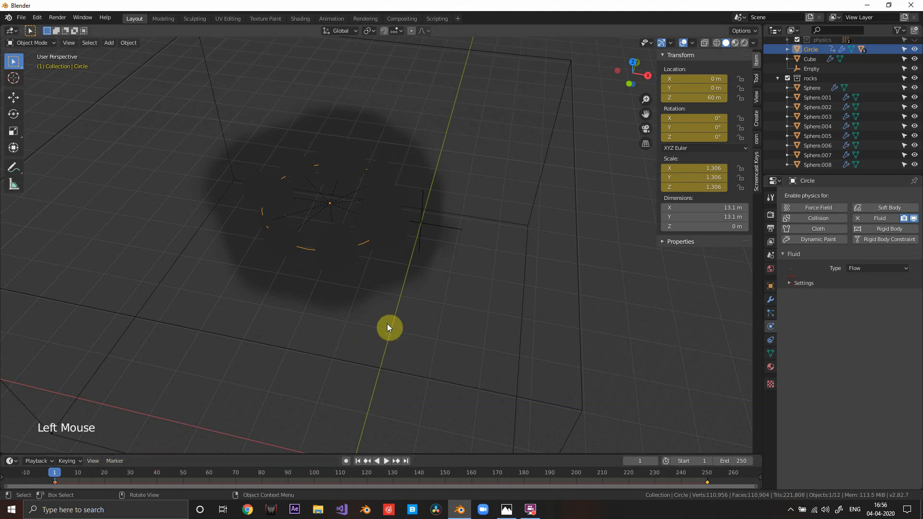
# Step: Inspect the ring from above and reselect the rock Sphere.005
pyautogui.moveTo(388, 324); pyautogui.dragTo(365, 313, button='middle')
pyautogui.scroll(-3, 482, 284)
pyautogui.scroll(5, 426, 258)
pyautogui.scroll(-2, 434, 301)
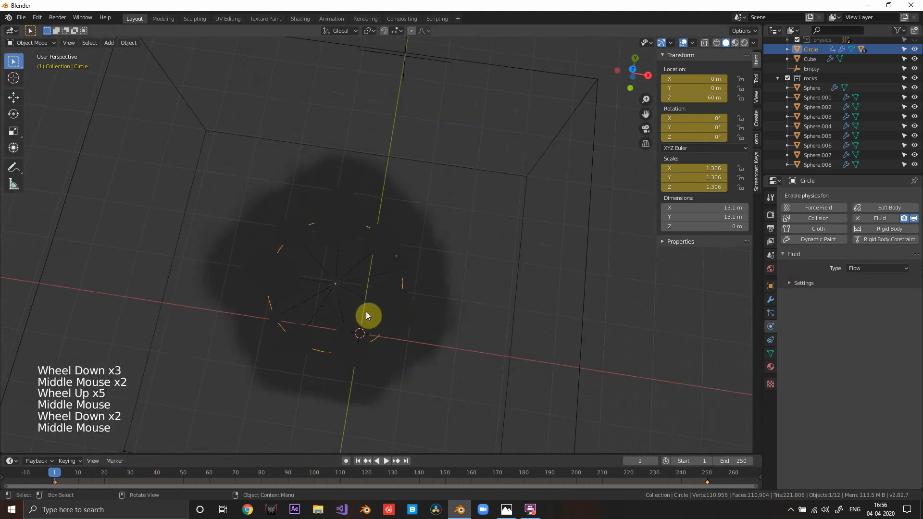
pyautogui.scroll(2, 388, 330)
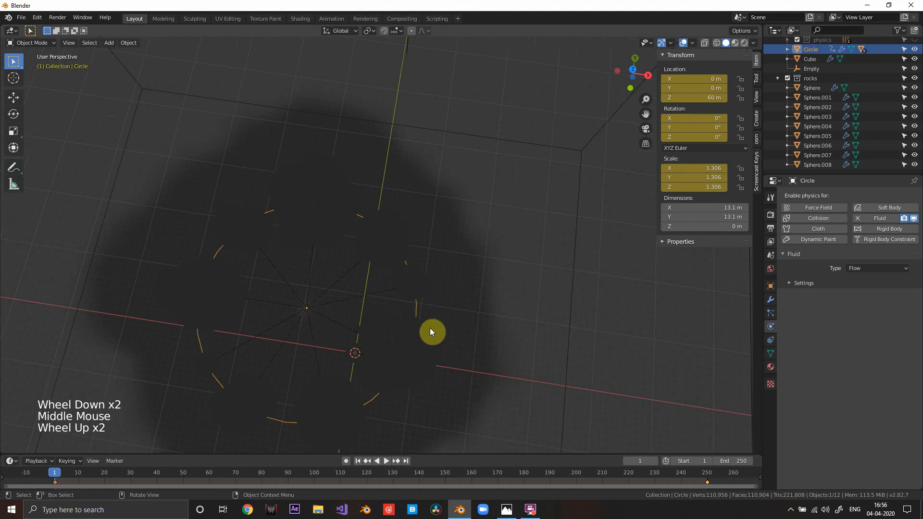
pyautogui.keyDown('shift'); pyautogui.moveTo(430, 330); pyautogui.dragTo(437, 274, button='middle'); pyautogui.keyUp('shift')
pyautogui.scroll(2, 437, 274)
pyautogui.click(495, 284)
pyautogui.scroll(-3, 495, 288)
pyautogui.keyDown('shift'); pyautogui.moveTo(495, 287); pyautogui.dragTo(465, 343, button='middle'); pyautogui.keyUp('shift')
pyautogui.scroll(2, 469, 292)
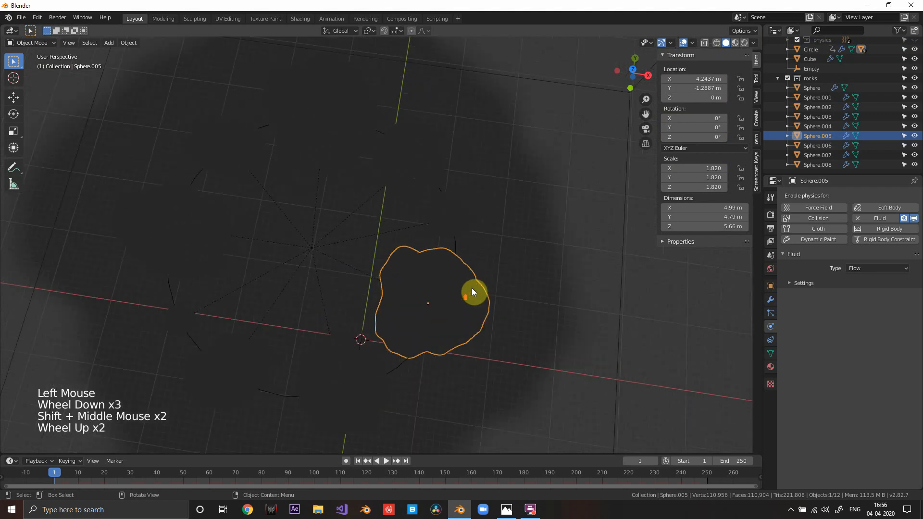
pyautogui.scroll(-2, 453, 258)
pyautogui.moveTo(453, 257); pyautogui.dragTo(408, 274, button='middle')
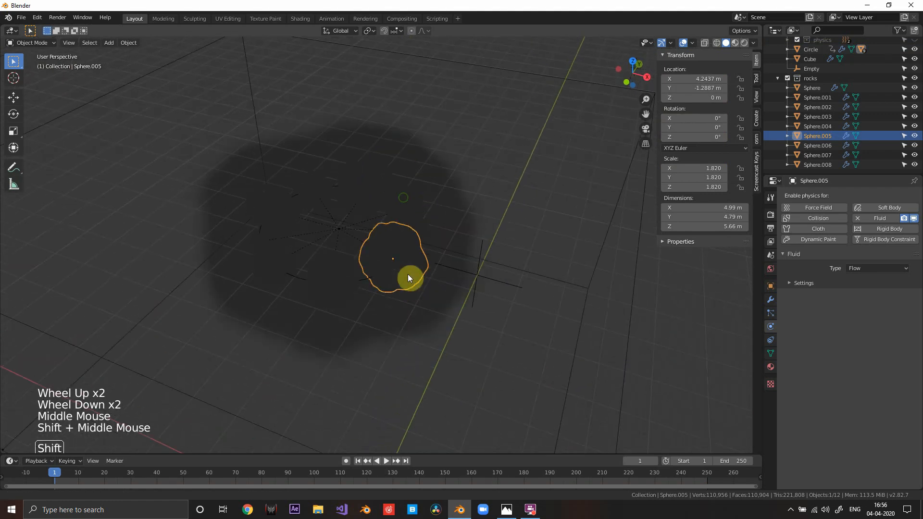
pyautogui.scroll(2, 395, 227)
# Step: Expand the flow settings of Sphere.005 and set its surface emission to 0.8
pyautogui.click(806, 286)
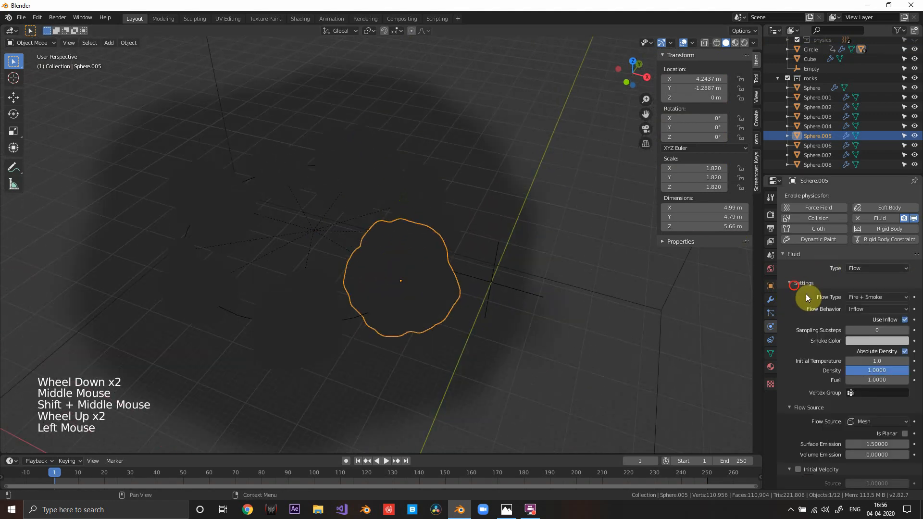
pyautogui.scroll(-1, 873, 320)
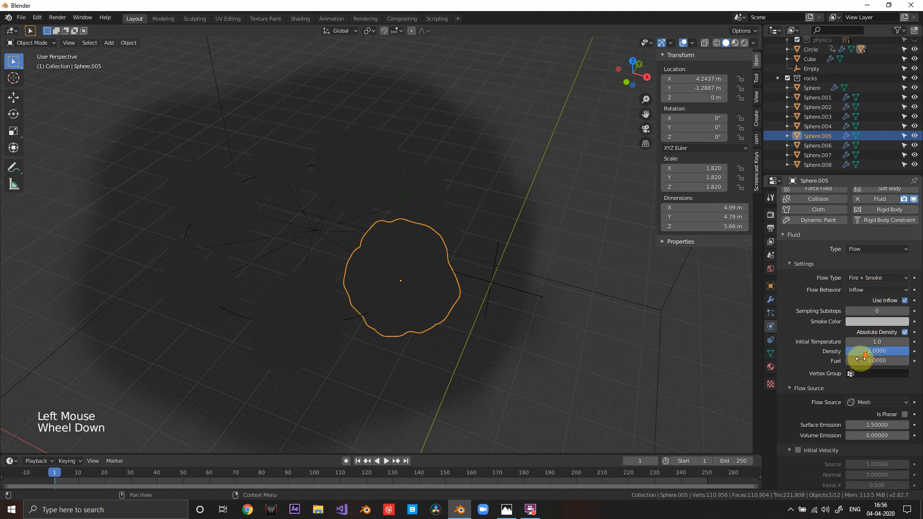
pyautogui.scroll(-2, 841, 352)
pyautogui.click(874, 390)
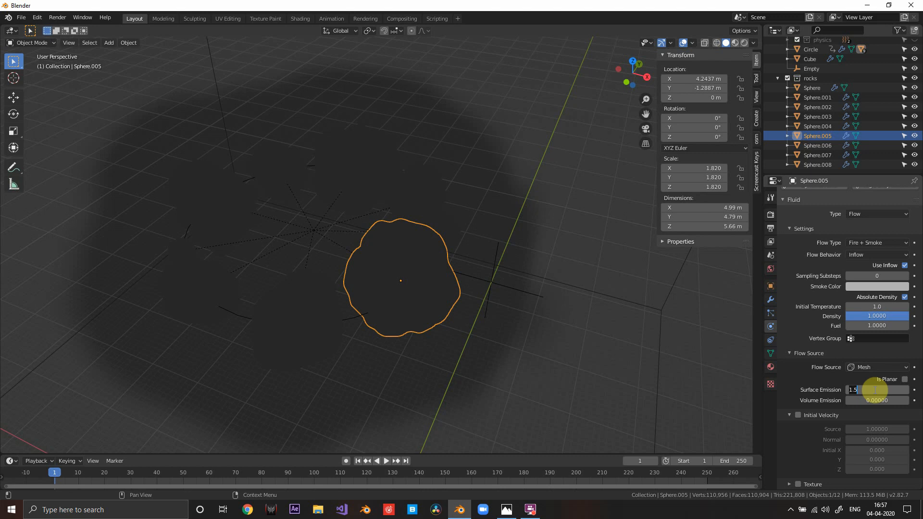
pyautogui.write('0')
pyautogui.write('.5')
pyautogui.press('Return')
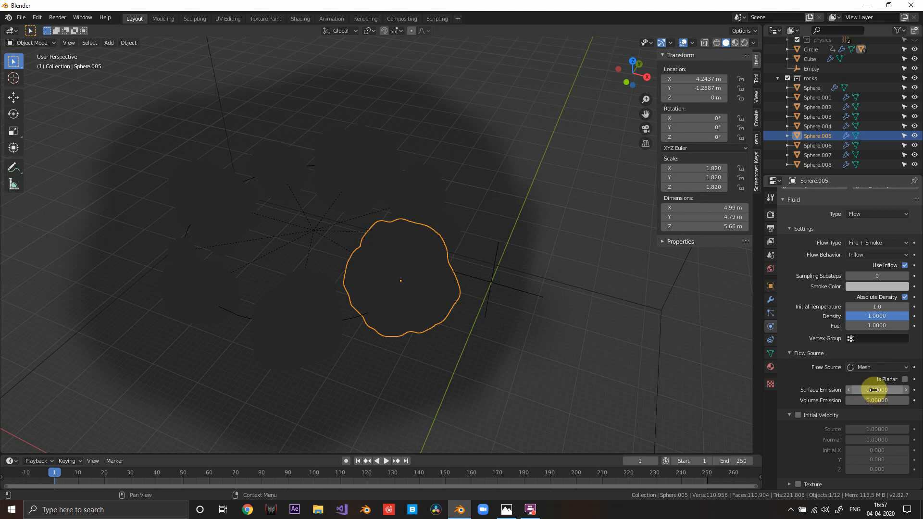
# Step: Examine the smoke cloud around the ring and the domain from several angles and distances at frame 1
pyautogui.scroll(-3, 531, 344)
pyautogui.scroll(3, 488, 279)
pyautogui.moveTo(531, 344); pyautogui.dragTo(498, 320, button='middle')
pyautogui.scroll(-1, 511, 323)
pyautogui.scroll(-1, 498, 319)
pyautogui.moveTo(498, 320); pyautogui.dragTo(484, 315, button='middle')
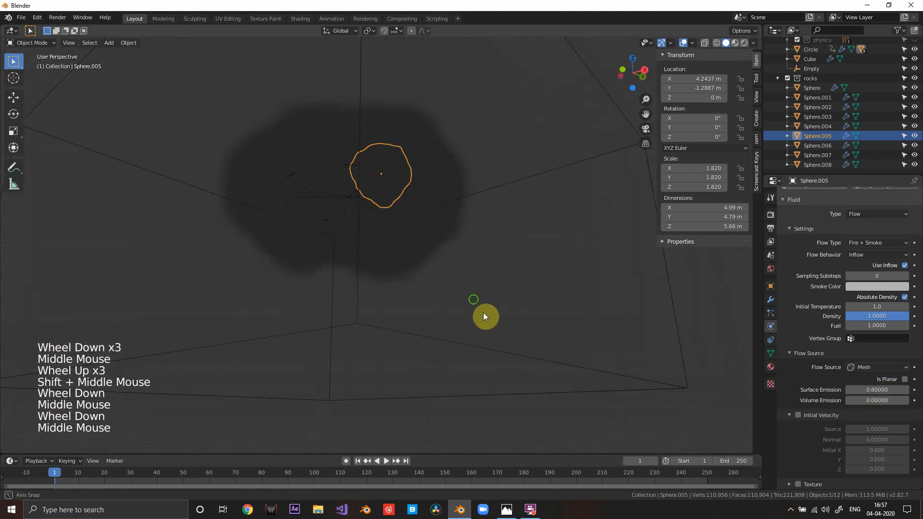
pyautogui.scroll(2, 484, 316)
pyautogui.keyDown('shift'); pyautogui.moveTo(529, 338); pyautogui.dragTo(505, 331, button='middle'); pyautogui.keyUp('shift')
pyautogui.moveTo(505, 331); pyautogui.dragTo(478, 319, button='middle')
pyautogui.moveTo(492, 241)
pyautogui.keyDown('shift'); pyautogui.mouseDown(button='middle')
pyautogui.moveTo(509, 210)
pyautogui.moveTo(501, 229)
pyautogui.moveTo(421, 187)
pyautogui.moveTo(491, 219)
pyautogui.moveTo(498, 255)
pyautogui.mouseUp(button='middle'); pyautogui.keyUp('shift')
pyautogui.scroll(-3, 501, 214)
pyautogui.scroll(7, 812, 268)
pyautogui.scroll(-1, 467, 240)
pyautogui.scroll(1, 499, 254)
pyautogui.keyDown('shift'); pyautogui.moveTo(435, 247); pyautogui.dragTo(693, 308, button='middle'); pyautogui.keyUp('shift')
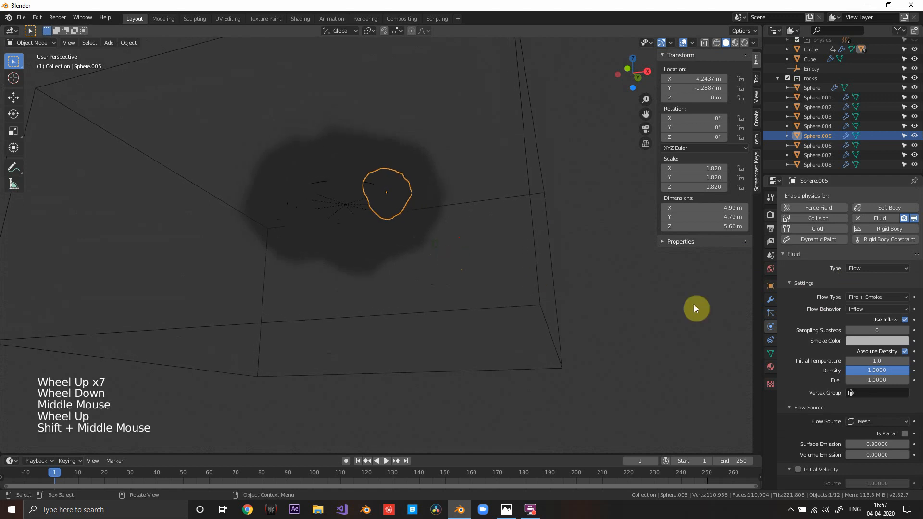
# Step: Select the rock Sphere.006 and set its surface emission to 0.8
pyautogui.moveTo(510, 270); pyautogui.dragTo(484, 256, button='middle')
pyautogui.scroll(3, 390, 234)
pyautogui.click(390, 234)
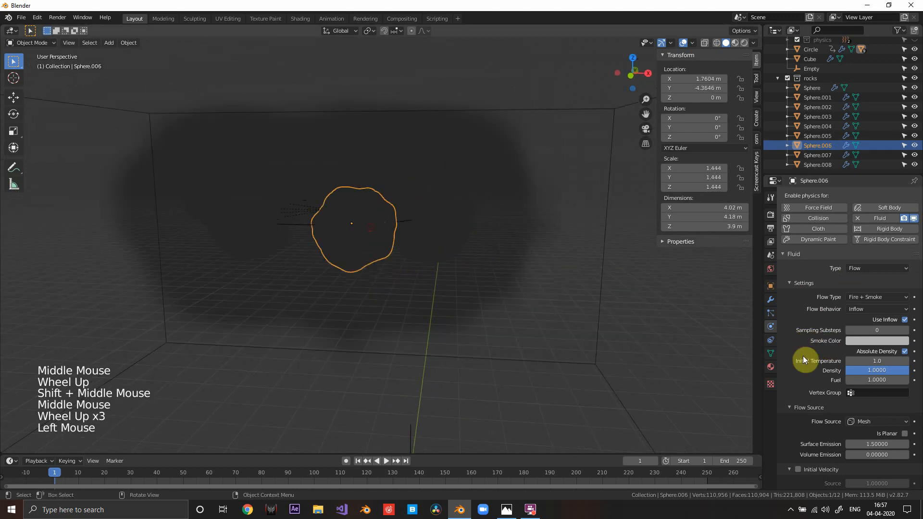
pyautogui.scroll(-7, 804, 360)
pyautogui.click(884, 389)
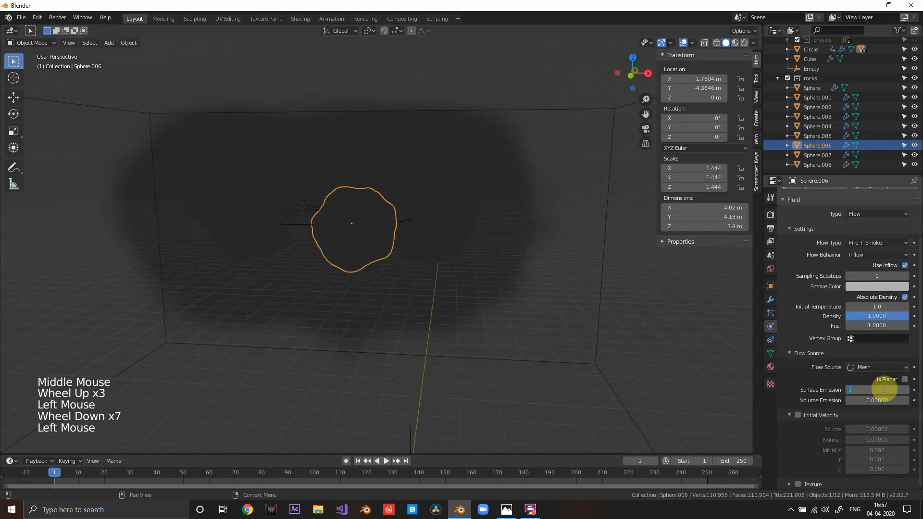
pyautogui.write('0.8')
pyautogui.press('Return')
# Step: Select the rock Sphere.007 and enter a new surface emission value for its mesh flow source
pyautogui.moveTo(628, 323); pyautogui.dragTo(482, 288, button='middle')
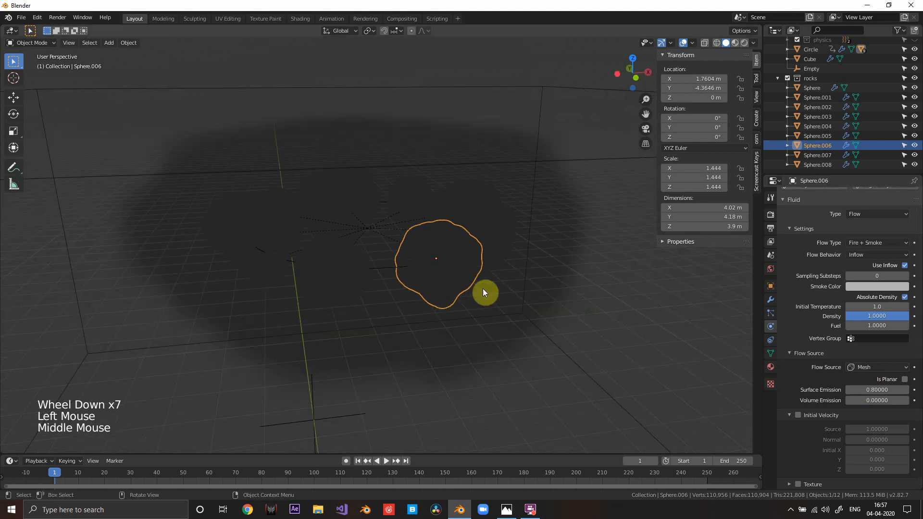
pyautogui.click(364, 264)
pyautogui.click(871, 390)
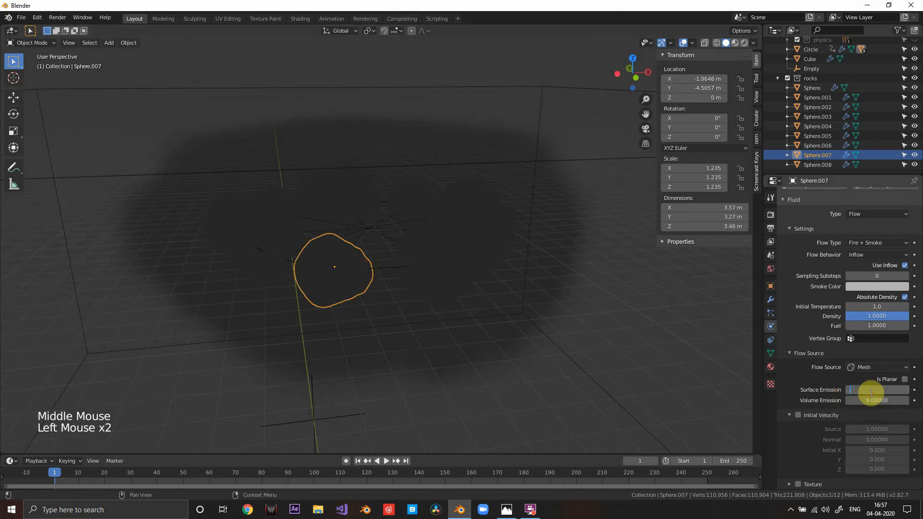
pyautogui.write('1.5')
pyautogui.press('Return')
# Step: Select the small rock Sphere.008 and set its surface emission to 0.8
pyautogui.moveTo(564, 326); pyautogui.dragTo(380, 267, button='middle')
pyautogui.click(378, 265)
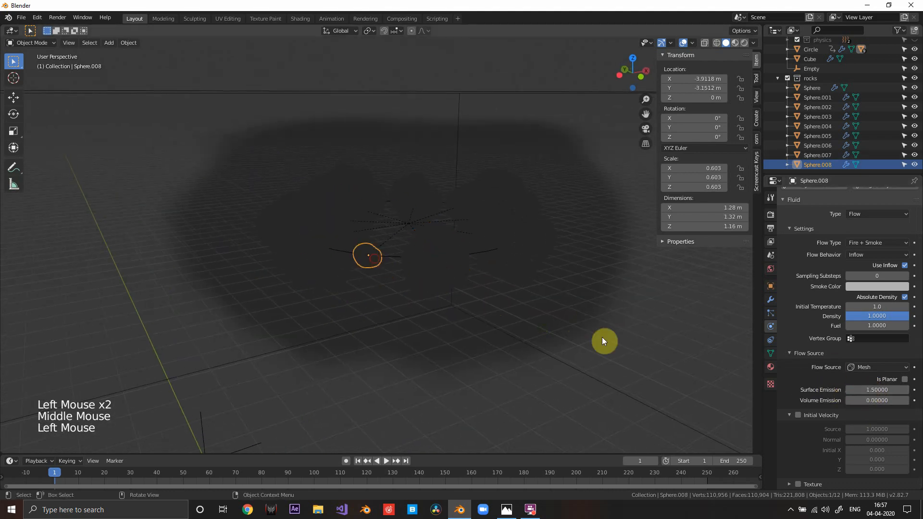
pyautogui.click(892, 389)
pyautogui.write('0.8')
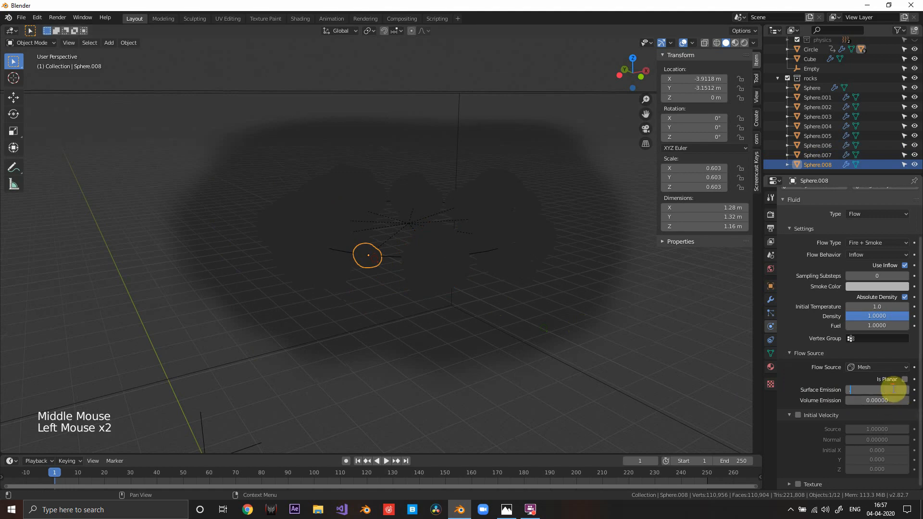
pyautogui.press('Return')
# Step: Select the rock named Sphere and set its surface emission to 0.8
pyautogui.moveTo(590, 371); pyautogui.dragTo(490, 272, button='middle')
pyautogui.click(476, 265)
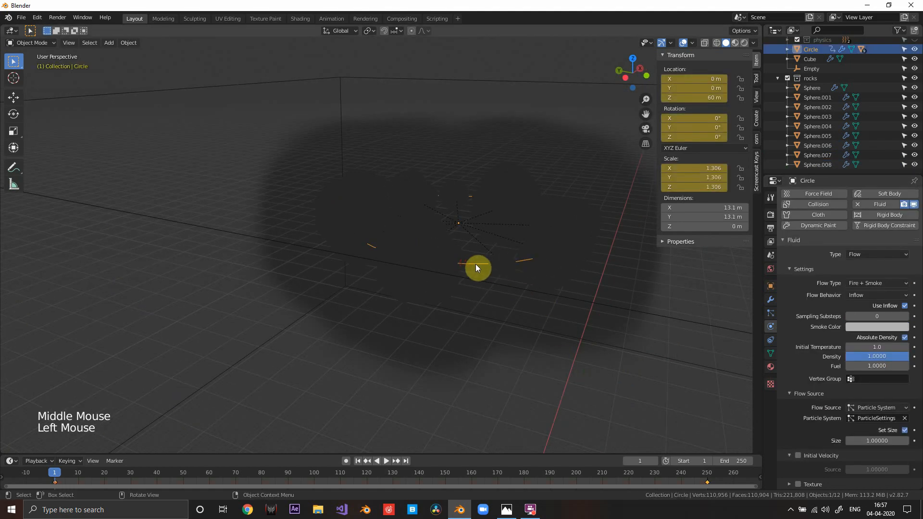
pyautogui.click(454, 264)
pyautogui.keyDown('shift'); pyautogui.moveTo(603, 310); pyautogui.dragTo(566, 331, button='middle'); pyautogui.keyUp('shift')
pyautogui.click(875, 431)
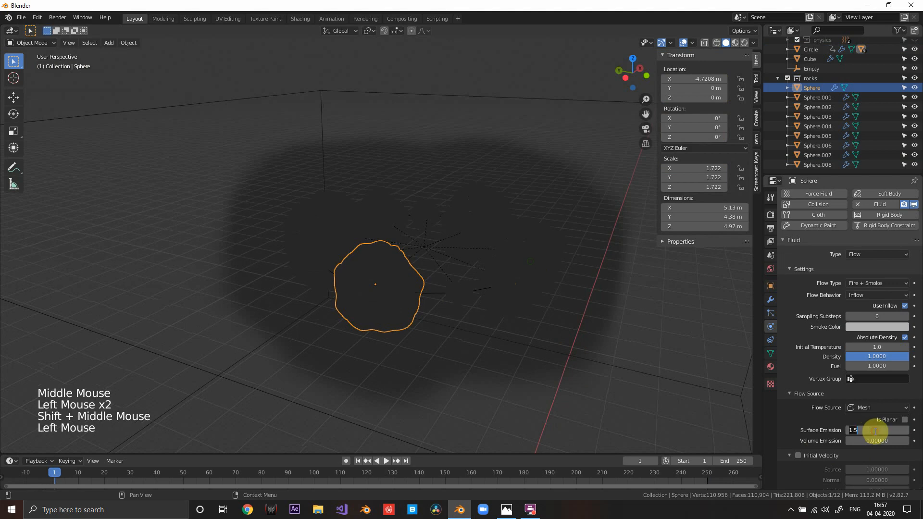
pyautogui.write('0.8')
pyautogui.press('Return')
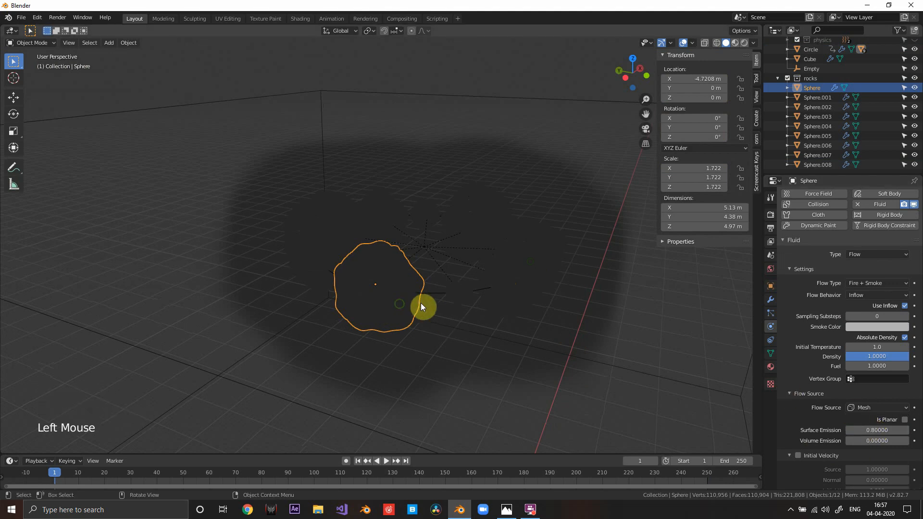
# Step: Select the rock Sphere.001 and enter a new surface emission value for its mesh flow source
pyautogui.moveTo(420, 303); pyautogui.dragTo(542, 331, button='middle')
pyautogui.click(318, 256)
pyautogui.click(318, 256)
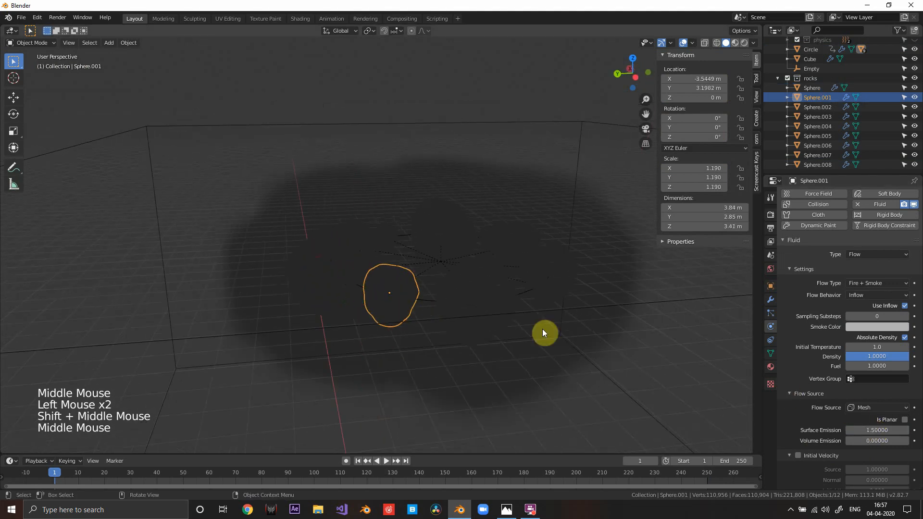
pyautogui.click(892, 429)
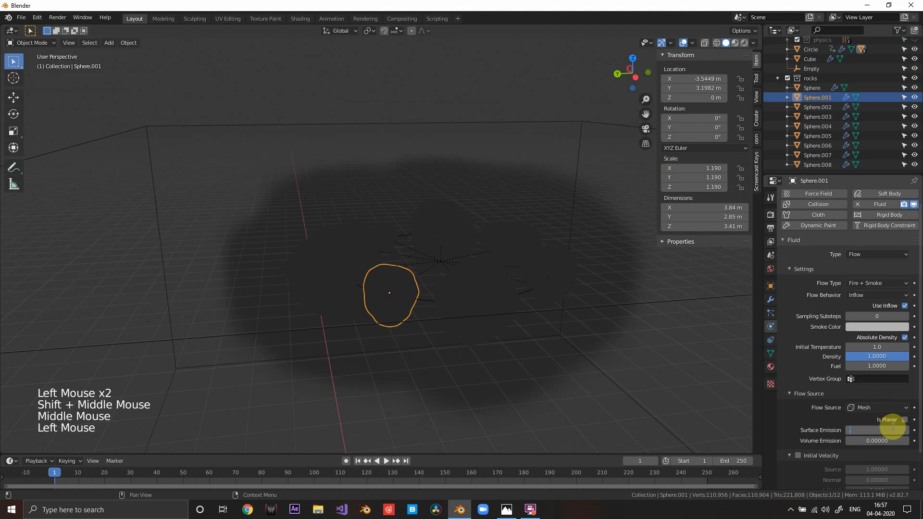
# Step: Select the rock Sphere.002 and set its surface emission to 0.8
pyautogui.moveTo(379, 318); pyautogui.dragTo(396, 308, button='middle')
pyautogui.scroll(4, 396, 309)
pyautogui.click(397, 309)
pyautogui.scroll(-4, 435, 312)
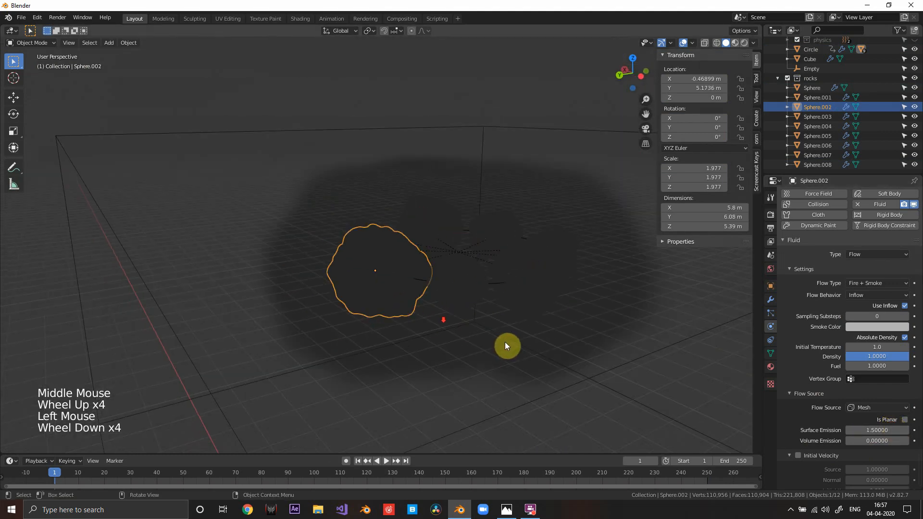
pyautogui.keyDown('shift'); pyautogui.moveTo(505, 341); pyautogui.dragTo(498, 342, button='middle'); pyautogui.keyUp('shift')
pyautogui.click(891, 429)
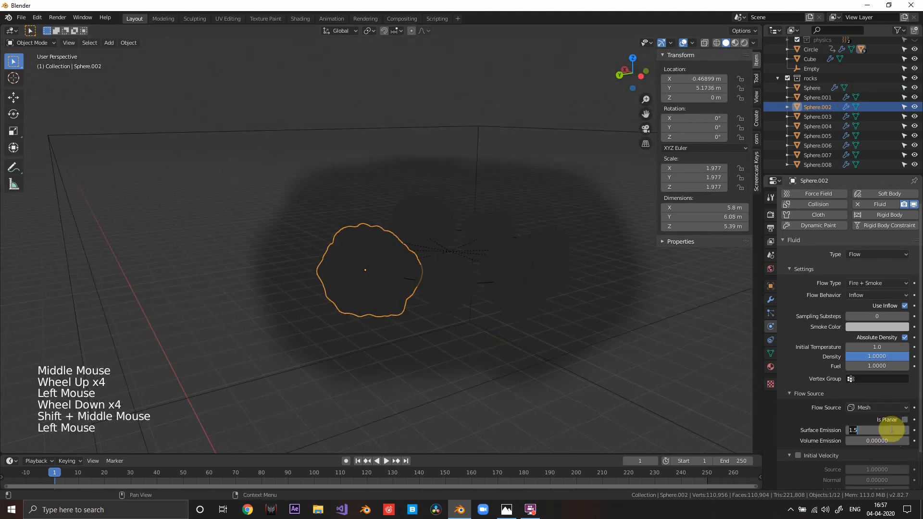
pyautogui.click(407, 328)
# Step: Select the rock Sphere.003 and set its surface emission to 0.8
pyautogui.moveTo(406, 328); pyautogui.dragTo(469, 333, button='middle')
pyautogui.scroll(2, 470, 333)
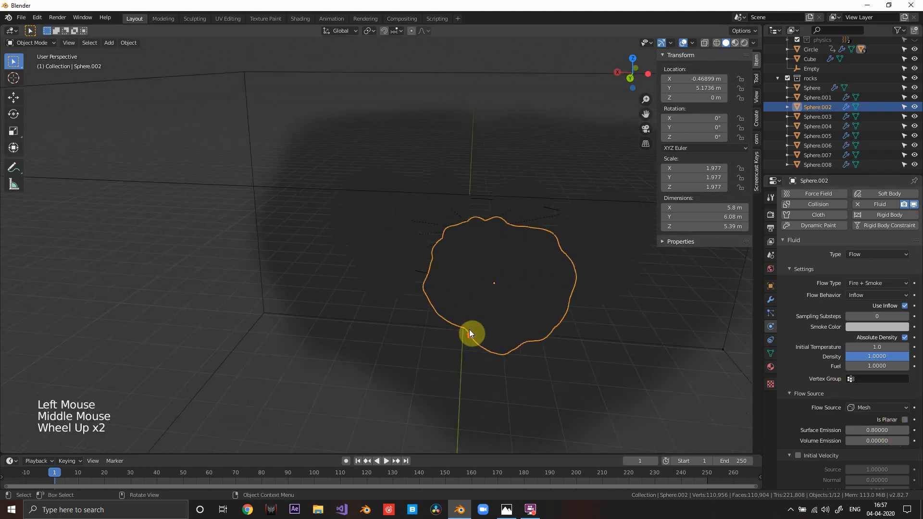
pyautogui.scroll(1, 469, 330)
pyautogui.click(423, 290)
pyautogui.keyDown('shift'); pyautogui.moveTo(465, 295); pyautogui.dragTo(455, 312, button='middle'); pyautogui.keyUp('shift')
pyautogui.moveTo(455, 313); pyautogui.dragTo(519, 319, button='middle')
pyautogui.click(869, 429)
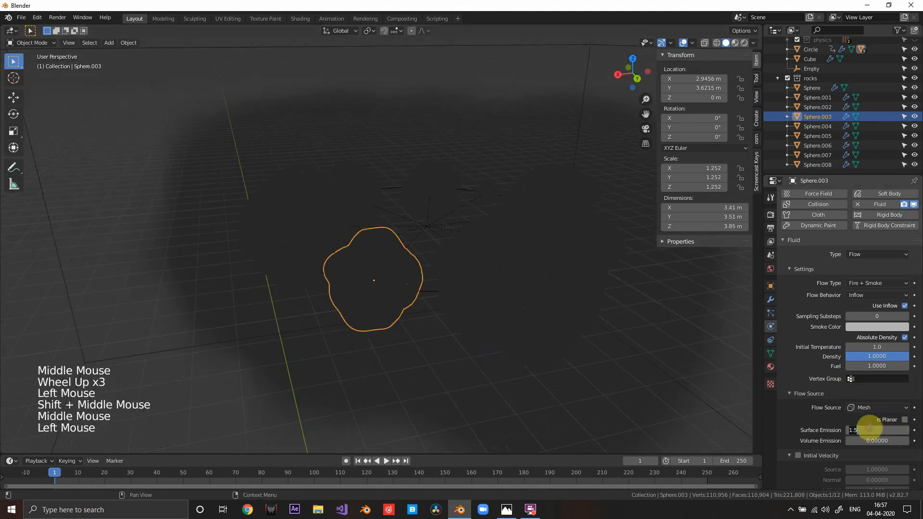
pyautogui.write('0.8')
pyautogui.press('Return')
# Step: Select the small rock Sphere.004 and set its surface emission to 0.8
pyautogui.scroll(-4, 480, 339)
pyautogui.moveTo(430, 330); pyautogui.dragTo(457, 333, button='middle')
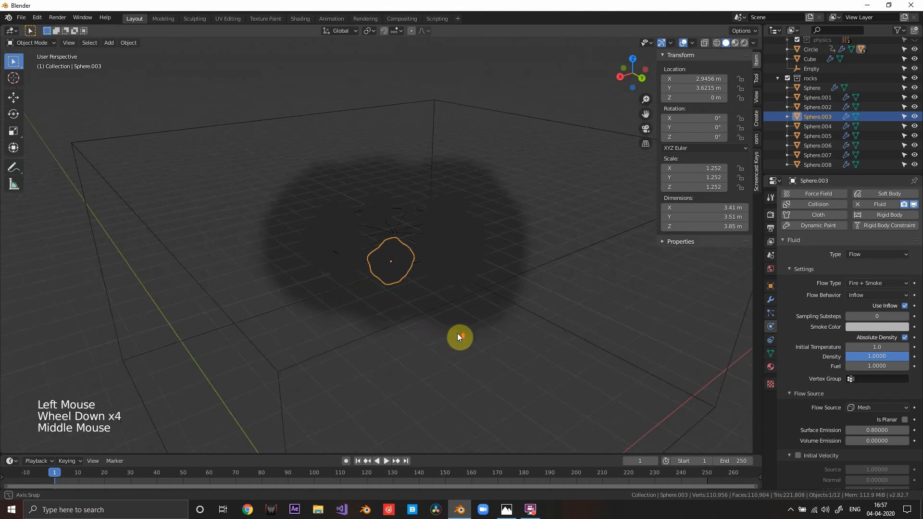
pyautogui.scroll(4, 454, 330)
pyautogui.click(336, 262)
pyautogui.scroll(1, 325, 284)
pyautogui.keyDown('shift'); pyautogui.moveTo(336, 262); pyautogui.dragTo(355, 307, button='middle'); pyautogui.keyUp('shift')
pyautogui.click(332, 288)
pyautogui.scroll(-1, 355, 308)
pyautogui.click(871, 428)
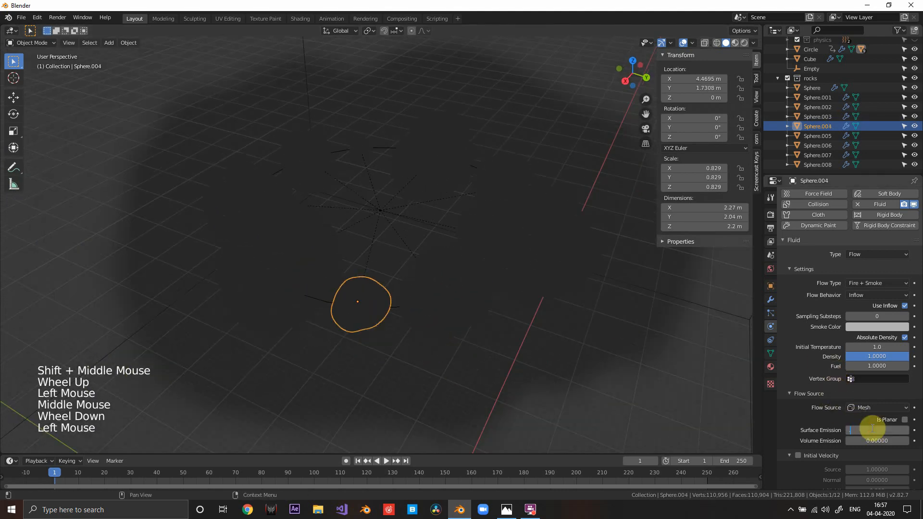
pyautogui.write('.8')
# Step: Select the rock Sphere.005 to check its surface emission and look over the whole ring of rocks
pyautogui.moveTo(486, 371); pyautogui.dragTo(718, 313, button='middle')
pyautogui.click(359, 306)
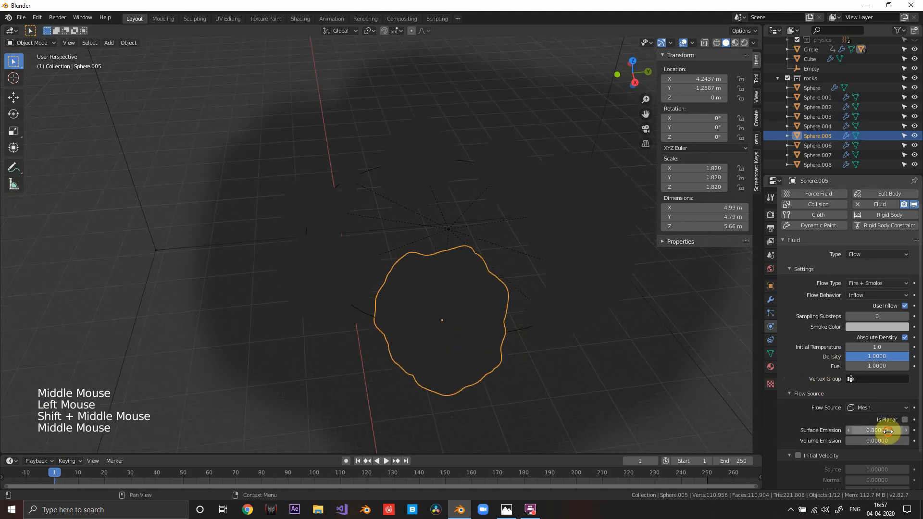
pyautogui.click(884, 430)
pyautogui.scroll(-1, 478, 336)
pyautogui.moveTo(477, 336); pyautogui.dragTo(471, 281, button='middle')
pyautogui.scroll(-2, 474, 333)
pyautogui.scroll(-1, 474, 340)
pyautogui.scroll(4, 391, 294)
pyautogui.moveTo(412, 202); pyautogui.dragTo(468, 192, button='middle')
pyautogui.scroll(-2, 454, 128)
pyautogui.moveTo(469, 192); pyautogui.dragTo(399, 304, button='middle')
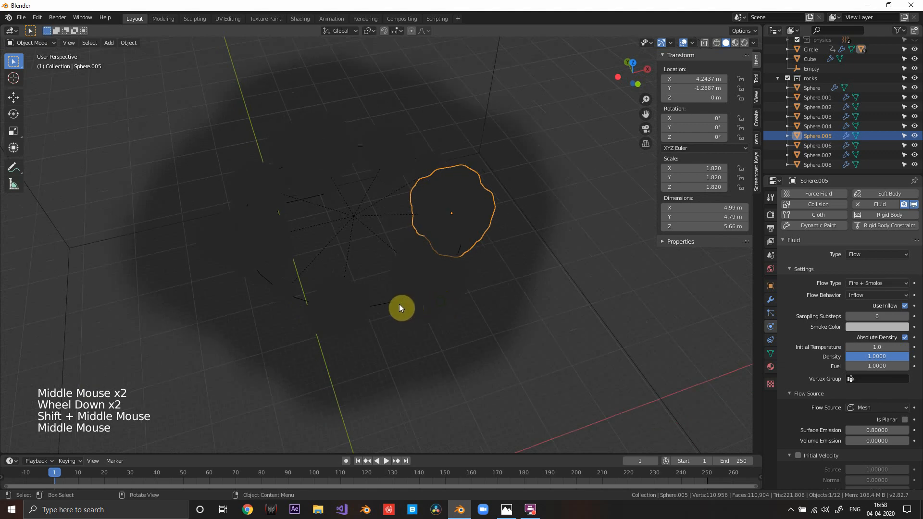
# Step: Select the Cube smoke domain and free its baked fluid data
pyautogui.click(552, 311)
pyautogui.scroll(-2, 446, 363)
pyautogui.keyDown('shift'); pyautogui.moveTo(446, 363); pyautogui.dragTo(525, 299, button='middle'); pyautogui.keyUp('shift')
pyautogui.scroll(-2, 461, 275)
pyautogui.scroll(-5, 471, 263)
pyautogui.scroll(3, 456, 317)
pyautogui.moveTo(526, 299); pyautogui.dragTo(572, 236, button='middle')
pyautogui.keyDown('shift'); pyautogui.moveTo(443, 144); pyautogui.dragTo(521, 124, button='middle'); pyautogui.keyUp('shift')
pyautogui.click(536, 97)
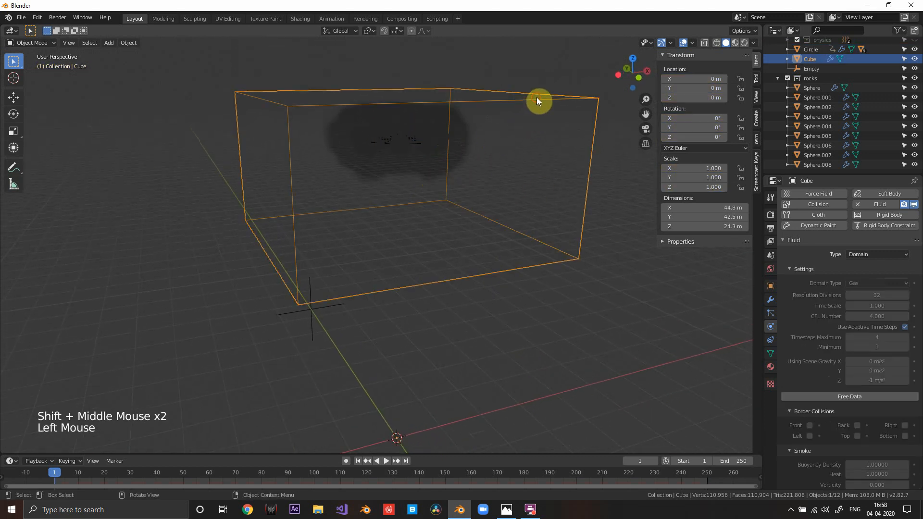
pyautogui.click(841, 395)
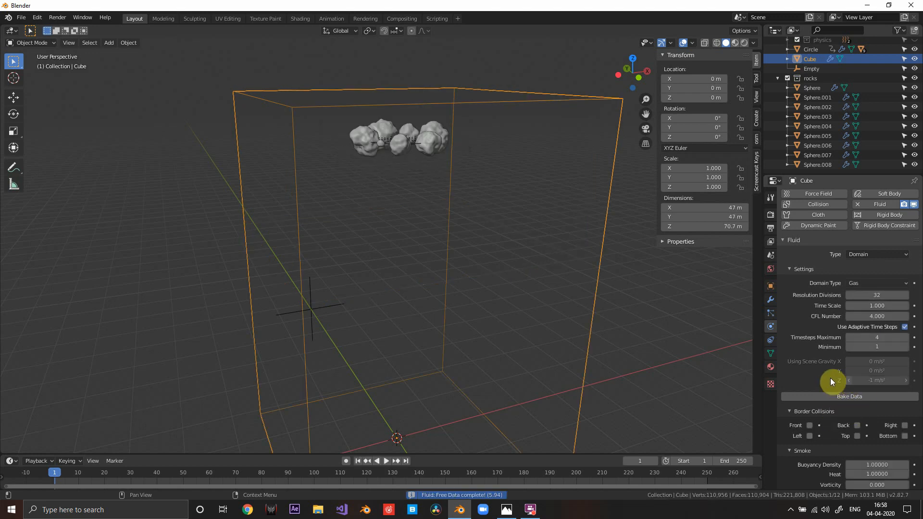
# Step: Set the domain's resolution divisions to 64 and bake the fluid data again
pyautogui.click(872, 295)
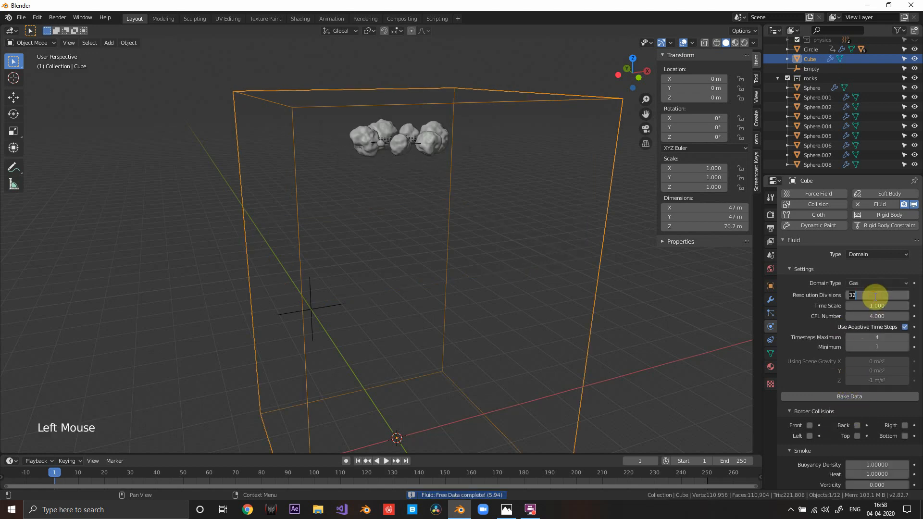
pyautogui.write('6')
pyautogui.press('Return')
pyautogui.scroll(-6, 840, 351)
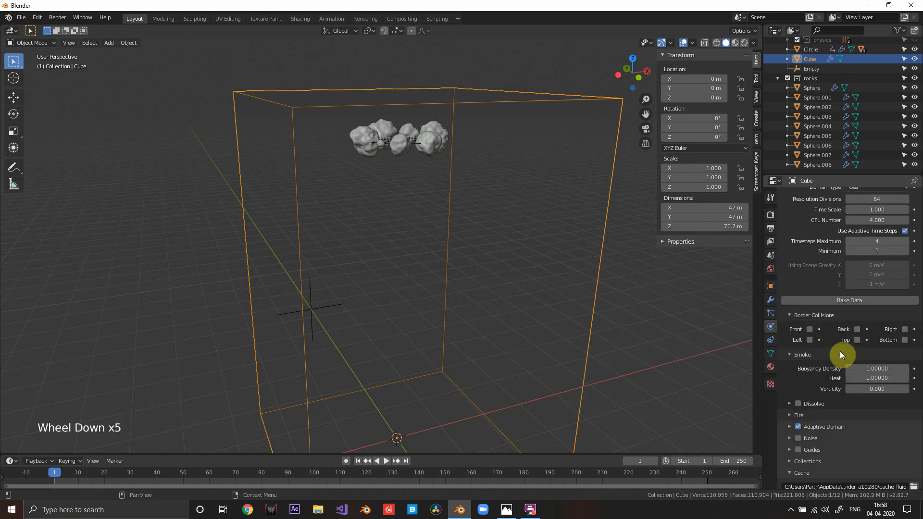
pyautogui.scroll(6, 826, 417)
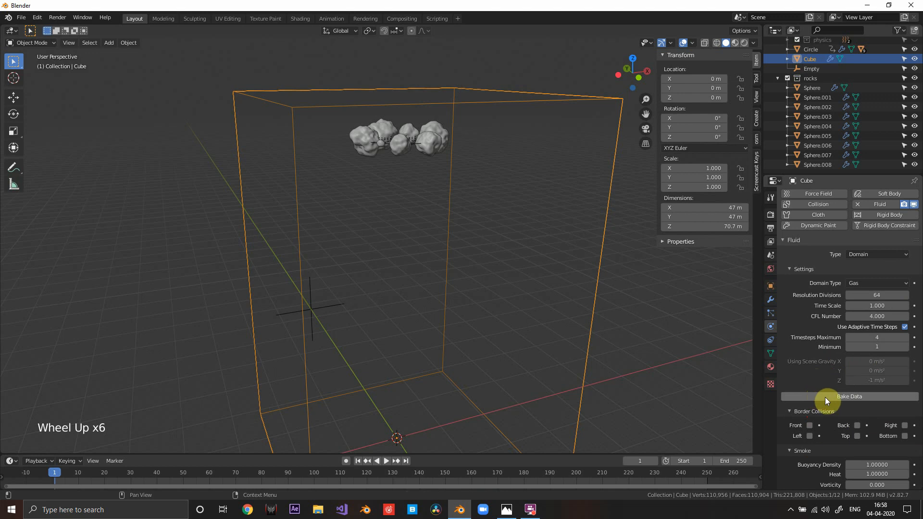
pyautogui.click(825, 397)
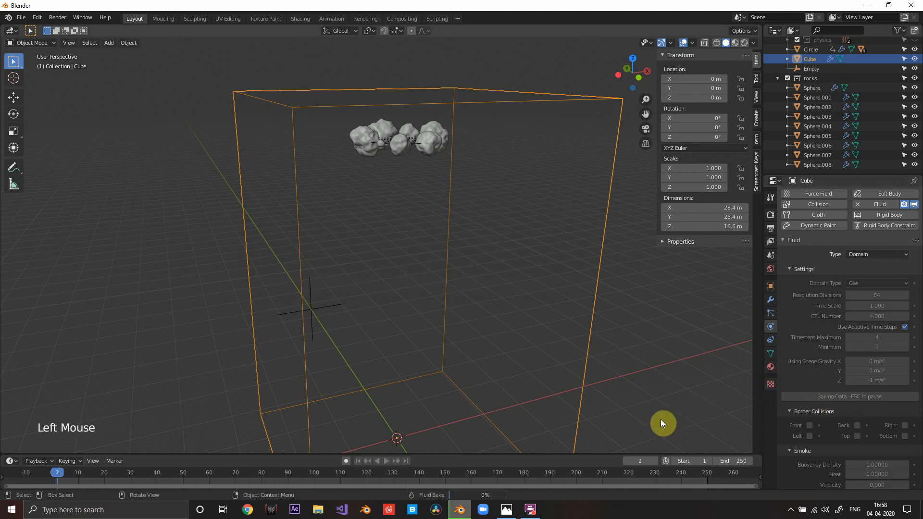
pyautogui.click(530, 510)
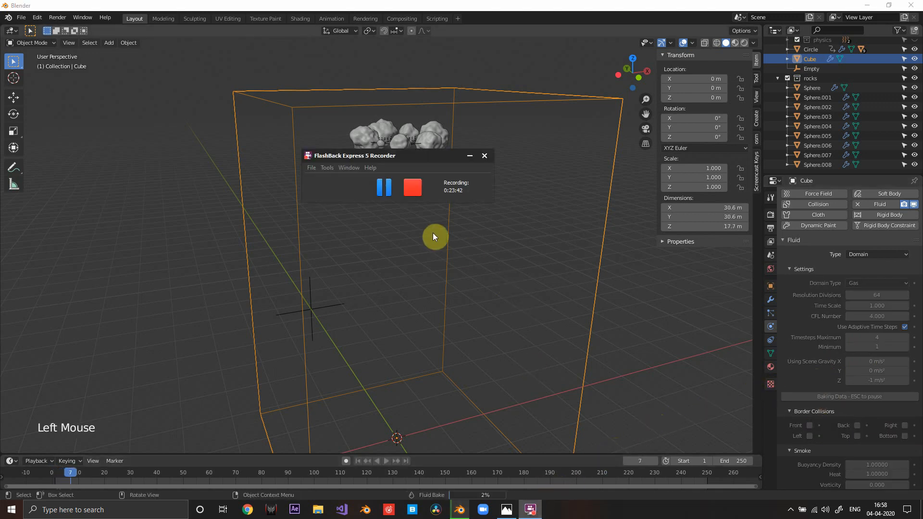
pyautogui.click(383, 187)
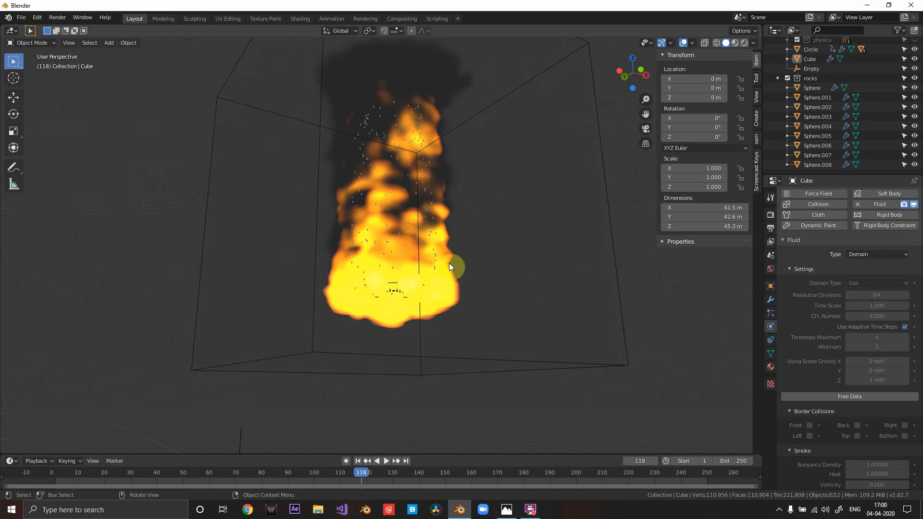
# Step: Examine the baked fire and smoke column at frame 118 from several angles and distances
pyautogui.scroll(2, 448, 263)
pyautogui.moveTo(449, 264); pyautogui.dragTo(435, 364, button='middle')
pyautogui.scroll(1, 391, 191)
pyautogui.scroll(-2, 405, 174)
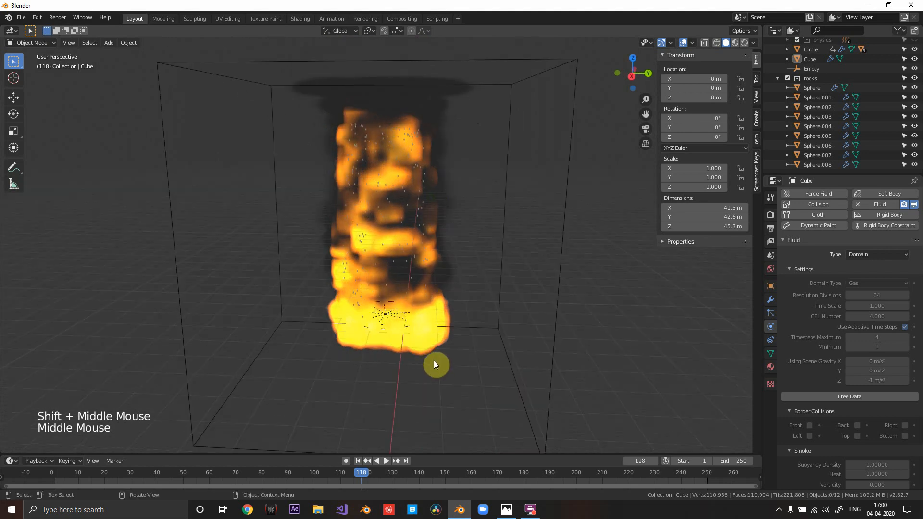
pyautogui.moveTo(428, 251); pyautogui.dragTo(418, 179, button='middle')
pyautogui.scroll(1, 419, 179)
pyautogui.scroll(2, 292, 191)
pyautogui.scroll(-5, 292, 191)
pyautogui.moveTo(292, 191); pyautogui.dragTo(414, 206, button='middle')
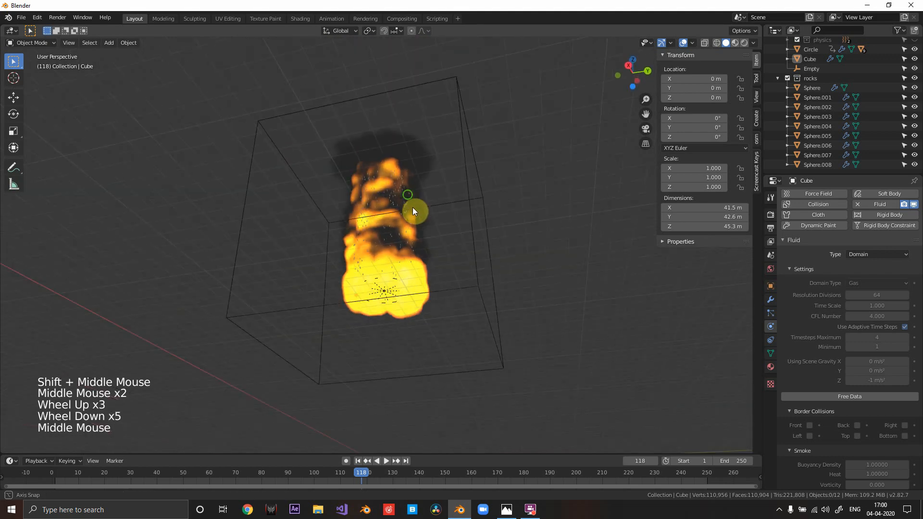
pyautogui.scroll(1, 481, 231)
pyautogui.scroll(1, 432, 238)
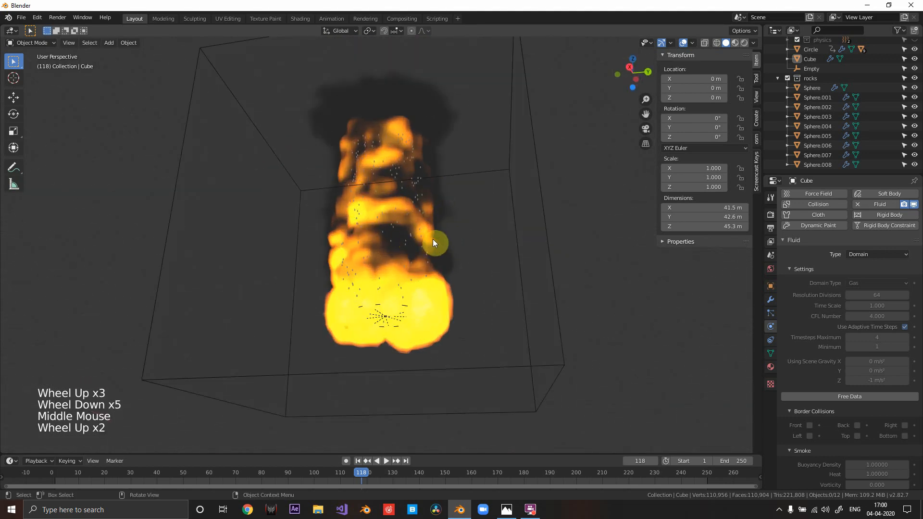
pyautogui.scroll(2, 440, 273)
pyautogui.scroll(1, 441, 275)
pyautogui.moveTo(441, 275); pyautogui.dragTo(466, 259, button='middle')
pyautogui.scroll(-3, 434, 210)
pyautogui.scroll(2, 436, 261)
pyautogui.scroll(-1, 458, 259)
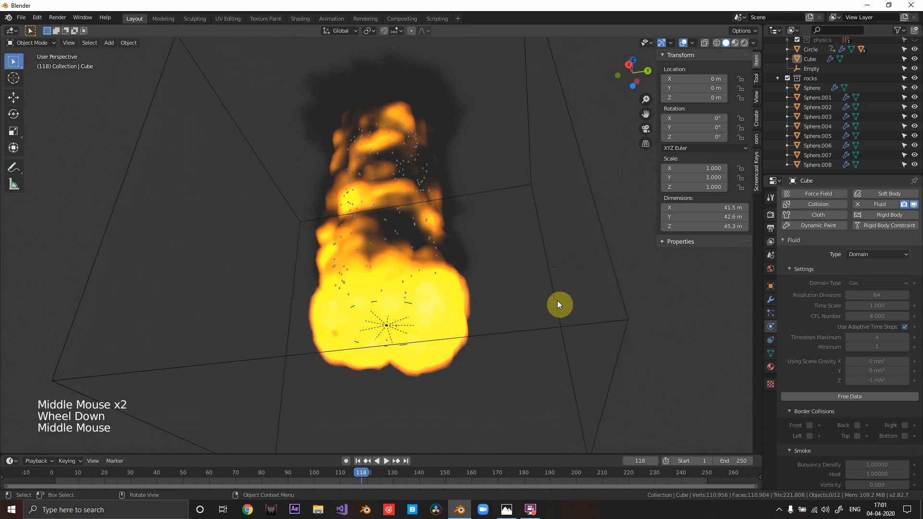
# Step: Enable noise on the smoke domain with an upres factor of 2 and bake the noise
pyautogui.scroll(-11, 823, 348)
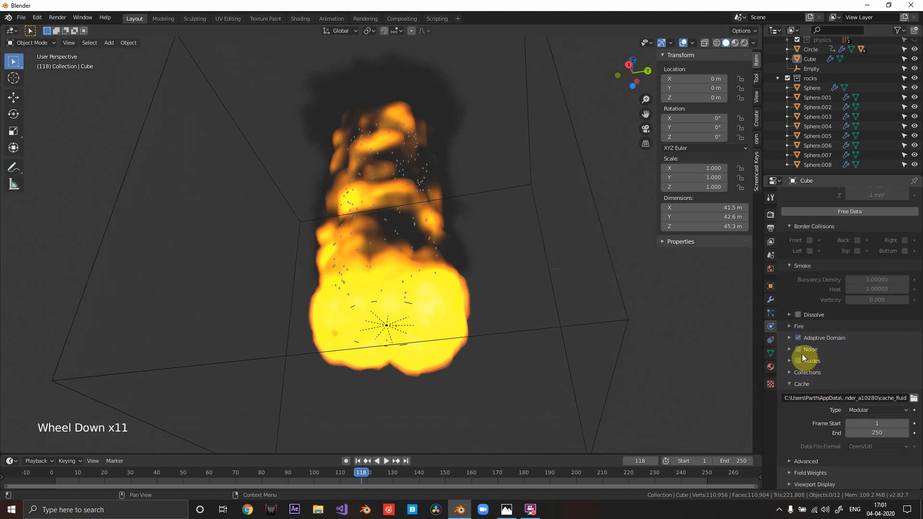
pyautogui.click(798, 350)
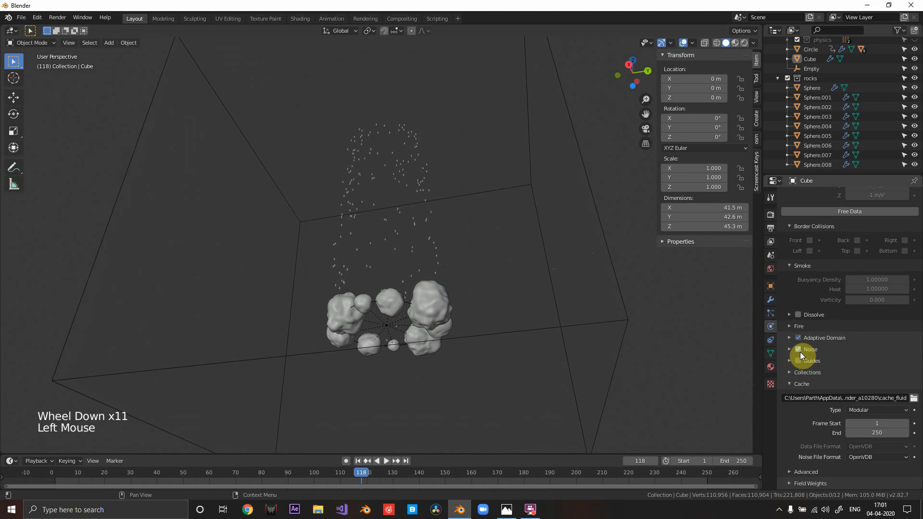
pyautogui.click(790, 353)
pyautogui.moveTo(540, 310); pyautogui.dragTo(566, 299, button='middle')
pyautogui.scroll(-3, 544, 341)
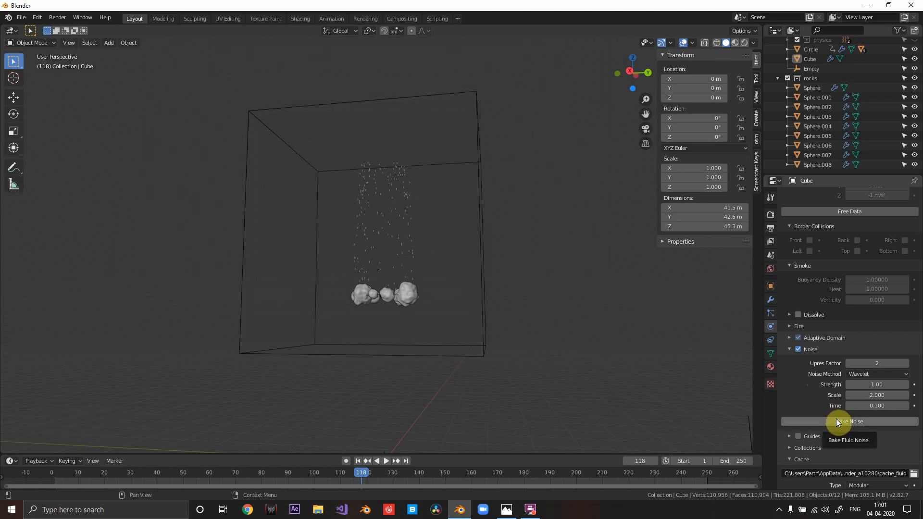
pyautogui.click(797, 349)
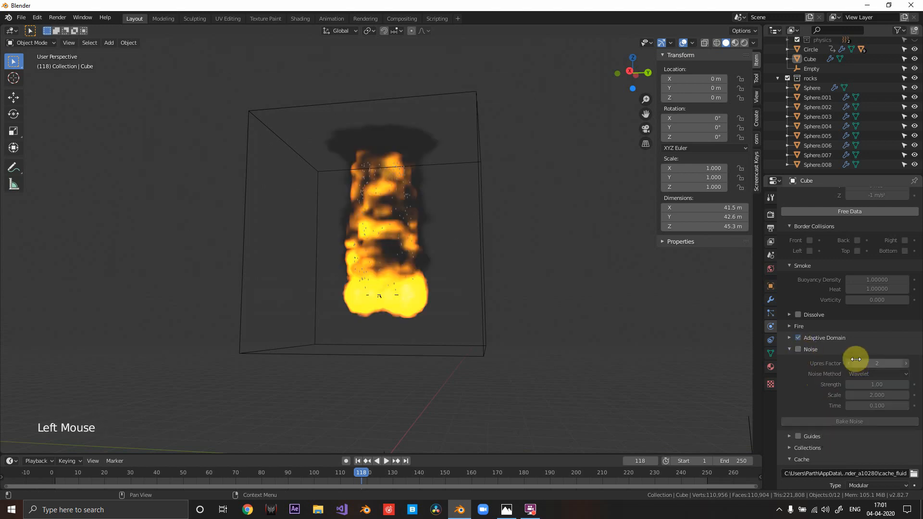
pyautogui.click(799, 349)
pyautogui.click(835, 424)
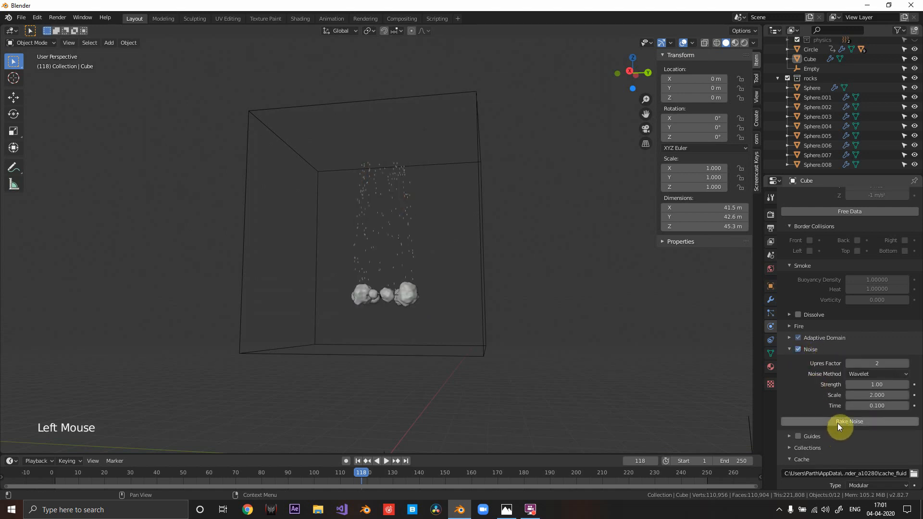
pyautogui.click(530, 509)
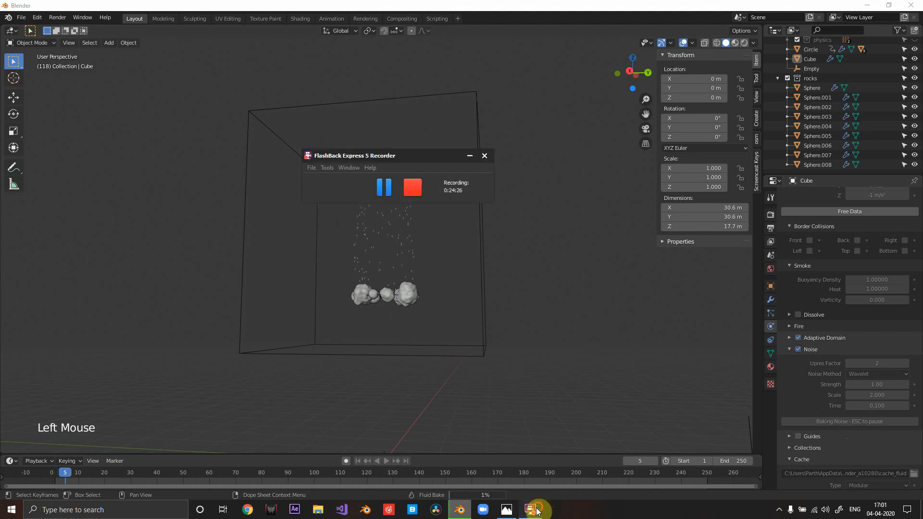
pyautogui.click(384, 189)
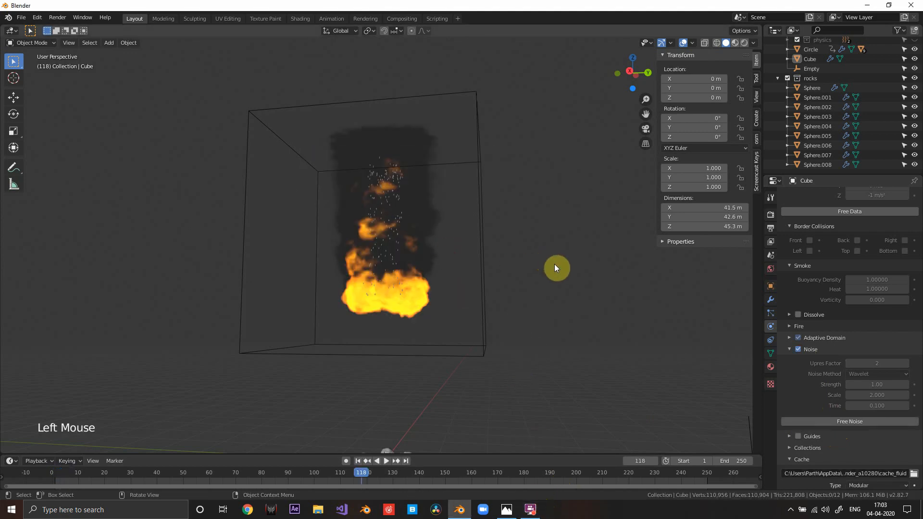
# Step: Examine the detail that the baked noise adds to the flames and smoke at frame 118
pyautogui.scroll(2, 557, 223)
pyautogui.moveTo(557, 264); pyautogui.dragTo(416, 289, button='middle')
pyautogui.scroll(2, 547, 265)
pyautogui.scroll(-1, 580, 324)
pyautogui.scroll(1, 353, 229)
pyautogui.scroll(-1, 416, 289)
pyautogui.moveTo(417, 289); pyautogui.dragTo(435, 273, button='middle')
pyautogui.scroll(-3, 479, 408)
pyautogui.scroll(4, 425, 257)
pyautogui.scroll(2, 425, 257)
pyautogui.scroll(-1, 424, 257)
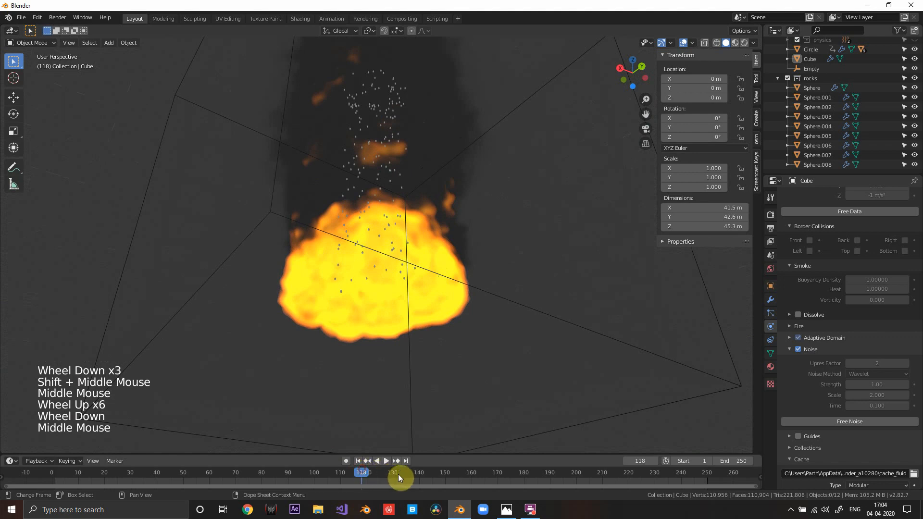
# Step: Go to frame 139 and examine the fire and smoke from above and from the side
pyautogui.click(416, 477)
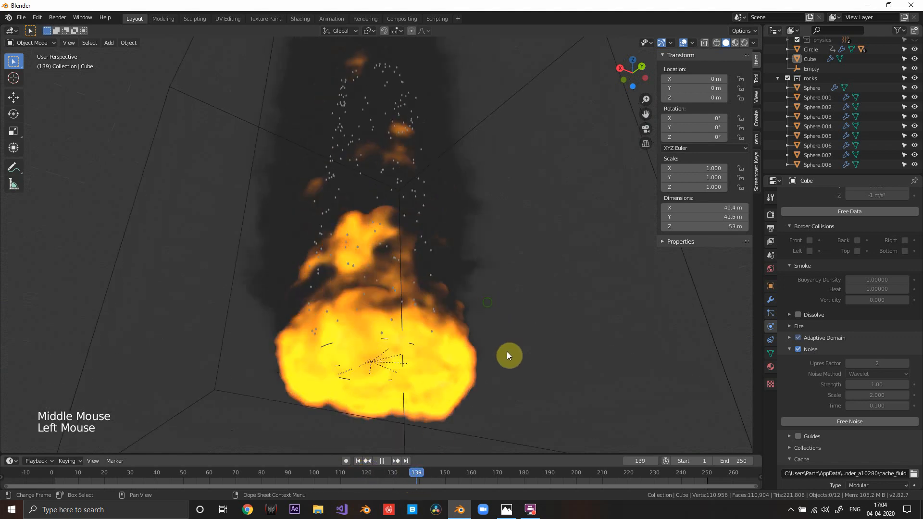
pyautogui.scroll(-4, 507, 368)
pyautogui.scroll(-3, 478, 324)
pyautogui.moveTo(506, 368); pyautogui.dragTo(488, 322, button='middle')
pyautogui.moveTo(489, 322); pyautogui.dragTo(382, 226, button='middle')
pyautogui.scroll(4, 498, 274)
pyautogui.scroll(2, 507, 290)
pyautogui.scroll(-3, 511, 267)
pyautogui.click(598, 279)
pyautogui.scroll(-2, 406, 298)
pyautogui.scroll(5, 425, 253)
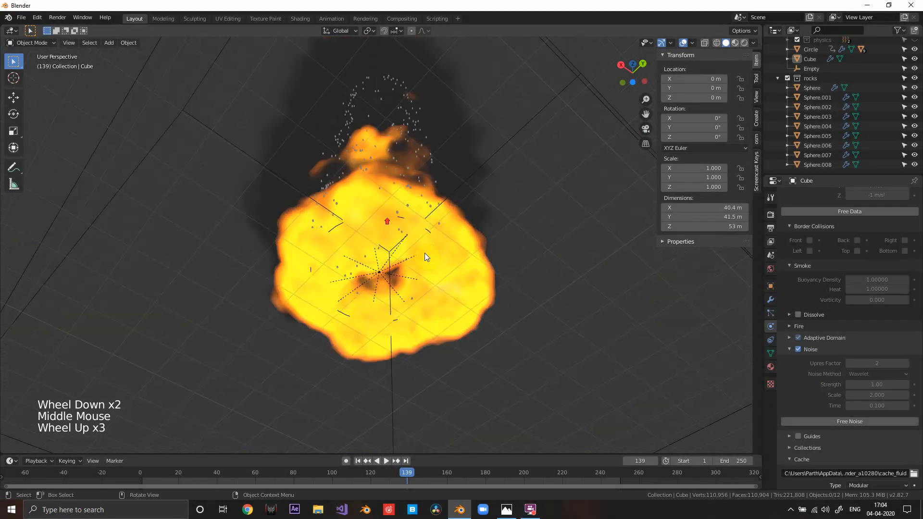
pyautogui.moveTo(425, 252); pyautogui.dragTo(447, 307, button='middle')
pyautogui.scroll(-2, 494, 309)
pyautogui.scroll(-2, 453, 279)
pyautogui.moveTo(447, 307); pyautogui.dragTo(444, 325, button='middle')
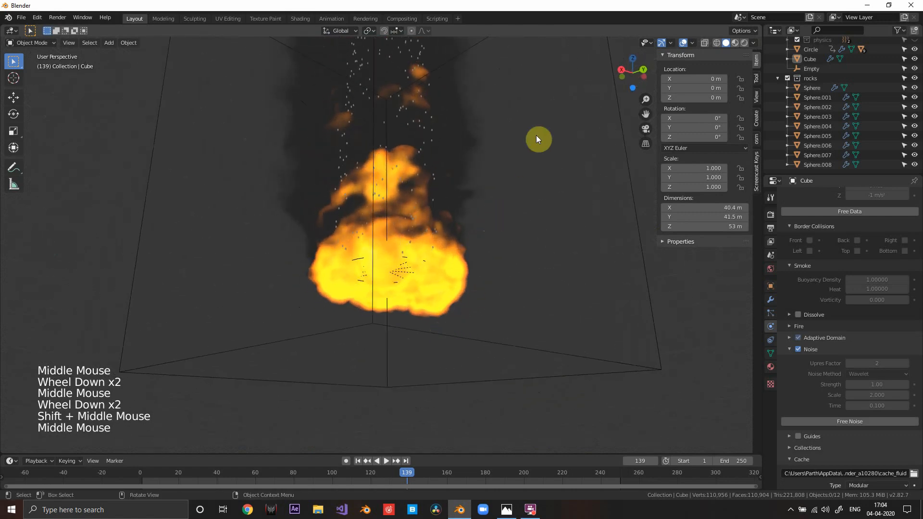
# Step: Switch the viewport to rendered shading and set the render engine to Cycles
pyautogui.click(744, 43)
pyautogui.scroll(-1, 480, 178)
pyautogui.moveTo(480, 177); pyautogui.dragTo(513, 245, button='middle')
pyautogui.scroll(-5, 497, 208)
pyautogui.click(771, 214)
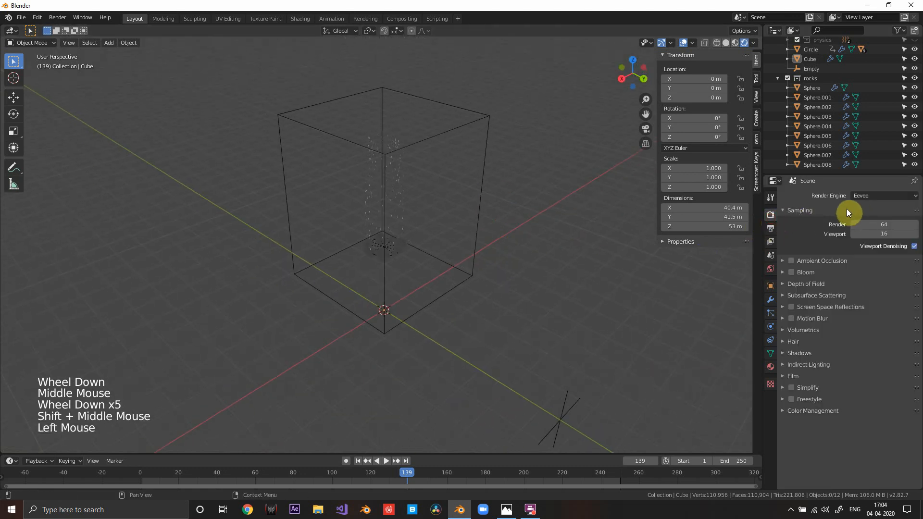
pyautogui.click(869, 194)
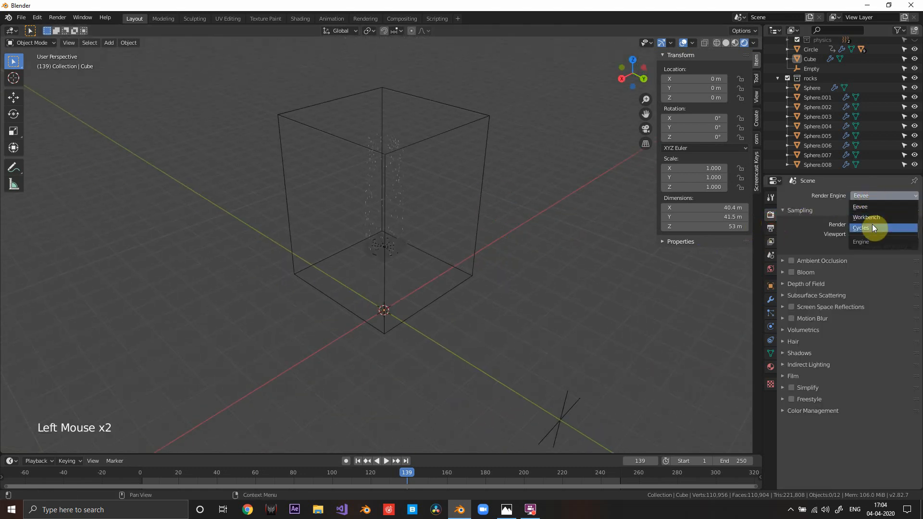
pyautogui.click(872, 226)
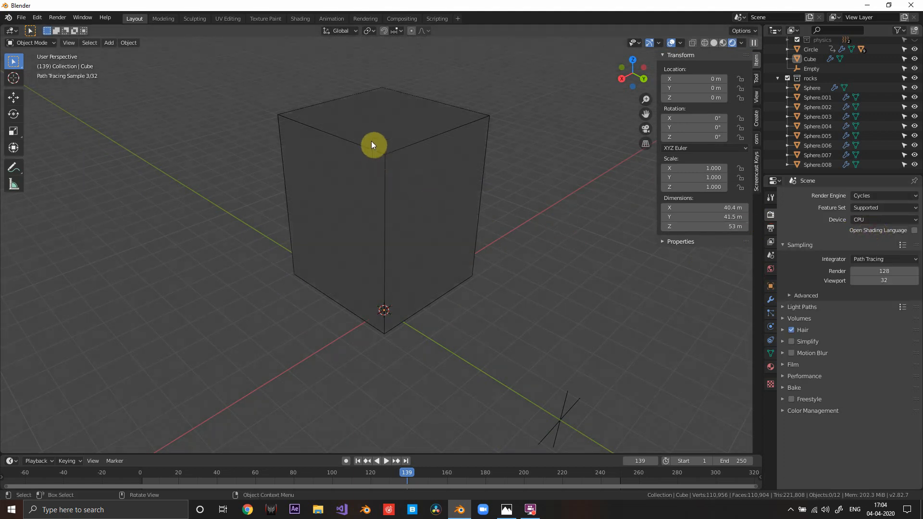
# Step: Select the smoke domain cube, split the 3D viewport in two, and turn the new area into a Shader Editor
pyautogui.moveTo(412, 249); pyautogui.dragTo(380, 154, button='middle')
pyautogui.scroll(2, 380, 154)
pyautogui.click(357, 109)
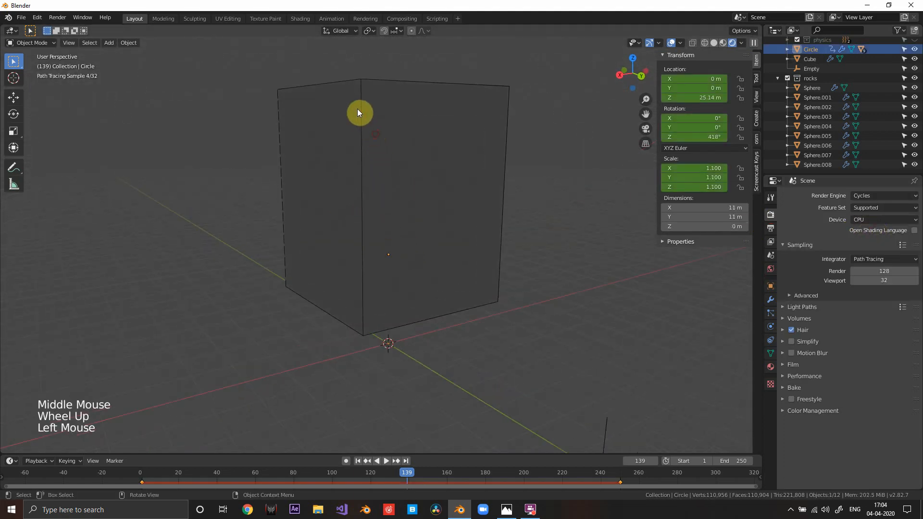
pyautogui.keyDown('shift'); pyautogui.moveTo(455, 112); pyautogui.dragTo(453, 130, button='middle'); pyautogui.keyUp('shift')
pyautogui.click(460, 138)
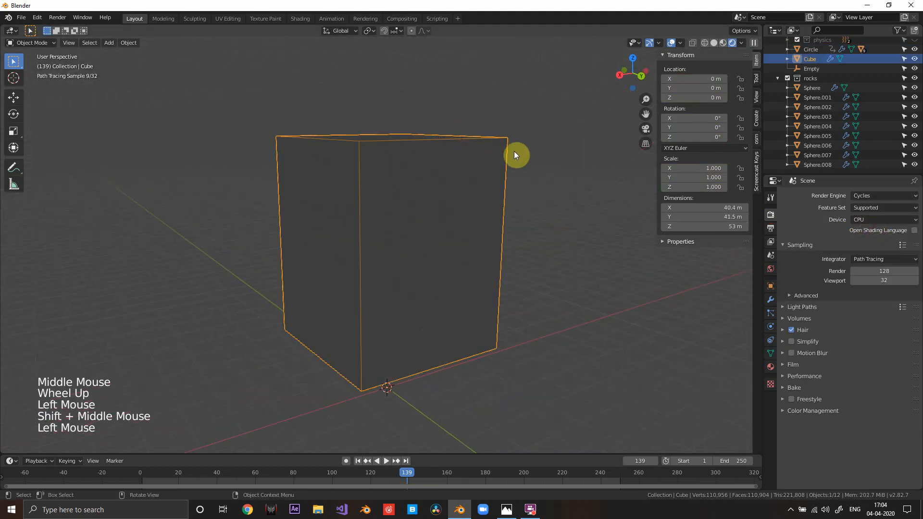
pyautogui.moveTo(758, 27); pyautogui.dragTo(468, 38)
pyautogui.click(487, 33)
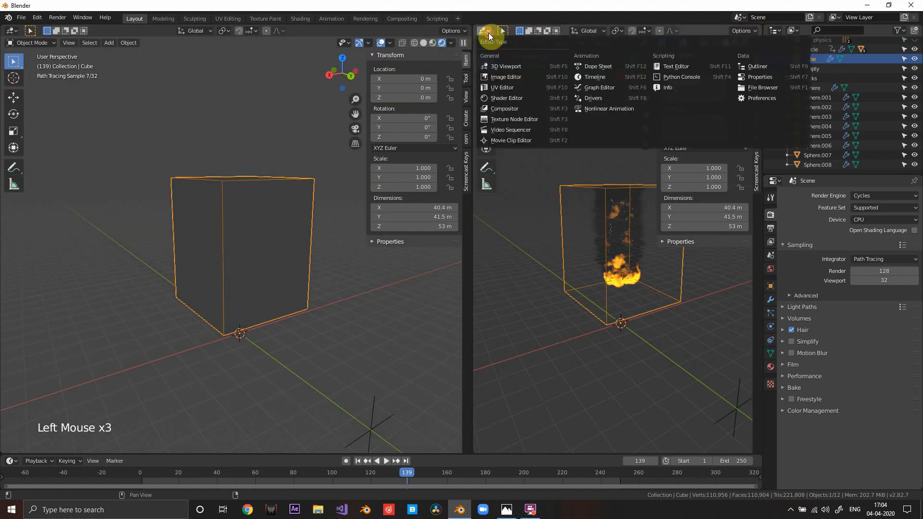
pyautogui.click(499, 96)
# Step: Create a new material on the domain cube and delete its default surface shader node
pyautogui.click(691, 28)
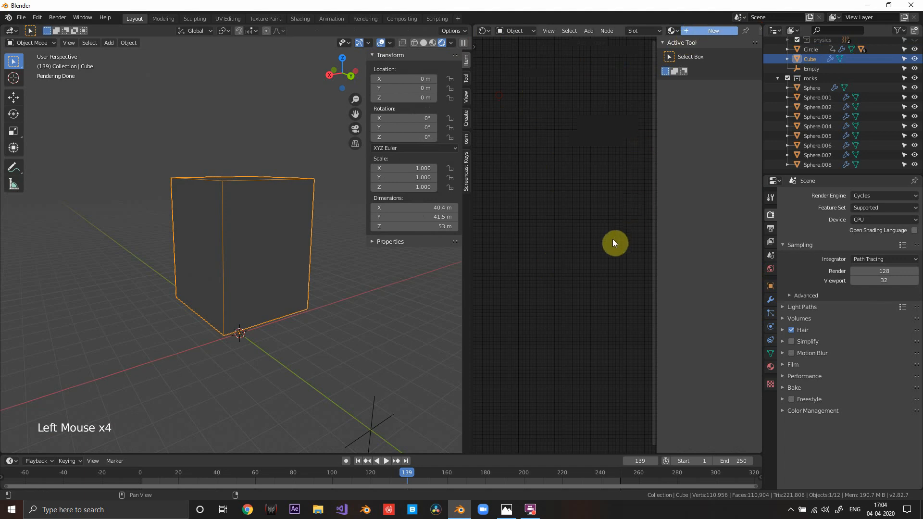
pyautogui.scroll(6, 610, 241)
pyautogui.moveTo(570, 225); pyautogui.dragTo(578, 192, button='middle')
pyautogui.click(567, 193)
pyautogui.click(567, 200)
pyautogui.press('Delete')
# Step: Add a Principled Volume node and place it beside the Material Output node
pyautogui.scroll(-4, 567, 201)
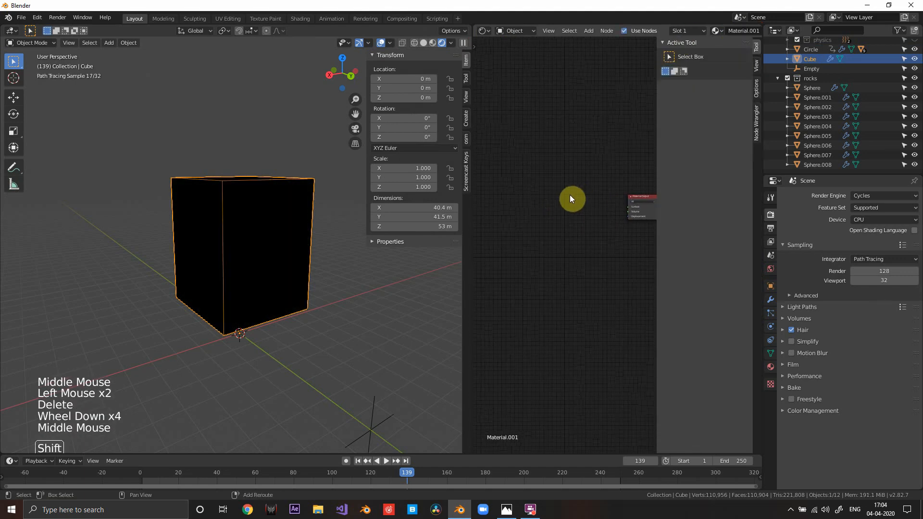
pyautogui.hotkey('shift', 'a')
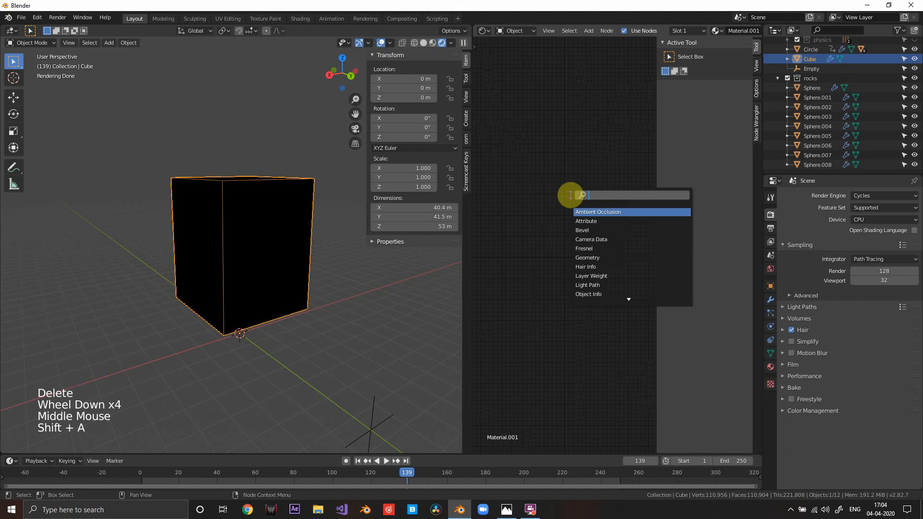
pyautogui.write('prin')
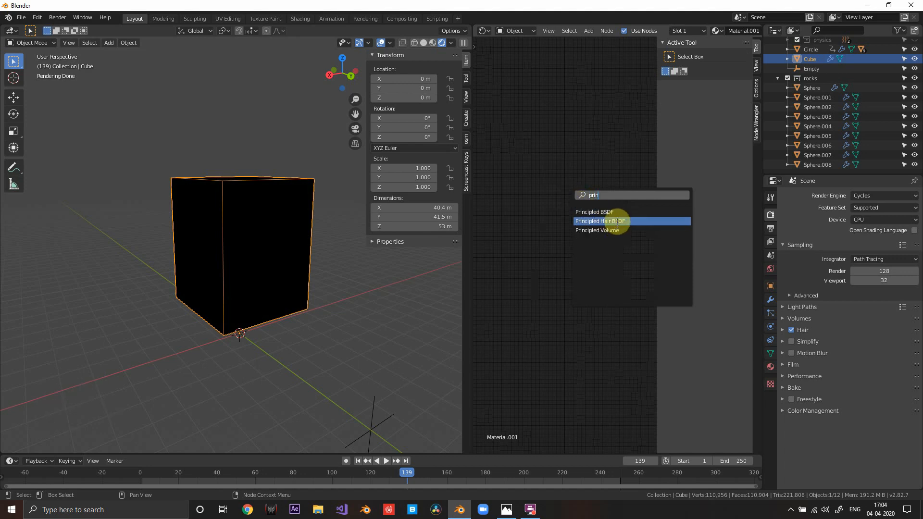
pyautogui.click(606, 231)
pyautogui.scroll(3, 539, 193)
pyautogui.click(532, 181)
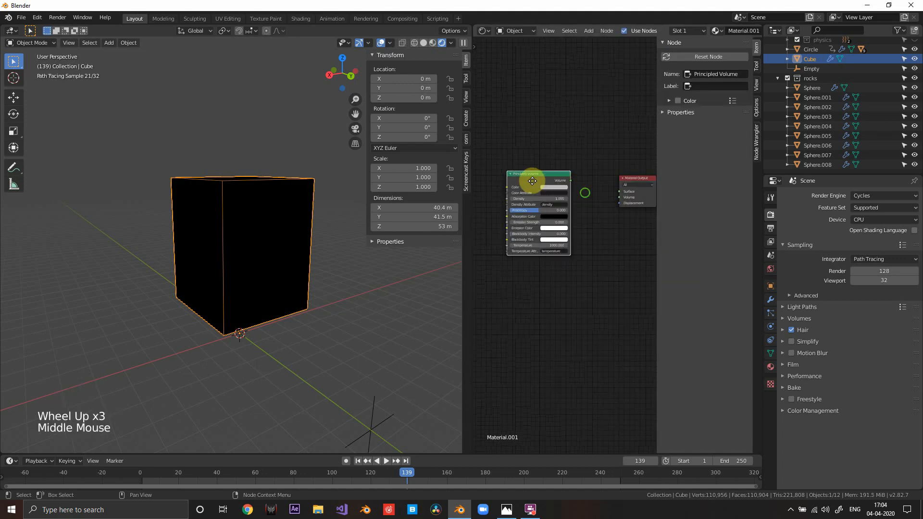
# Step: Connect the Principled Volume node's Volume output to the Volume input of the Material Output
pyautogui.scroll(1, 587, 175)
pyautogui.press('n')
pyautogui.scroll(1, 596, 188)
pyautogui.moveTo(596, 187); pyautogui.dragTo(614, 210, button='middle')
pyautogui.scroll(5, 601, 185)
pyautogui.click(601, 191)
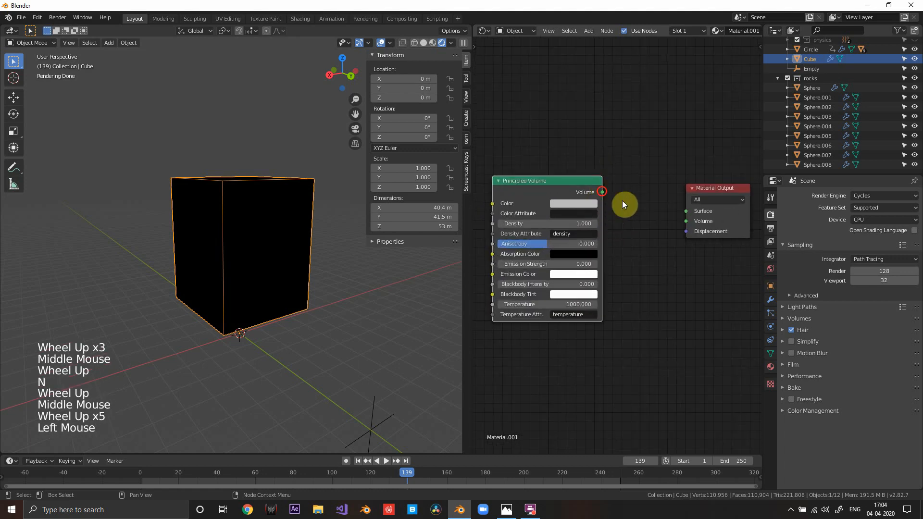
pyautogui.moveTo(622, 201); pyautogui.dragTo(686, 220)
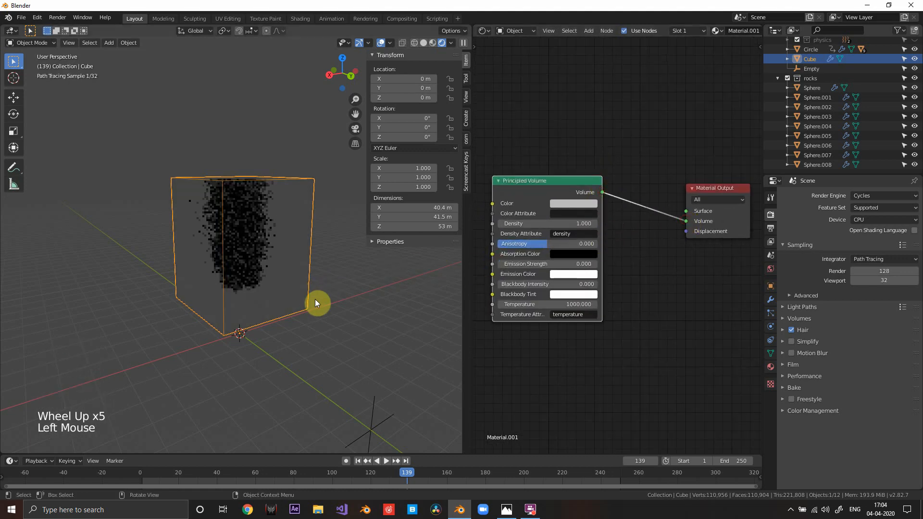
# Step: Raise the Principled Volume's Blackbody Intensity to 1 so the fire renders
pyautogui.moveTo(305, 219); pyautogui.dragTo(341, 236, button='middle')
pyautogui.scroll(4, 330, 218)
pyautogui.scroll(-3, 552, 319)
pyautogui.moveTo(552, 320); pyautogui.dragTo(706, 330, button='middle')
pyautogui.scroll(4, 707, 330)
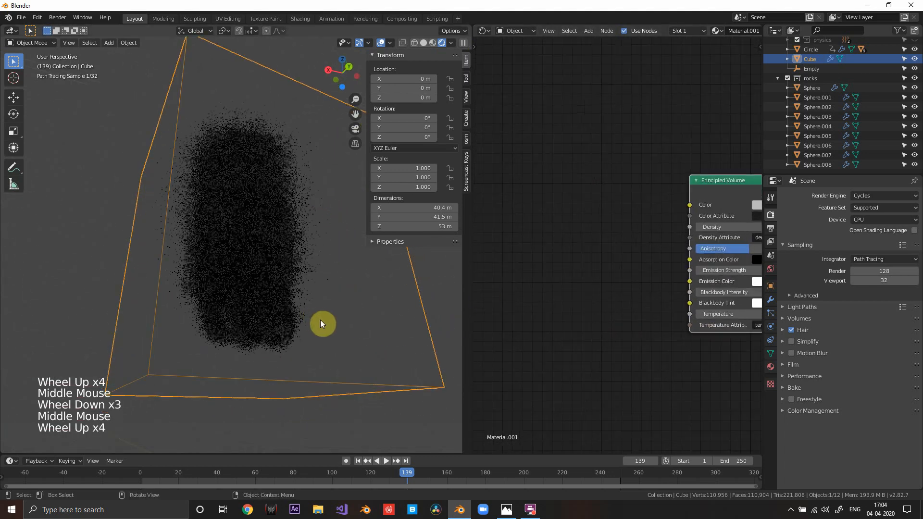
pyautogui.scroll(-2, 622, 294)
pyautogui.moveTo(622, 294); pyautogui.dragTo(557, 276, button='middle')
pyautogui.scroll(6, 557, 276)
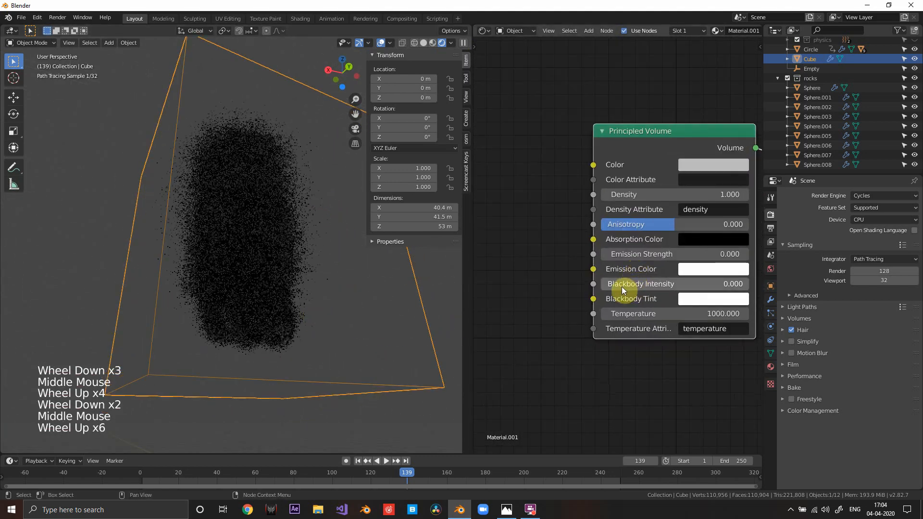
pyautogui.moveTo(621, 287); pyautogui.dragTo(810, 275)
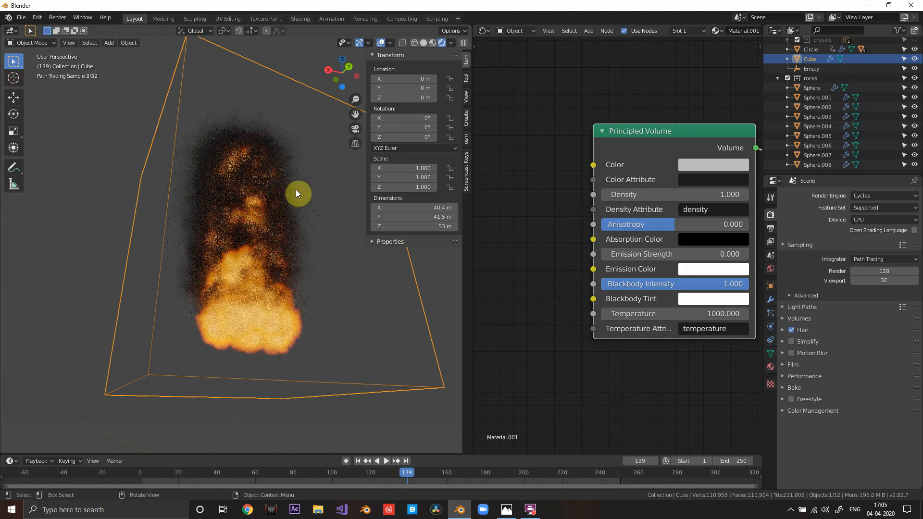
# Step: Set the Principled Volume's Density to 8 to thicken the smoke
pyautogui.scroll(1, 284, 178)
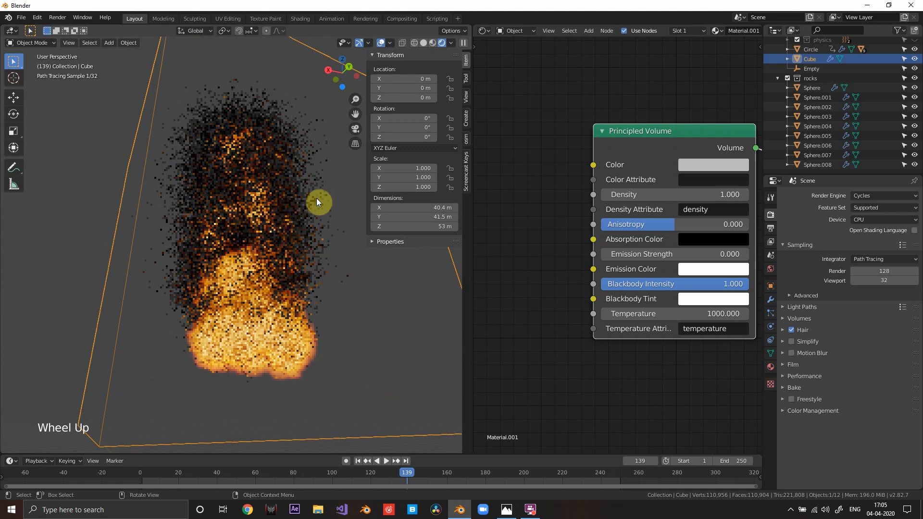
pyautogui.scroll(-3, 627, 184)
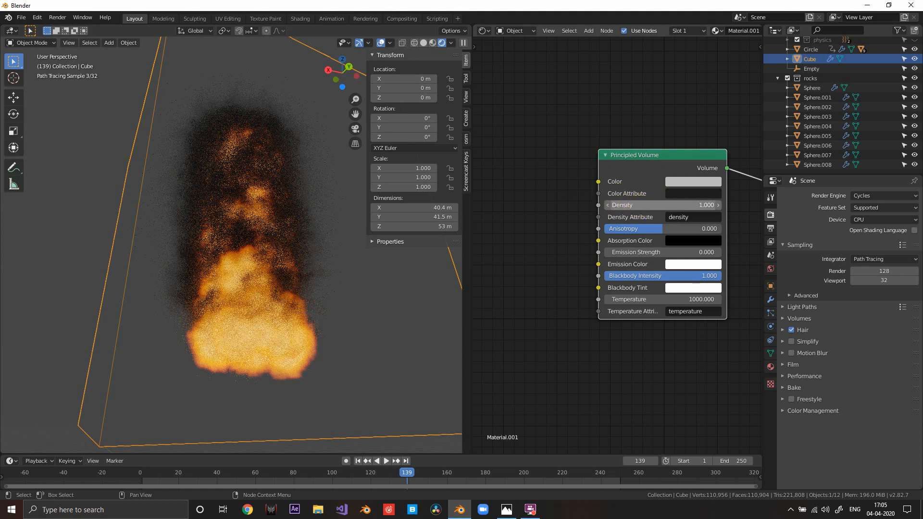
pyautogui.click(638, 205)
pyautogui.write('8')
pyautogui.press('Return')
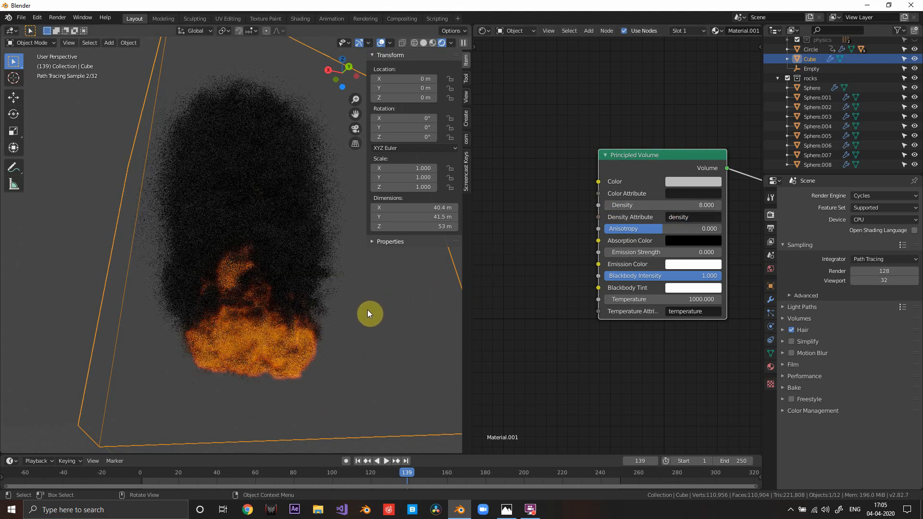
# Step: Set the Blackbody Intensity to 3 and check the brighter flames from below
pyautogui.moveTo(374, 321); pyautogui.dragTo(359, 292, button='middle')
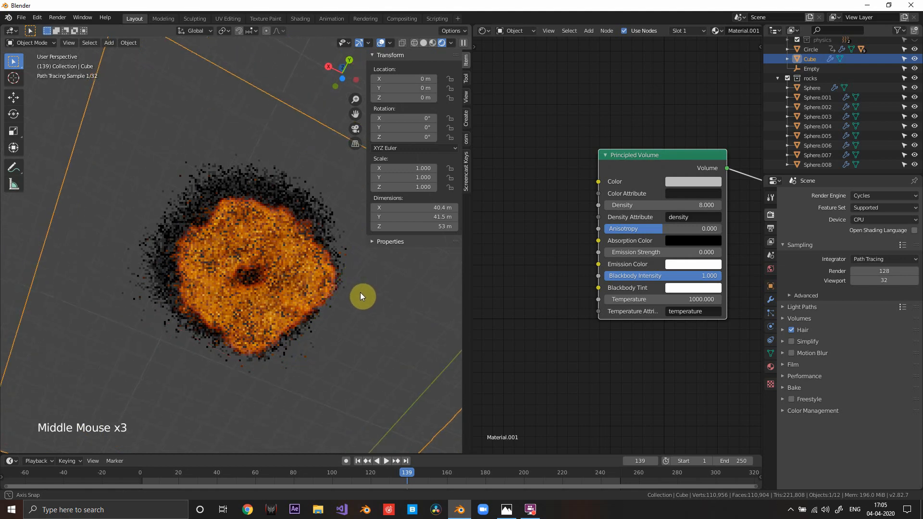
pyautogui.click(693, 274)
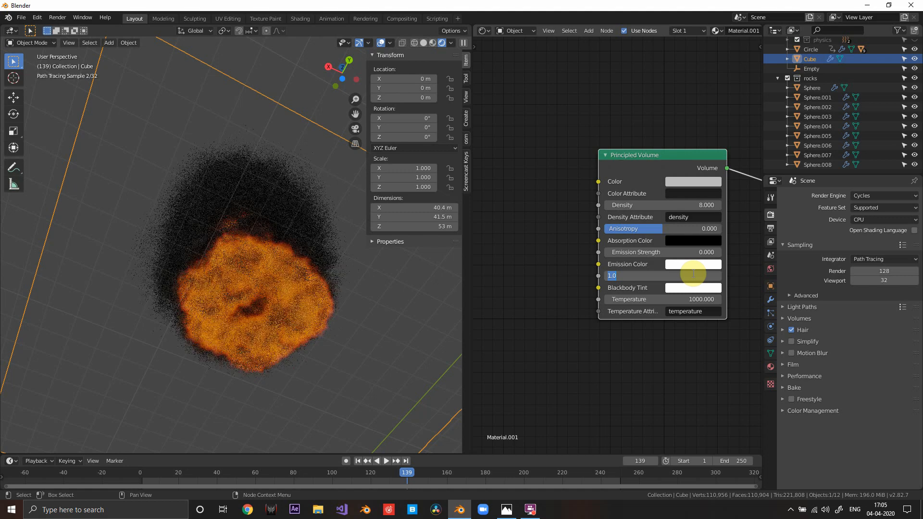
pyautogui.press('Return')
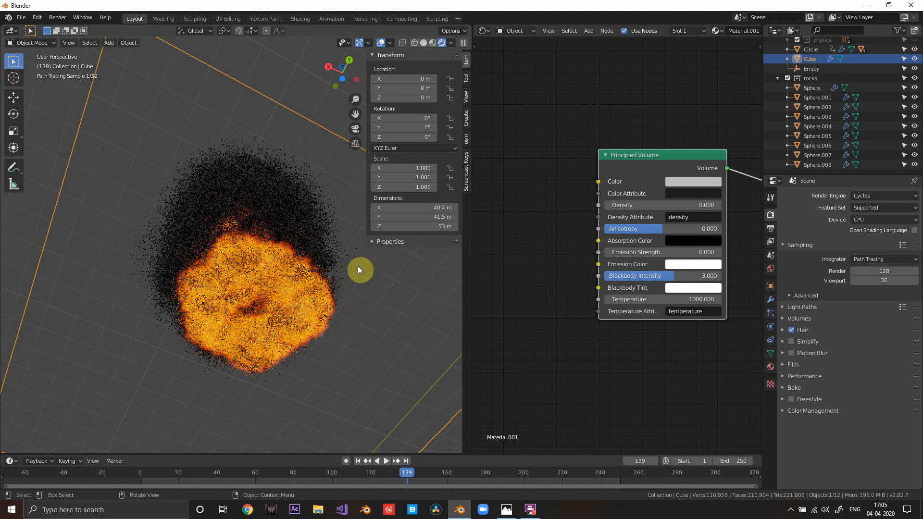
pyautogui.moveTo(360, 264); pyautogui.dragTo(350, 295, button='middle')
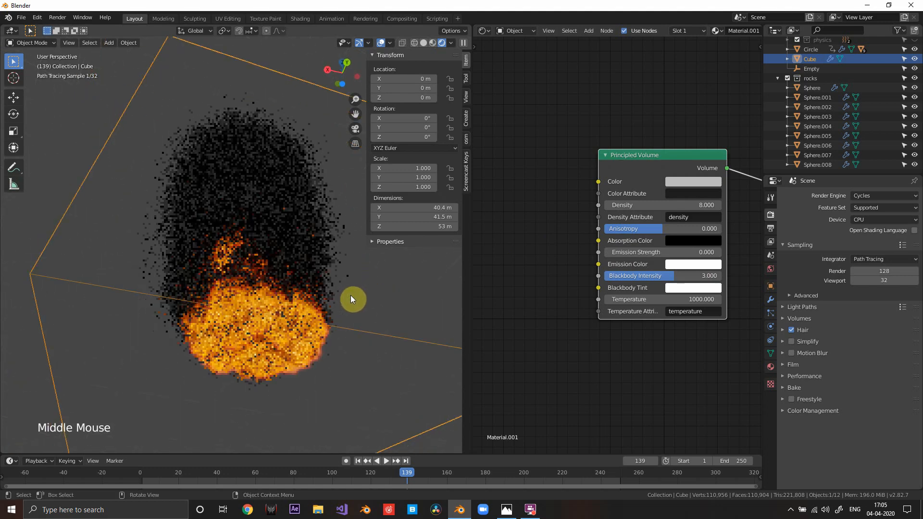
pyautogui.scroll(-4, 577, 243)
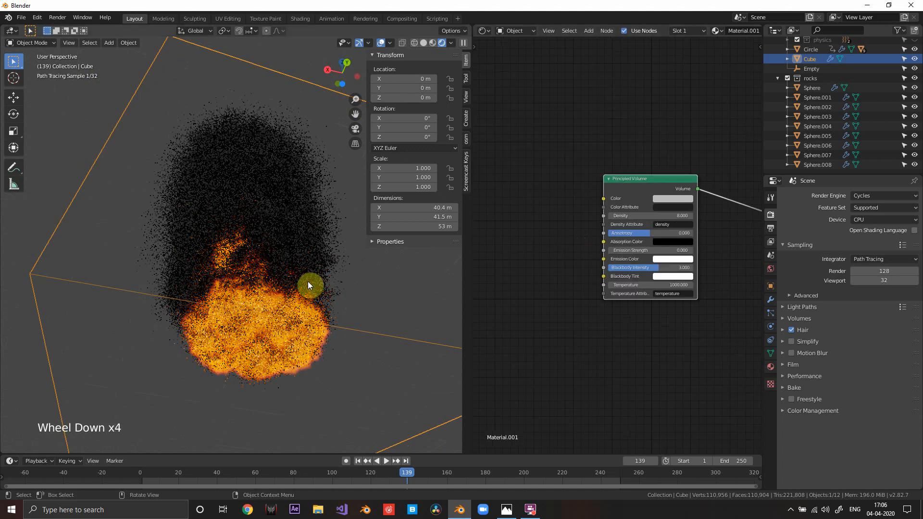
# Step: Add a sun light and rotate it to about -45° in X, -50° in Y and 26° in Z
pyautogui.moveTo(308, 281); pyautogui.dragTo(312, 327, button='middle')
pyautogui.scroll(-3, 328, 337)
pyautogui.hotkey('shift', 'a')
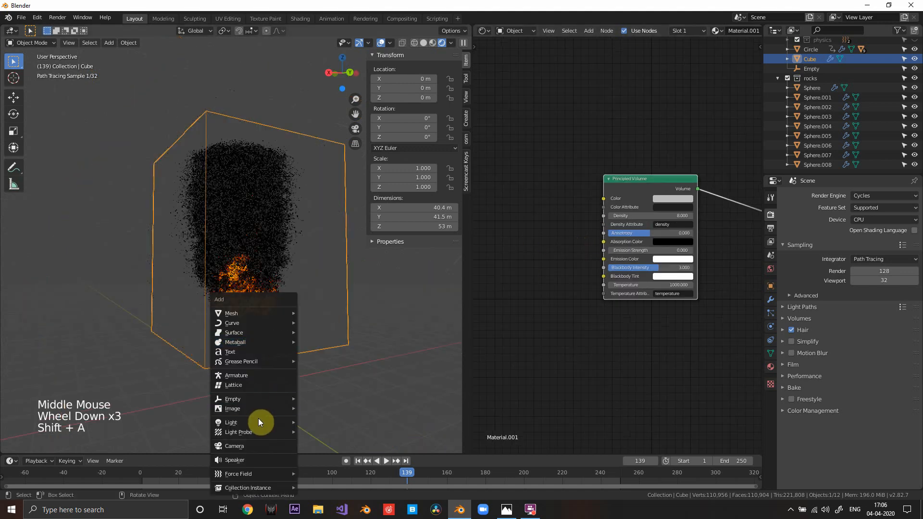
pyautogui.moveTo(259, 422)
pyautogui.click(325, 432)
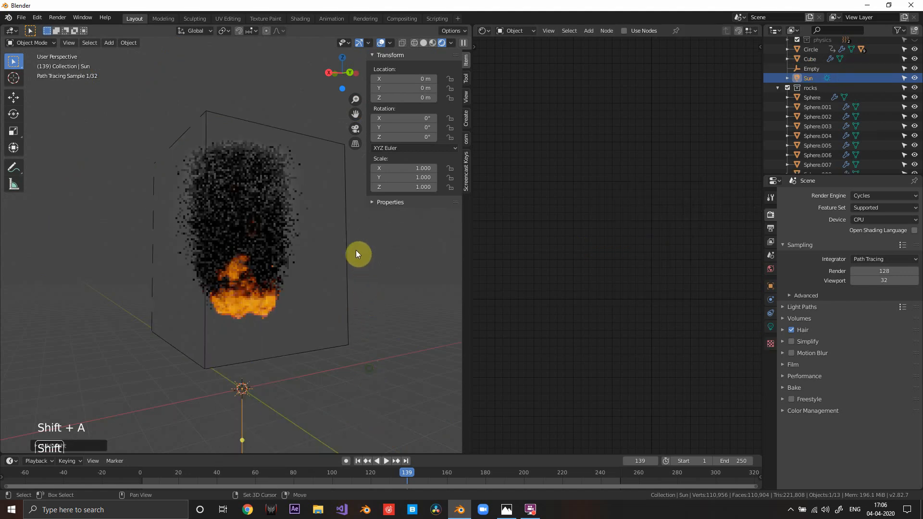
pyautogui.keyDown('shift'); pyautogui.moveTo(363, 346); pyautogui.dragTo(365, 372, button='middle'); pyautogui.keyUp('shift')
pyautogui.press('r')
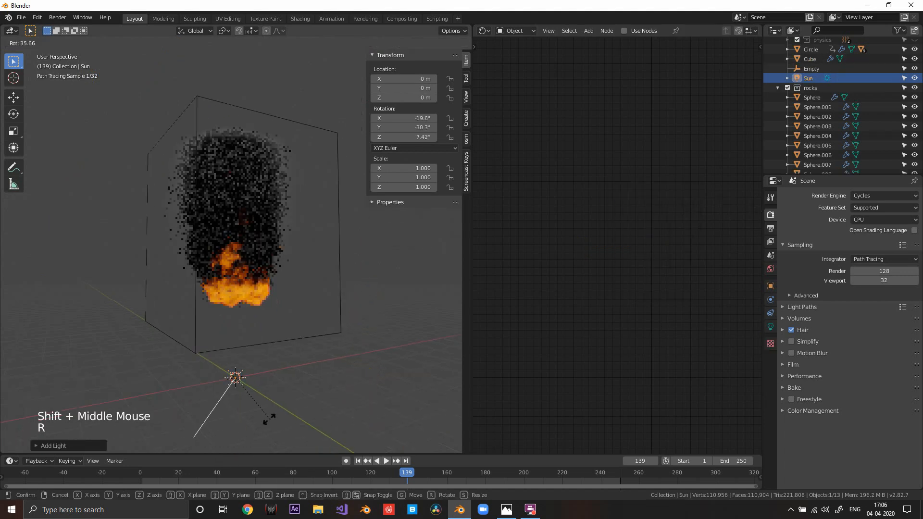
pyautogui.click(282, 406)
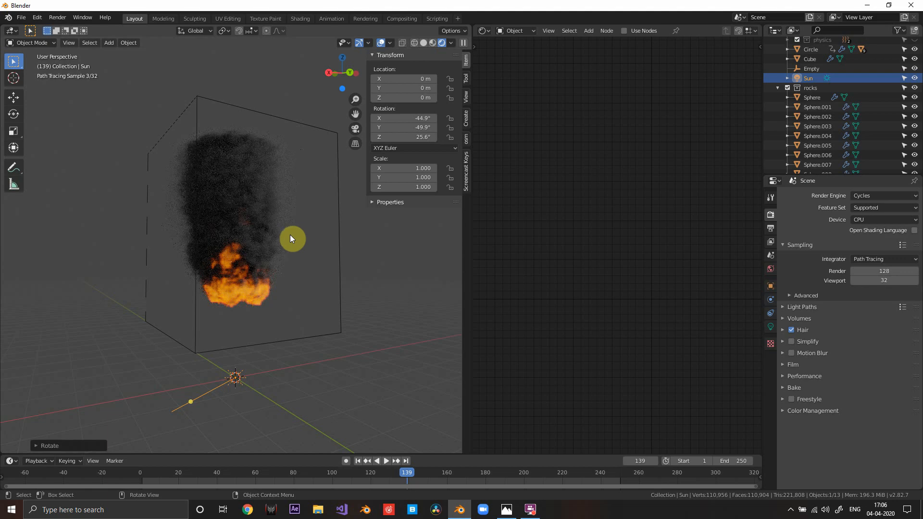
# Step: Select the domain cube and examine the sunlit smoke and fire from below and from the side
pyautogui.click(301, 121)
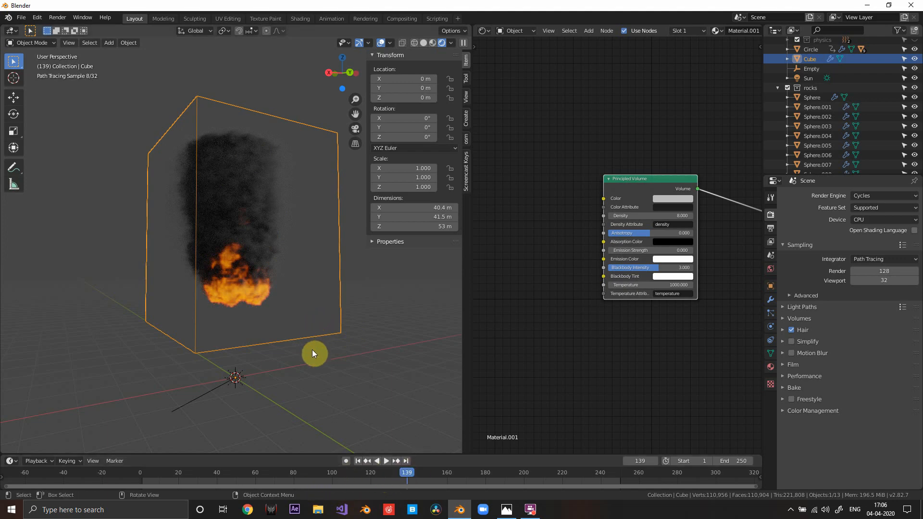
pyautogui.moveTo(302, 336); pyautogui.dragTo(293, 269, button='middle')
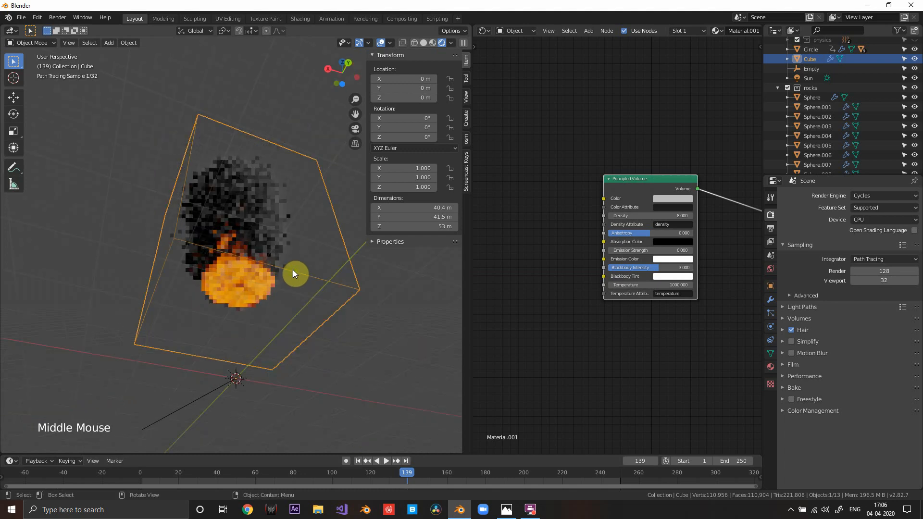
pyautogui.scroll(5, 294, 307)
pyautogui.moveTo(296, 322)
pyautogui.mouseDown(button='middle')
pyautogui.moveTo(300, 292)
pyautogui.moveTo(289, 326)
pyautogui.mouseUp(button='middle')
pyautogui.scroll(-1, 299, 294)
pyautogui.scroll(-5, 299, 295)
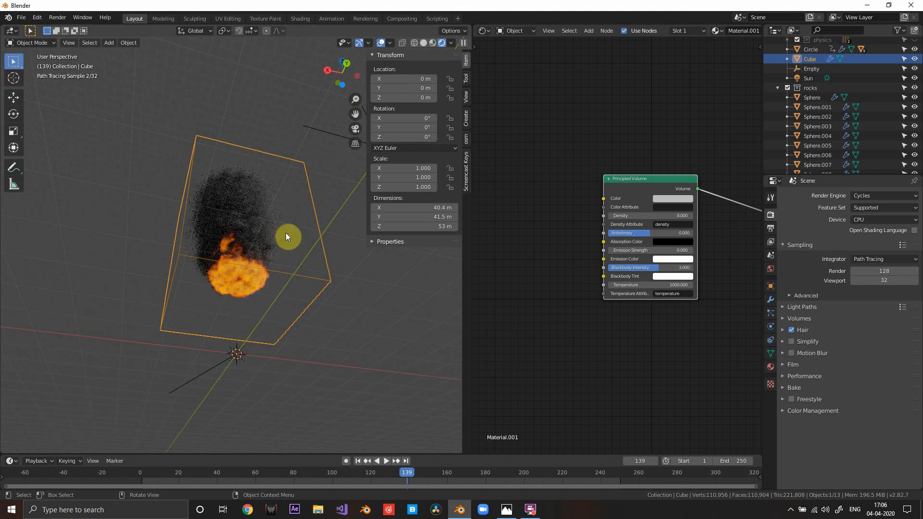
pyautogui.moveTo(287, 235); pyautogui.dragTo(292, 270, button='middle')
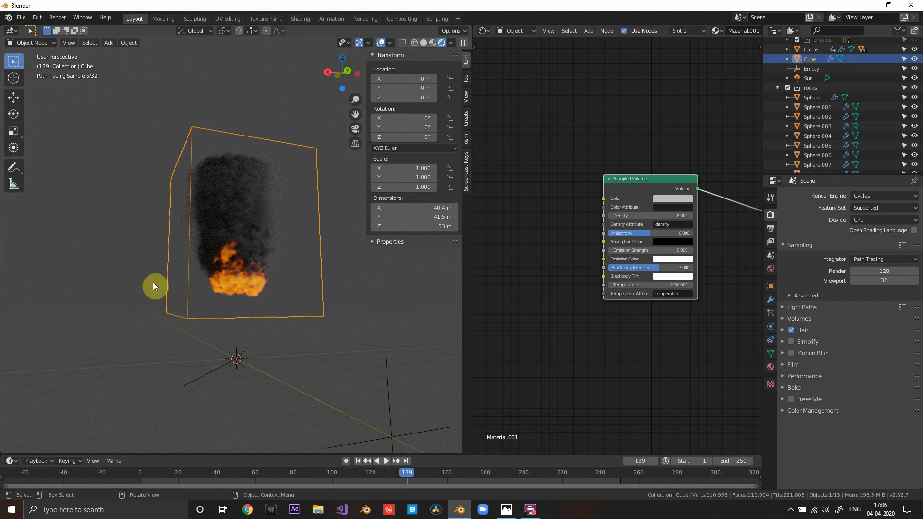
# Step: Examine the volume material's nodes and inspect the rendered flames from below at close range
pyautogui.scroll(-5, 665, 248)
pyautogui.moveTo(665, 247); pyautogui.dragTo(591, 241, button='middle')
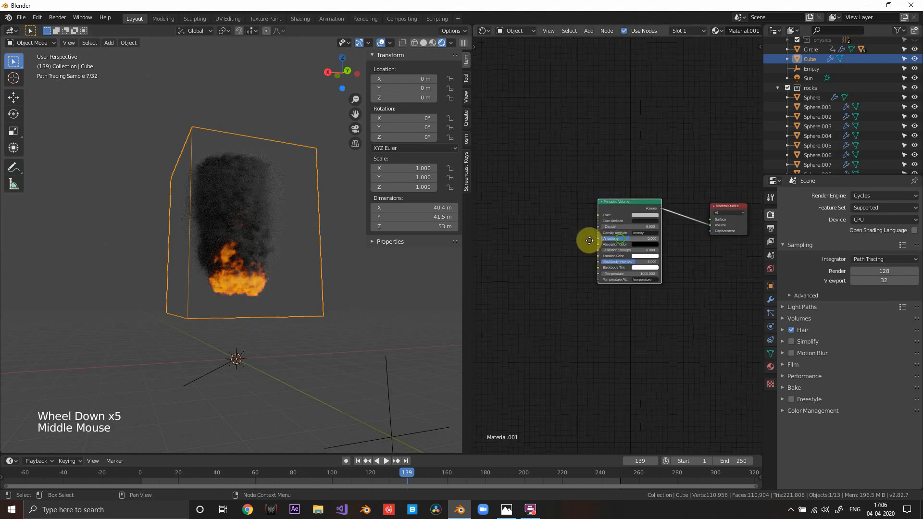
pyautogui.scroll(6, 526, 260)
pyautogui.moveTo(550, 167); pyautogui.dragTo(582, 127, button='middle')
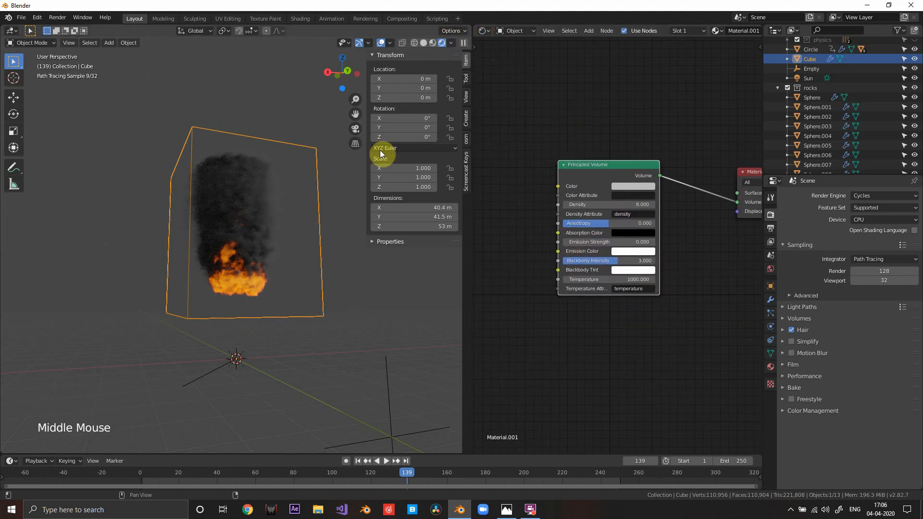
pyautogui.scroll(1, 324, 181)
pyautogui.scroll(4, 313, 241)
pyautogui.moveTo(323, 181); pyautogui.dragTo(312, 221, button='middle')
pyautogui.scroll(-3, 315, 241)
pyautogui.scroll(3, 322, 209)
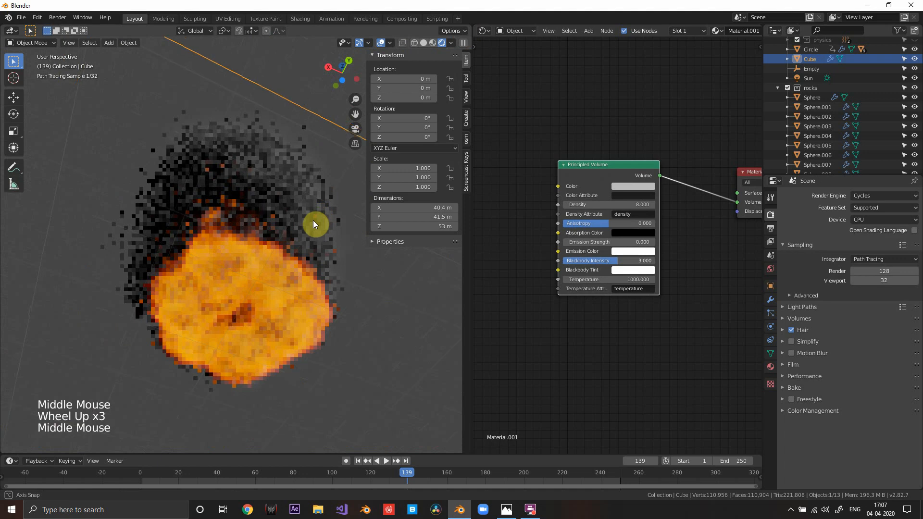
# Step: Compare the rendered fire and smoke with the comet.png reference image in Photos, hiding the viewport sidebar for more room
pyautogui.scroll(-1, 313, 220)
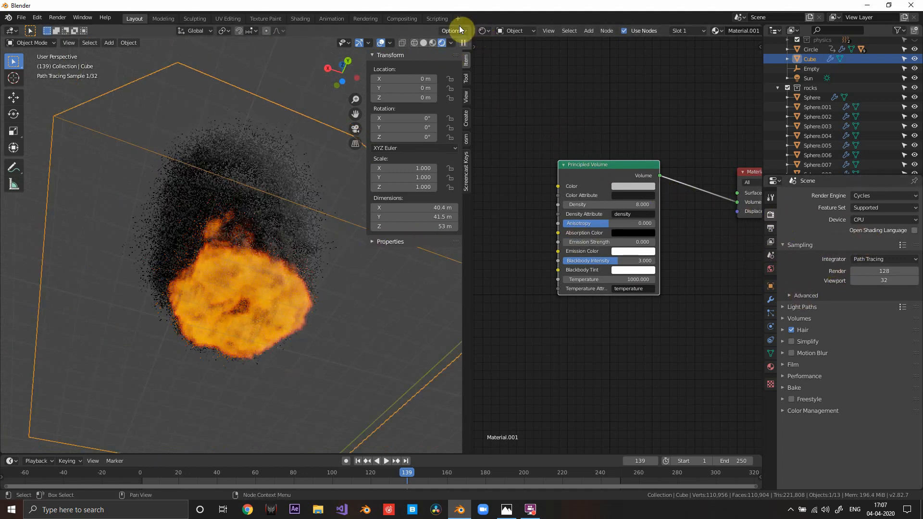
pyautogui.click(507, 509)
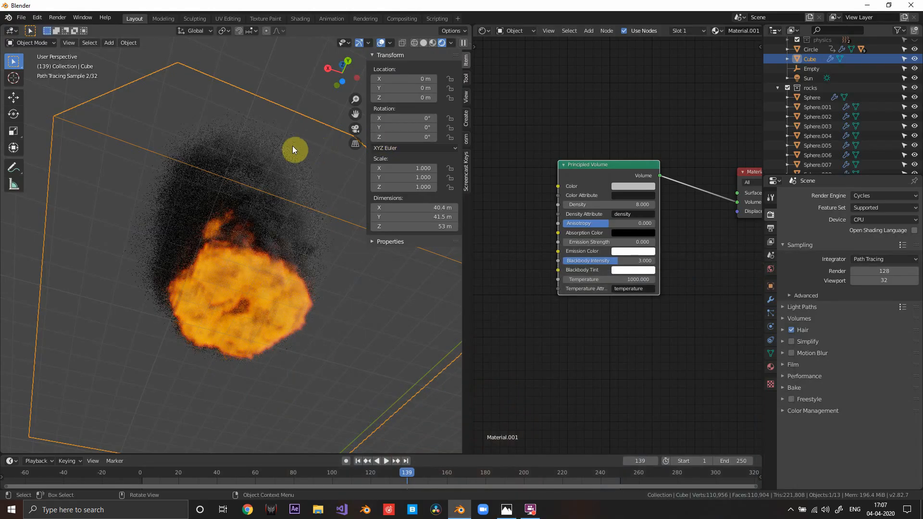
pyautogui.press('n')
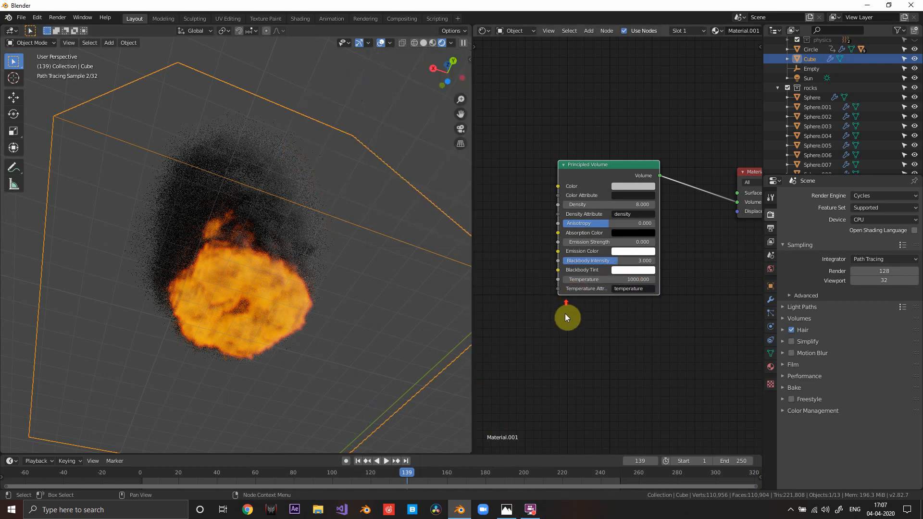
pyautogui.scroll(4, 564, 314)
pyautogui.click(506, 510)
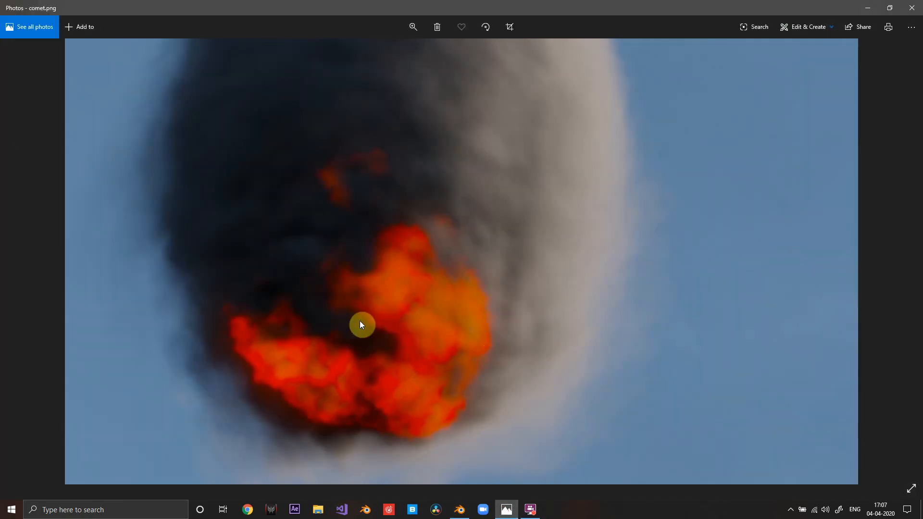
pyautogui.click(868, 8)
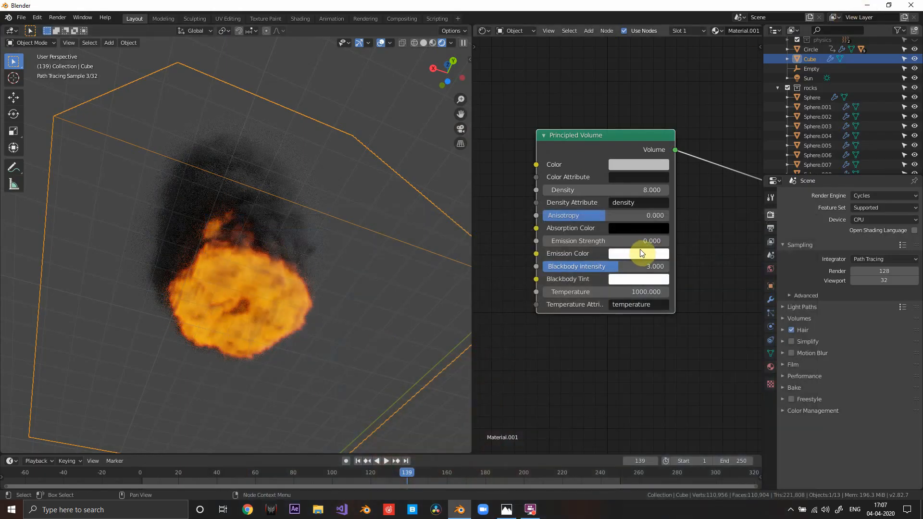
pyautogui.click(506, 510)
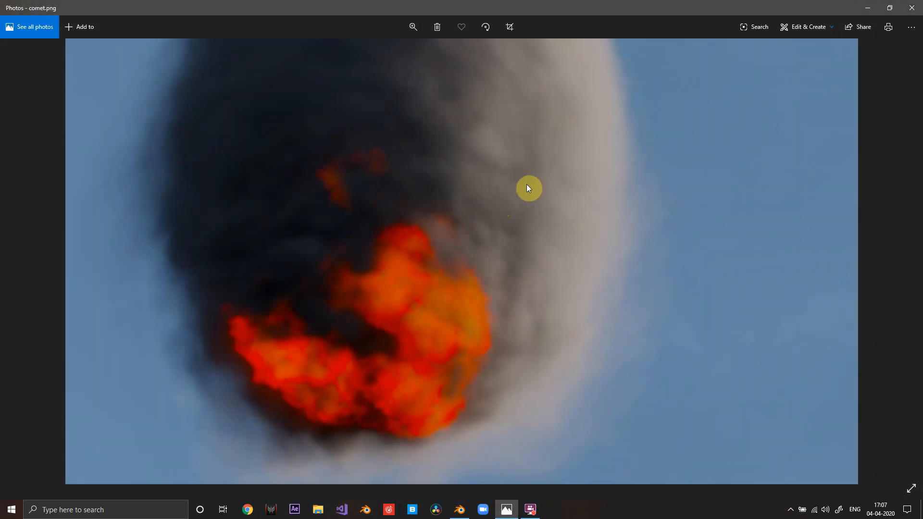
pyautogui.click(868, 8)
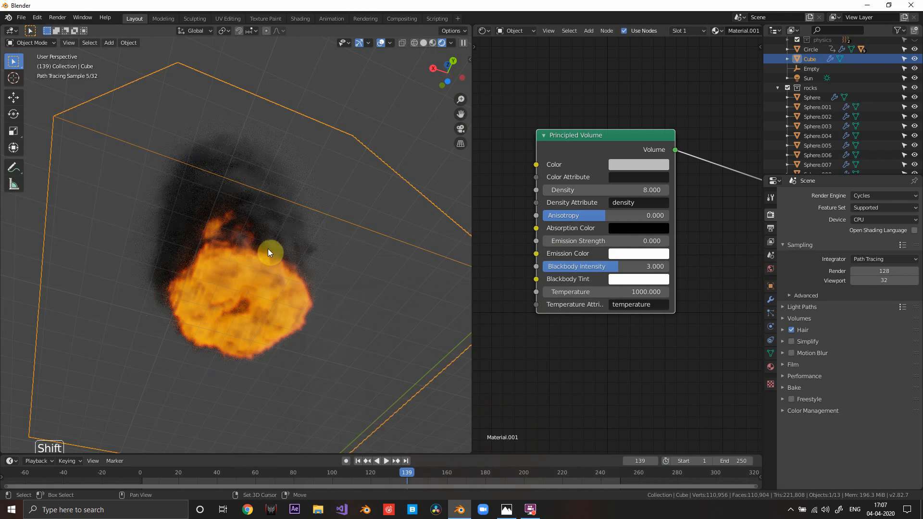
# Step: Add a camera and align it to a close view of the fire and smoke from below
pyautogui.moveTo(232, 220); pyautogui.dragTo(266, 142, button='middle')
pyautogui.scroll(-4, 263, 130)
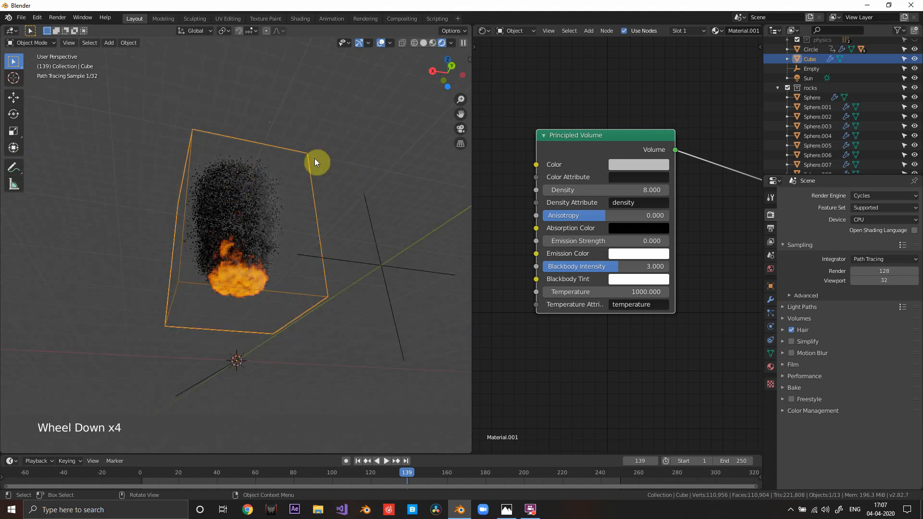
pyautogui.scroll(3, 303, 257)
pyautogui.moveTo(310, 250); pyautogui.dragTo(338, 325, button='middle')
pyautogui.scroll(3, 330, 292)
pyautogui.scroll(-2, 336, 316)
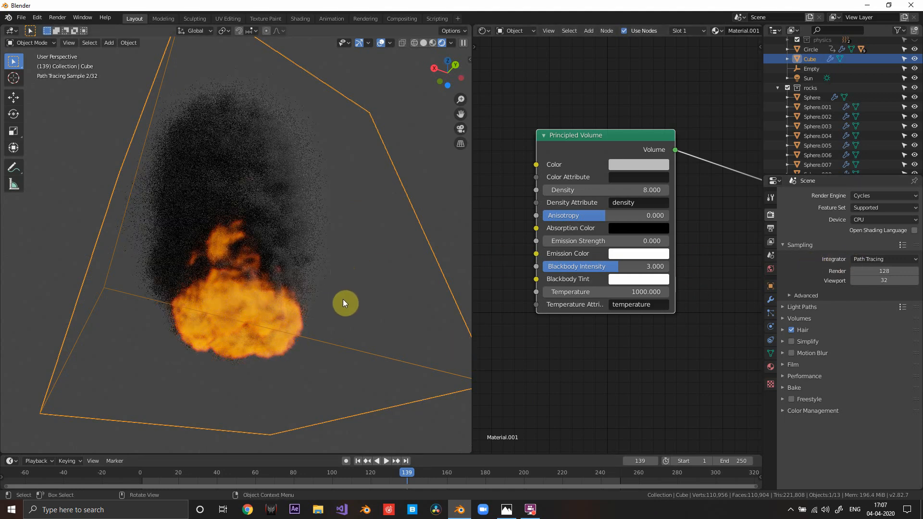
pyautogui.keyDown('shift'); pyautogui.middleClick(338, 318); pyautogui.keyUp('shift')
pyautogui.moveTo(356, 285); pyautogui.dragTo(355, 245, button='middle')
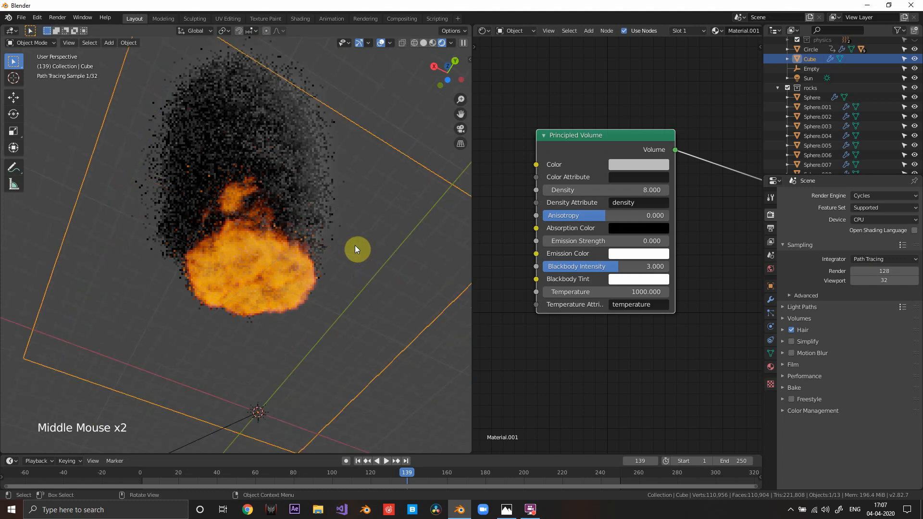
pyautogui.scroll(1, 368, 261)
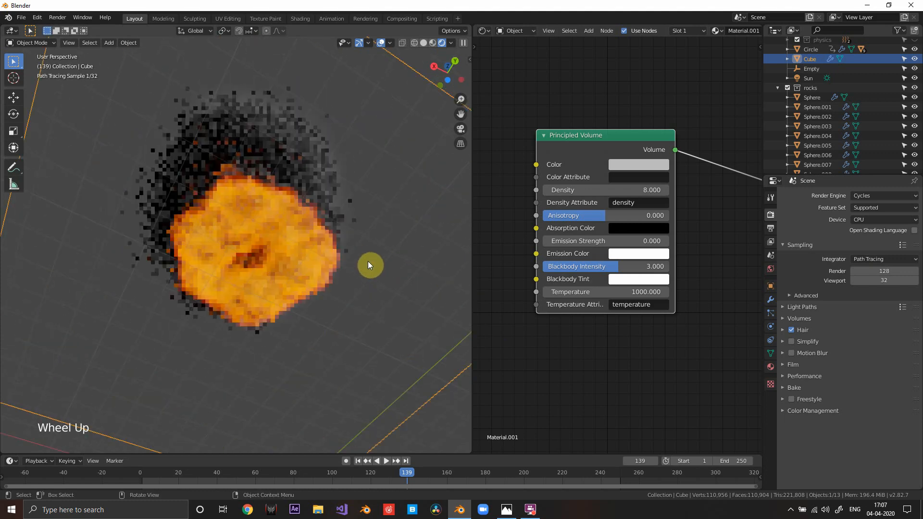
pyautogui.hotkey('shift', 'a')
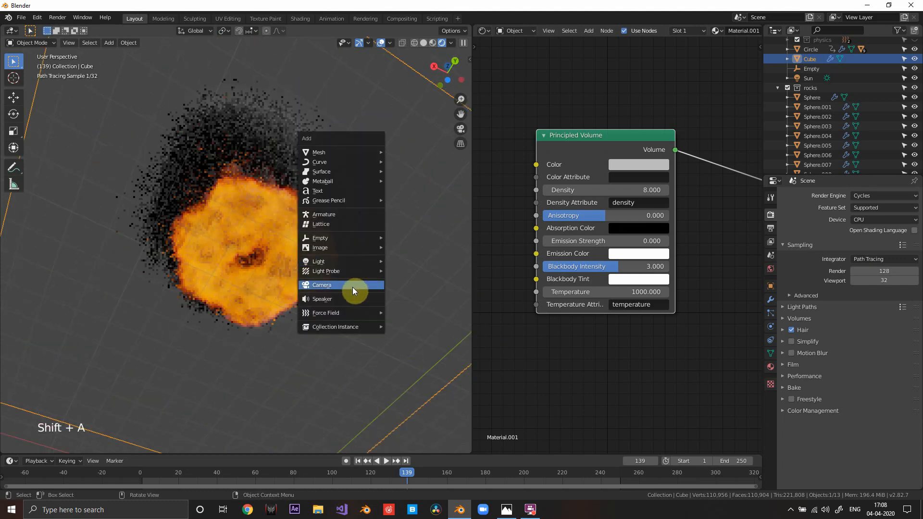
pyautogui.click(353, 289)
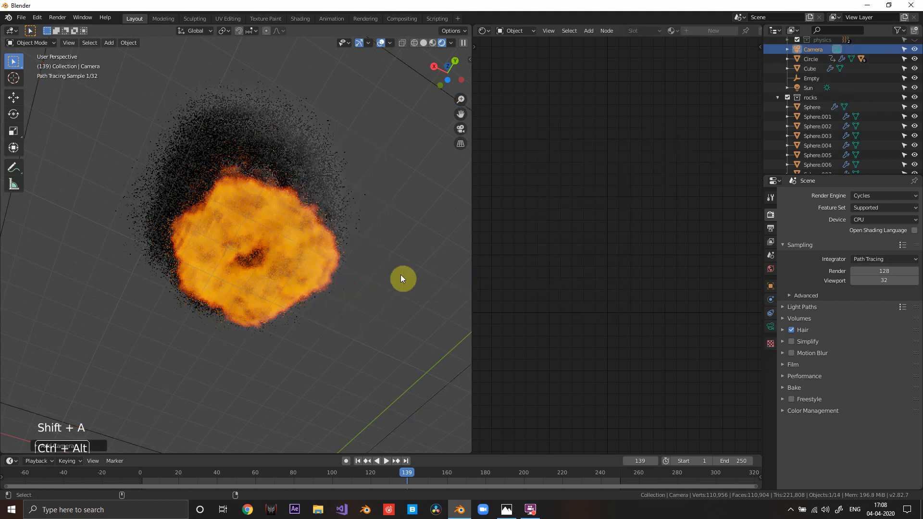
pyautogui.press('ctrl+alt+KP_0')
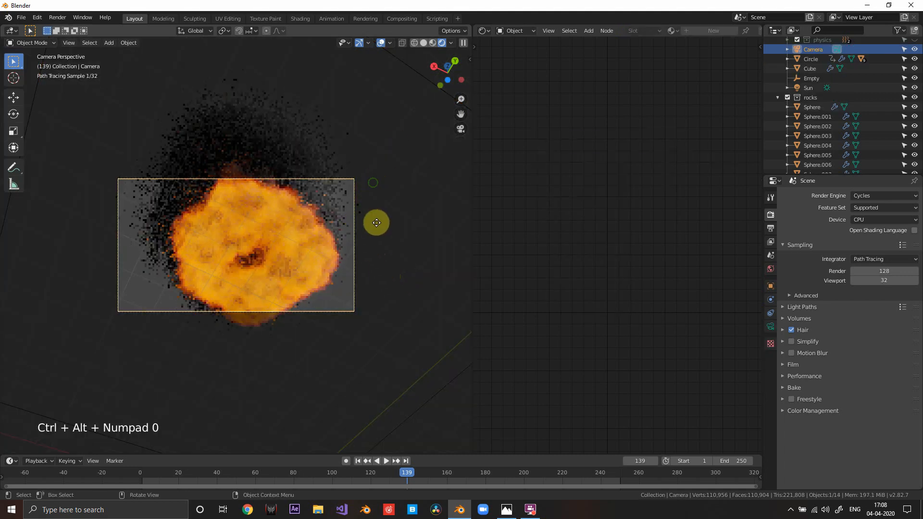
# Step: Move the camera back about 9.7 m along its local Z and tilt it about 4.6° with trackball rotation
pyautogui.press('g')
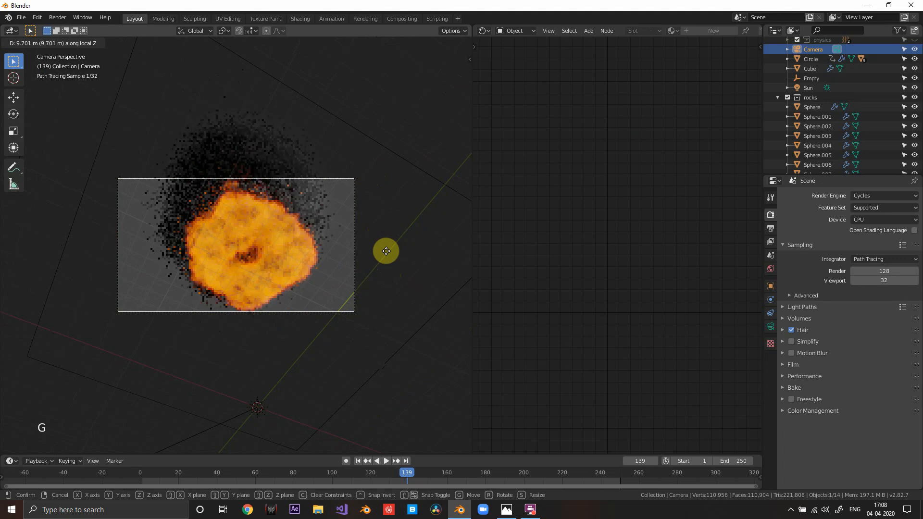
pyautogui.click(386, 251)
pyautogui.press('g')
pyautogui.click(386, 251)
pyautogui.press('r')
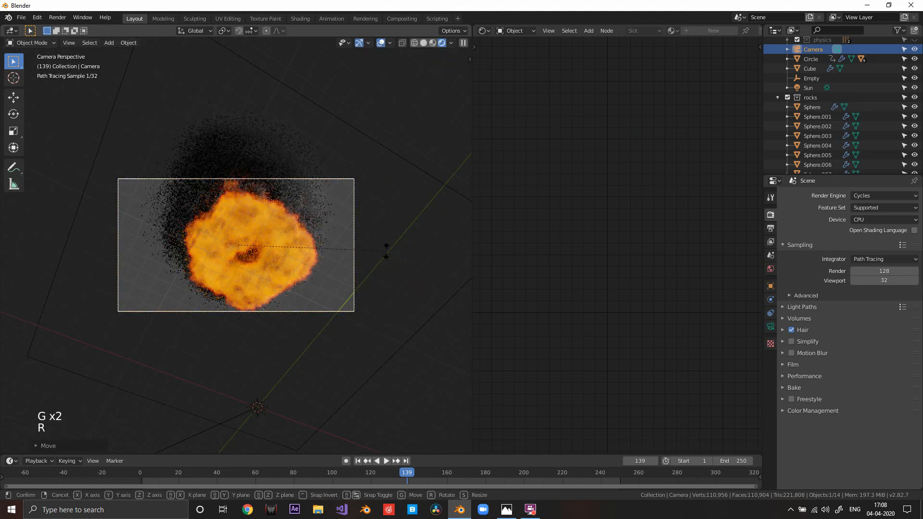
pyautogui.press('r')
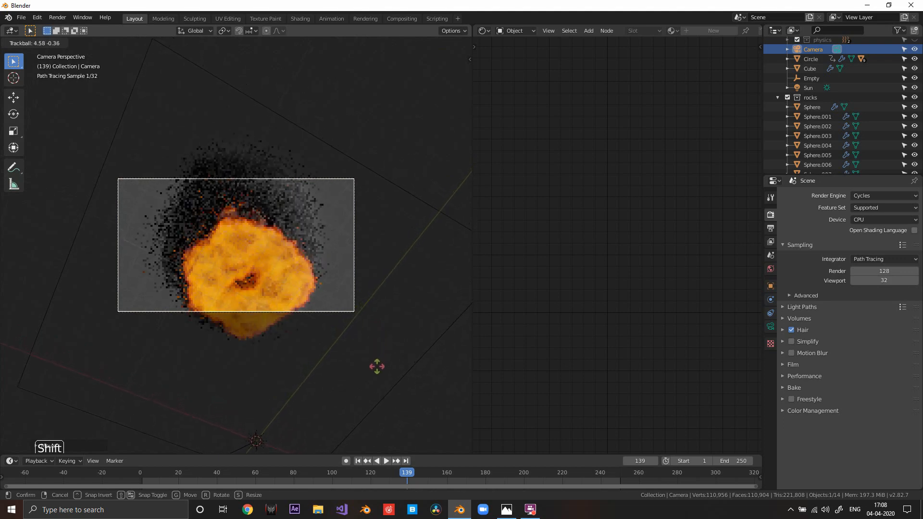
pyautogui.click(366, 298)
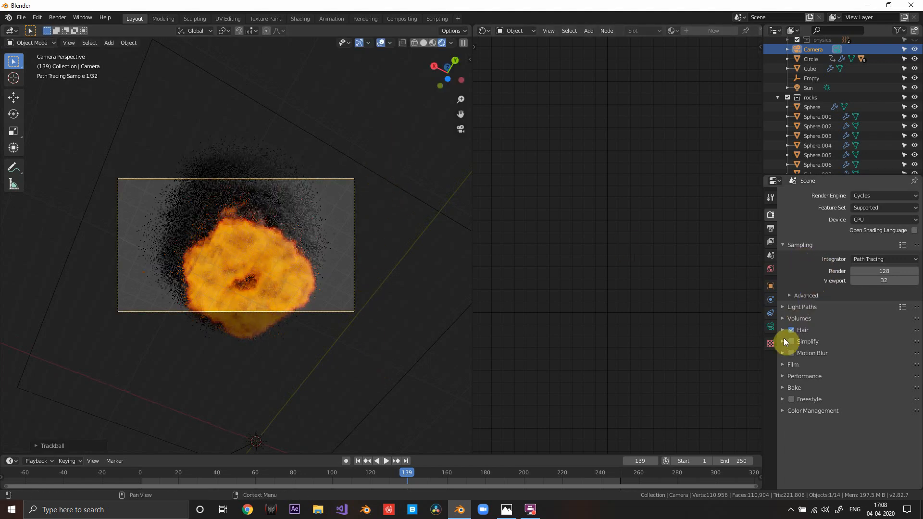
# Step: Try a 25 mm focal length on the camera, and set it to 40 mm
pyautogui.doubleClick(769, 326)
pyautogui.click(881, 244)
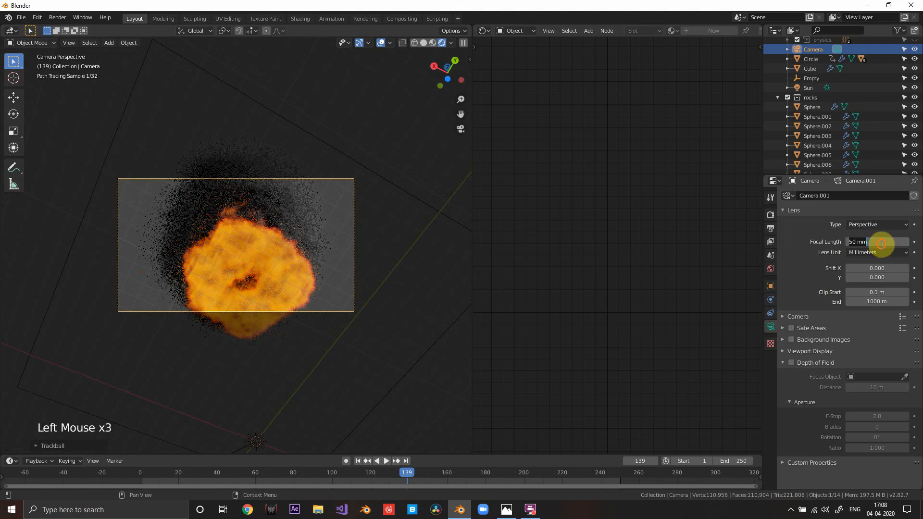
pyautogui.hotkey('ctrl', 'a')
pyautogui.write('25')
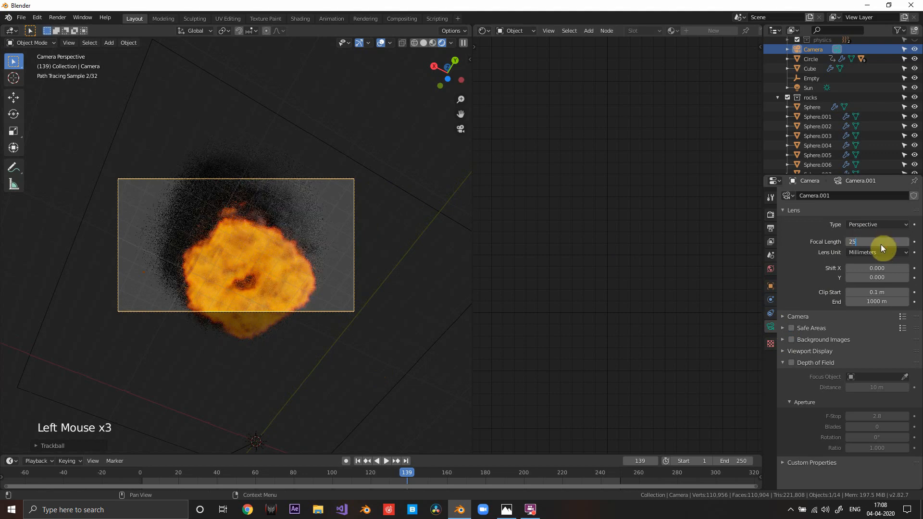
pyautogui.click(409, 248)
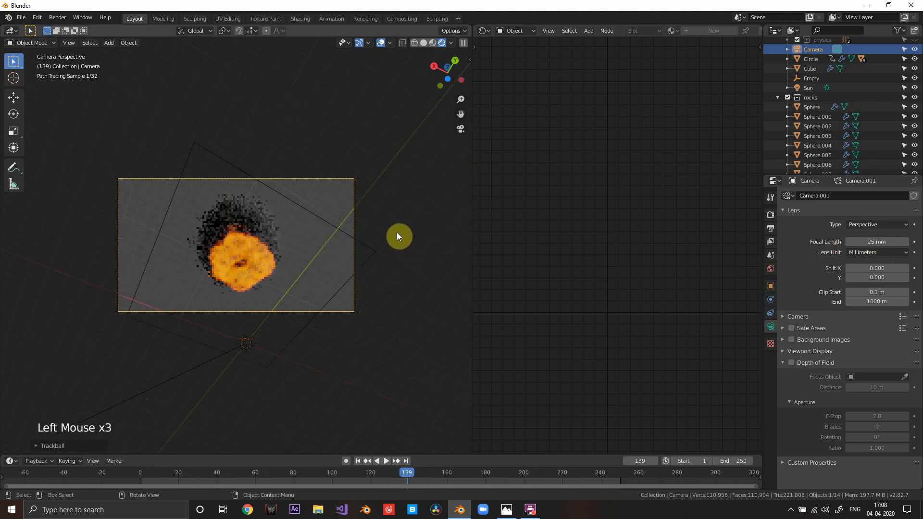
pyautogui.click(887, 242)
pyautogui.write('4')
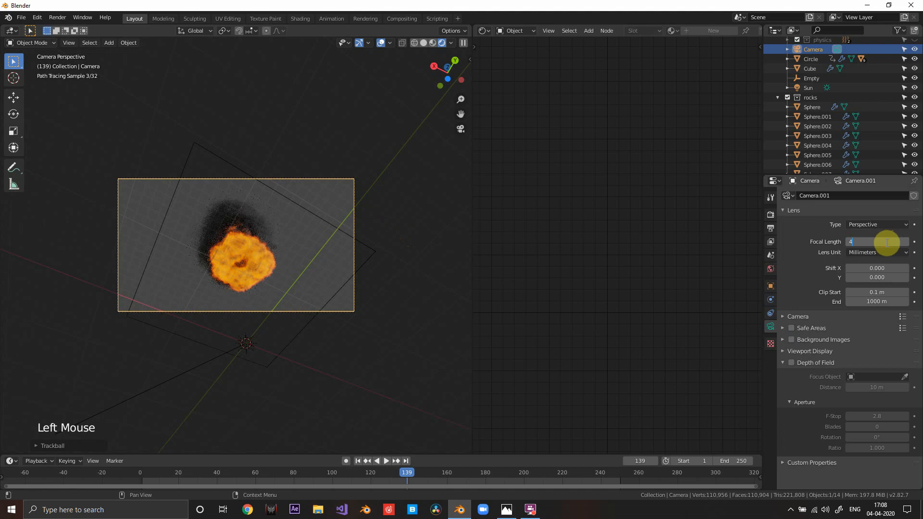
pyautogui.write('0')
pyautogui.press('Return')
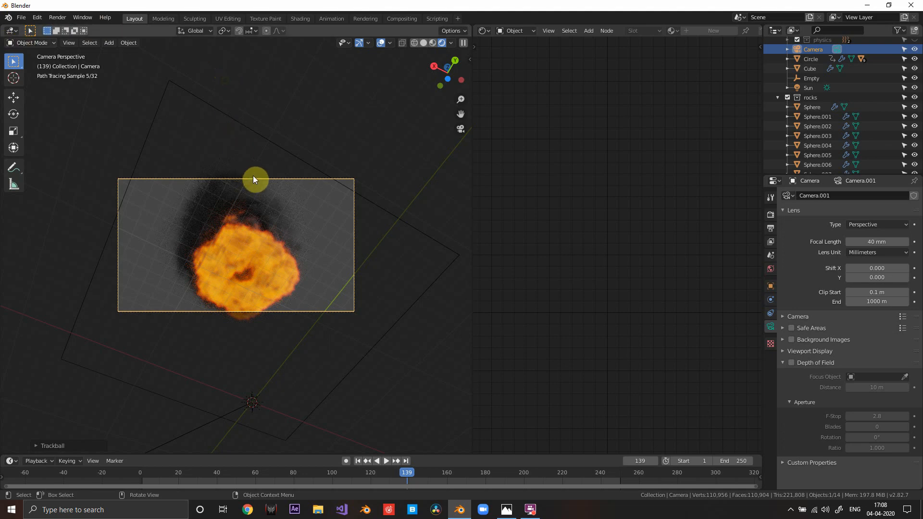
# Step: Leave the camera view and examine the whole smoke domain from the side
pyautogui.moveTo(254, 180); pyautogui.dragTo(412, 206, button='middle')
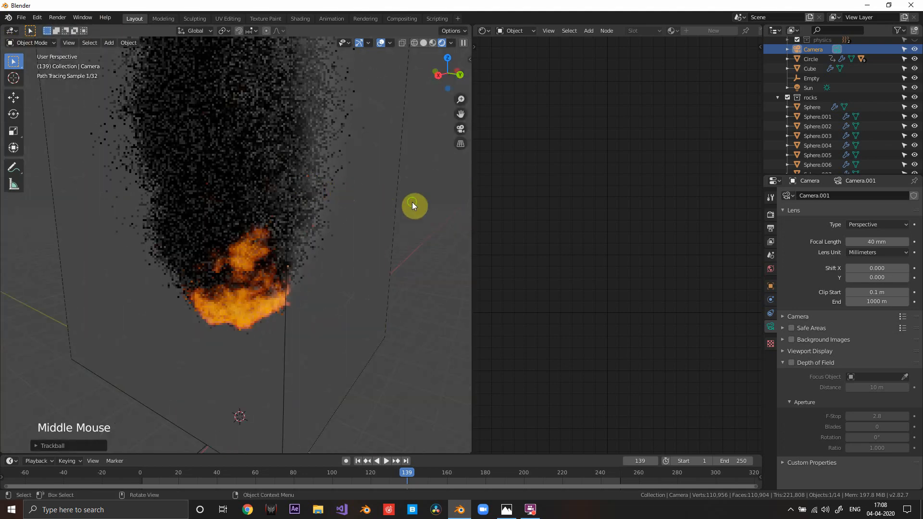
pyautogui.scroll(-3, 411, 203)
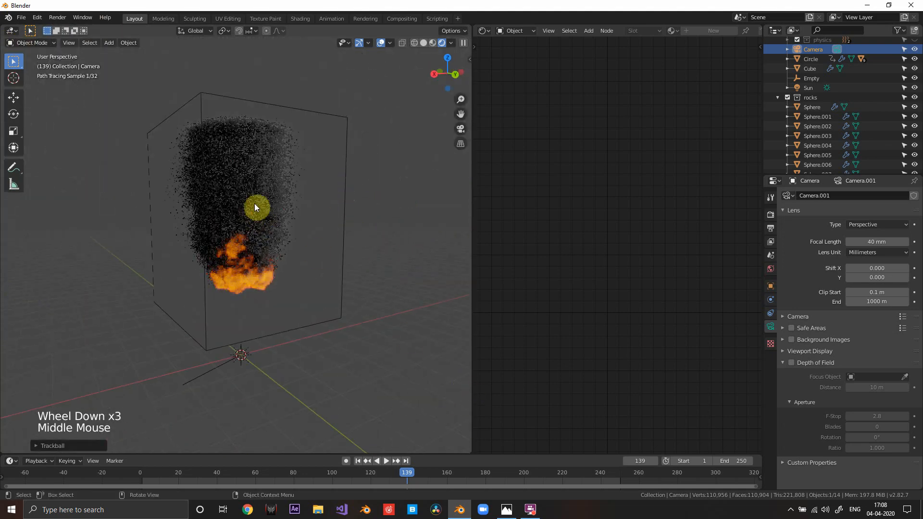